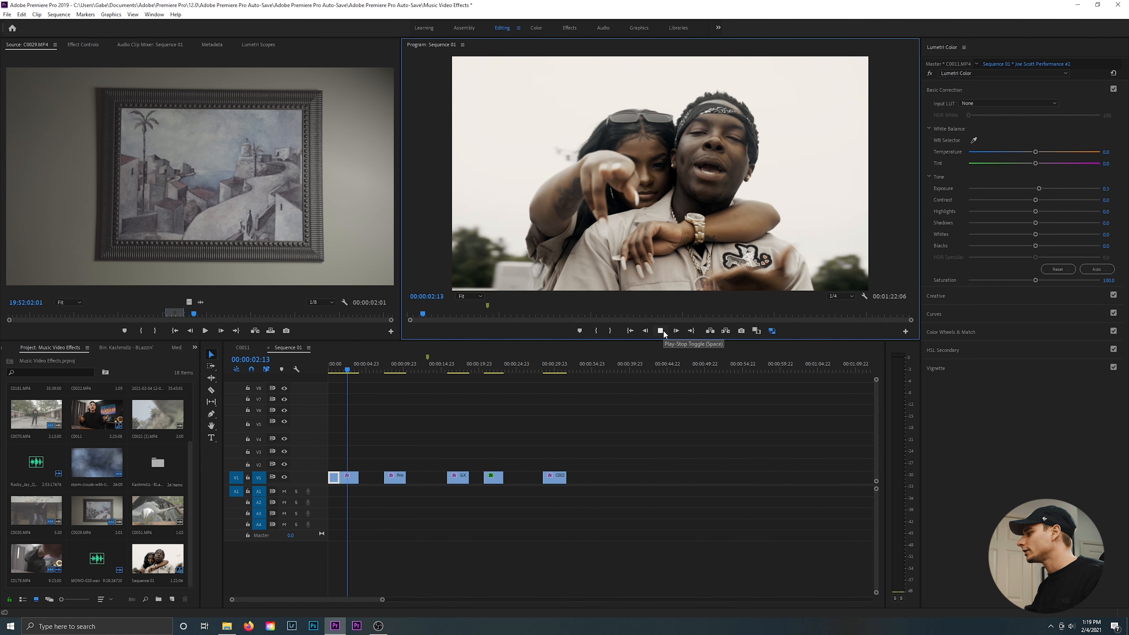
Step: Play back the two opening performance clips from the start of the sequence to examine the cut between them
left_click(662, 331)
left_click_drag(358, 371, 328, 371)
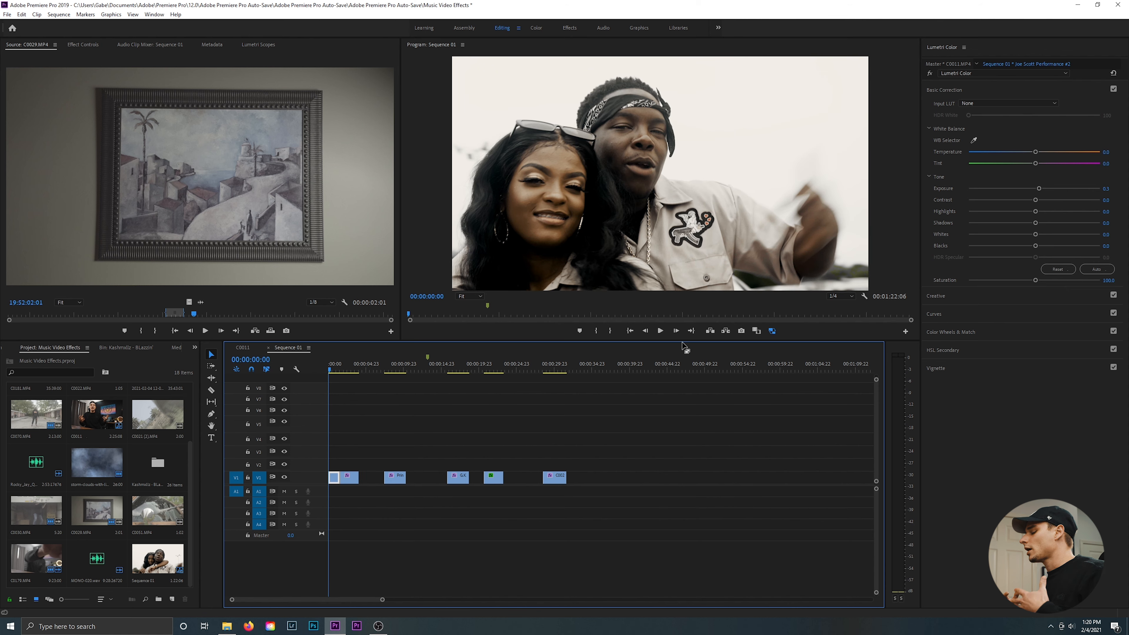
key("space")
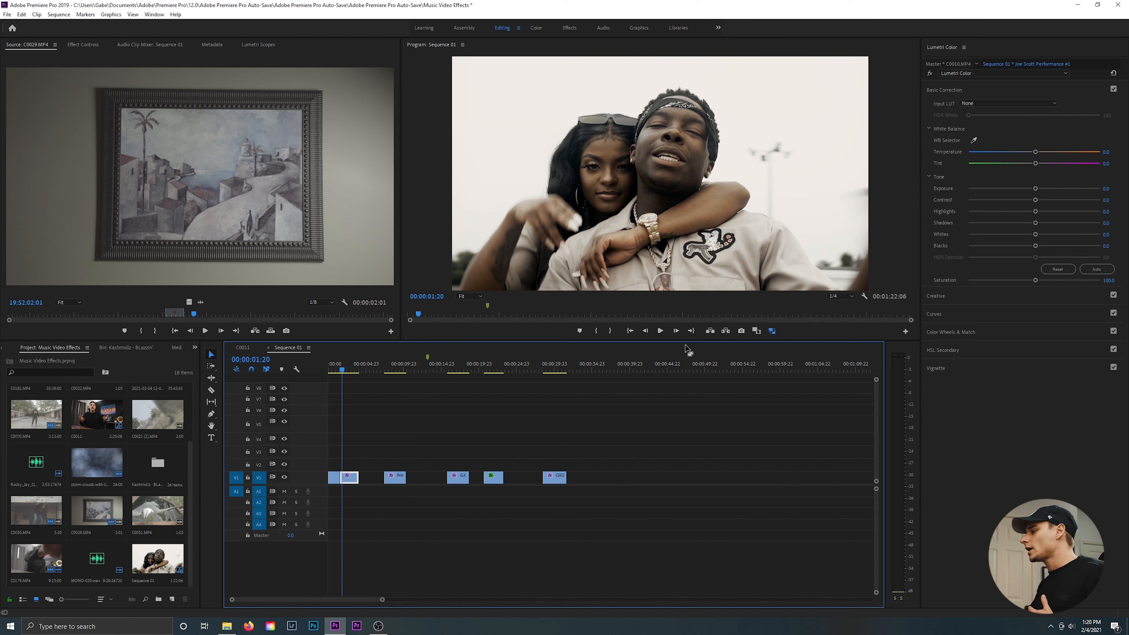
left_click_drag(345, 368, 326, 373)
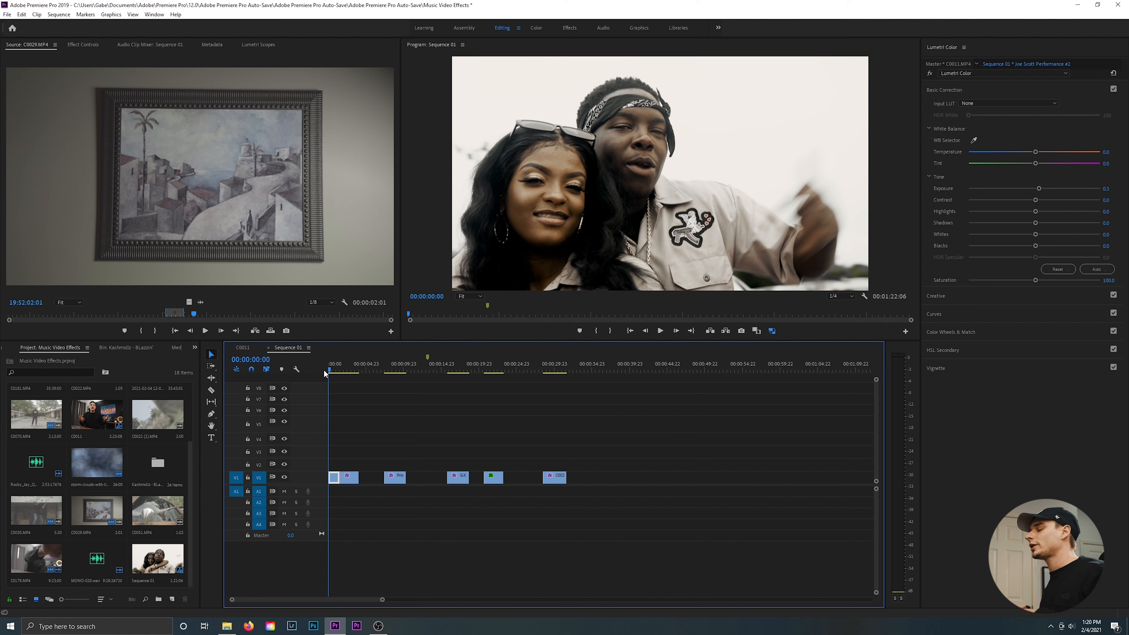
key("space")
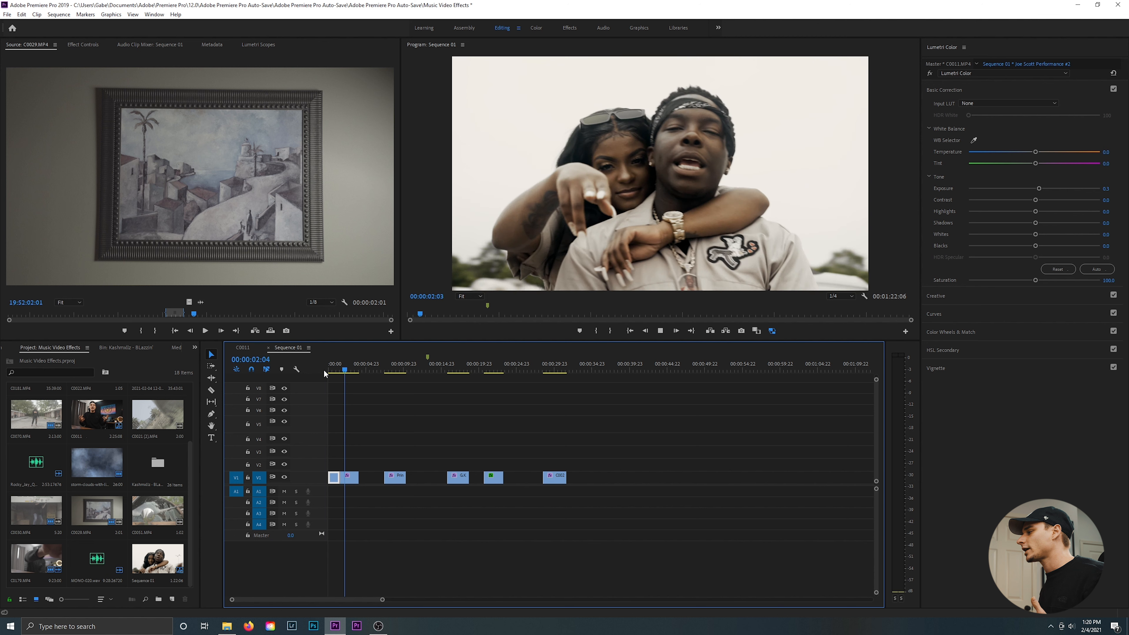
key("space")
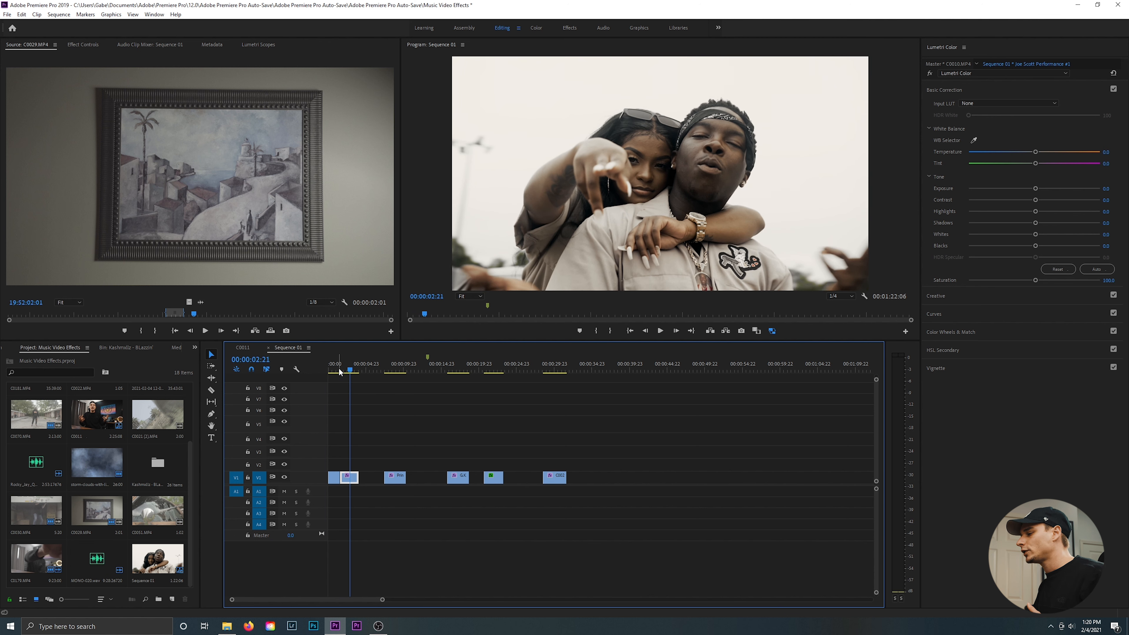
key("Home")
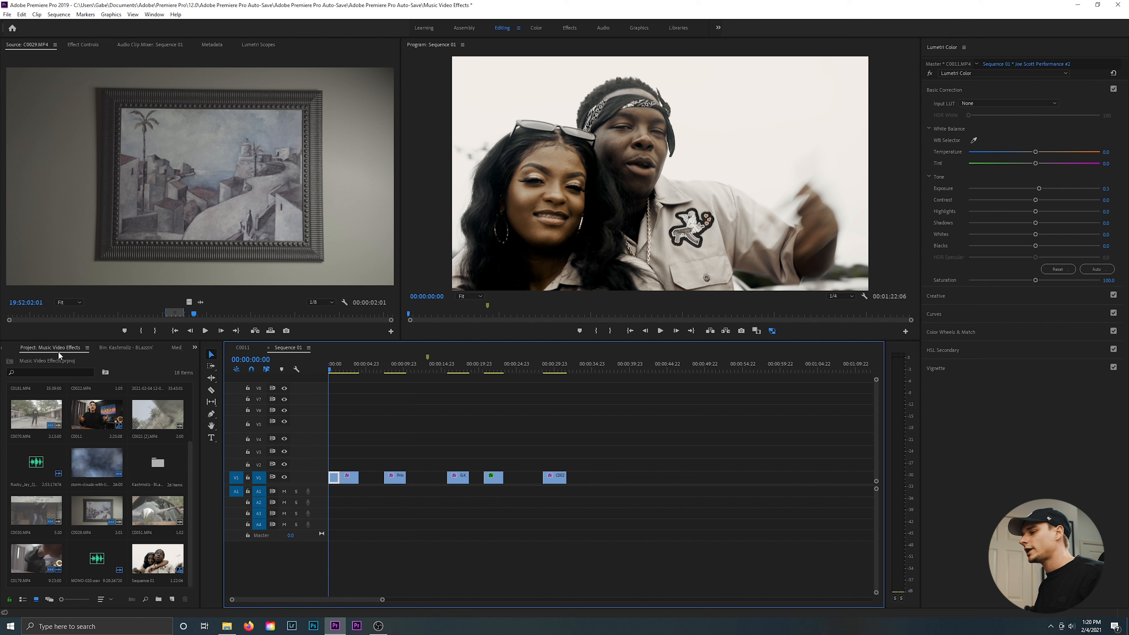
Step: Find the Ultra Key effect and apply it to the first clip in the timeline
left_click(194, 347)
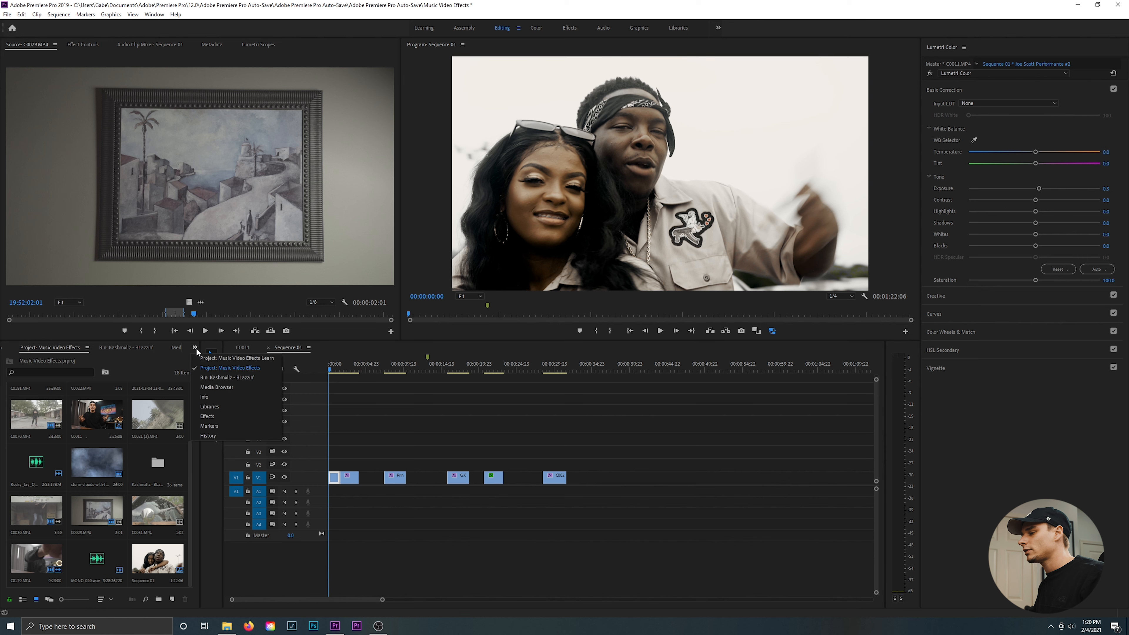
left_click(207, 416)
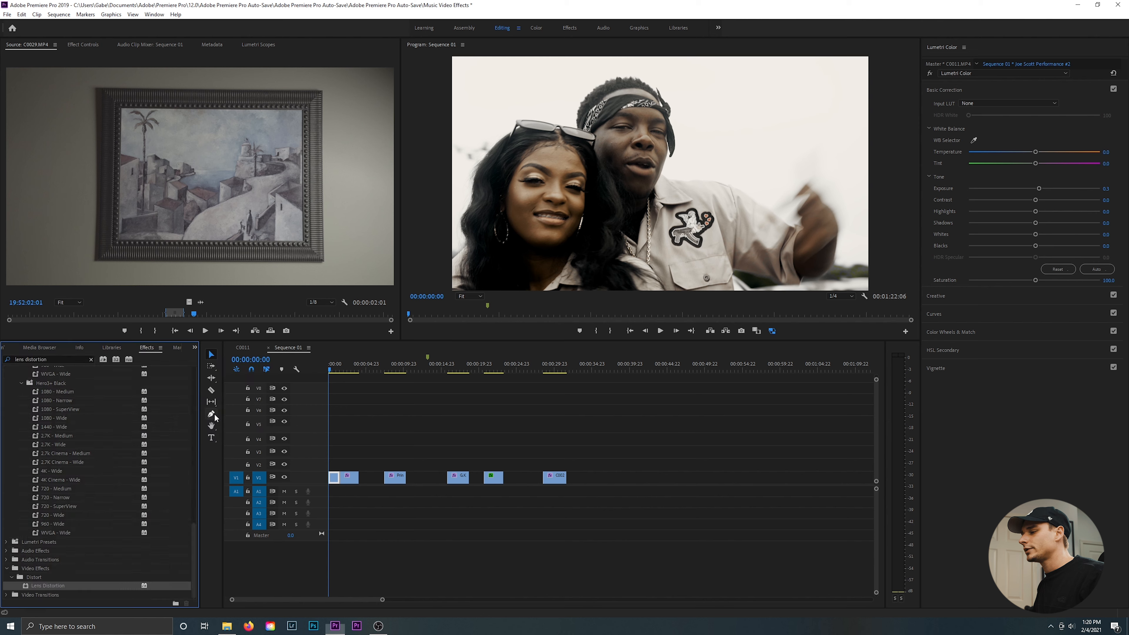
left_click(91, 359)
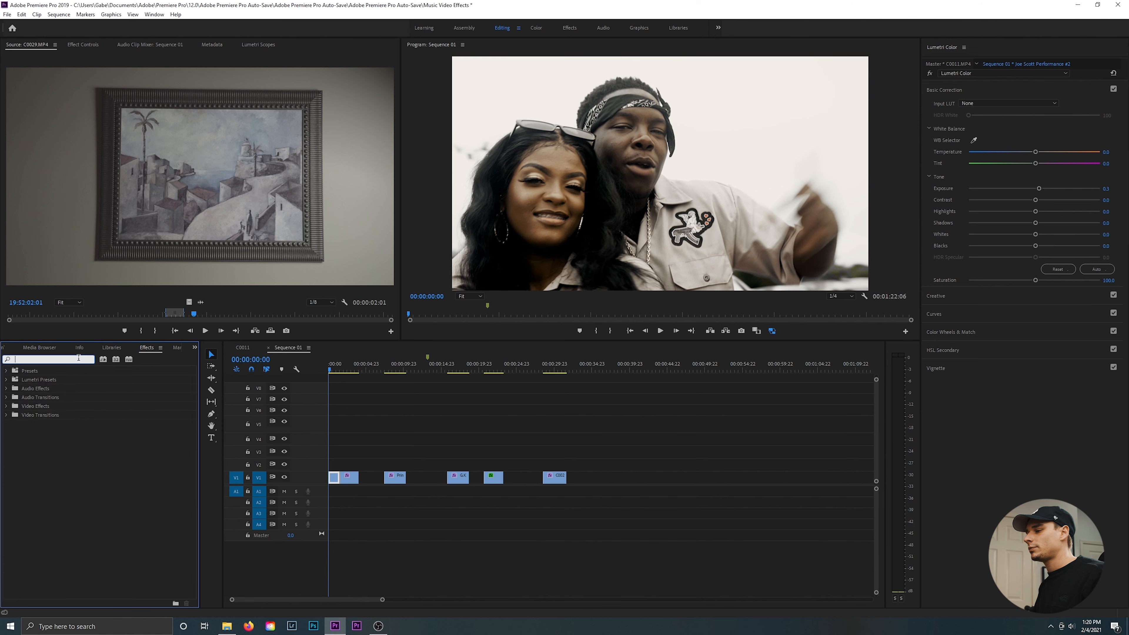
type("ultra key")
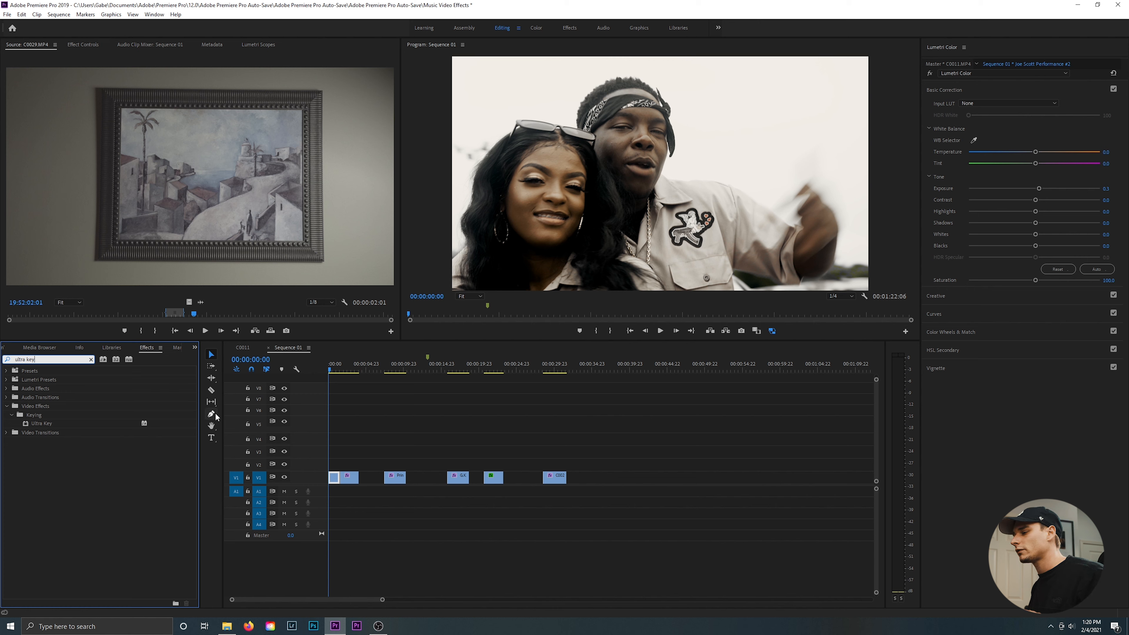
left_click(55, 424)
left_click_drag(85, 419, 334, 481)
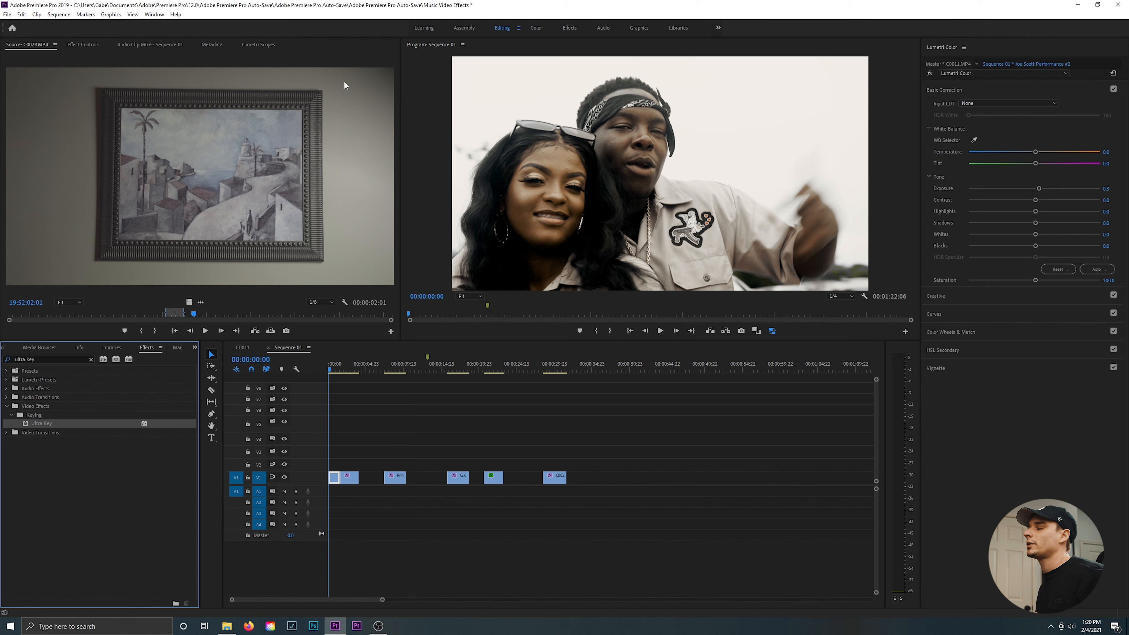
Step: Sample the bright sky behind the two performers as the Ultra Key key color on the first clip
left_click(85, 43)
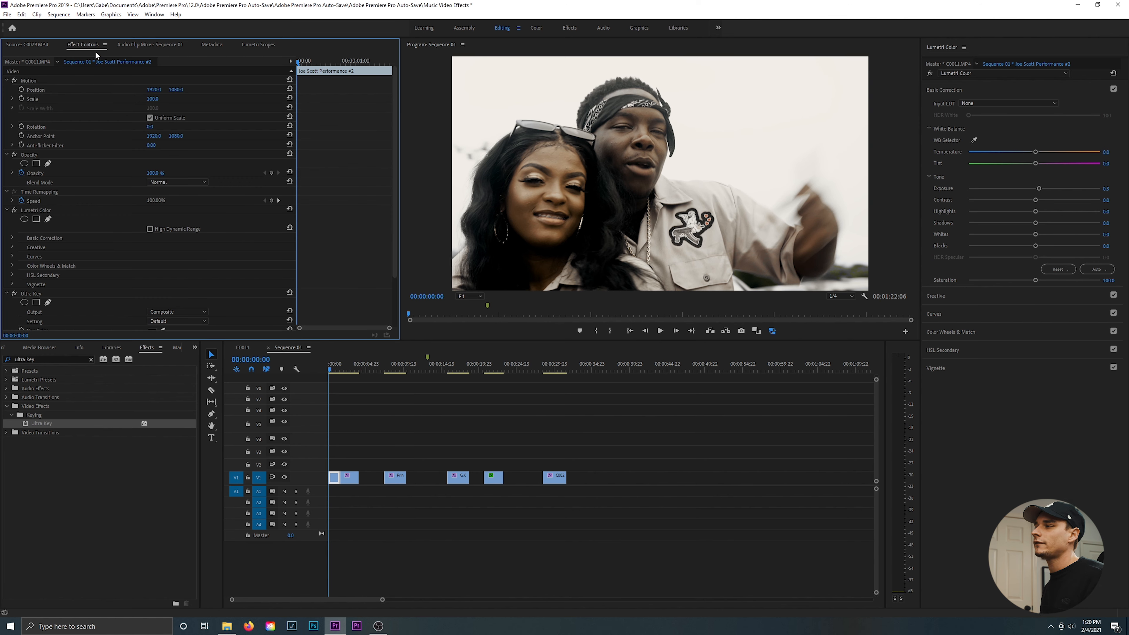
left_click(155, 15)
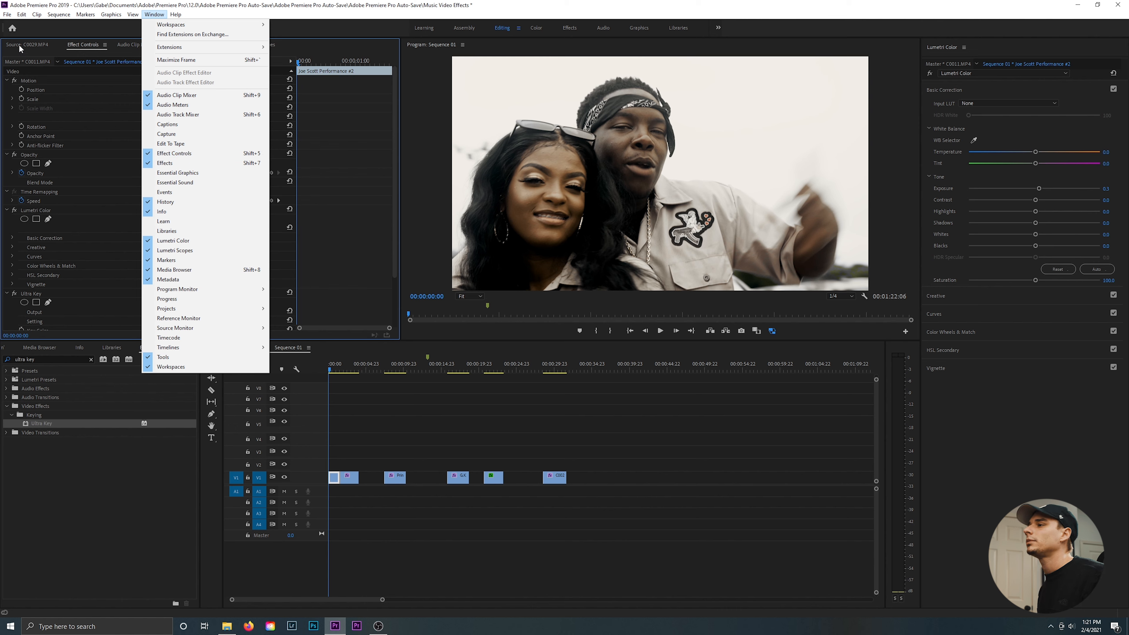
left_click(75, 47)
left_click(338, 478)
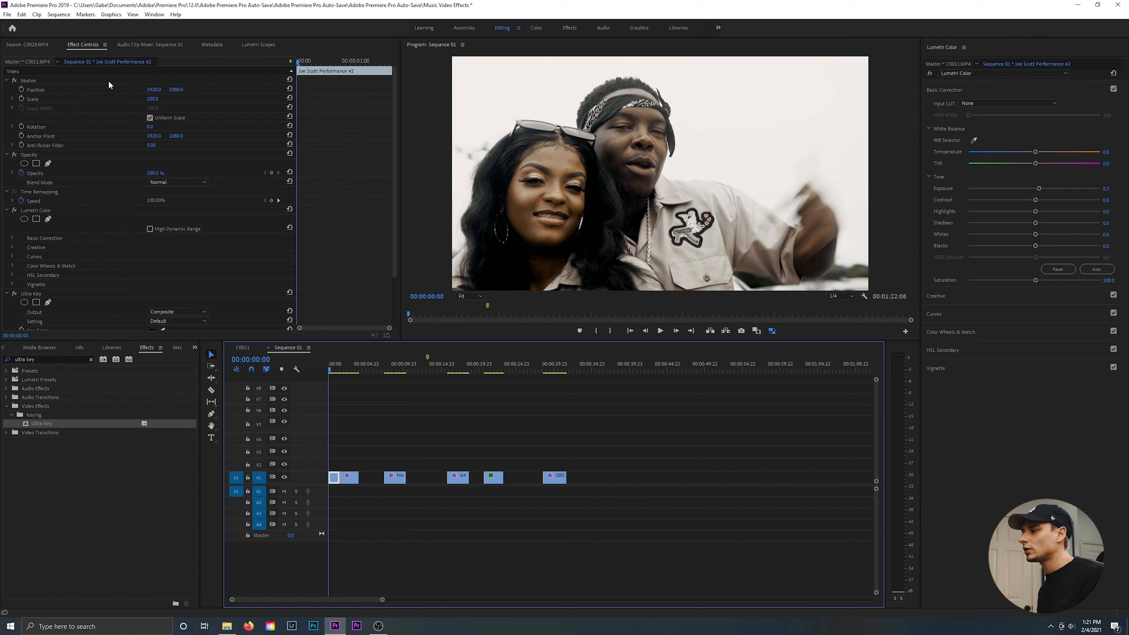
scroll(292, 203, "down", 3)
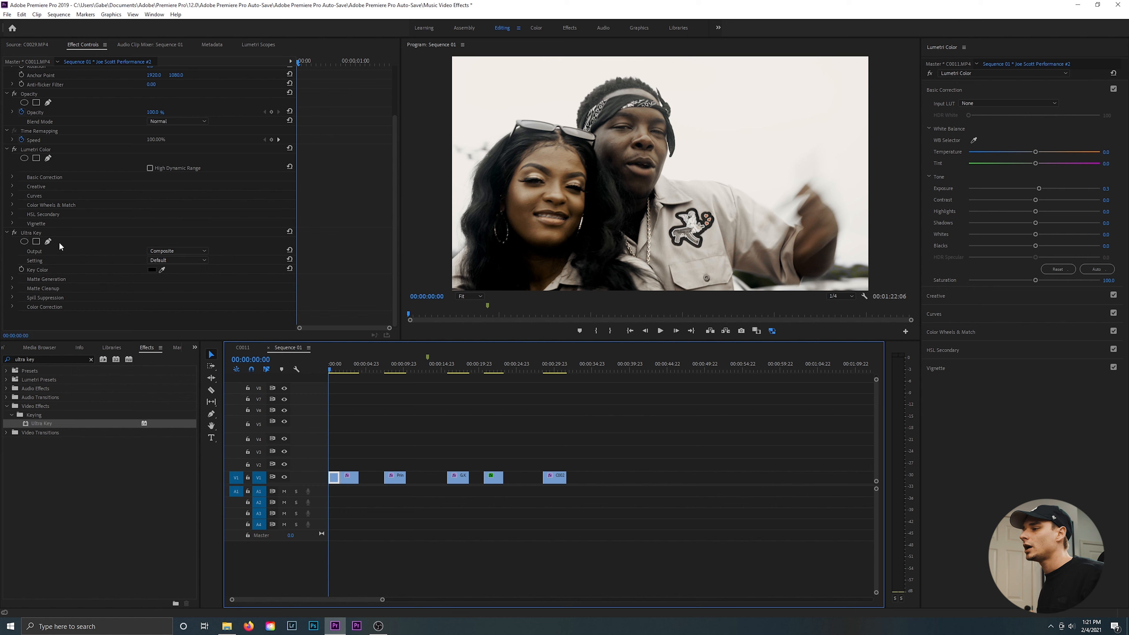
left_click_drag(161, 270, 794, 109)
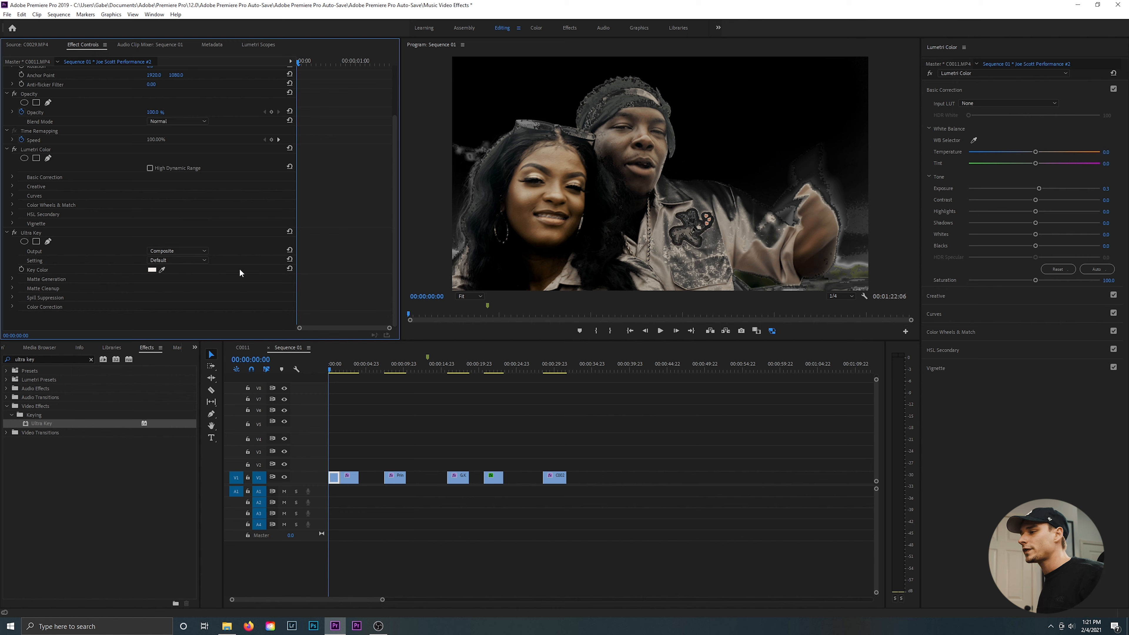
Step: Switch the Ultra Key output to Alpha Channel and expand its Matte Generation settings
left_click(169, 251)
left_click(204, 270)
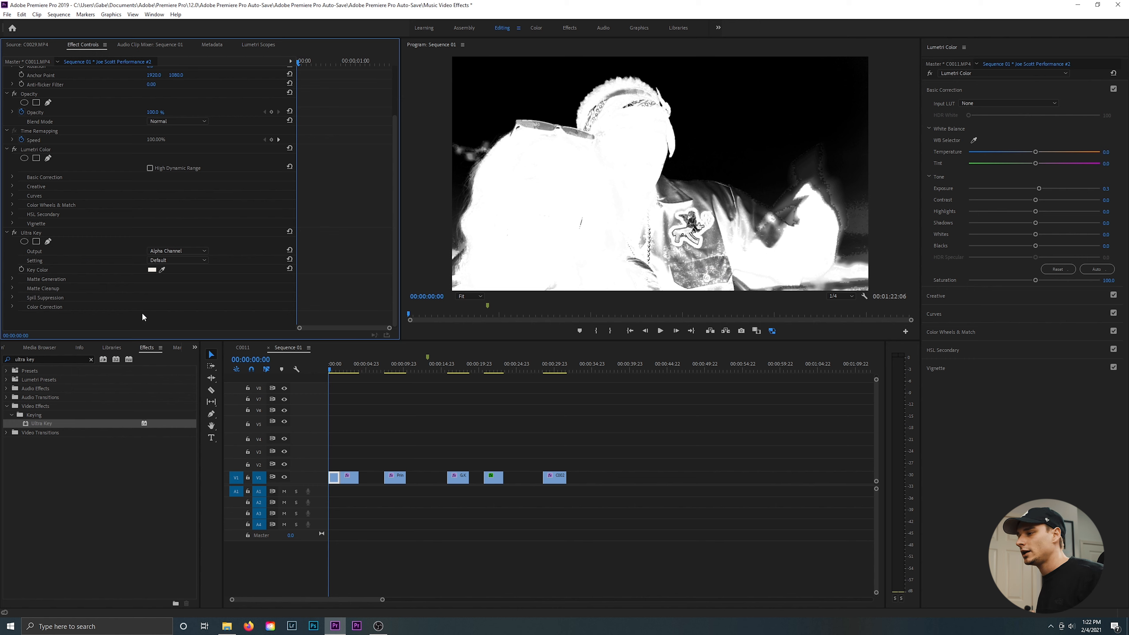
left_click(12, 279)
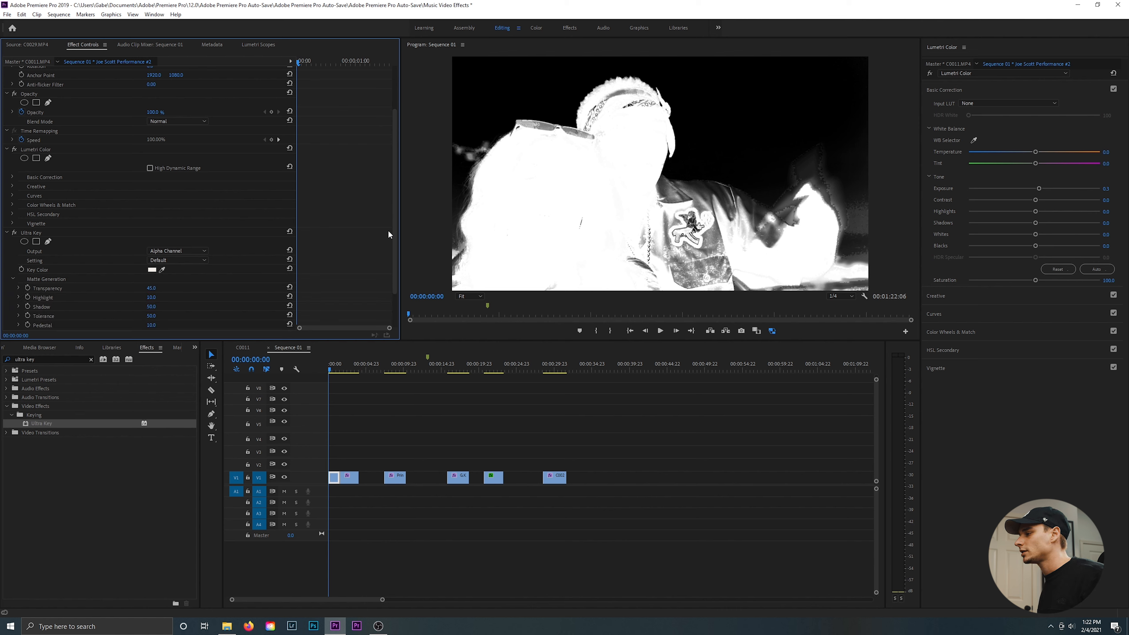
left_click_drag(393, 226, 393, 258)
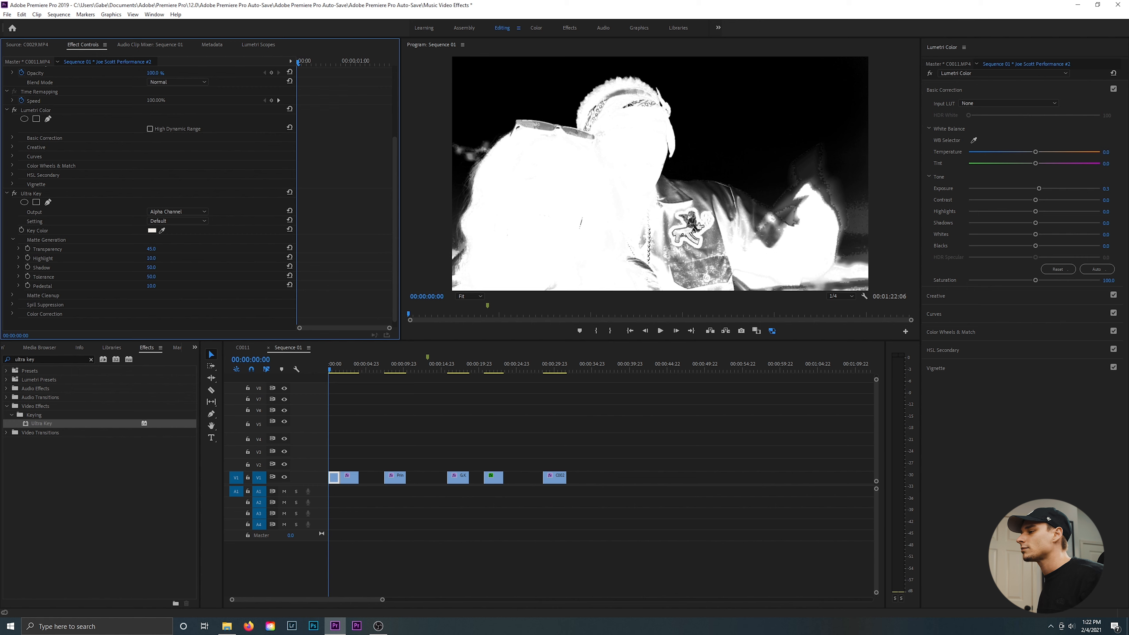
Step: Set the Matte Generation Transparency to 65 and return the Ultra Key output to Composite
left_click_drag(151, 248, 157, 249)
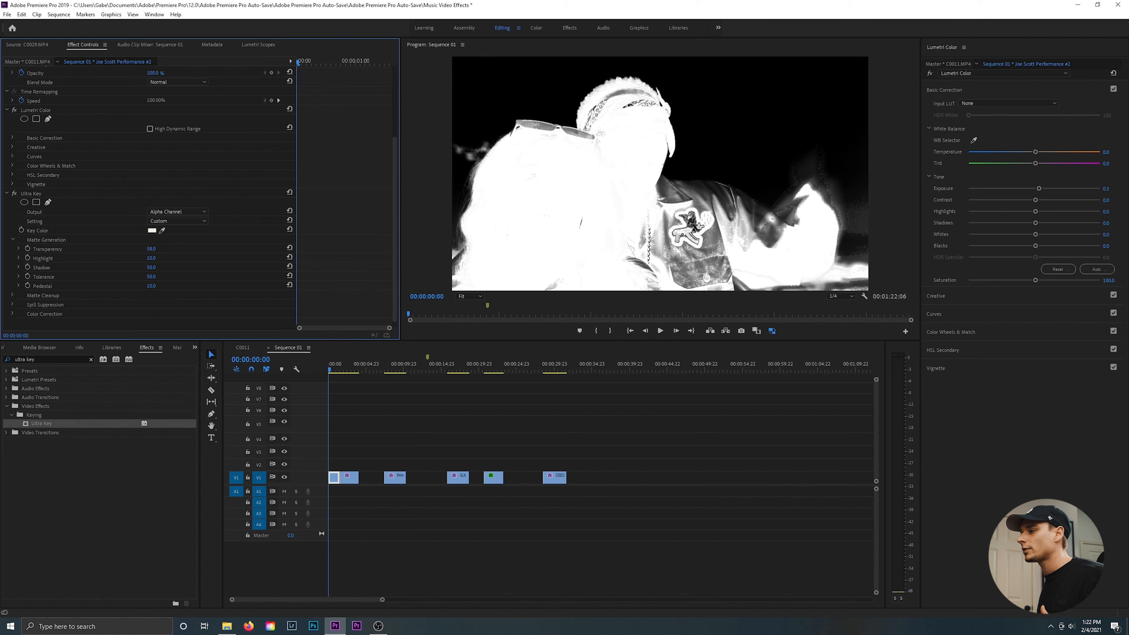
mouse_move(151, 249)
left_mouse_down()
mouse_move(141, 248)
mouse_move(161, 249)
mouse_move(125, 249)
mouse_move(134, 249)
left_mouse_up()
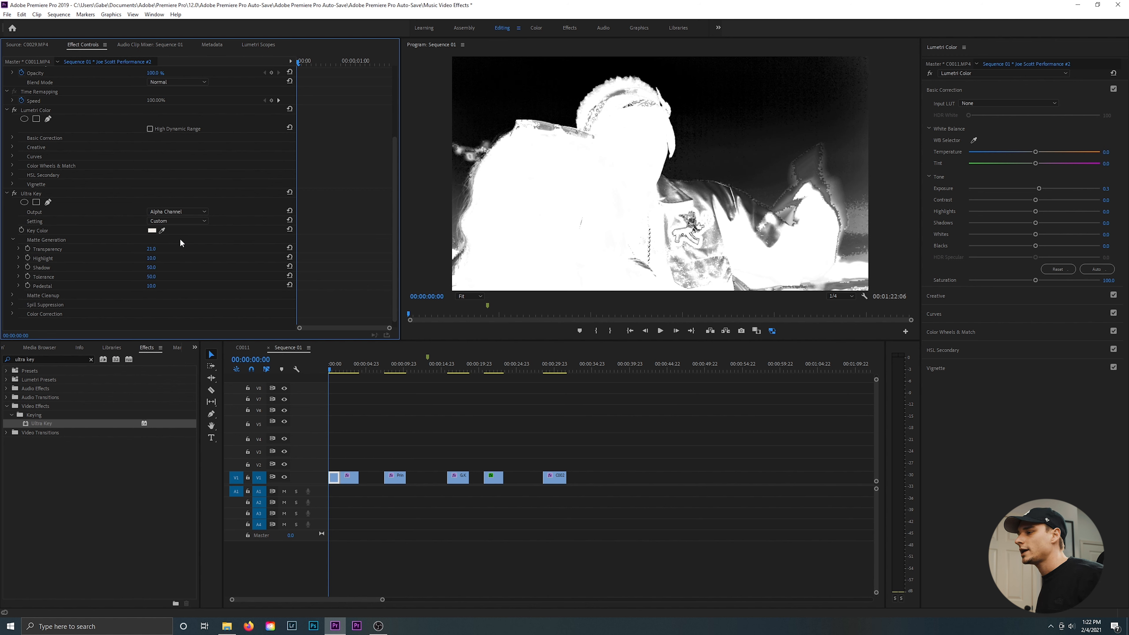
left_click_drag(159, 249, 179, 249)
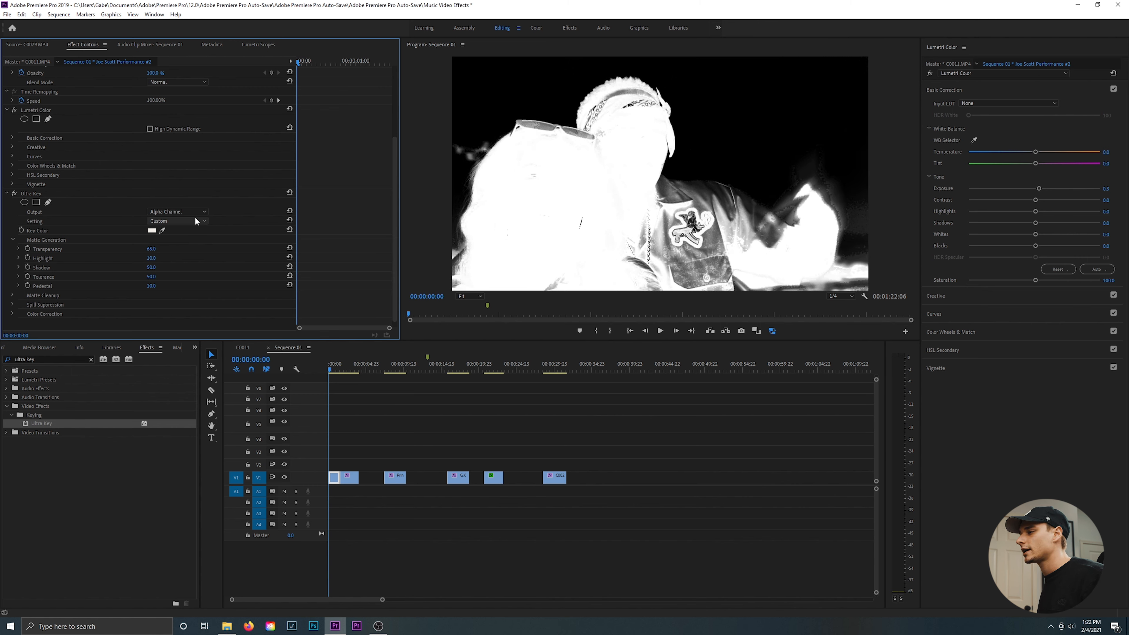
left_click(195, 211)
left_click(195, 216)
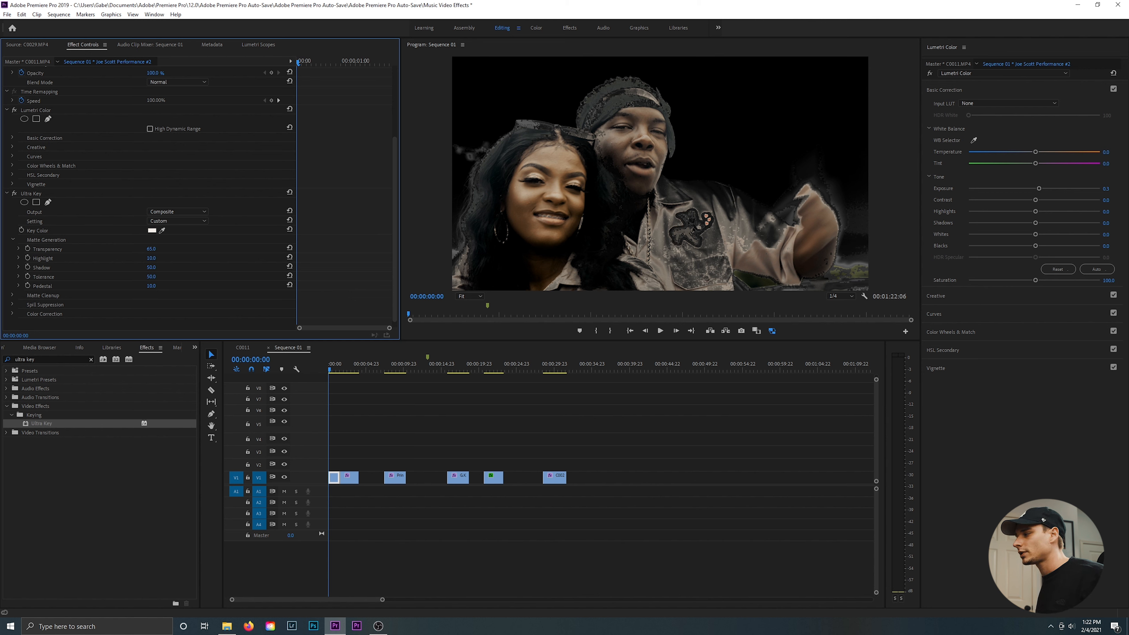
Step: Set the Matte Generation Shadow to 100, Pedestal to 19 and Highlight to 51, resetting Tolerance to its default
left_click_drag(151, 267, 173, 267)
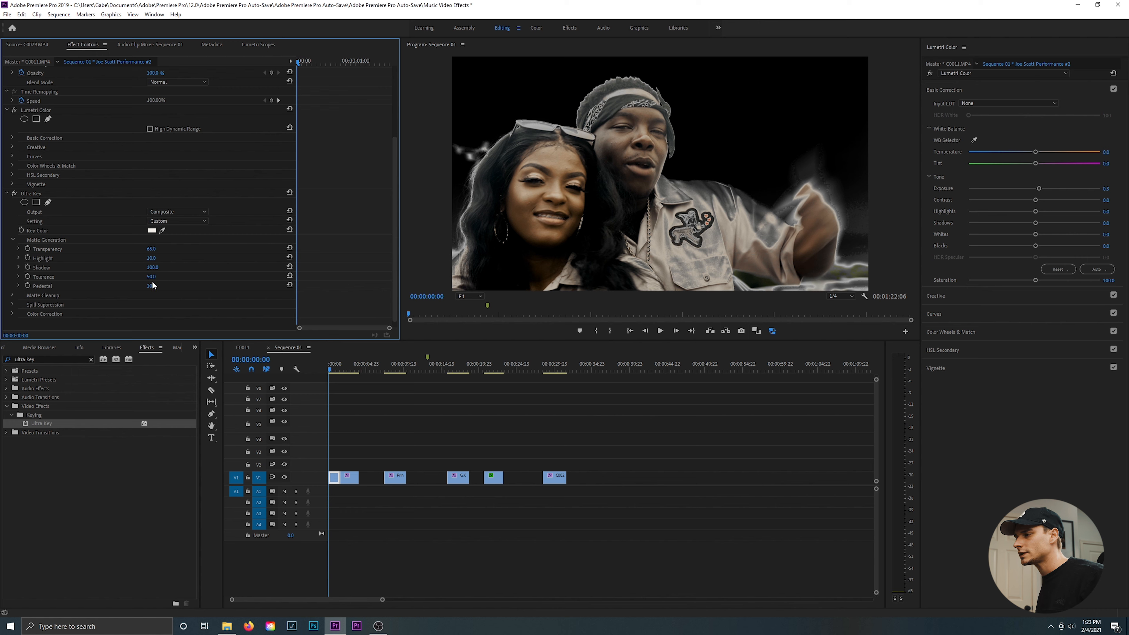
left_click_drag(160, 277, 179, 277)
left_click(289, 275)
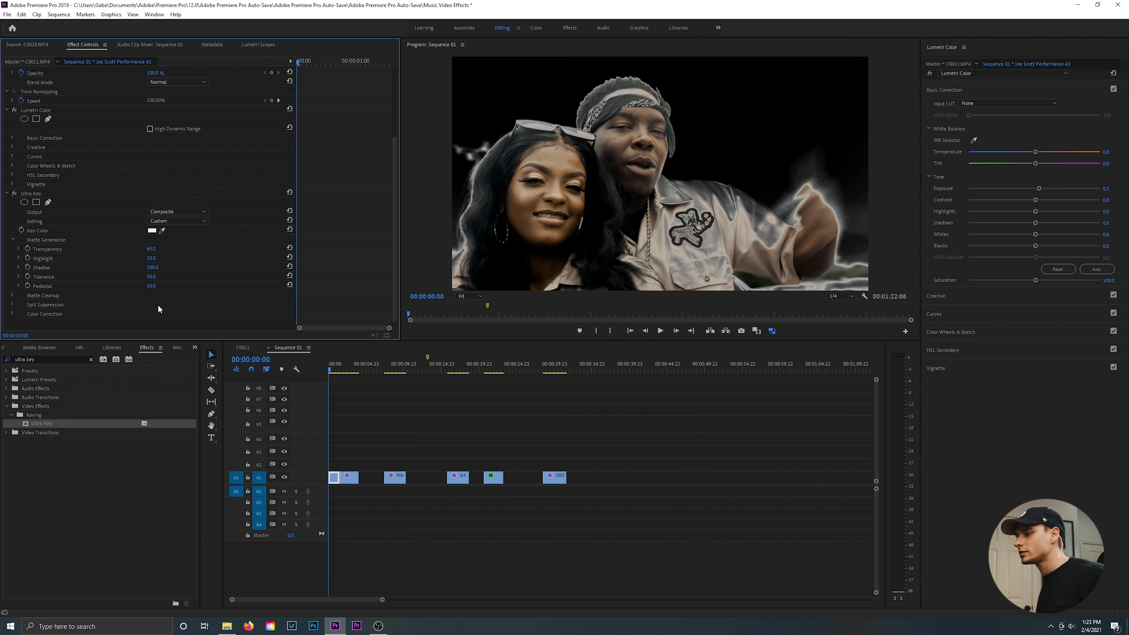
left_click_drag(152, 286, 187, 258)
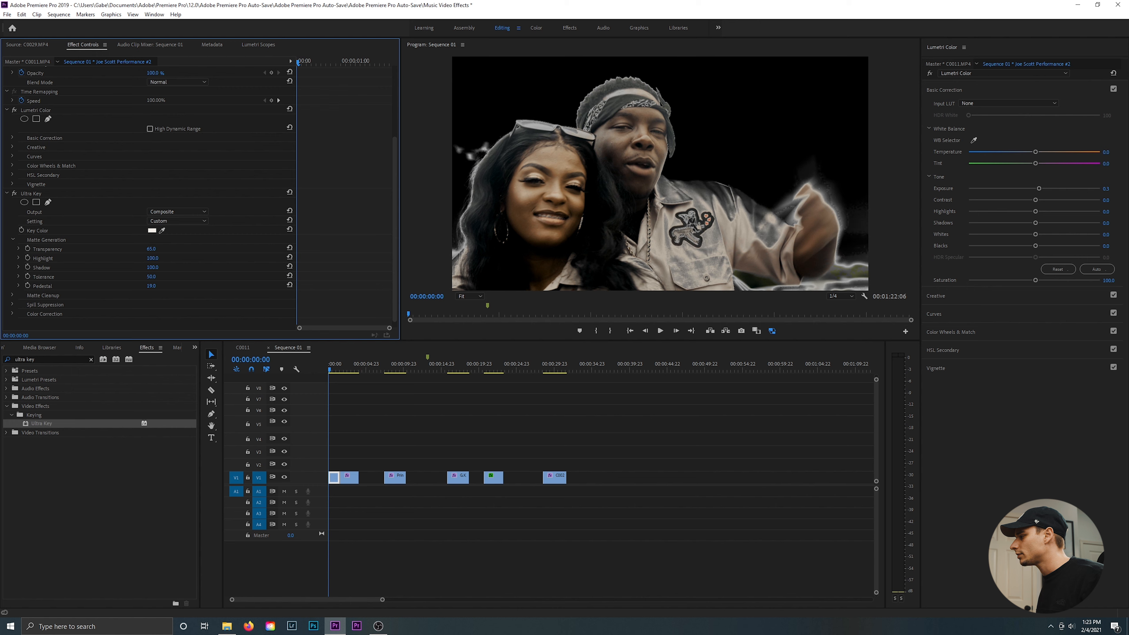
left_click_drag(157, 258, 150, 258)
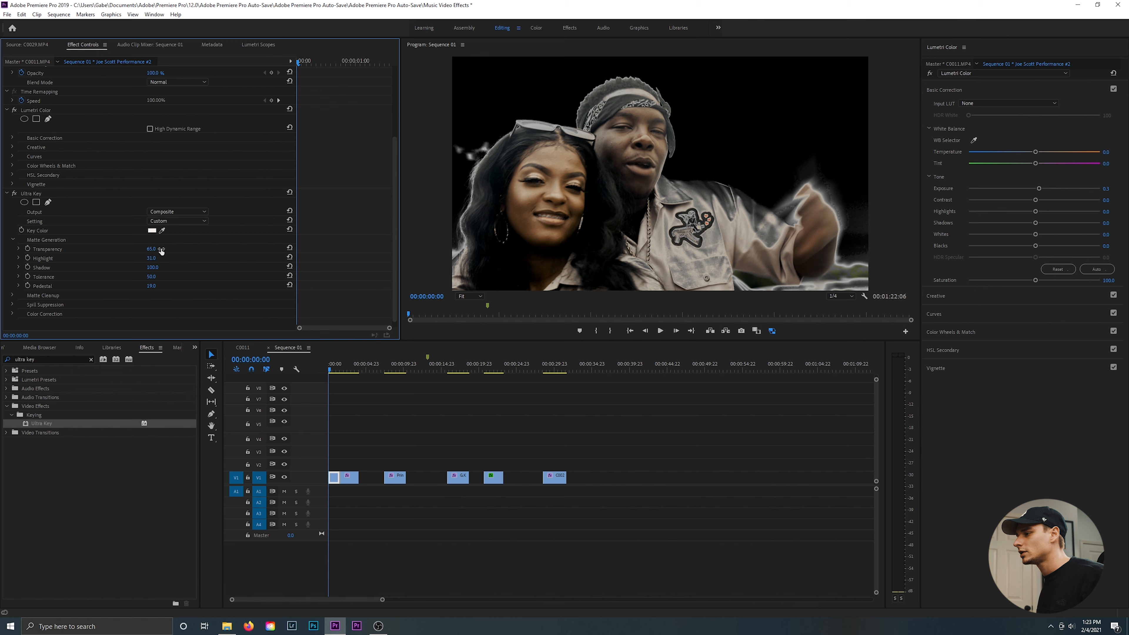
Step: Refine Matte Generation with Transparency 45, Highlight 19, Tolerance 51 and Pedestal 61
left_click(151, 248)
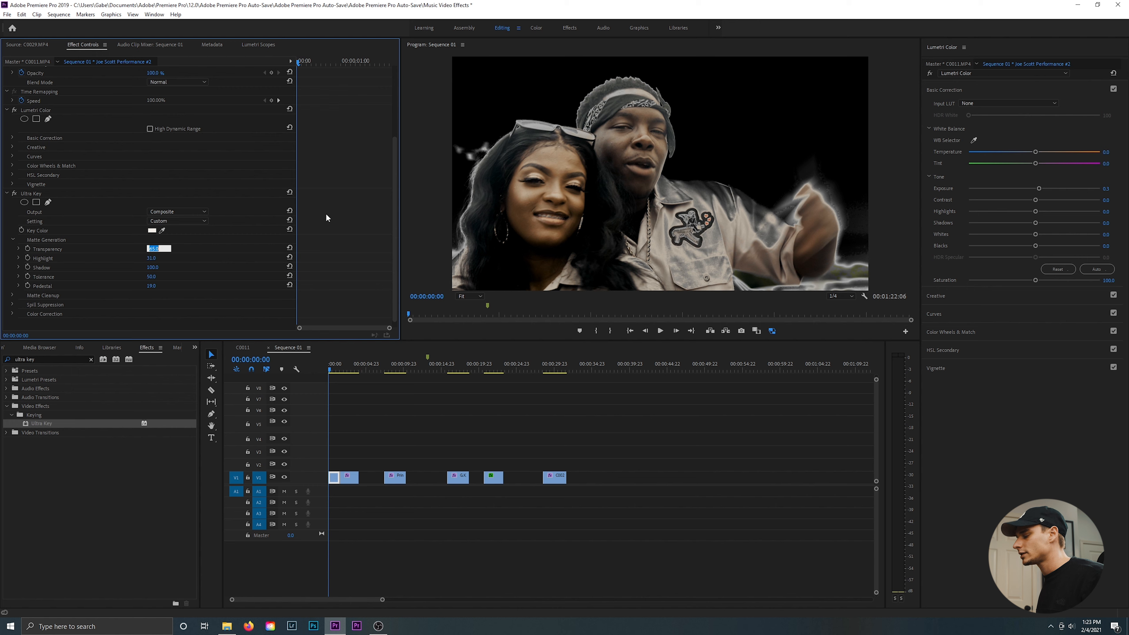
type("4")
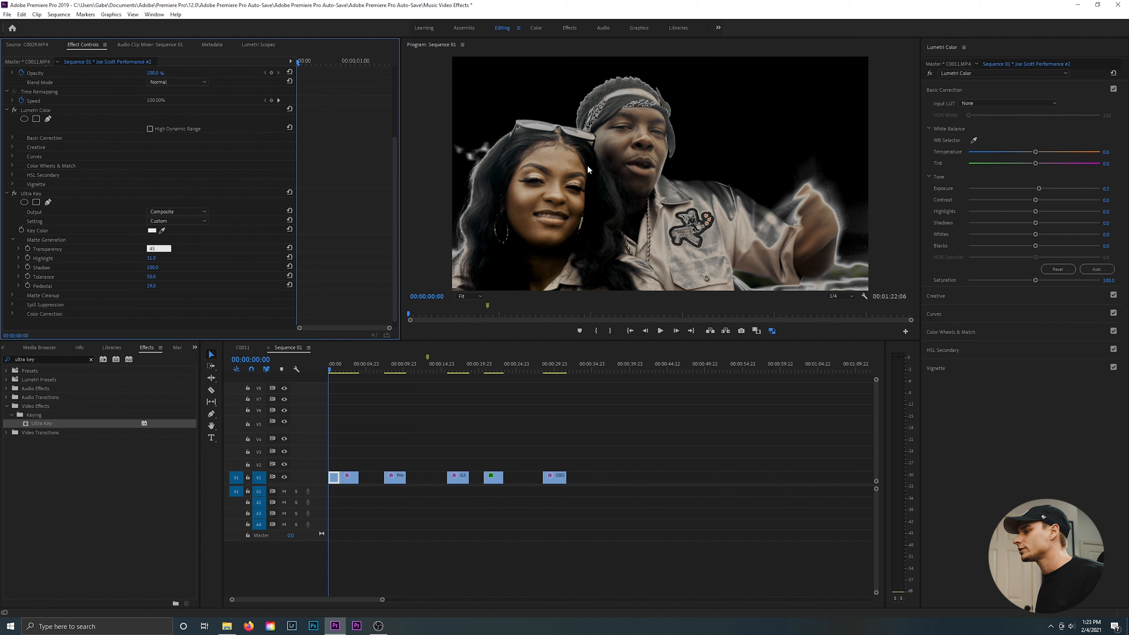
type("5")
key("Return")
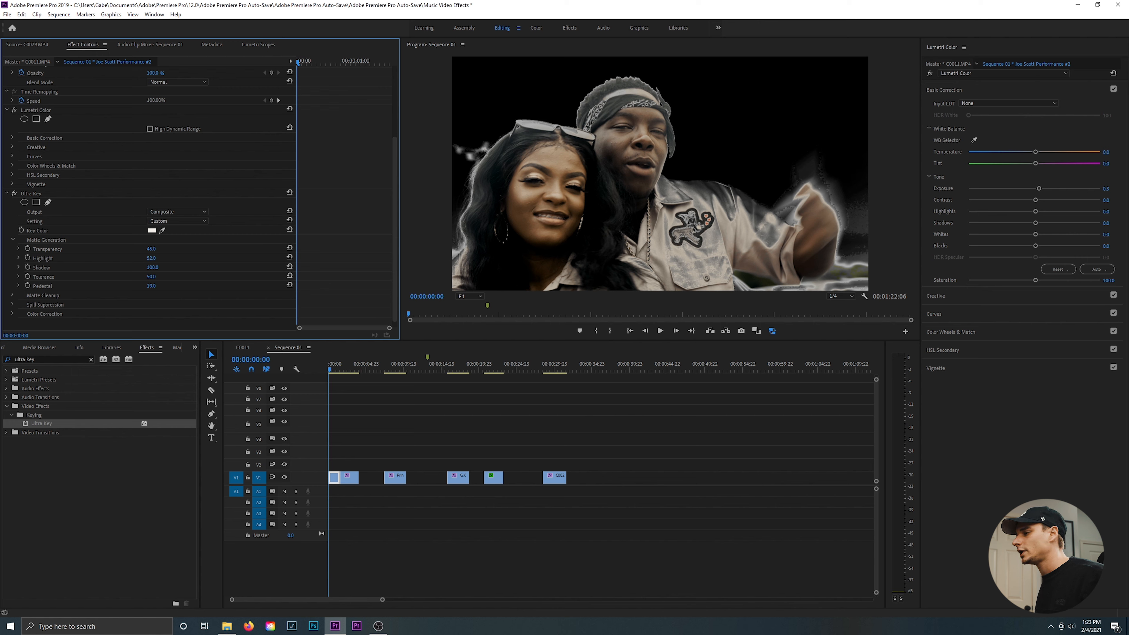
left_click_drag(150, 258, 178, 277)
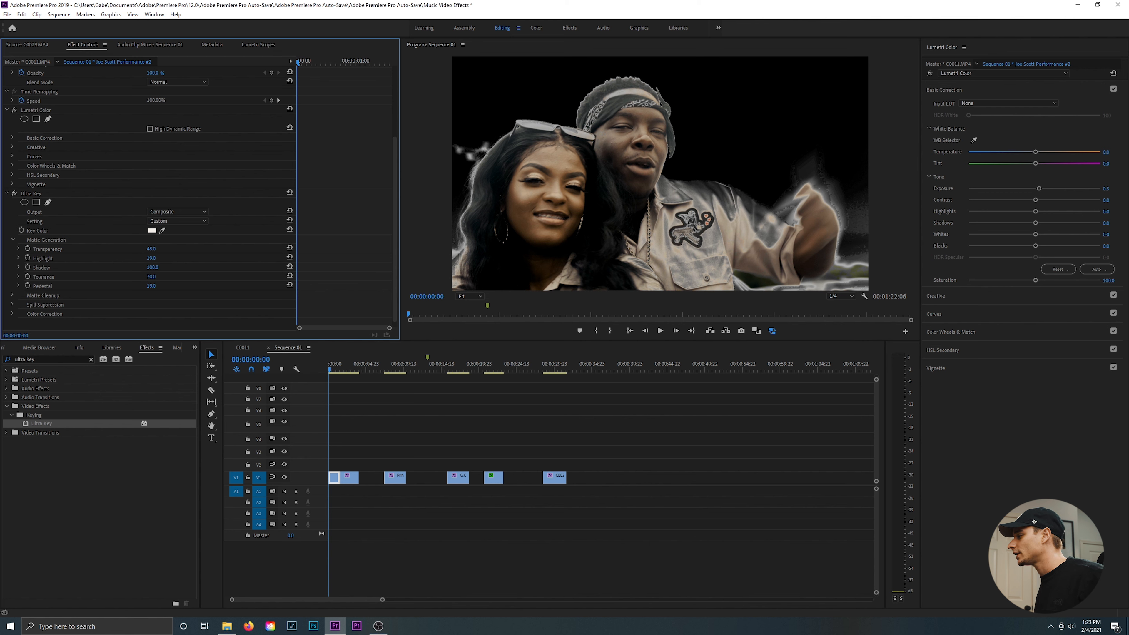
mouse_move(151, 277)
left_mouse_down()
mouse_move(135, 276)
mouse_move(165, 286)
left_mouse_up()
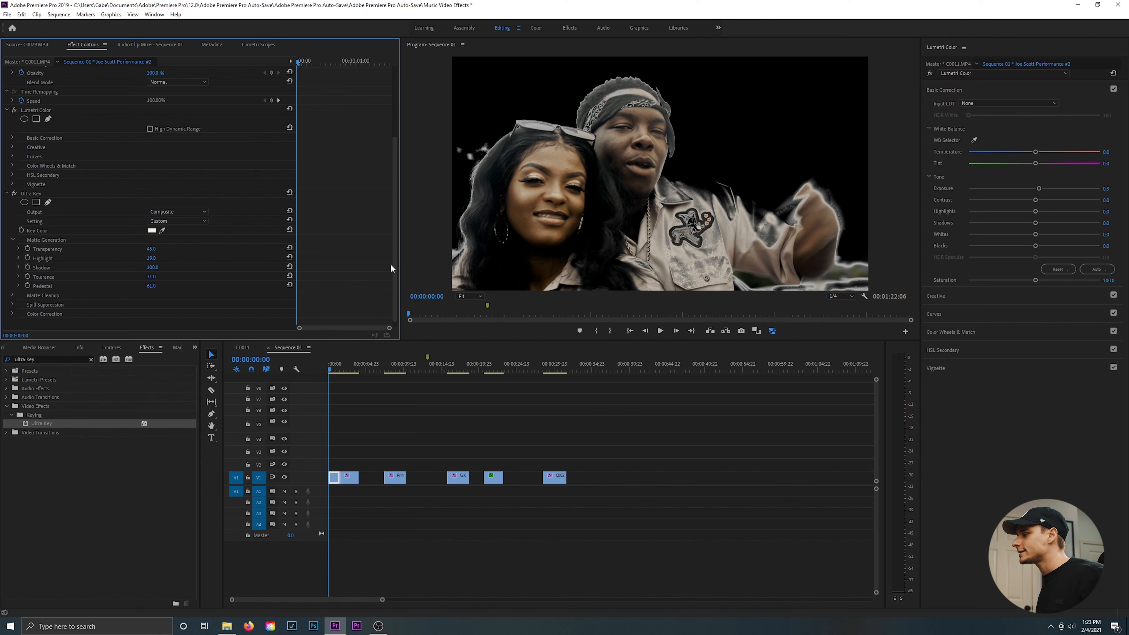
Step: Set the Ultra Key Matte Cleanup Contrast to 83 and Mid Point to 0
left_click(13, 296)
scroll(394, 249, "down", 3)
left_click_drag(154, 261, 129, 288)
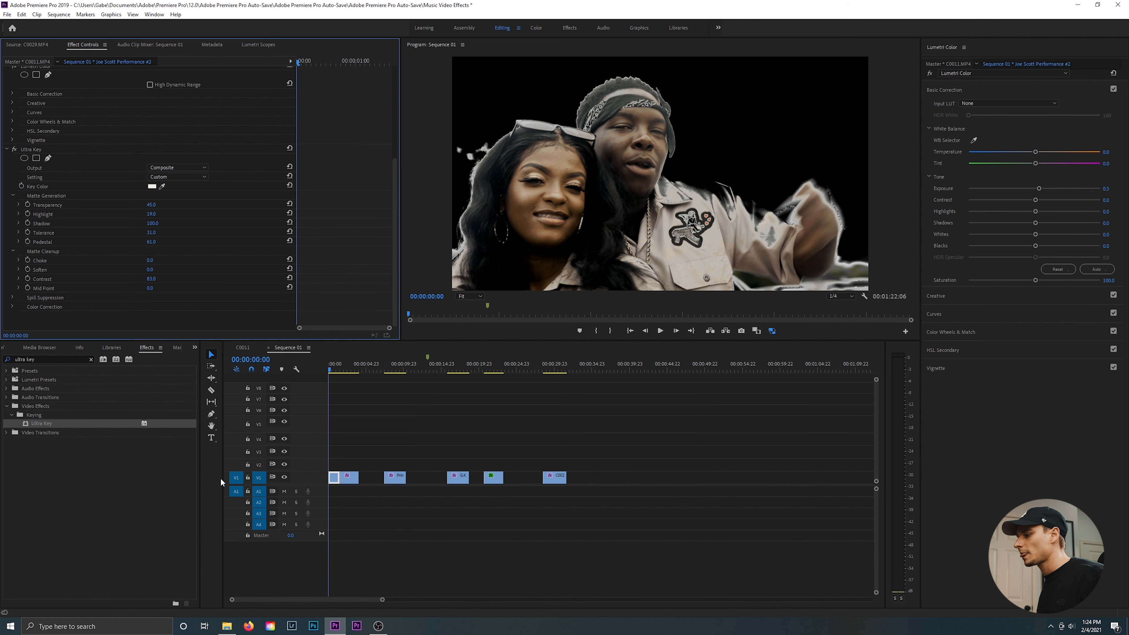
Step: Try the Spill Suppression Desaturate at 100 and reset it to its default
left_click(13, 297)
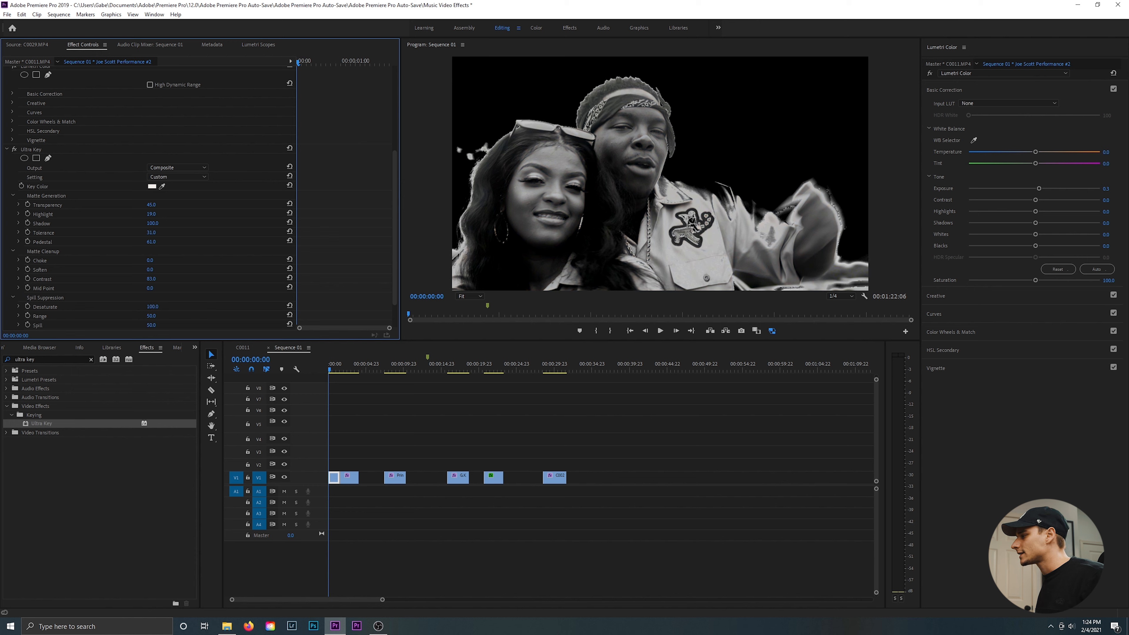
left_click(289, 305)
scroll(395, 243, "down", 1)
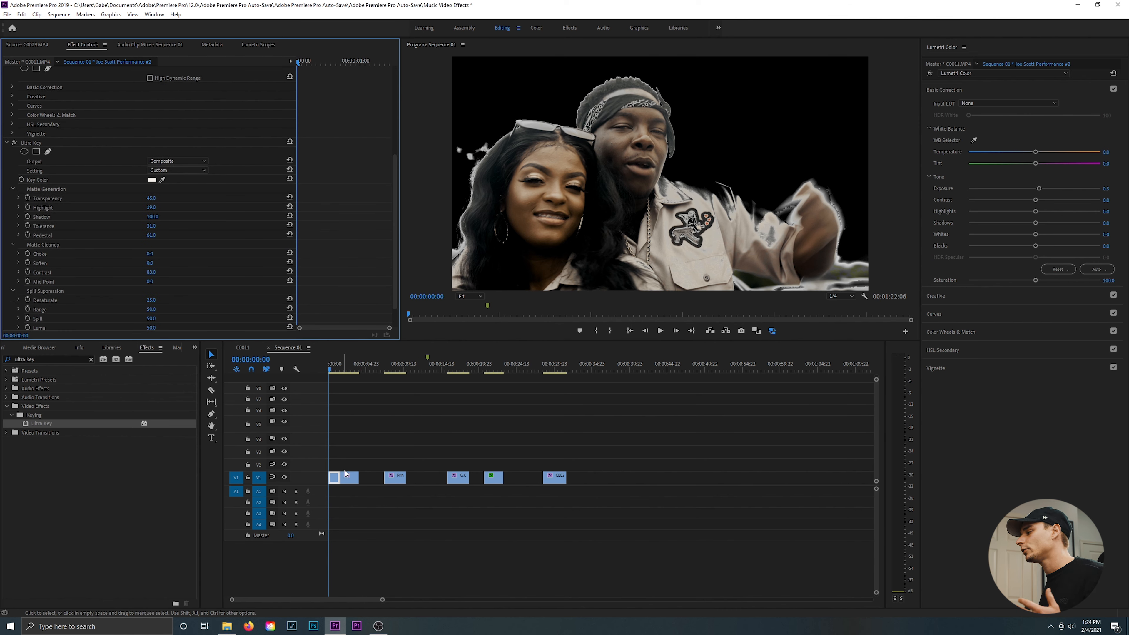
Step: Move the keyed clip up to track V2 and slide the second performance clip beneath it to the start of V1
left_click(329, 477)
left_click_drag(333, 478, 333, 465)
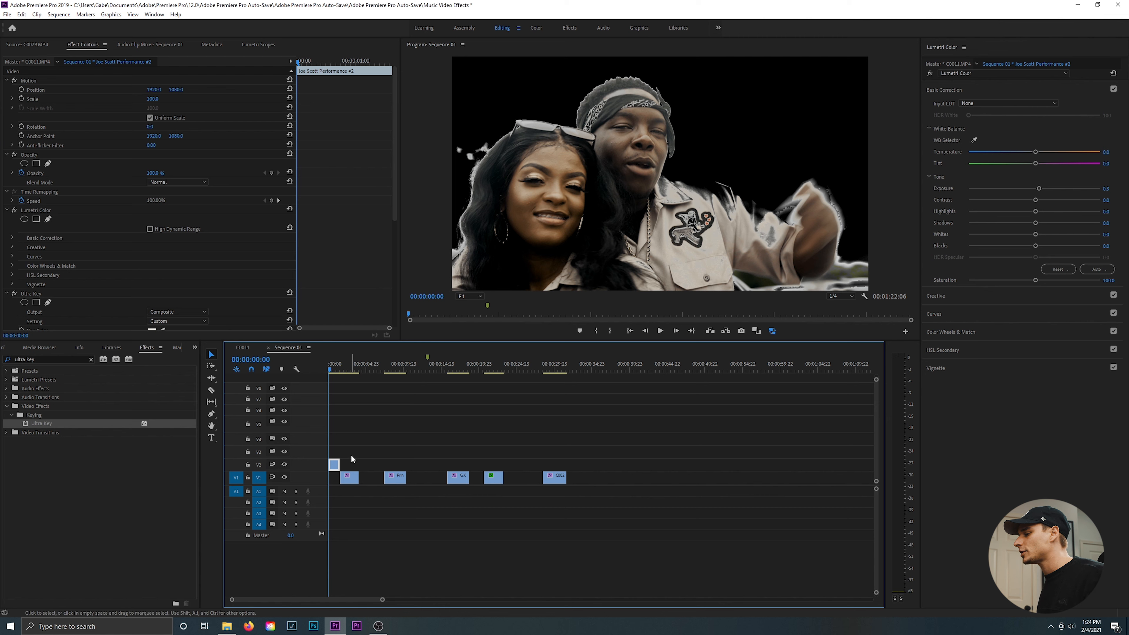
left_click(351, 479)
left_click_drag(352, 480, 335, 481)
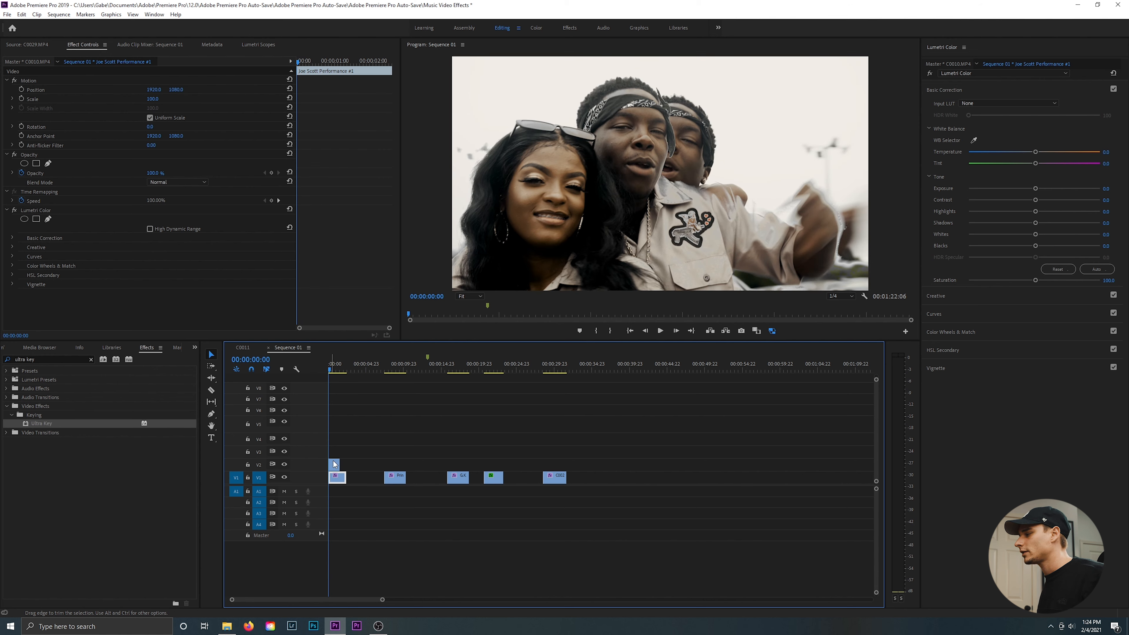
Step: Extend the keyed clip on V2 to match the end of the clip beneath it and preview the overlay
key("space")
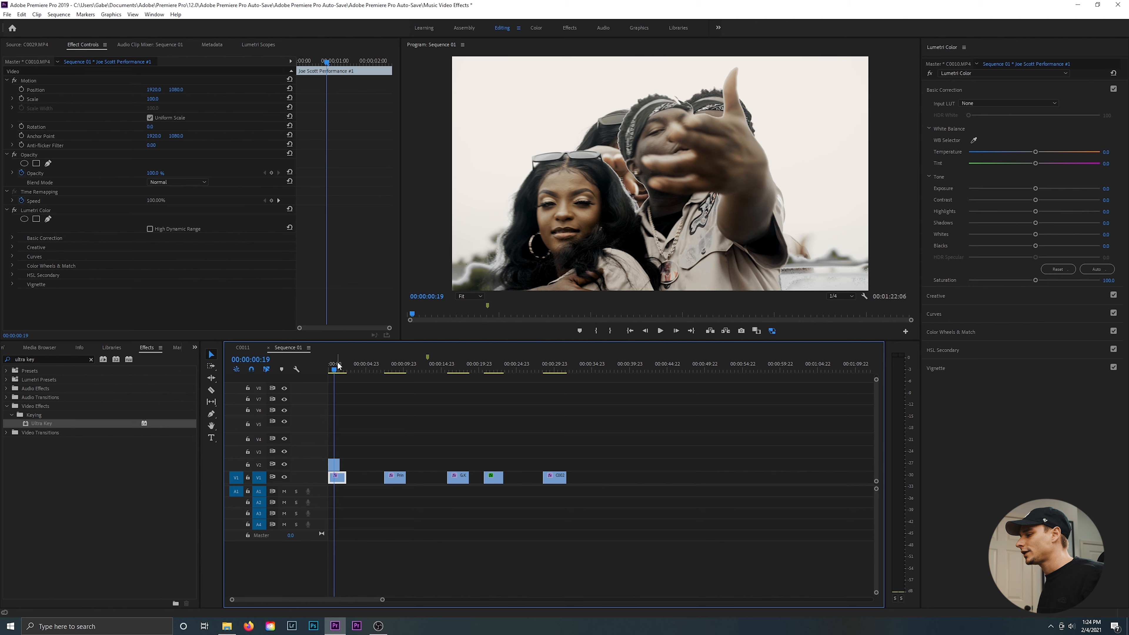
left_click_drag(338, 366, 329, 369)
left_click_drag(340, 461, 345, 461)
key("space")
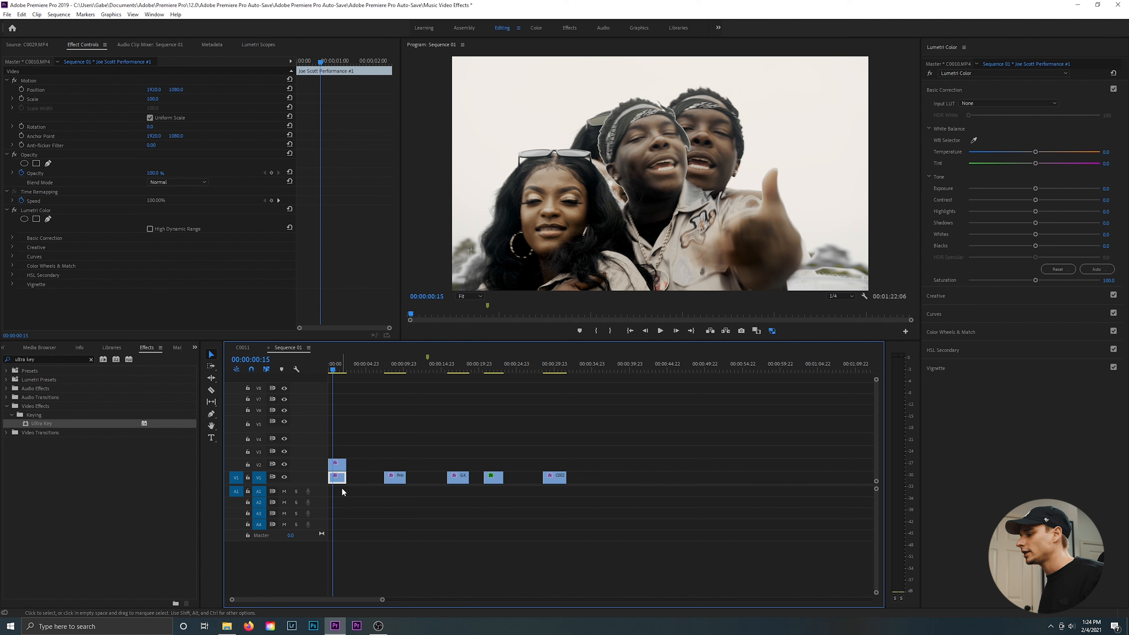
Step: Set the keyed clip's Ultra Key Transparency to 11 and Matte Cleanup Contrast to 100, and preview the composite
left_click(340, 467)
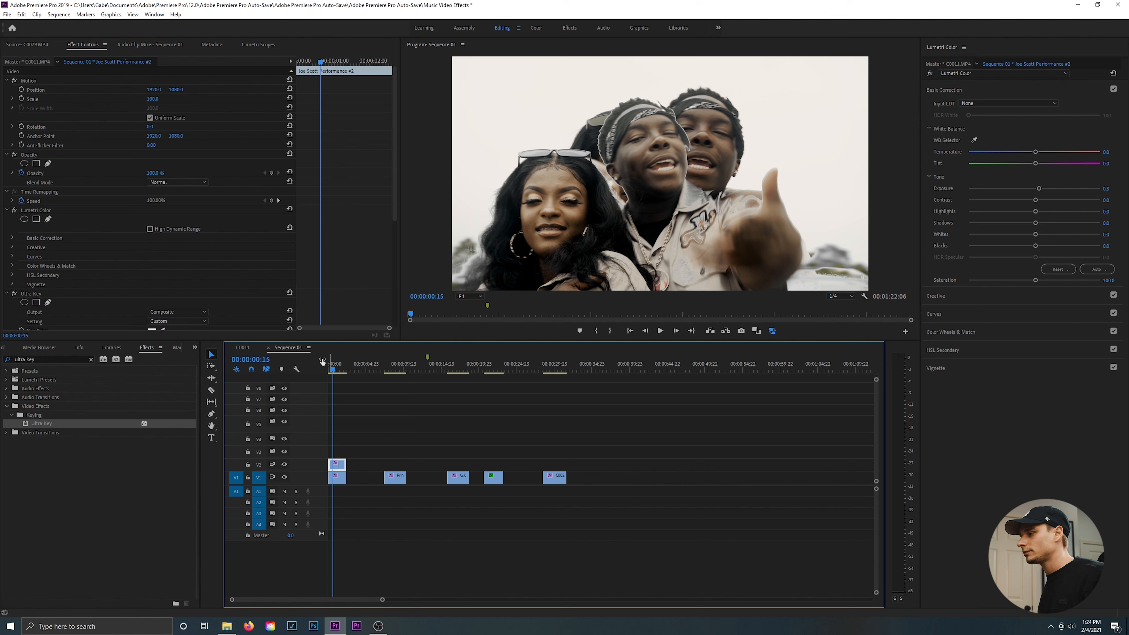
left_click(394, 191)
left_click_drag(393, 188, 375, 324)
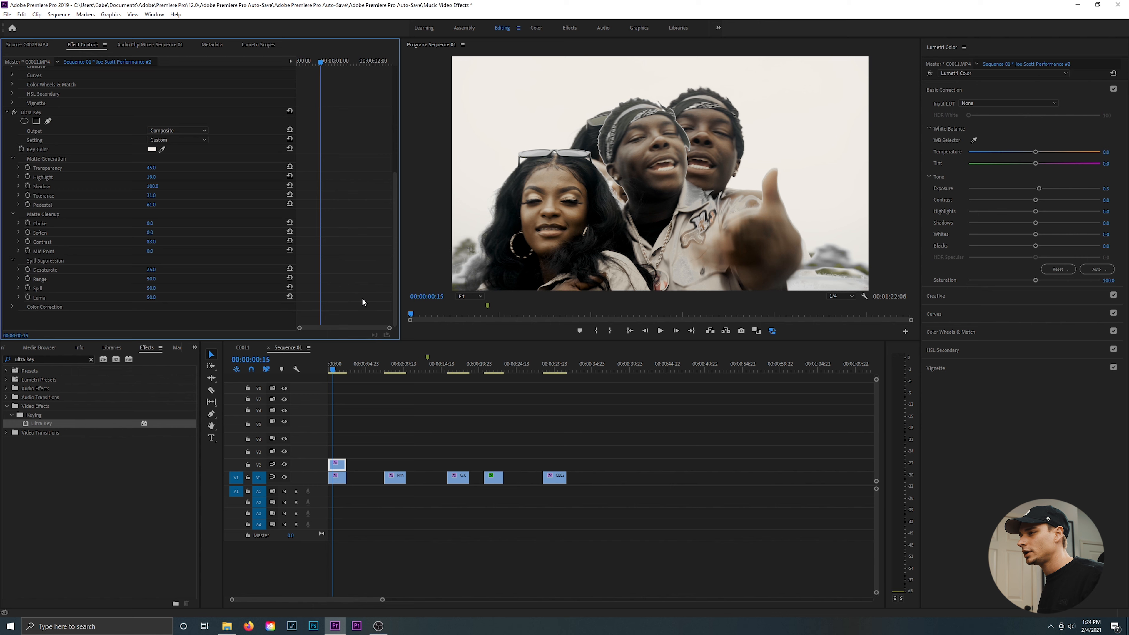
left_click_drag(151, 167, 137, 167)
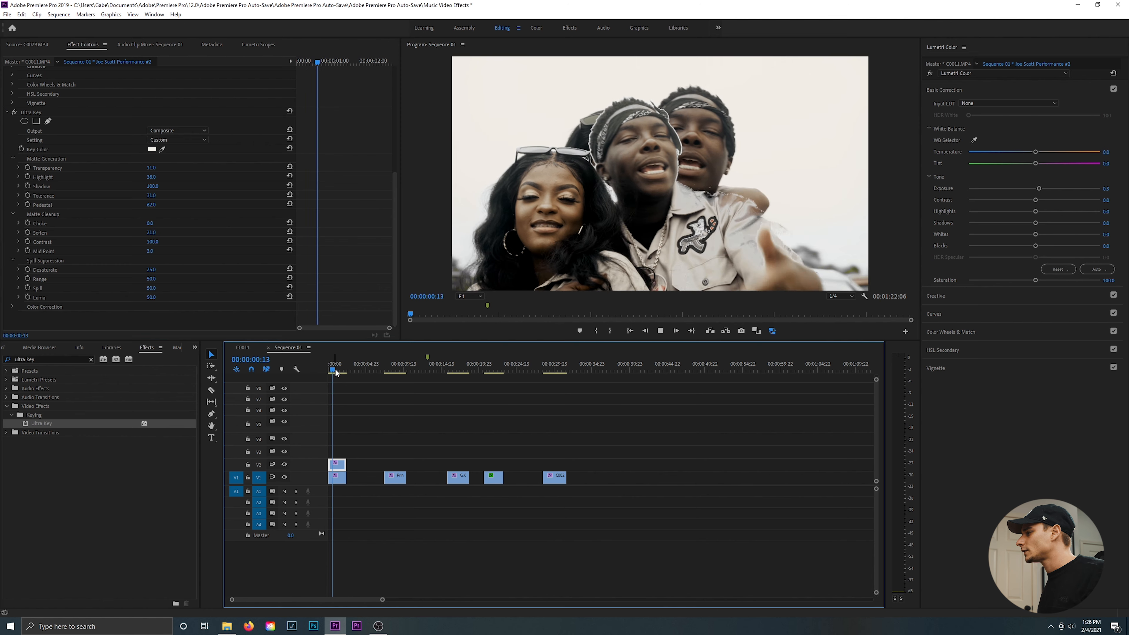
left_click(331, 369)
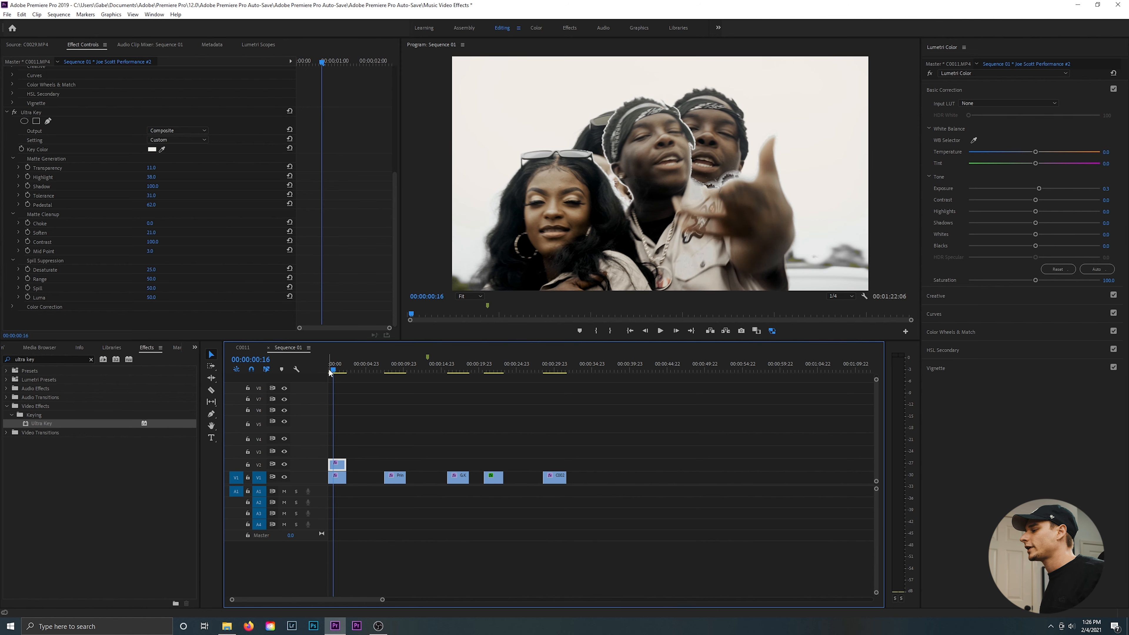
left_click_drag(329, 372, 256, 372)
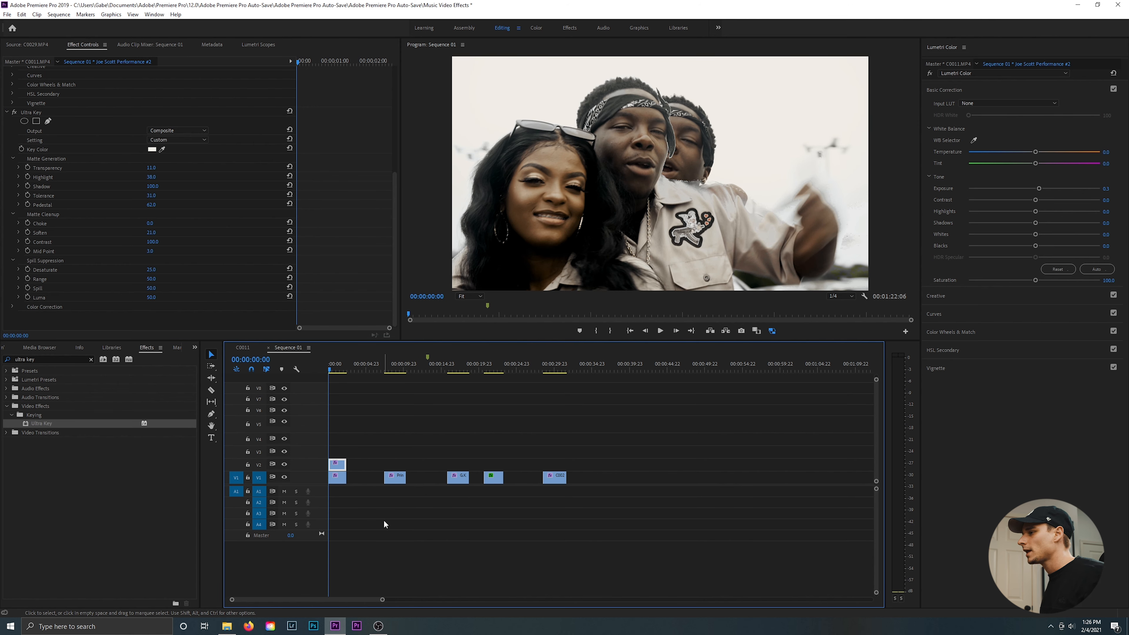
Step: Start Scale and Position keyframes on the V1 performance clip at the beginning of the sequence
left_click(341, 477)
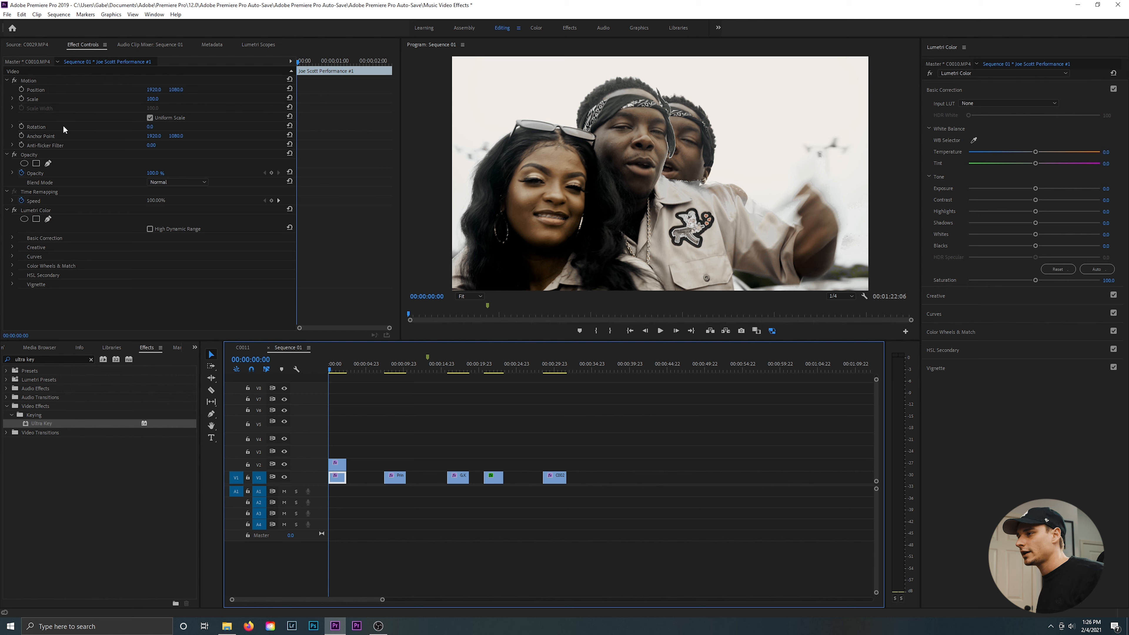
left_click(23, 99)
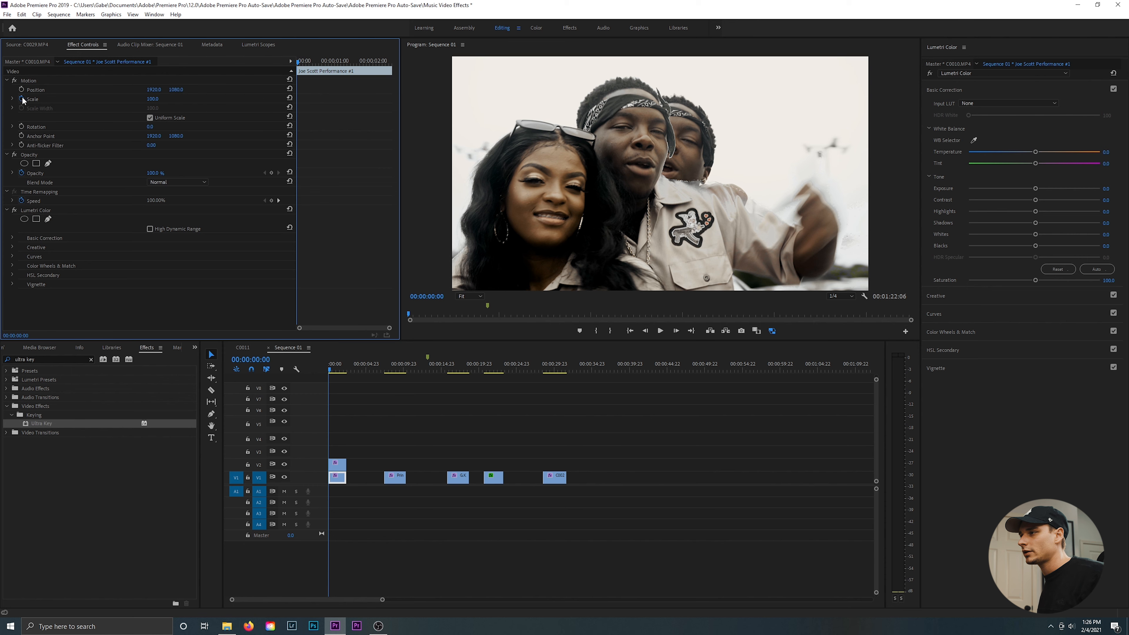
left_click(23, 90)
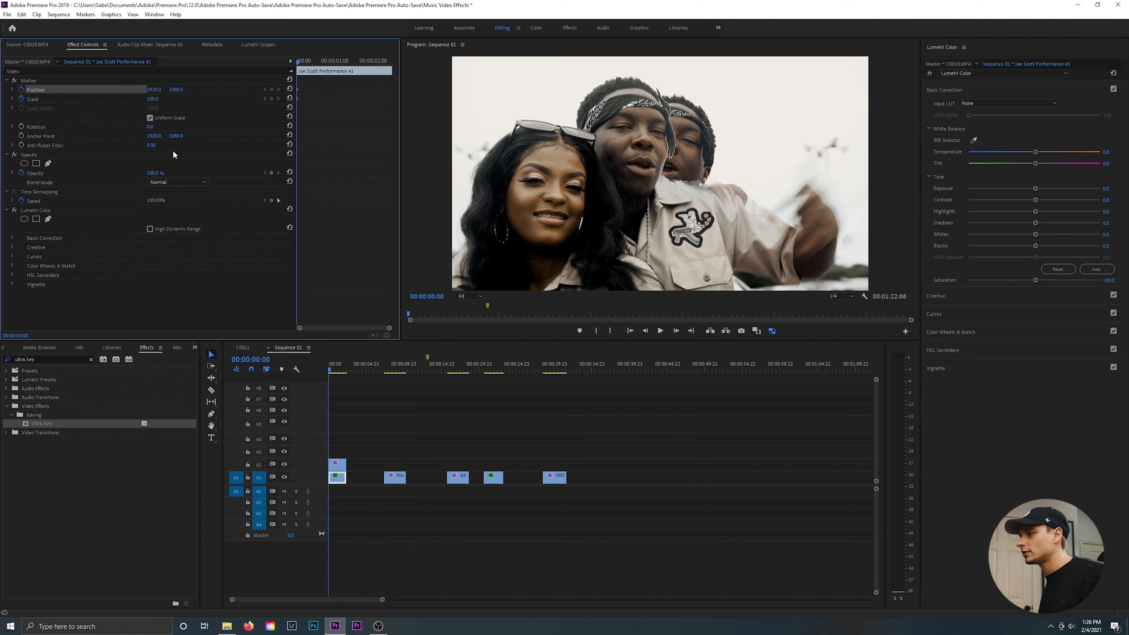
Step: Keyframe the V1 clip at 00:00:01:03 with Scale 141 and Position 1920, 892, and preview the zoom
key("space")
key("space")
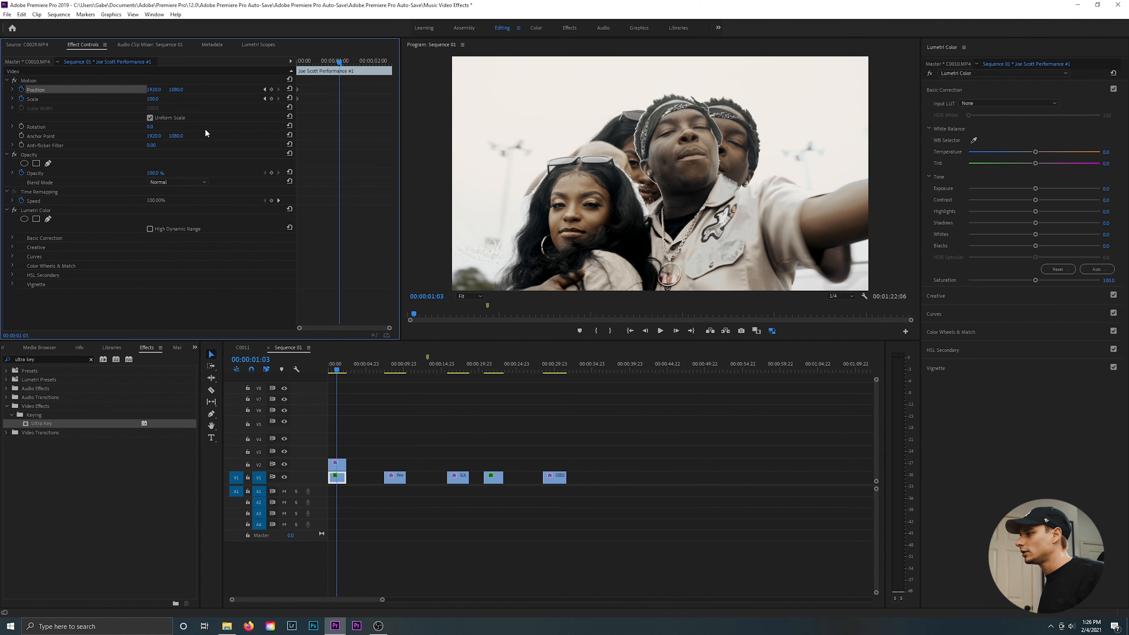
left_click_drag(158, 101, 94, 89)
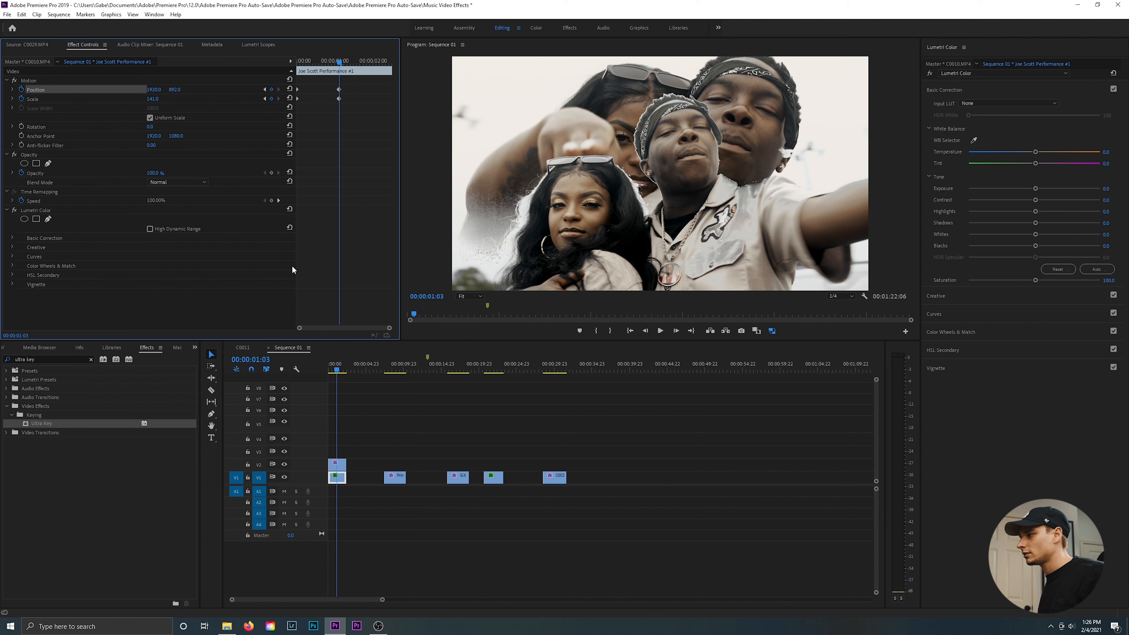
left_click_drag(338, 370, 267, 369)
key("space")
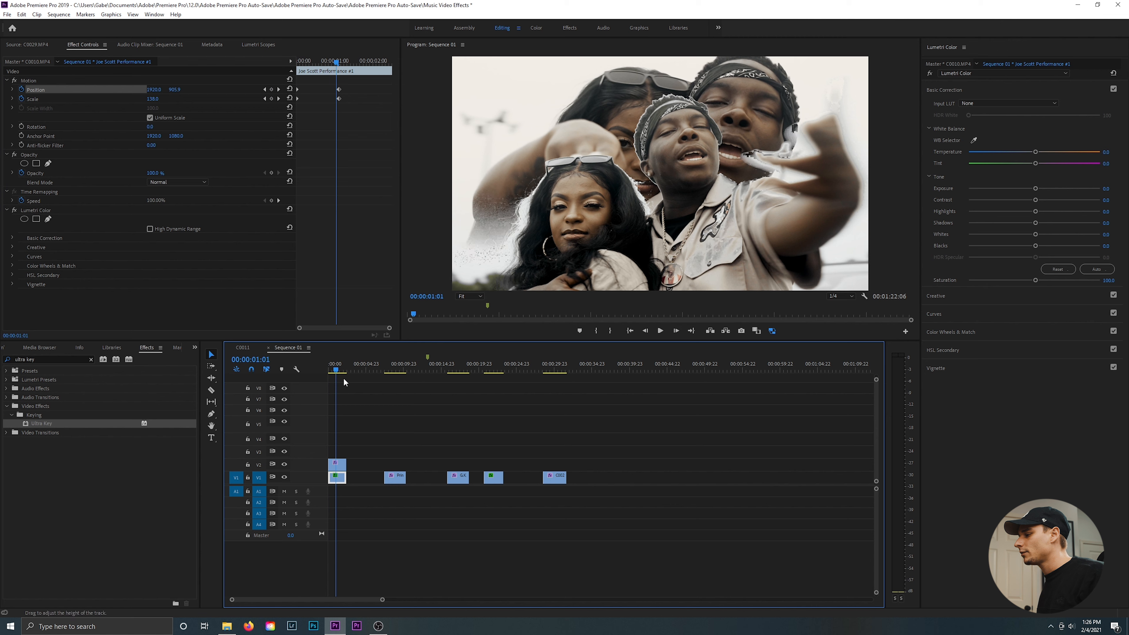
left_click_drag(336, 370, 324, 370)
Step: Reposition the keyed V2 clip to 1659, 1515, scale it to 127, and preview the overlay from the start
left_click(340, 466)
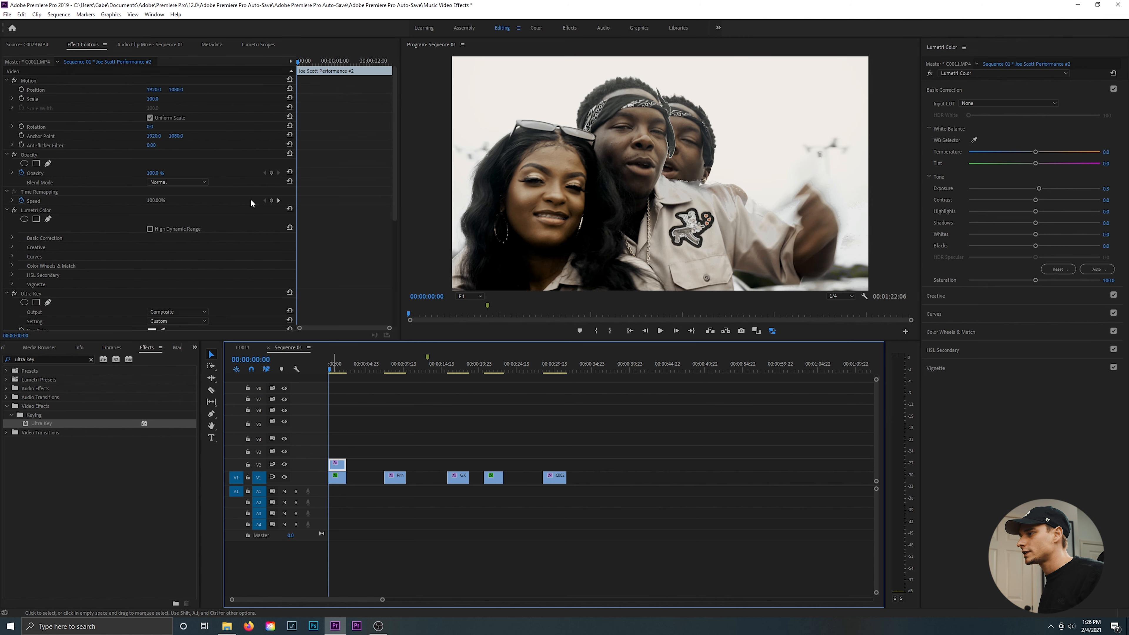
left_click_drag(176, 90, 332, 90)
left_click_drag(154, 90, 89, 90)
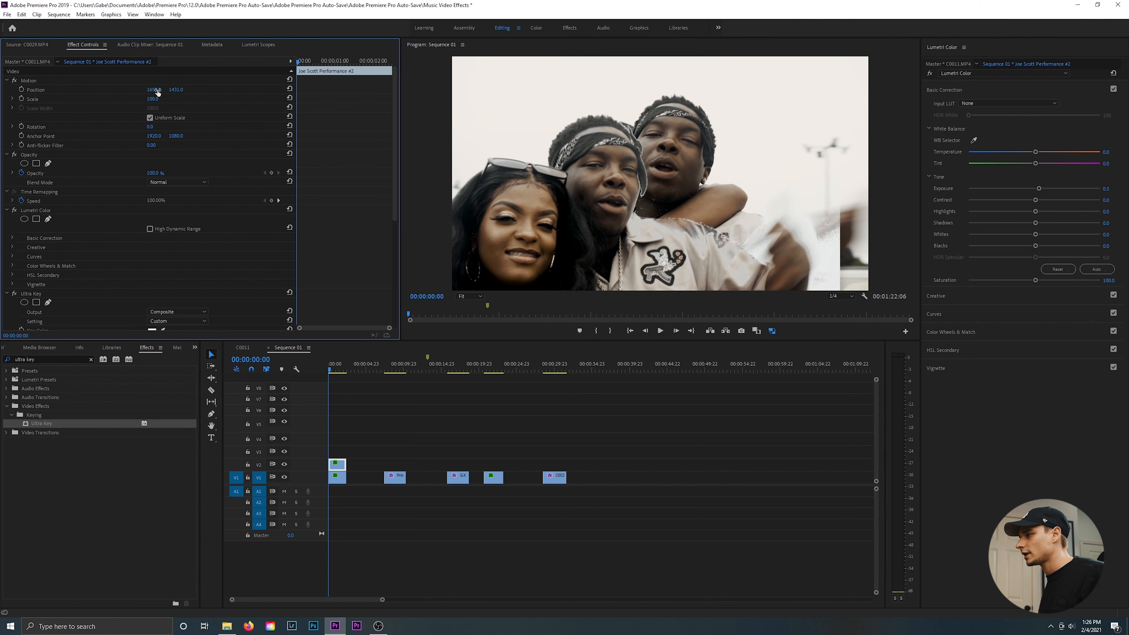
left_click_drag(155, 100, 213, 89)
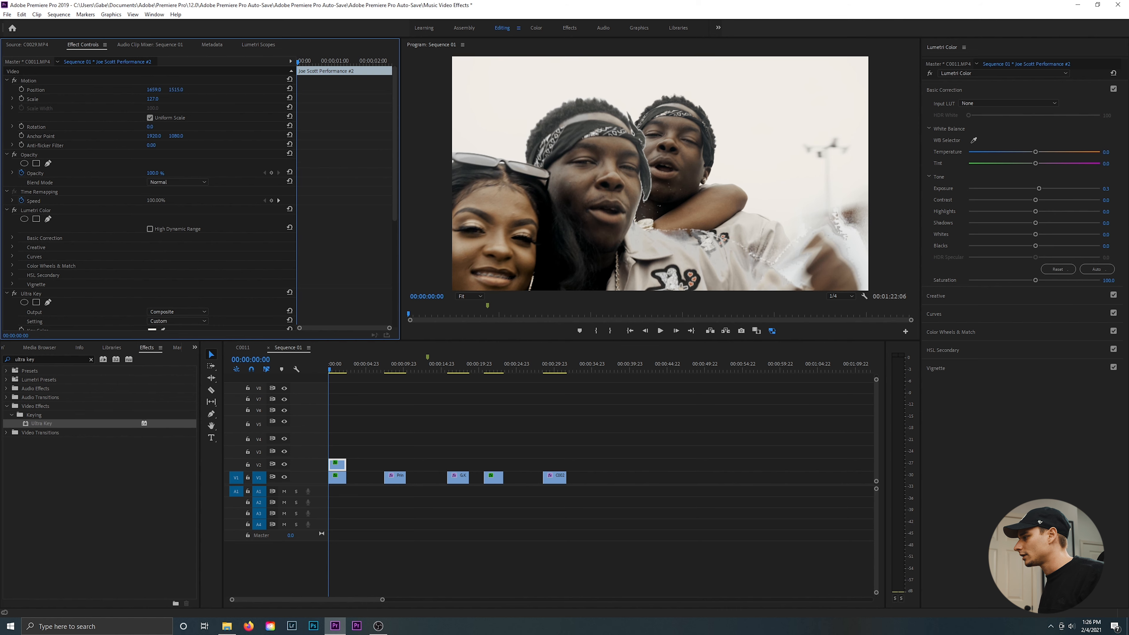
key("space")
key("space")
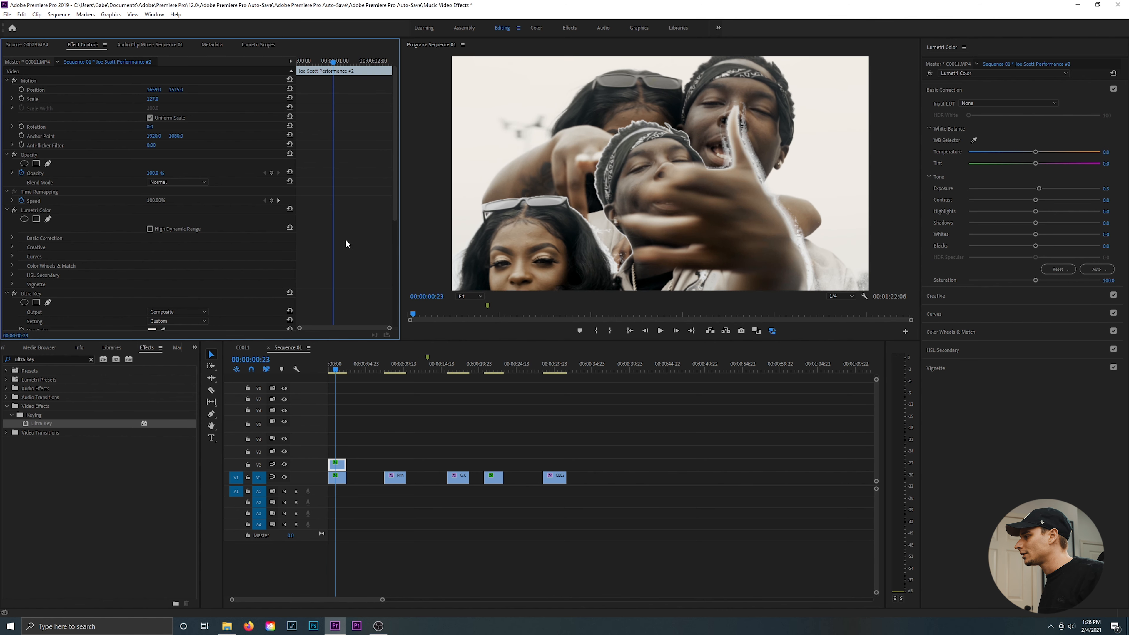
left_click_drag(341, 368, 321, 373)
key("space")
key("space")
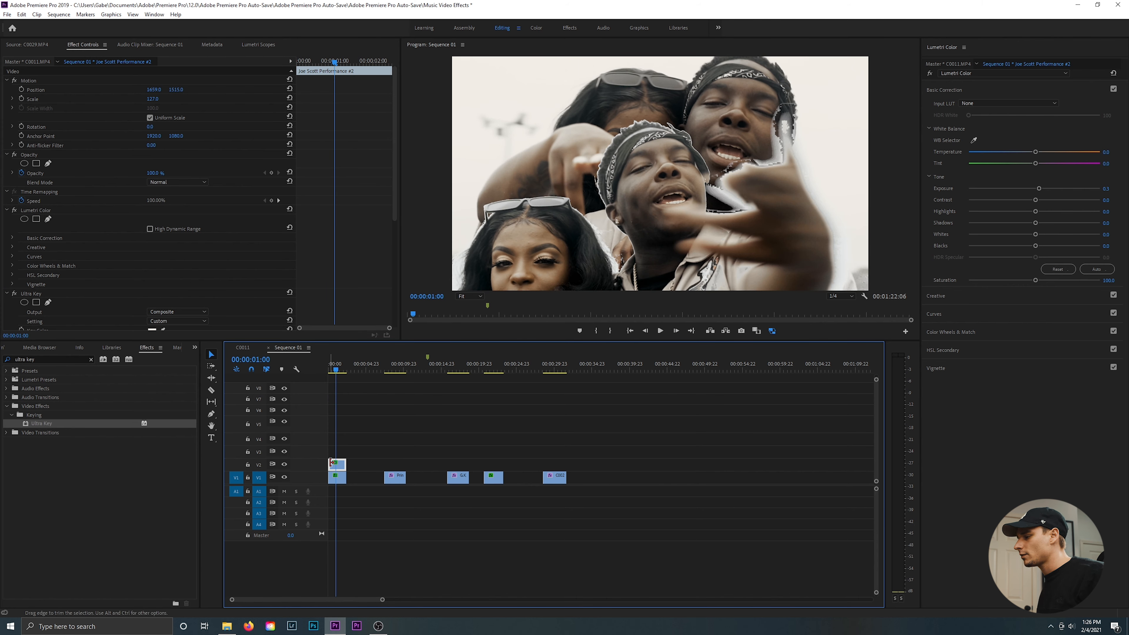
left_click(325, 375)
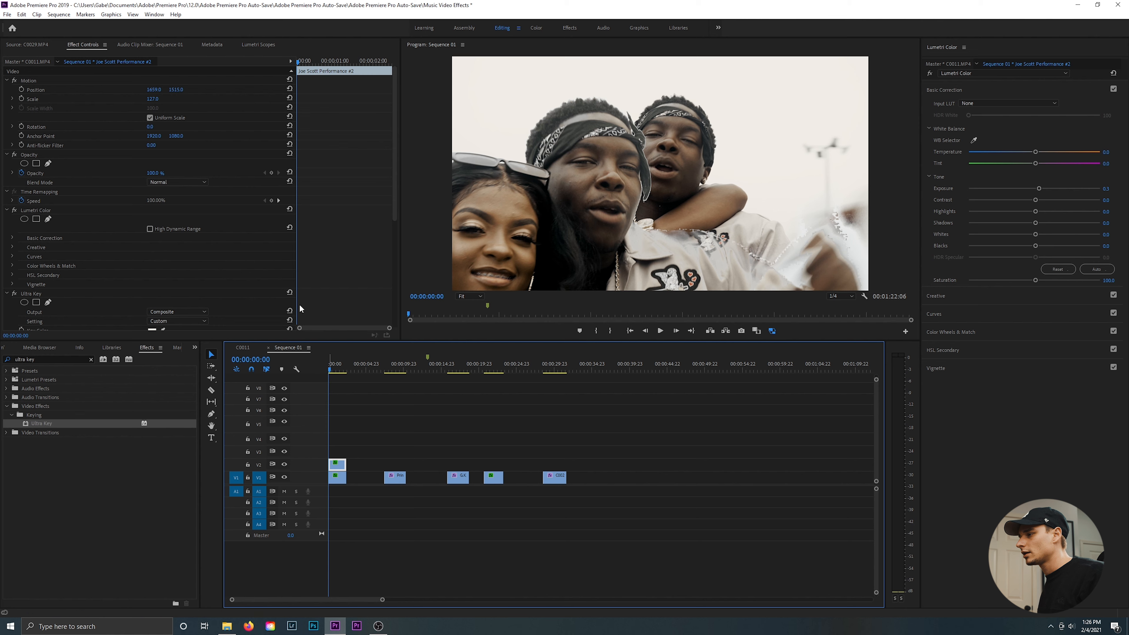
Step: Raise the keyed clip's Ultra Key Transparency to 97 and play back the result
scroll(335, 218, "down", 5)
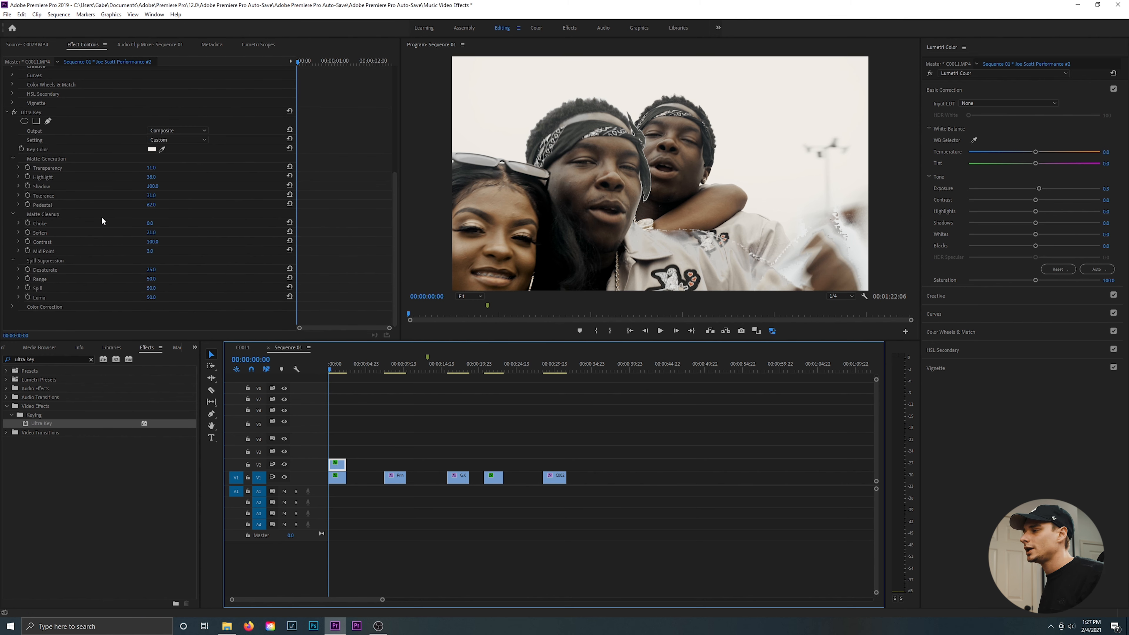
left_click_drag(151, 168, 185, 167)
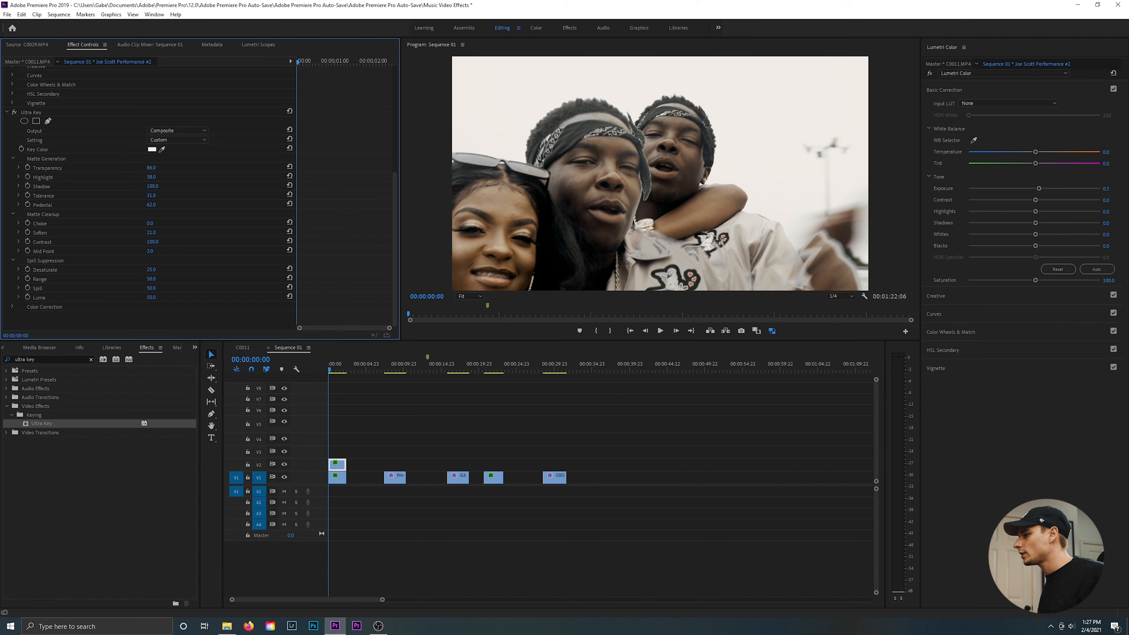
key("space")
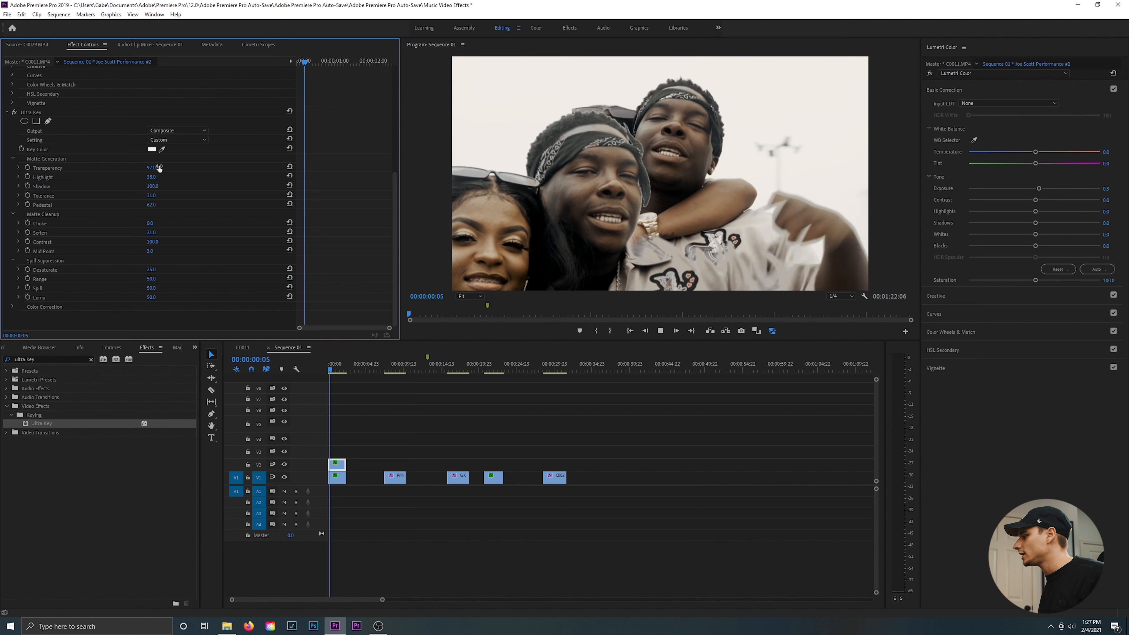
key("space")
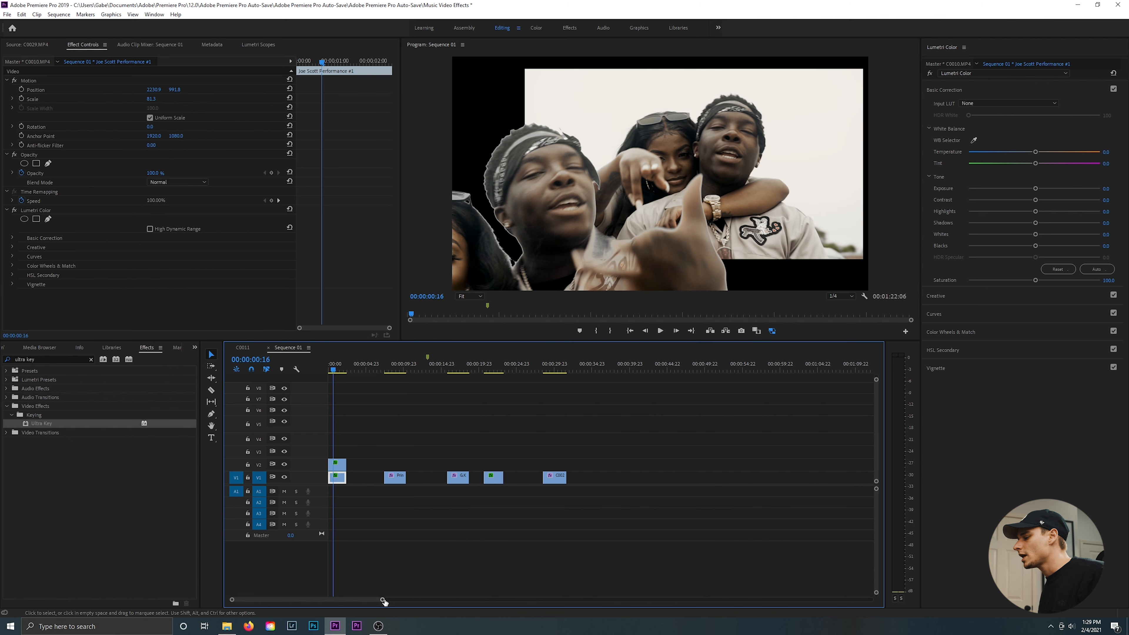
Step: Reset the V1 performance clip's Scale and Position to their defaults
left_click_drag(383, 600, 410, 599)
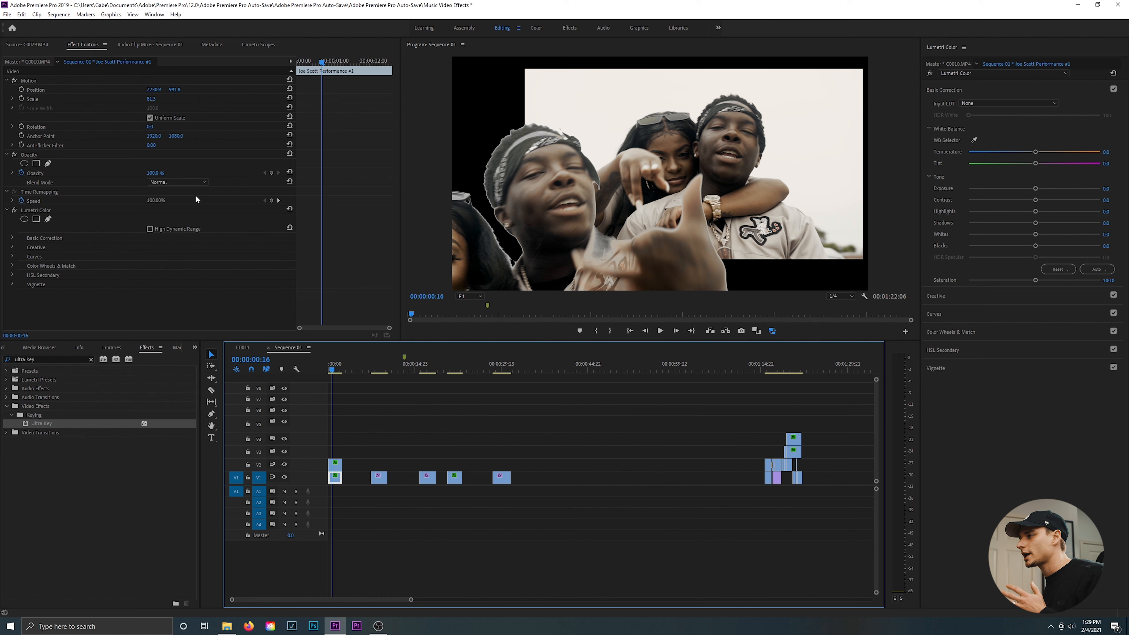
left_click(289, 97)
left_click(289, 88)
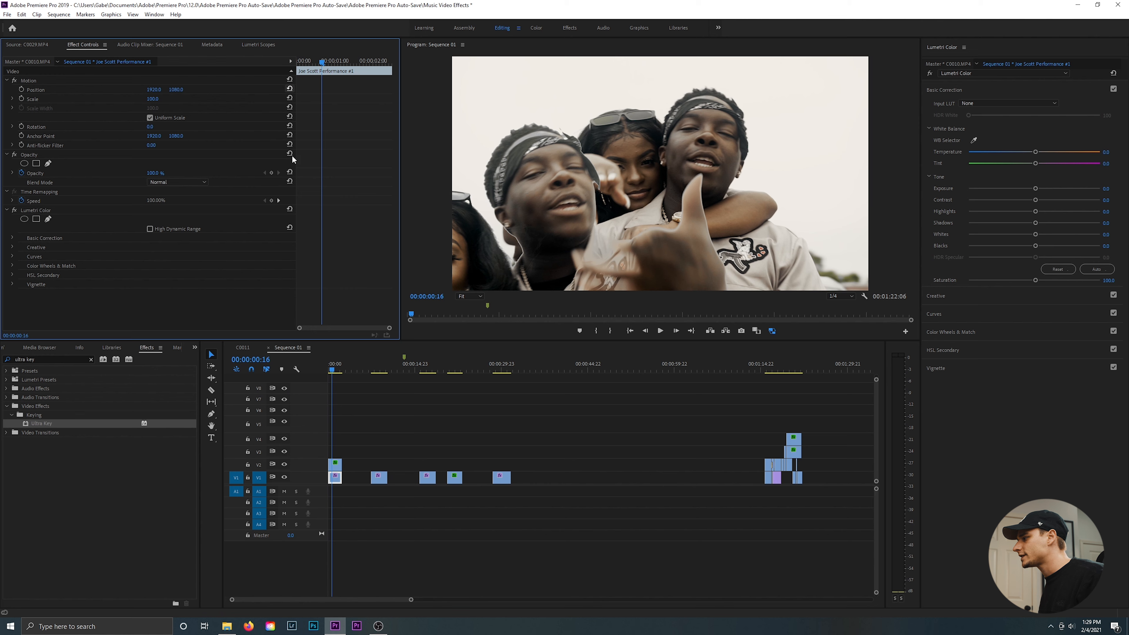
Step: Turn the V1 background clip black and white with Lumetri Color and preview it behind the keyed clip
left_click(628, 474)
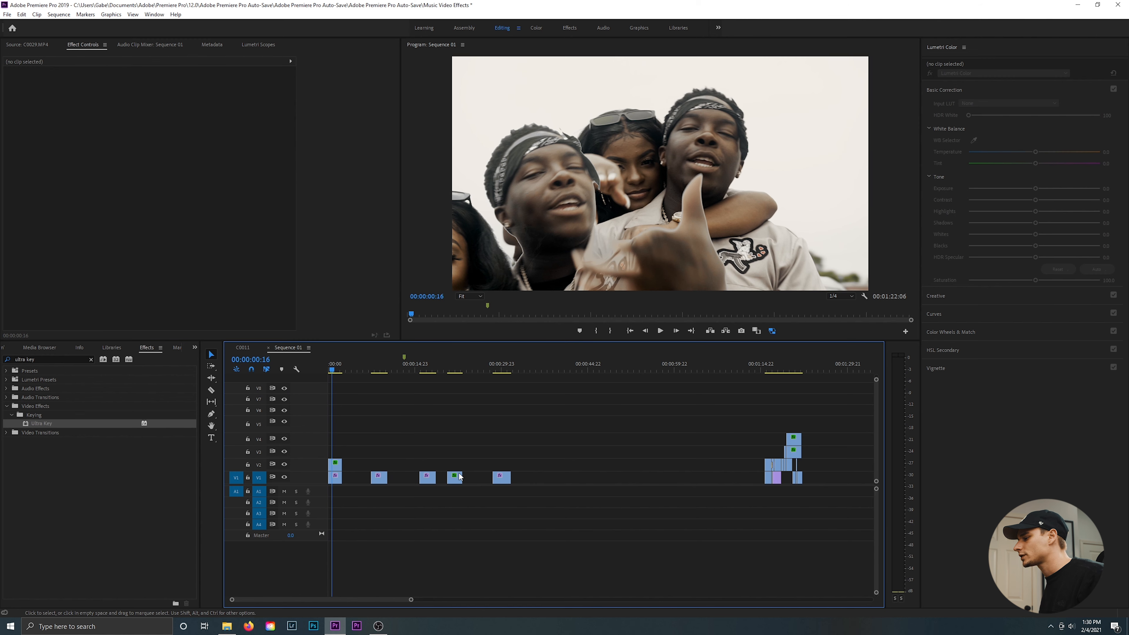
left_click(334, 482)
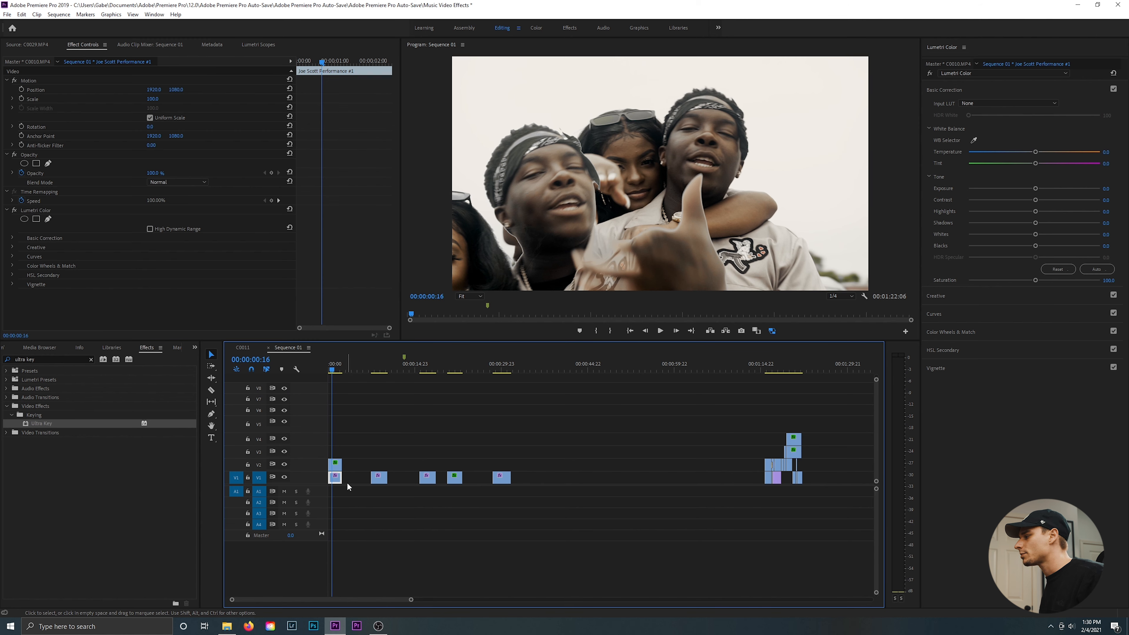
left_click(1005, 289)
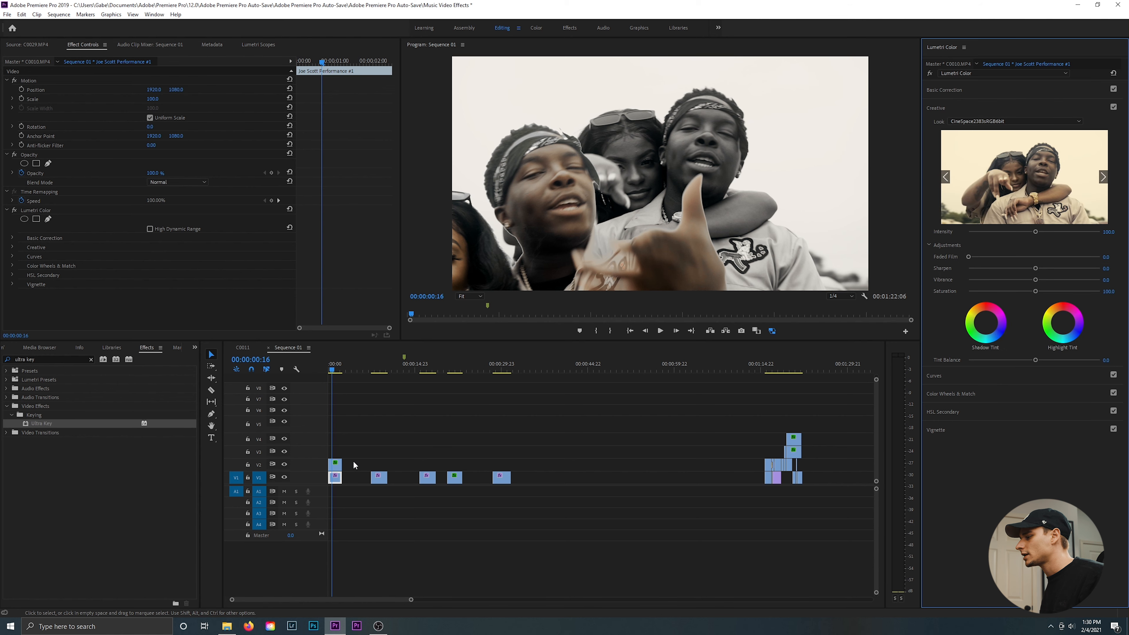
key("space")
key("space")
Step: Scale the keyed V2 clip up to 201 and preview it over the black-and-white background
left_click(330, 462)
left_click_drag(159, 100, 191, 100)
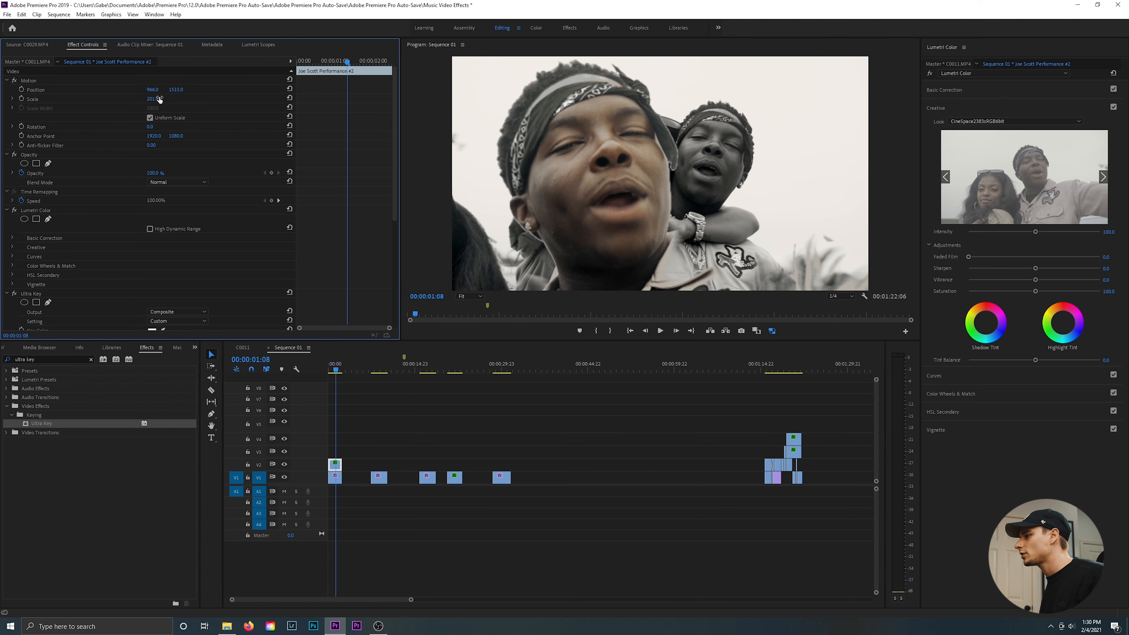
key("space")
key("space")
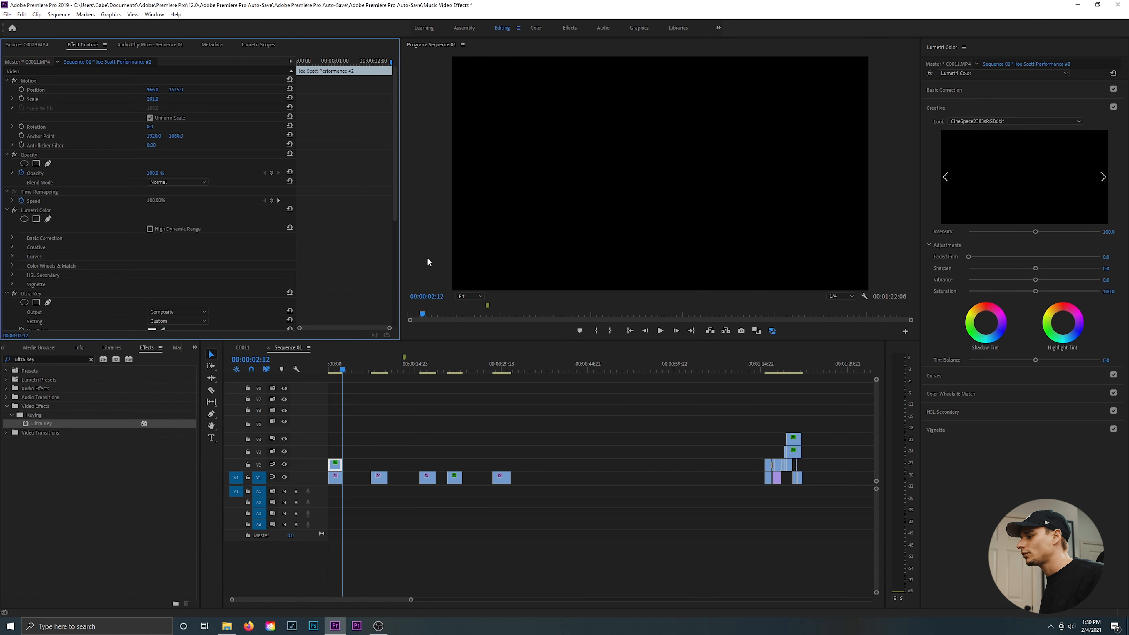
left_click_drag(341, 369, 328, 369)
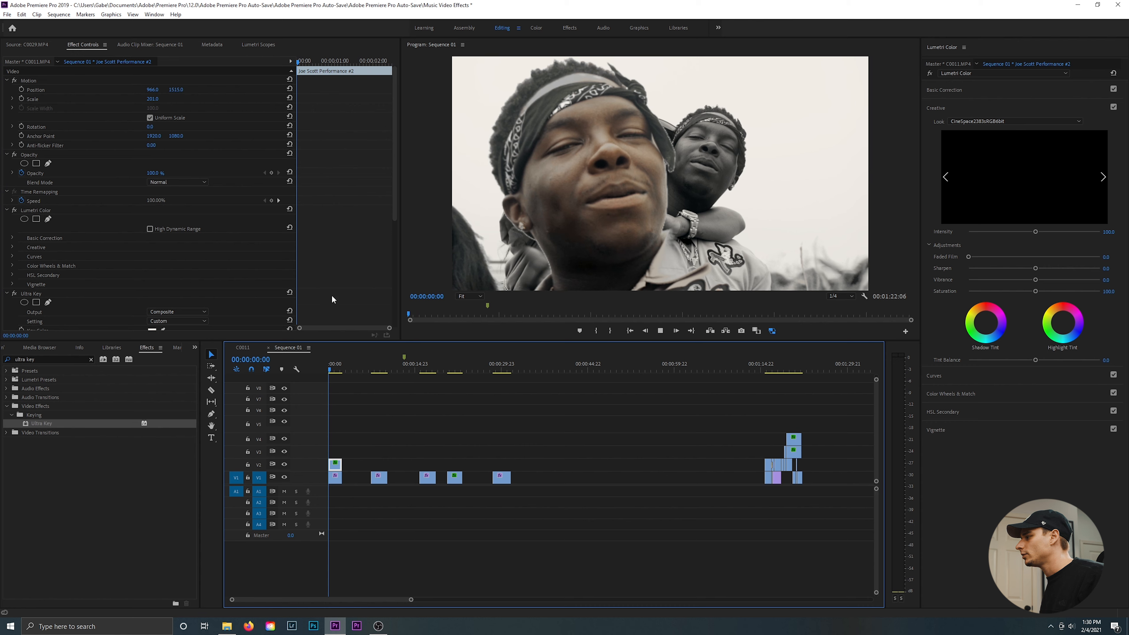
key("space")
key("space")
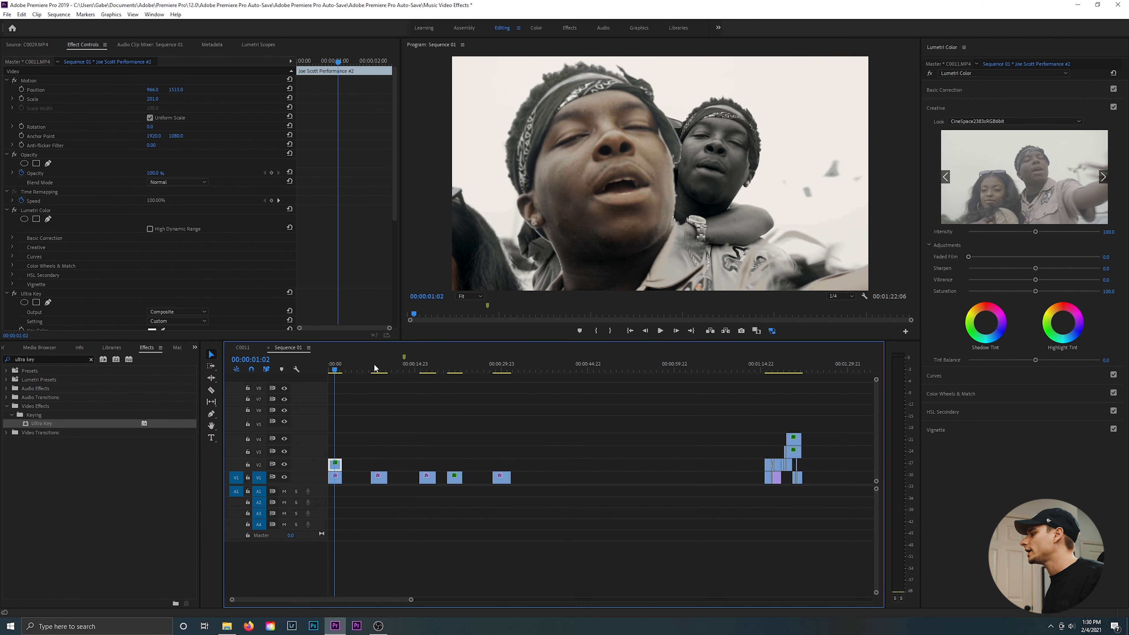
Step: Set the program playback resolution to Full and return the playhead to the start of the sequence
left_click(841, 295)
left_click(838, 307)
left_click(351, 387)
key("Home")
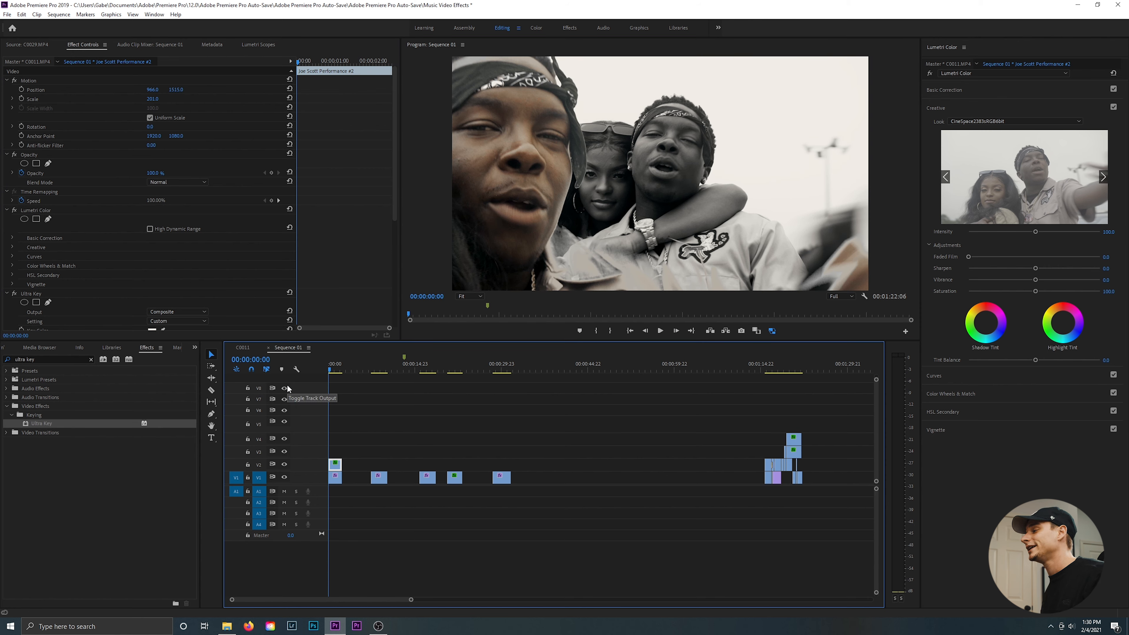
Step: Preview the enlarged keyed V2 clip and reset its Scale to the default 100
key("space")
key("space")
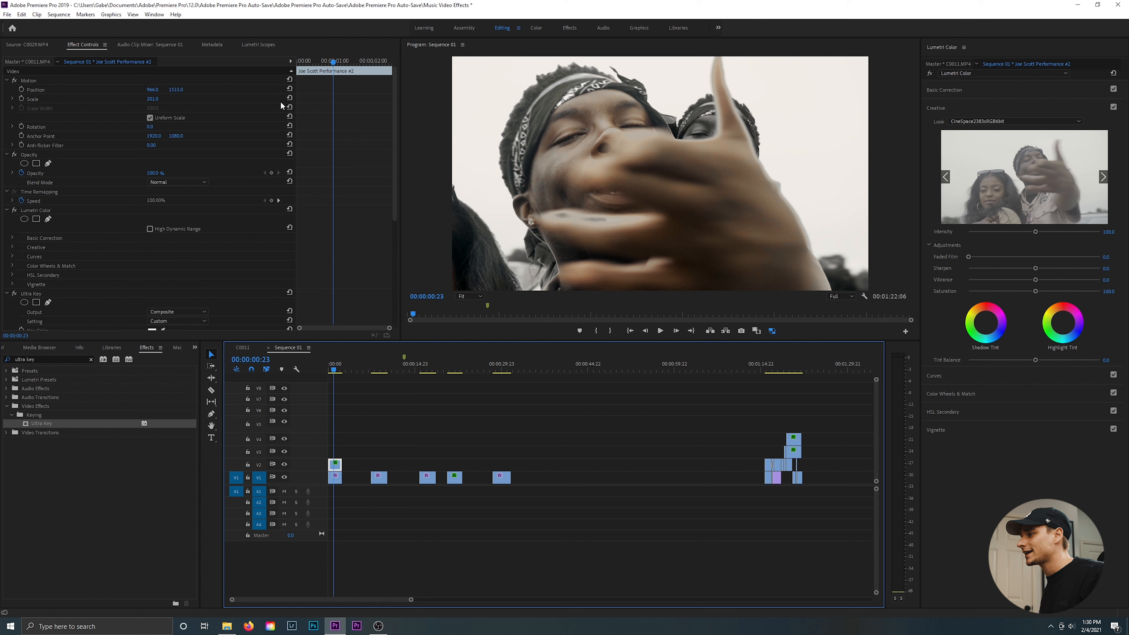
left_click(289, 98)
Step: Search the effects for "lens distortion" and apply Lens Distortion to the black-and-white V1 background clip
left_click(90, 359)
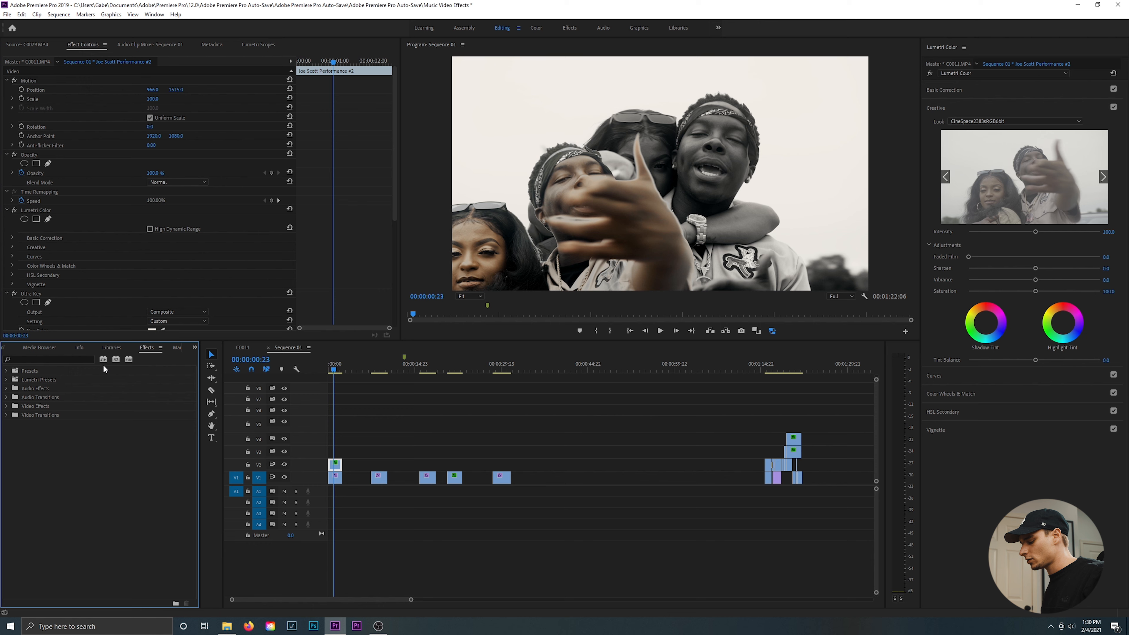
left_click(75, 358)
type("len")
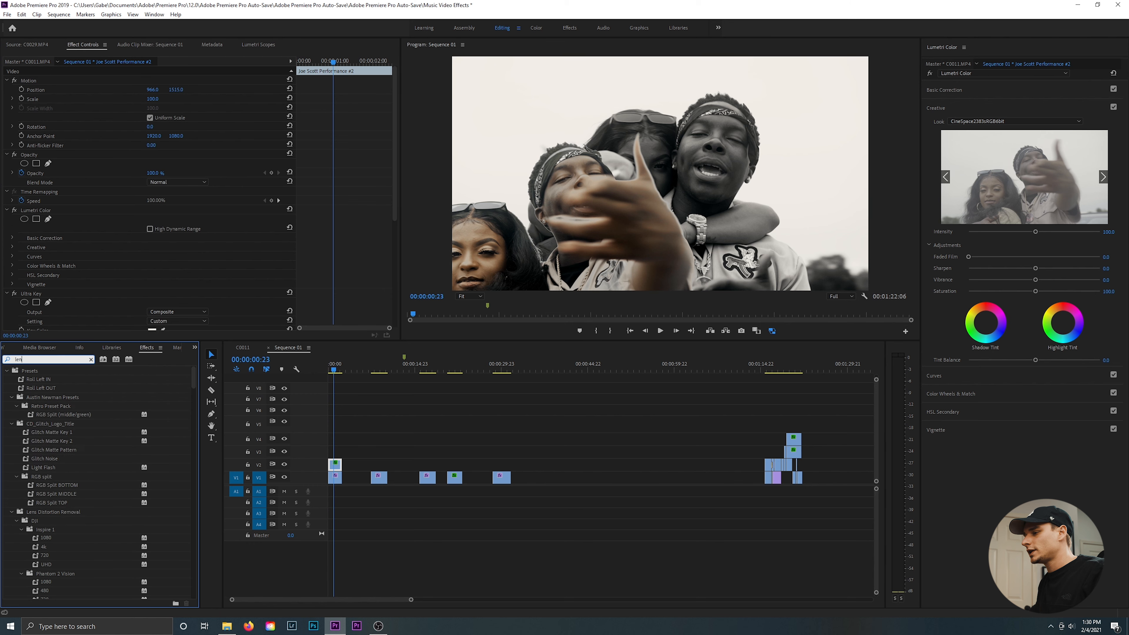
type("s distortion")
scroll(153, 458, "down", 10)
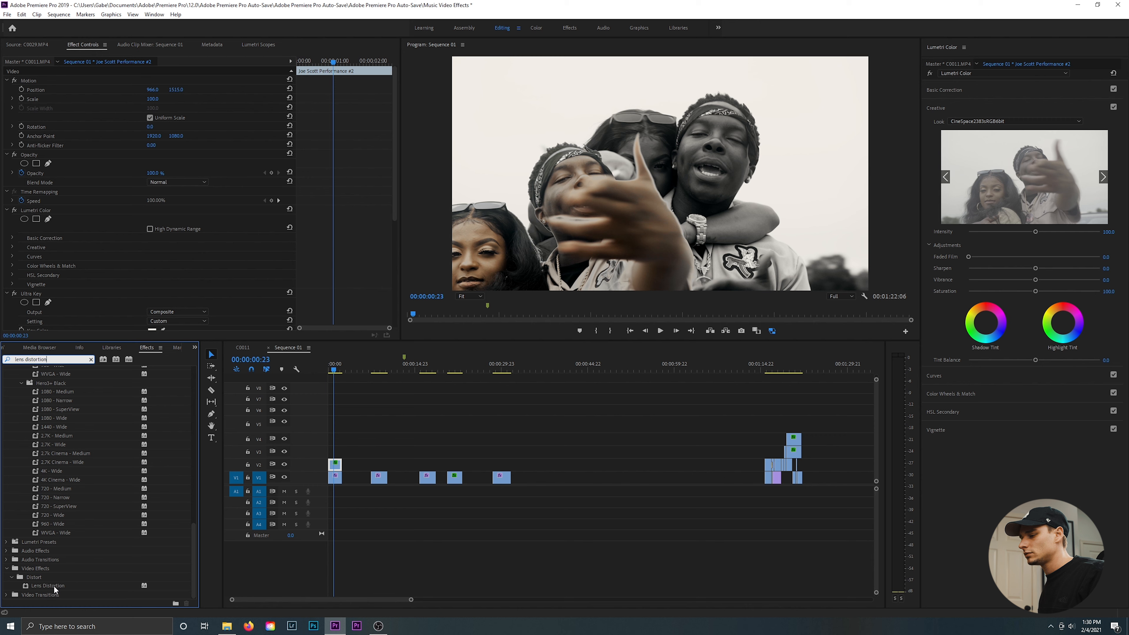
left_click_drag(60, 587, 338, 480)
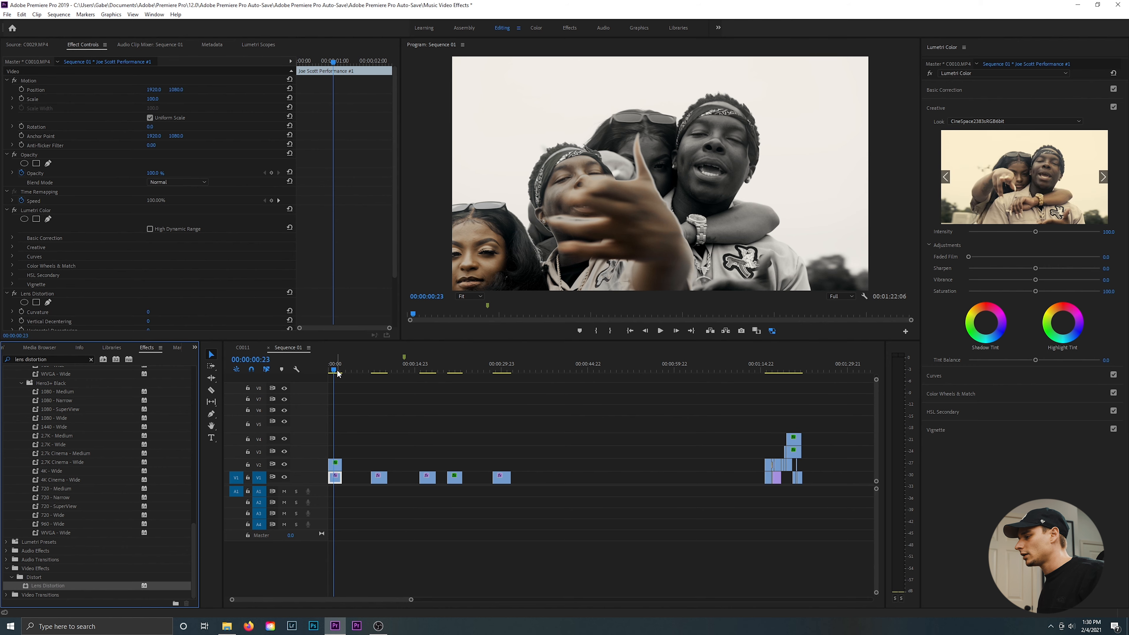
Step: Preview the sequence from the start and give the background clip's Lens Distortion a negative Curvature
left_click(329, 365)
key("space")
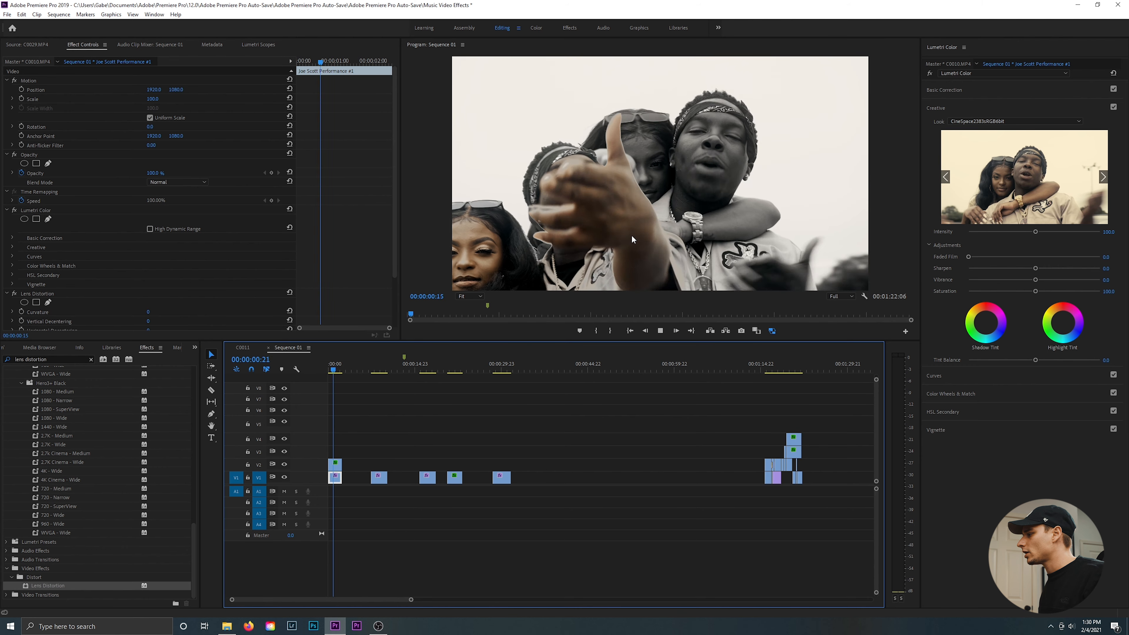
scroll(310, 274, "down", 3)
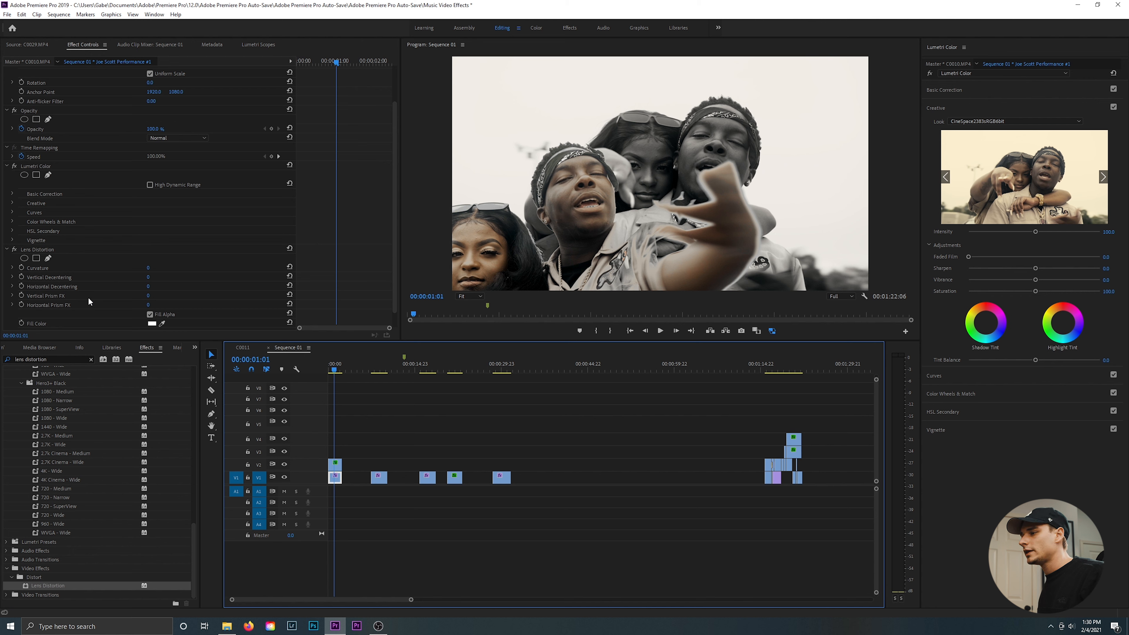
left_click_drag(147, 267, 123, 268)
key("space")
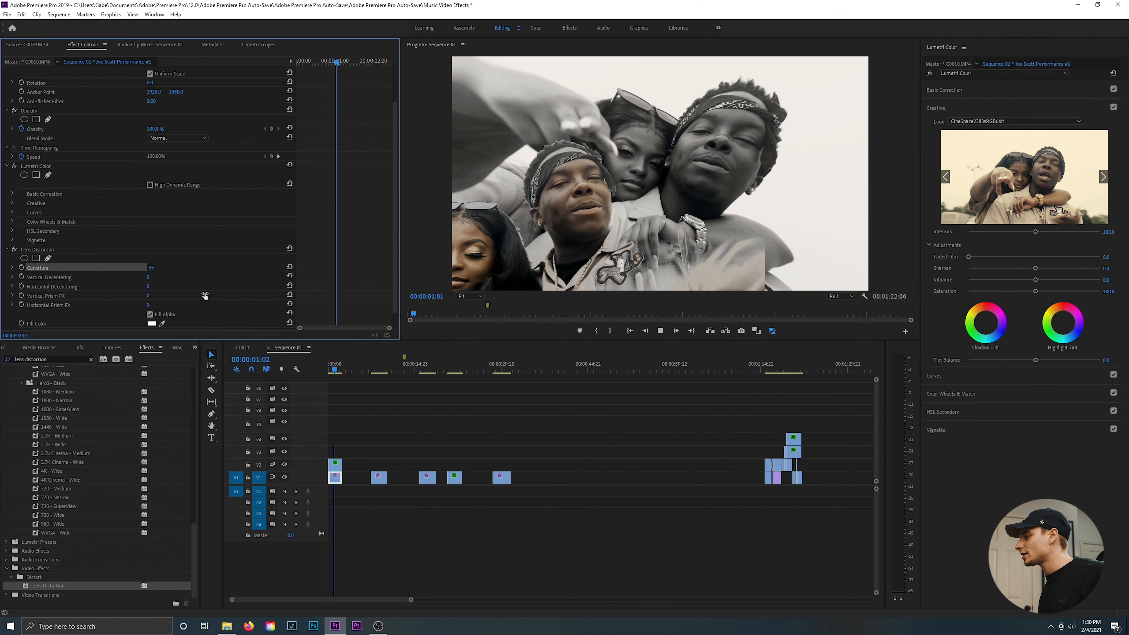
Step: Scale the keyed V2 clip up to 171 and preview it from the start over the distorted background
left_click(336, 464)
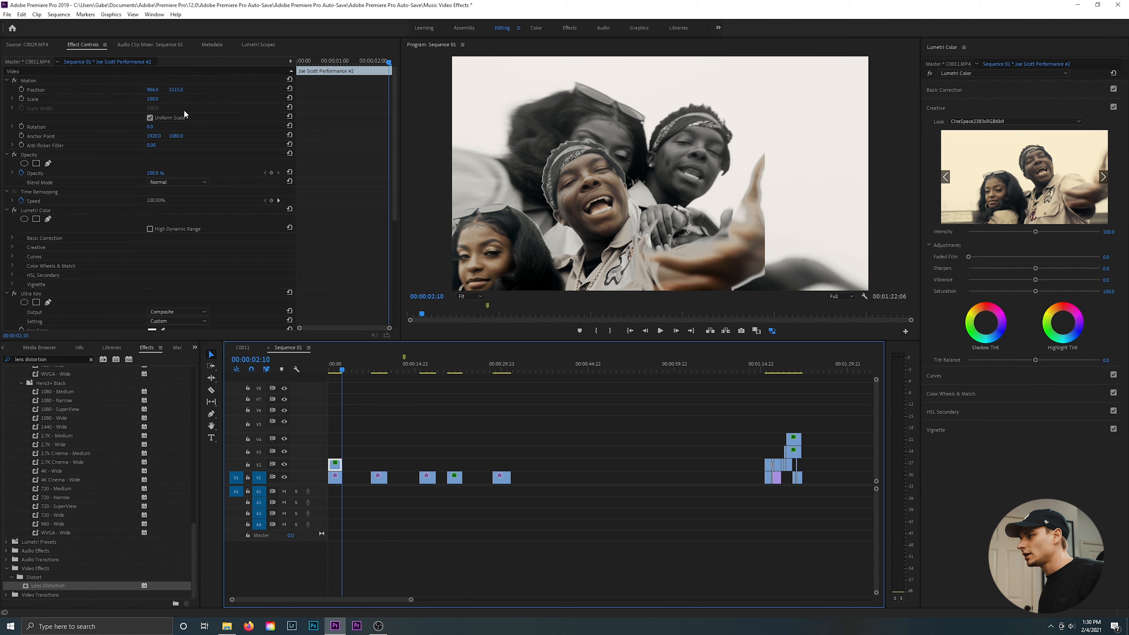
left_click_drag(162, 102, 195, 101)
key("space")
left_click_drag(339, 371, 299, 375)
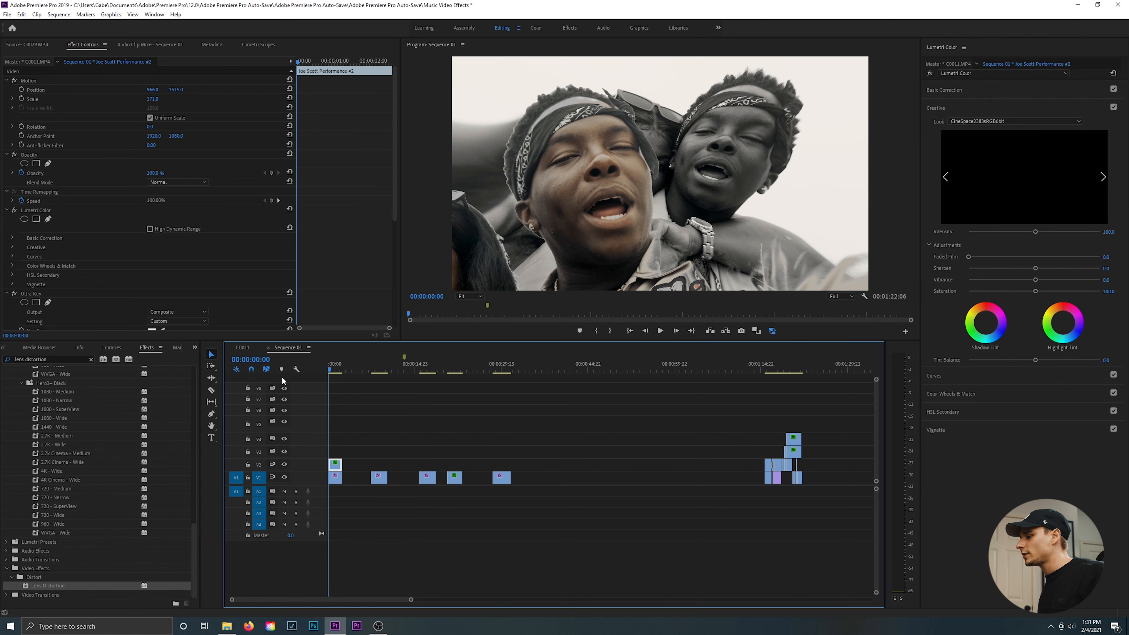
key("space")
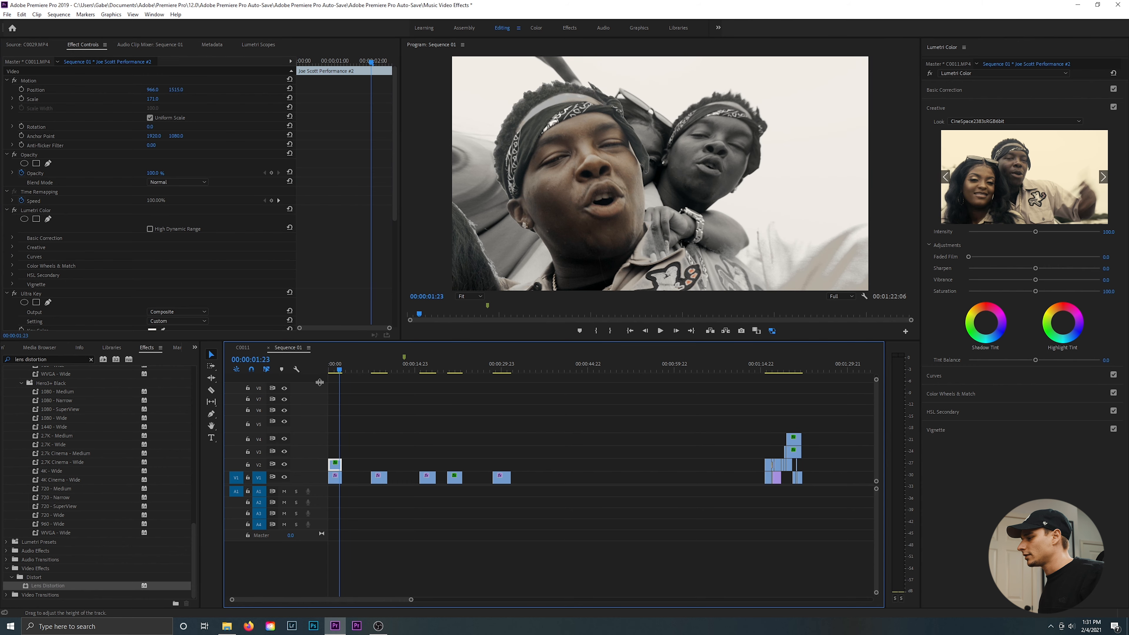
key("space")
Step: Place the two layered performance clips on V4 and V5, preview their extended versions, and undo the extension
left_click_drag(335, 376, 416, 426)
key("space")
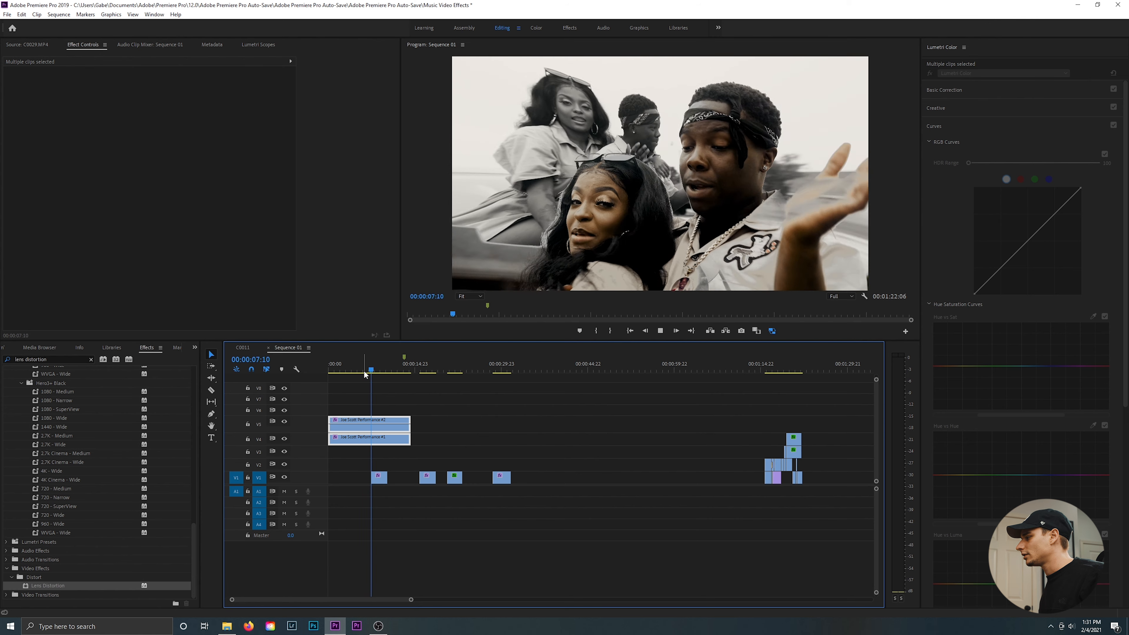
key("space")
left_click(331, 365)
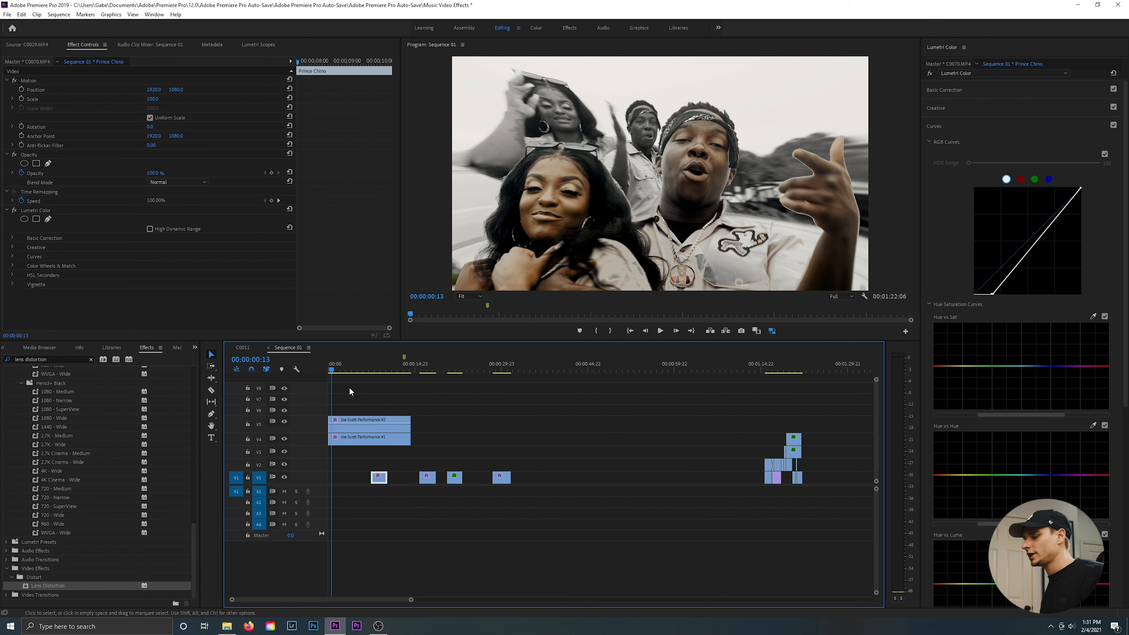
key("ctrl+z")
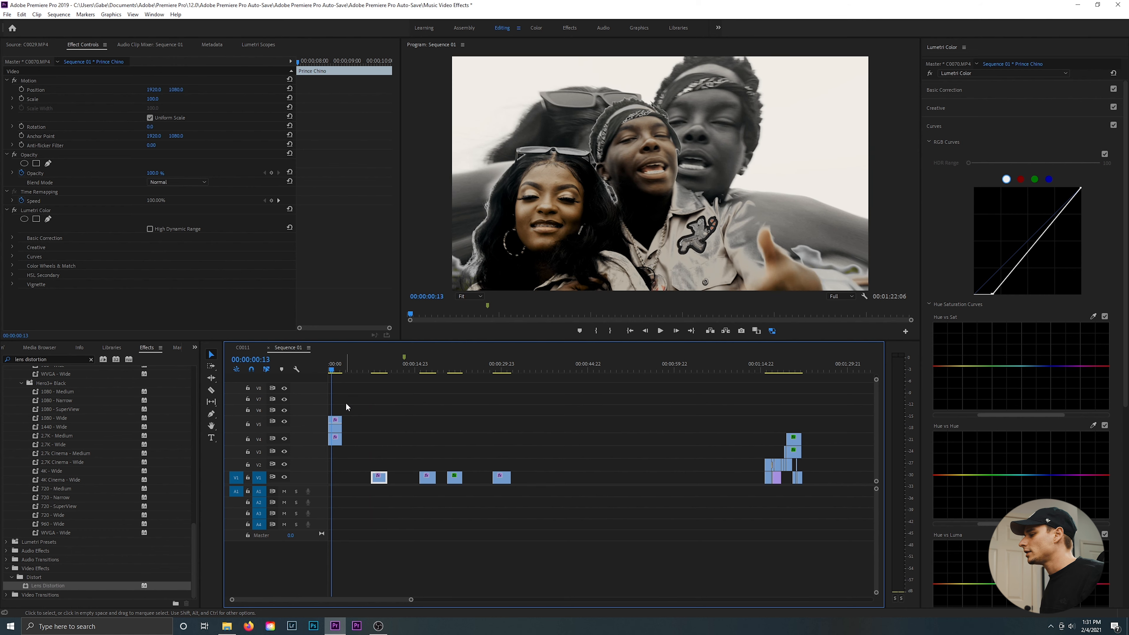
Step: Preview the hoodie performance clip on V1 and return the playhead to its start
left_click(371, 369)
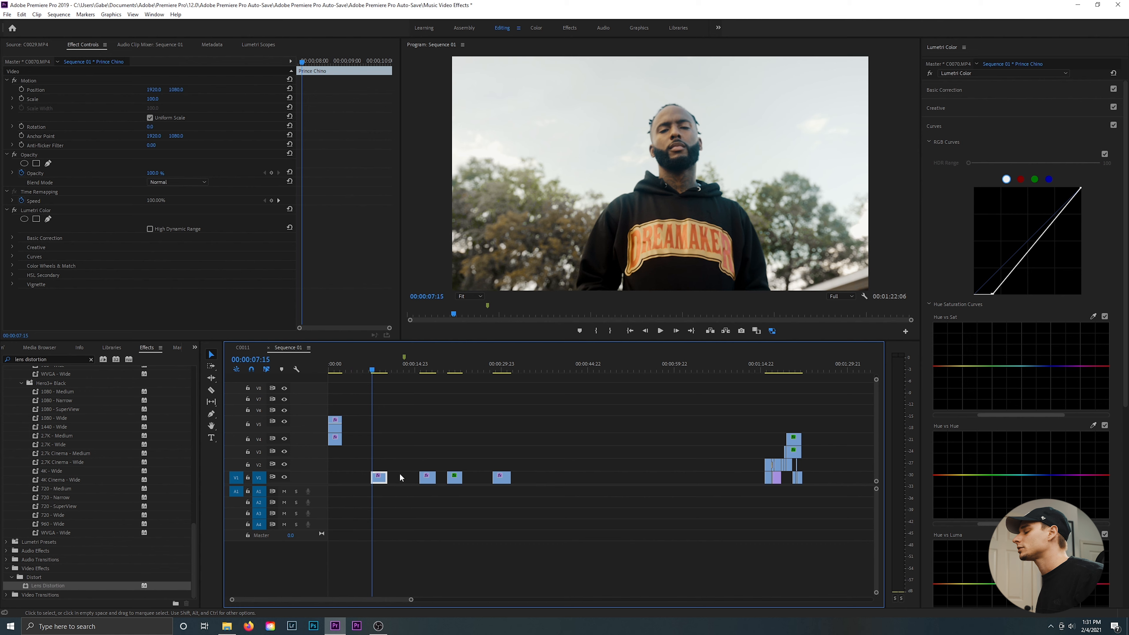
left_click(372, 369)
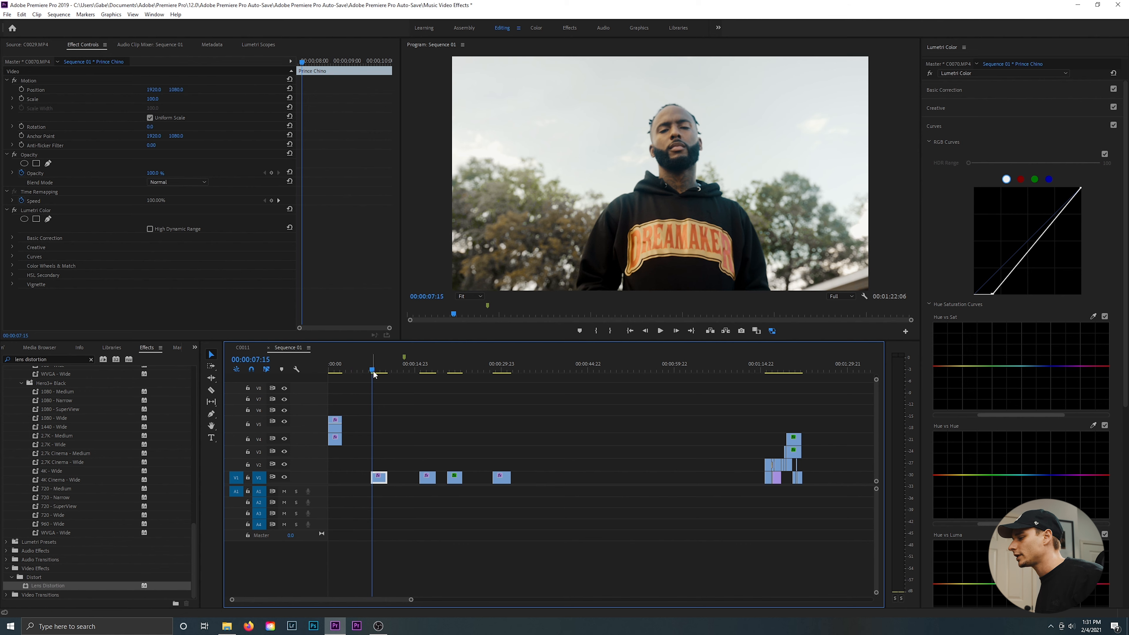
key("space")
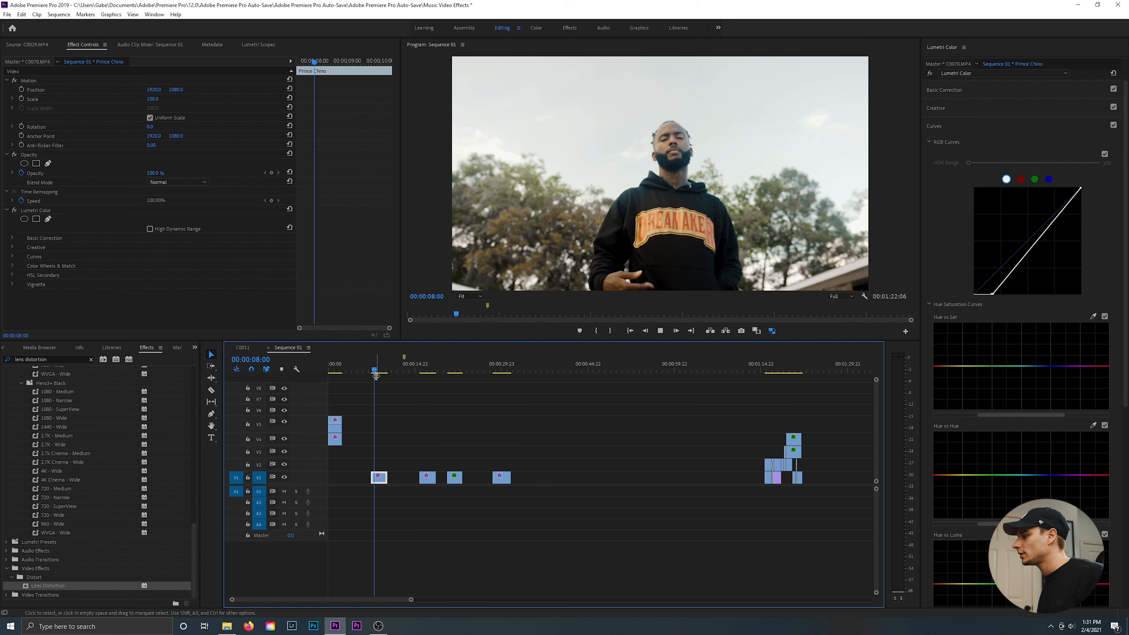
key("space")
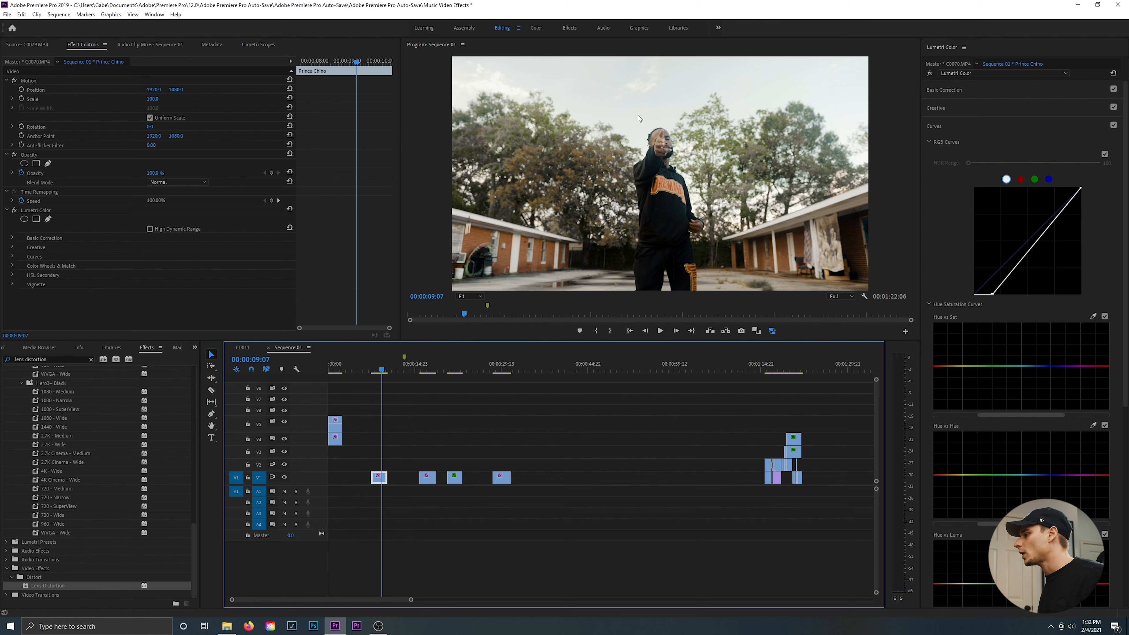
left_click_drag(378, 370, 371, 370)
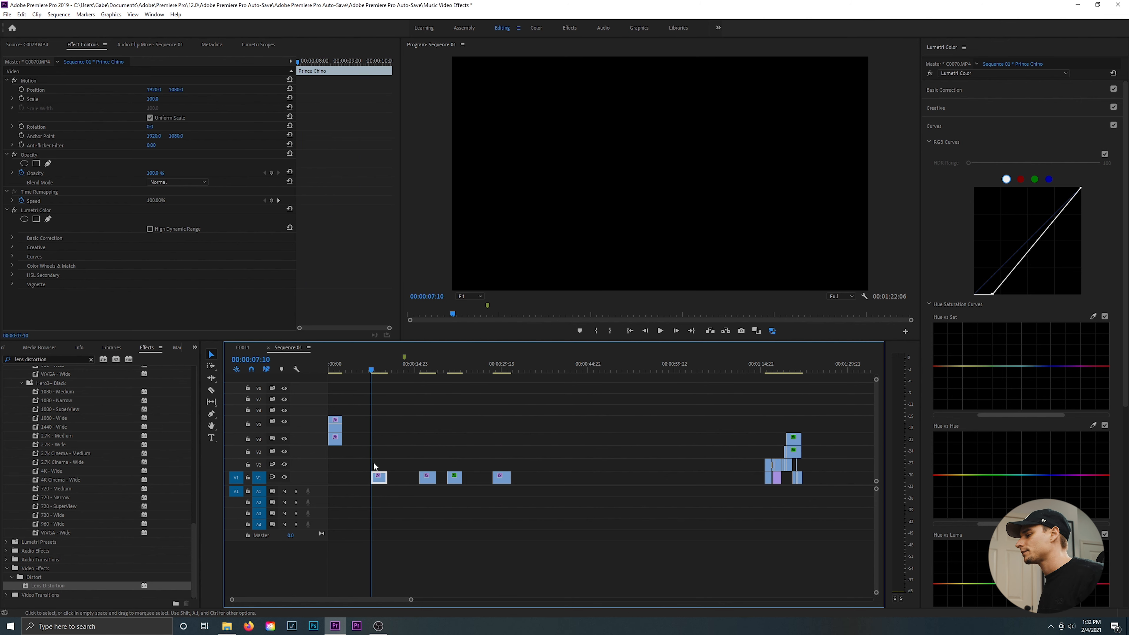
Step: Move the hoodie performance clip from V1 up to V2 and preview it, parking the playhead within the shot
left_click_drag(383, 479, 382, 465)
key("space")
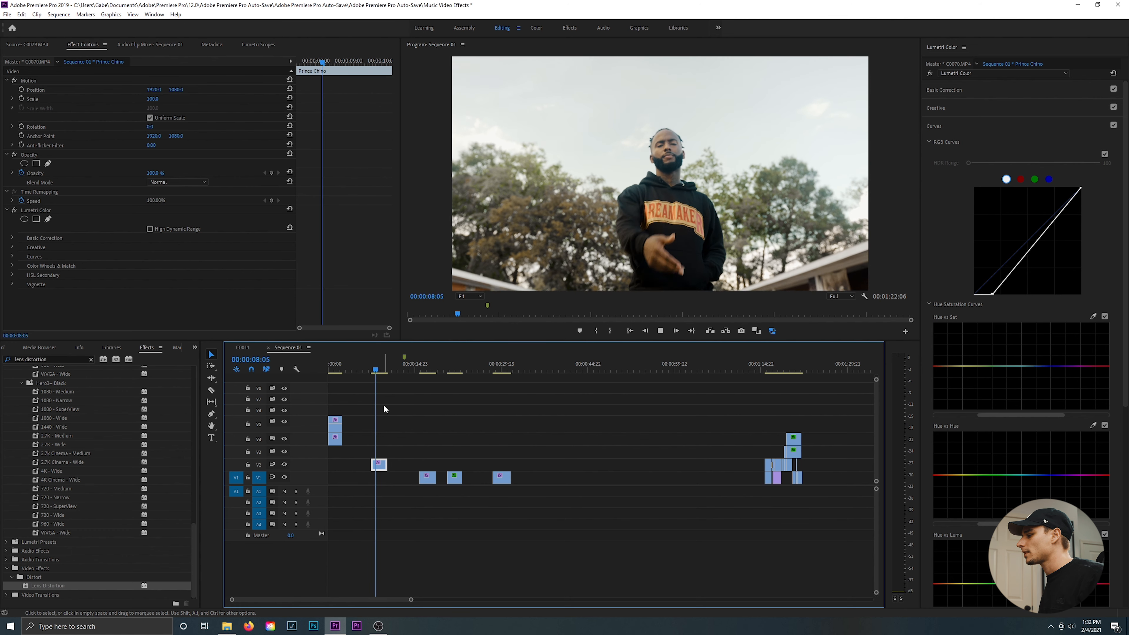
left_click(373, 370)
left_click_drag(372, 369, 366, 370)
key("space")
key("space")
key("space")
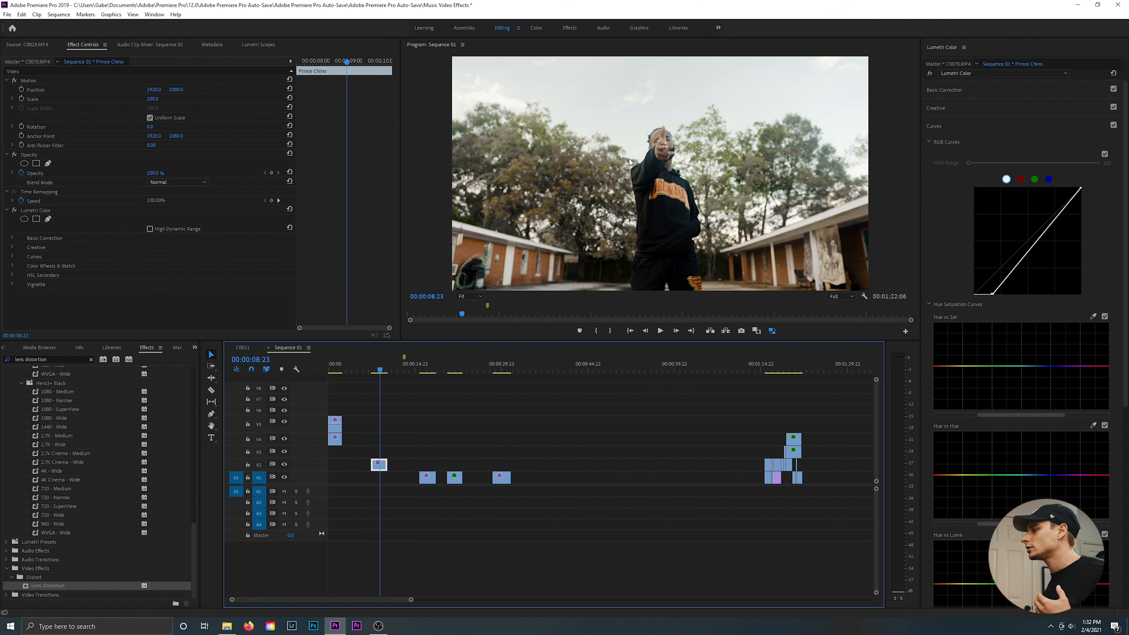
left_click_drag(385, 369, 382, 369)
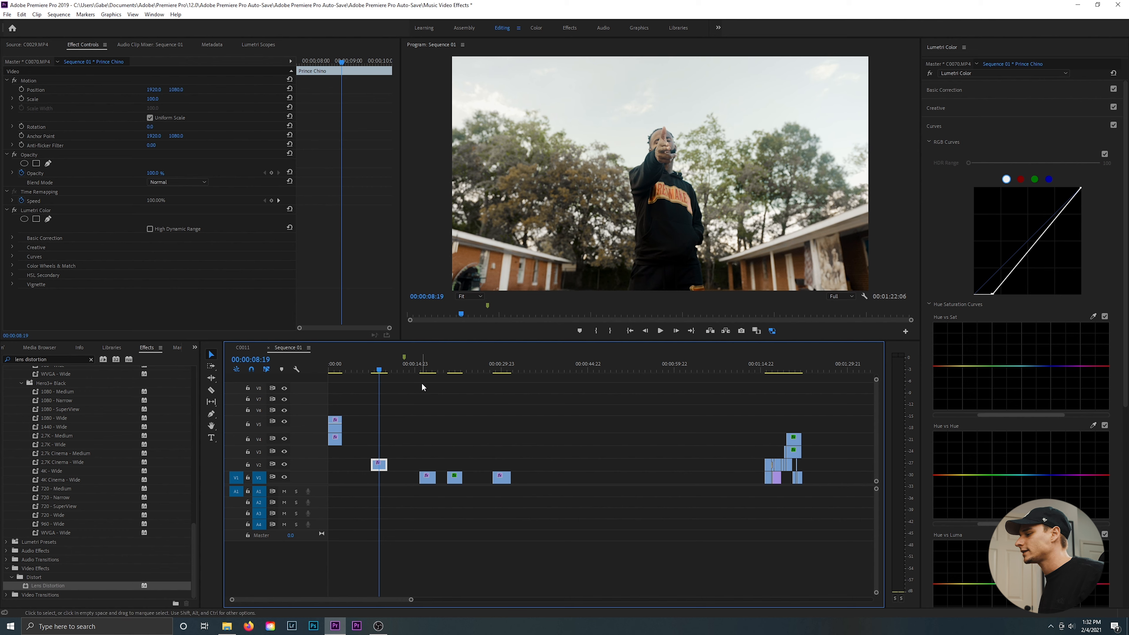
Step: Add the storm-clouds-with-lightning-and-flashes-loop clip from the project to V4 above the hoodie clip and preview it
left_click(51, 348)
left_click(5, 348)
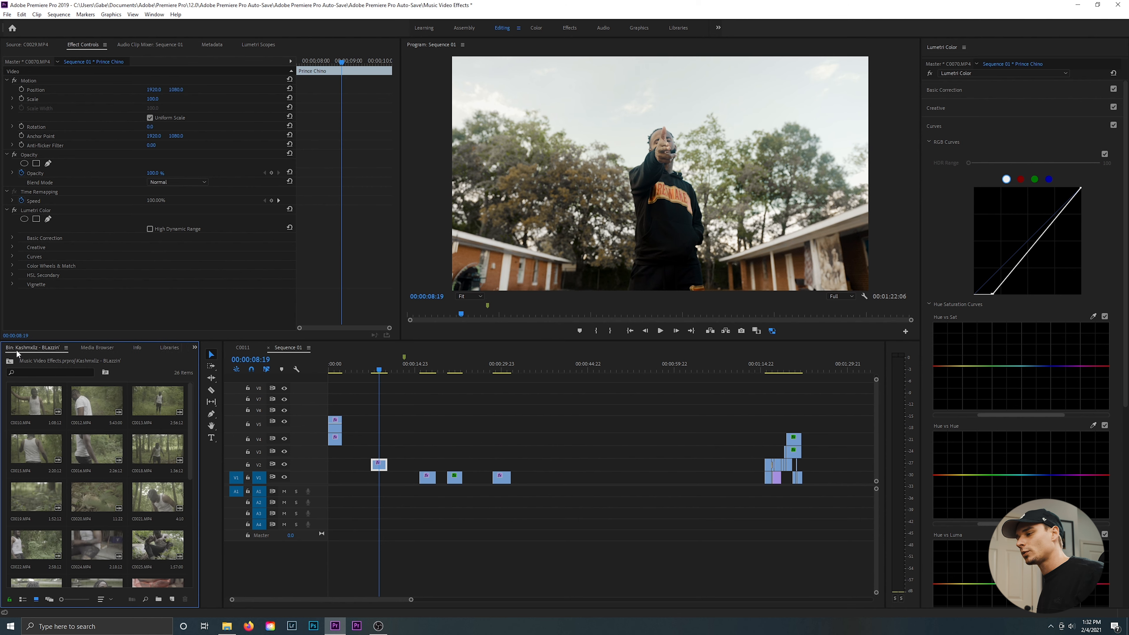
left_click(7, 348)
left_click_drag(97, 465, 378, 441)
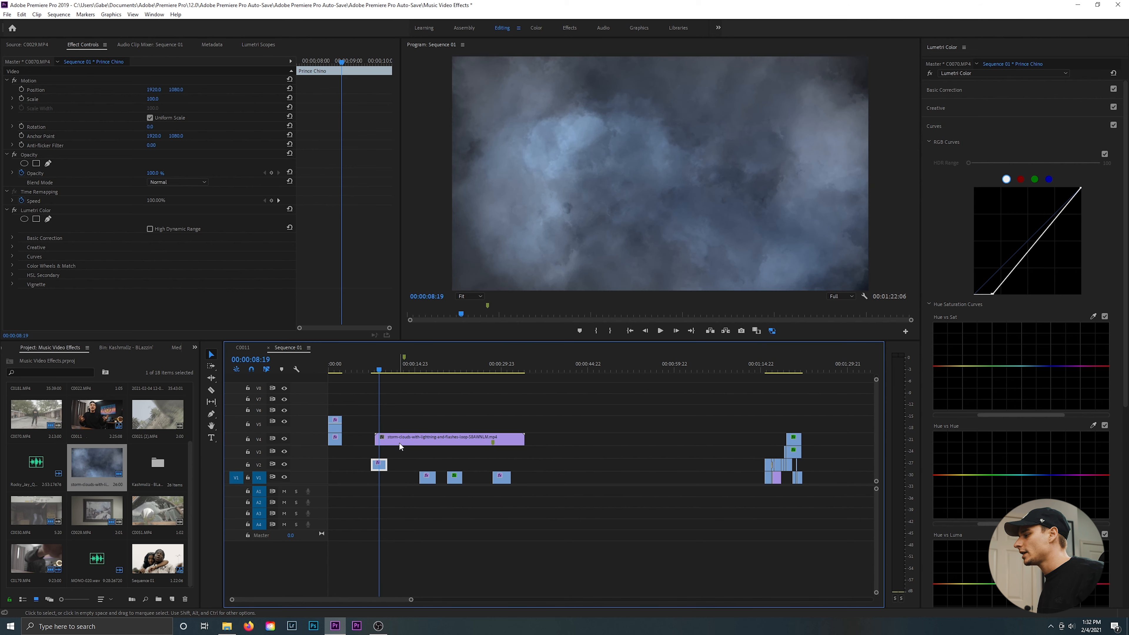
key("space")
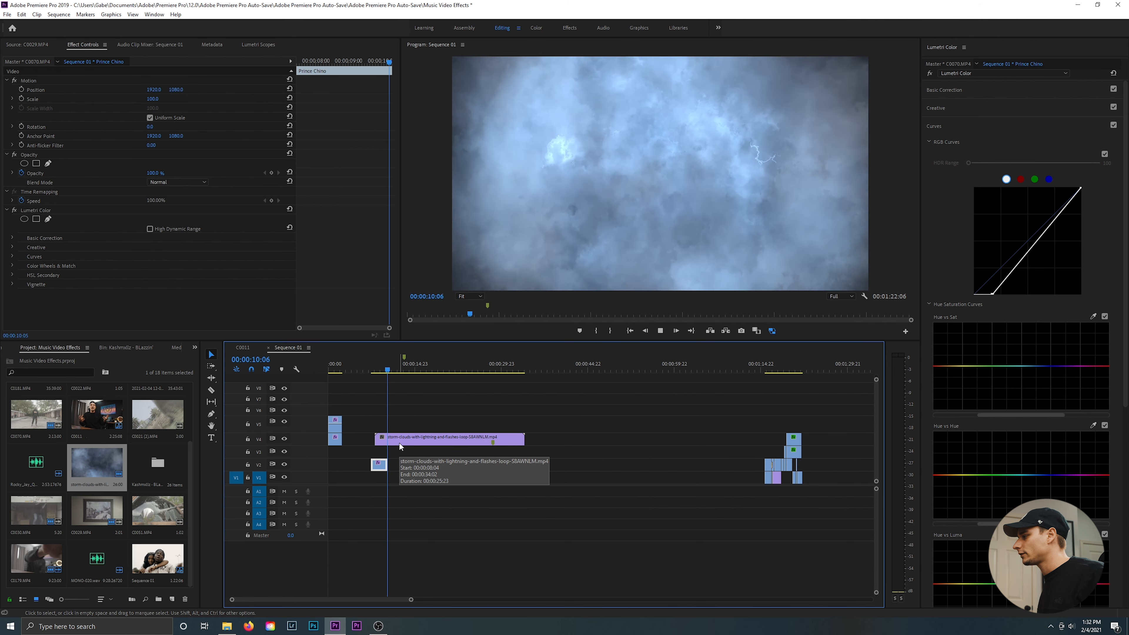
key("space")
left_click(376, 369)
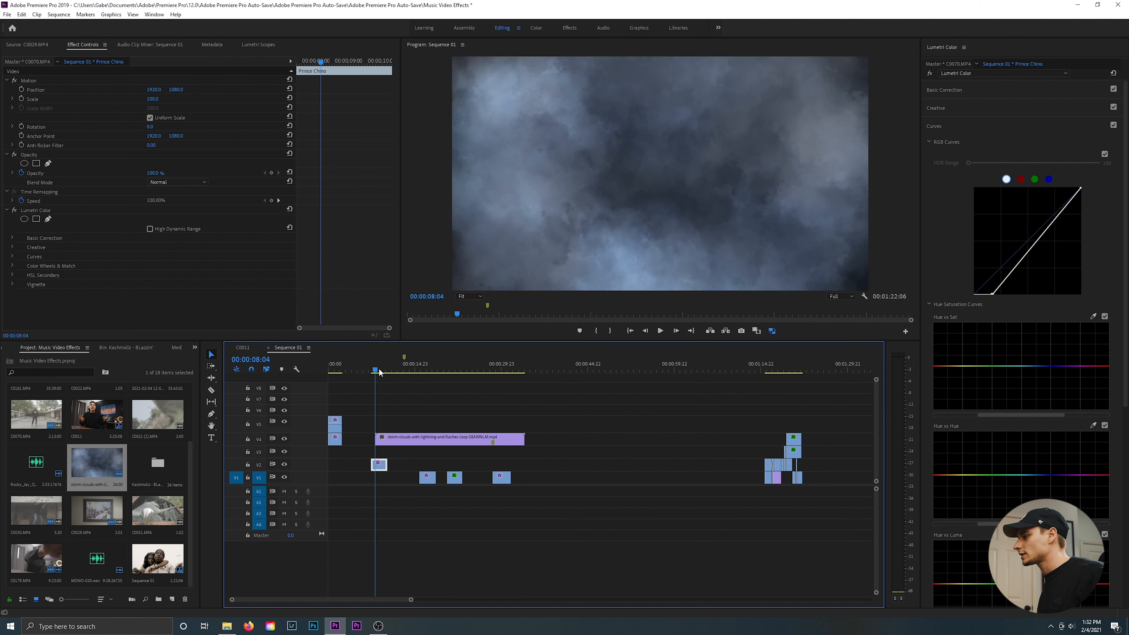
Step: Trim the storm clouds clip to about 2 seconds, move it to V1 ahead of the hoodie clip, and preview the hoodie shot
left_click_drag(523, 440, 364, 481)
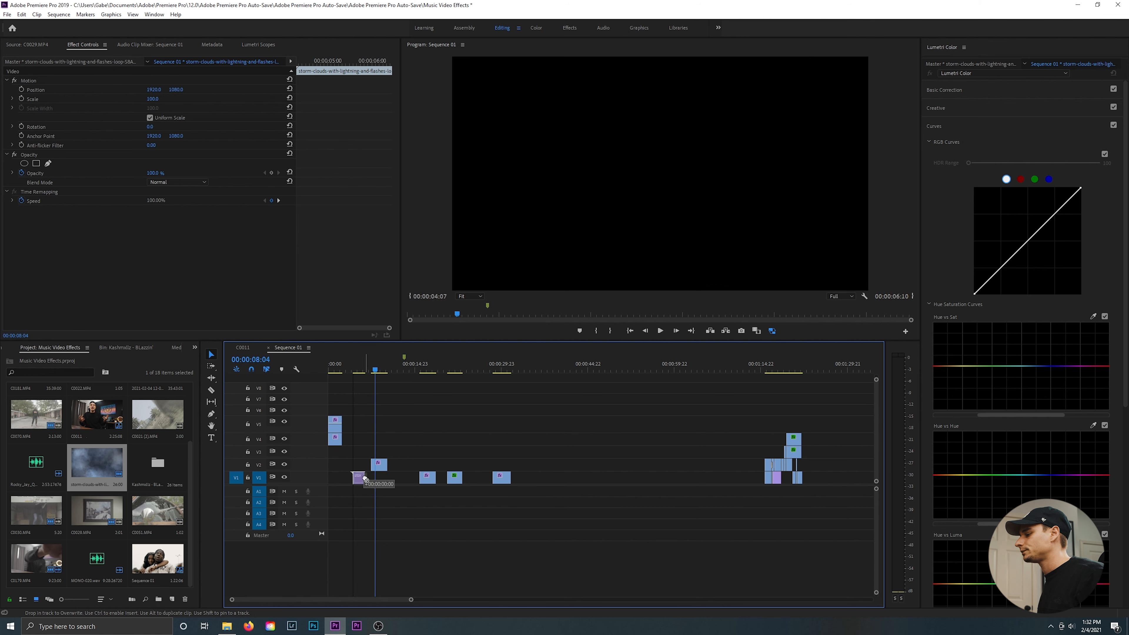
left_click(372, 369)
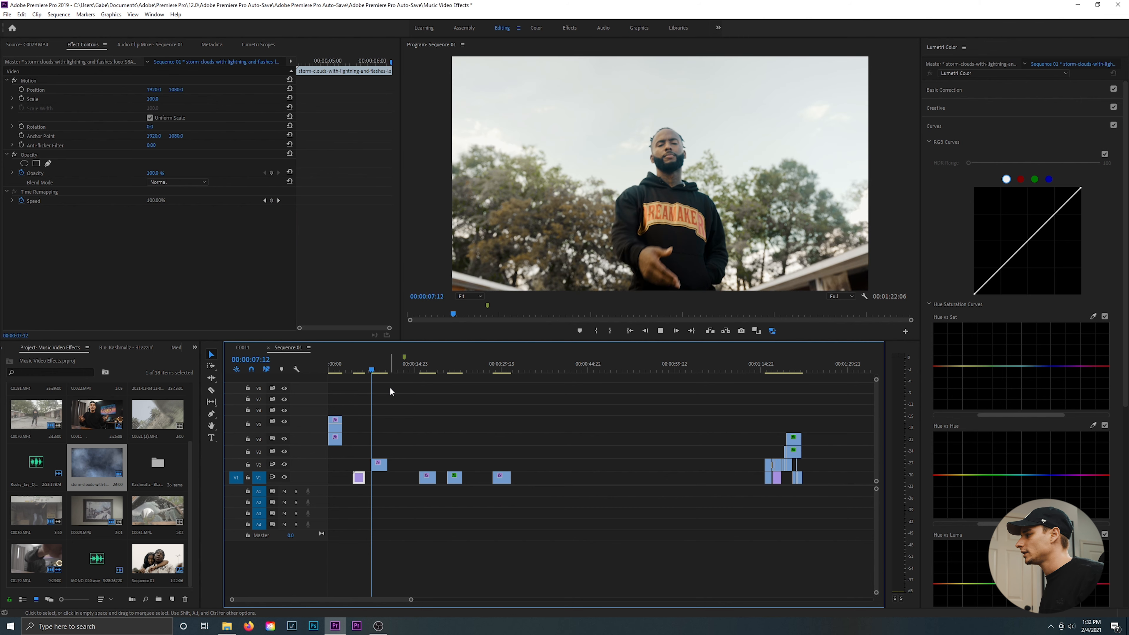
key("space")
key("space")
Step: Search the effects for "ultra key" and apply Ultra Key to the hoodie clip on V2
left_click(194, 348)
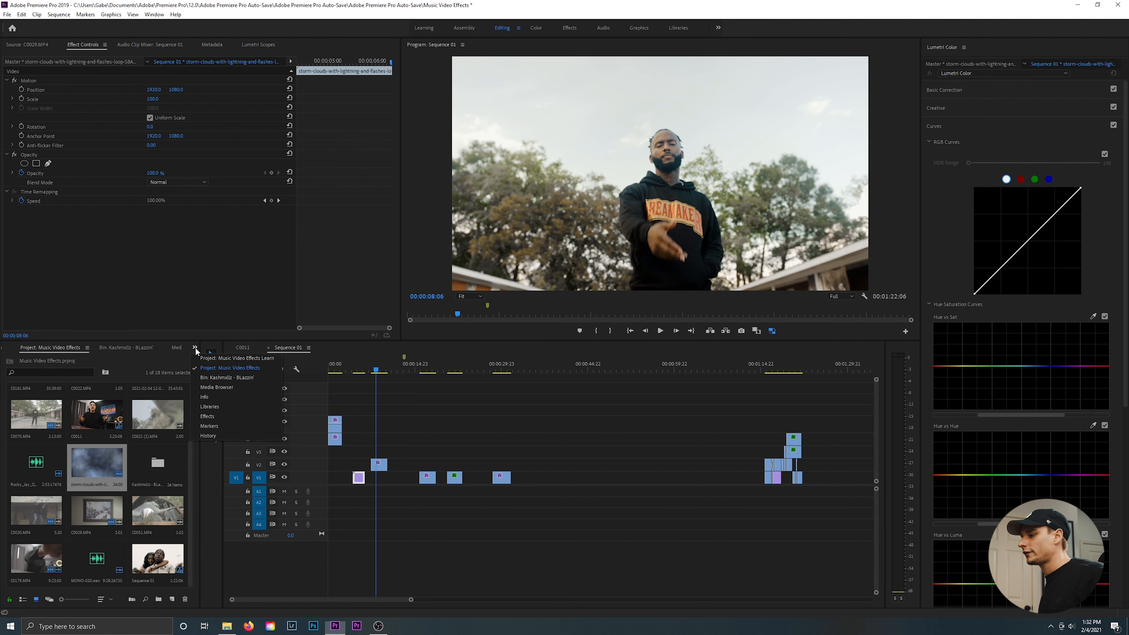
left_click(216, 416)
left_click(84, 359)
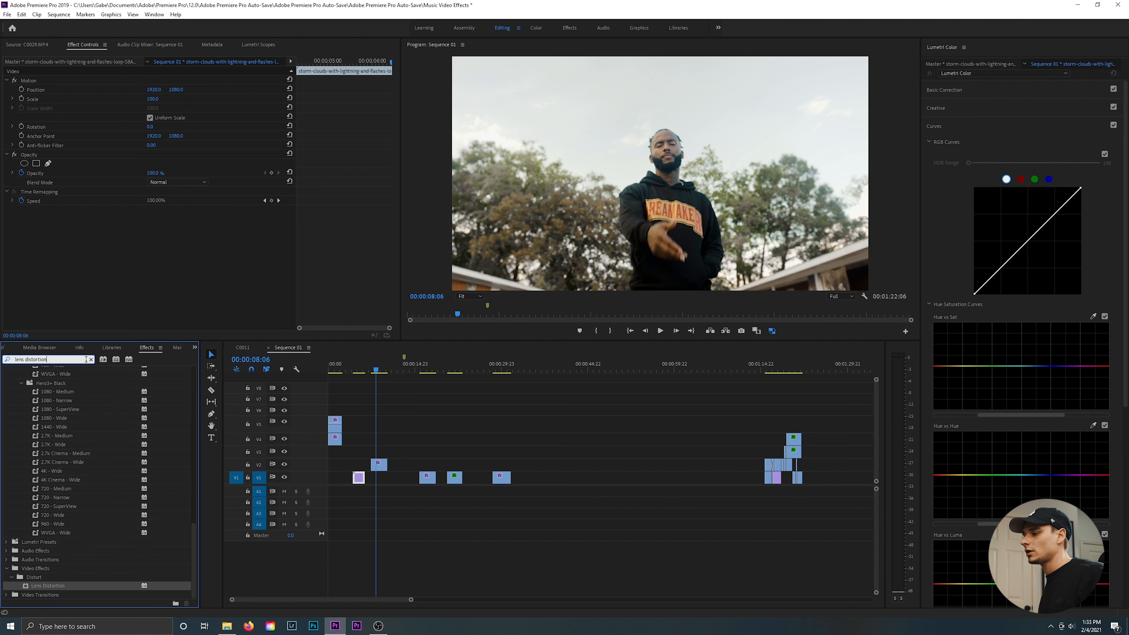
type("ultra key")
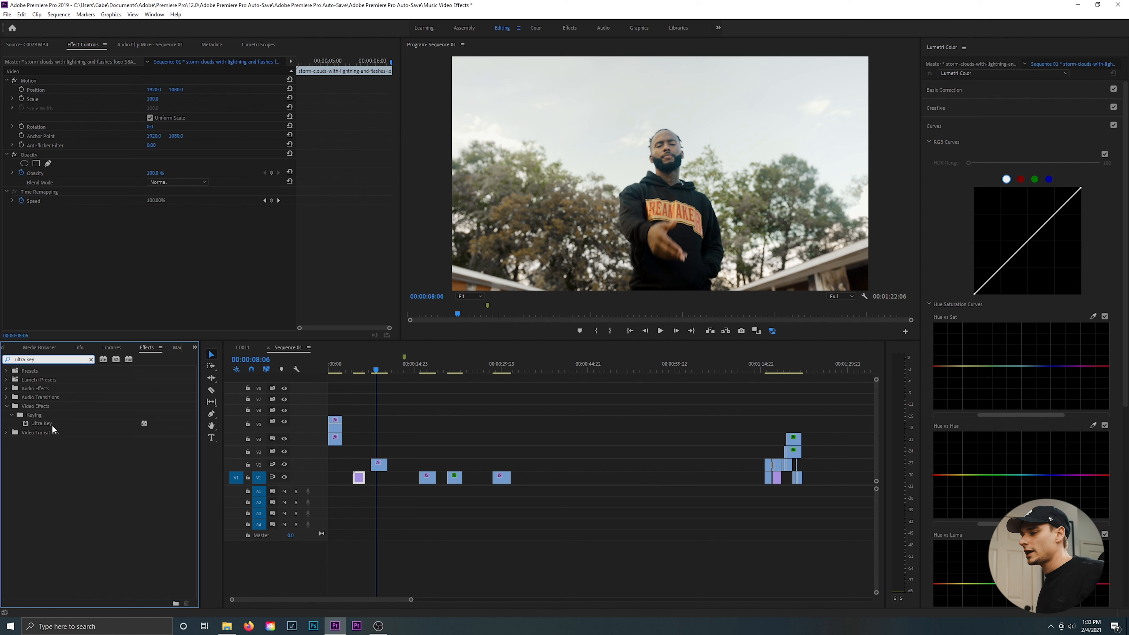
left_click_drag(54, 426, 378, 464)
Step: Sample the pale sky as the hoodie clip's Ultra Key colour and set Output to Alpha Channel
scroll(363, 254, "down", 3)
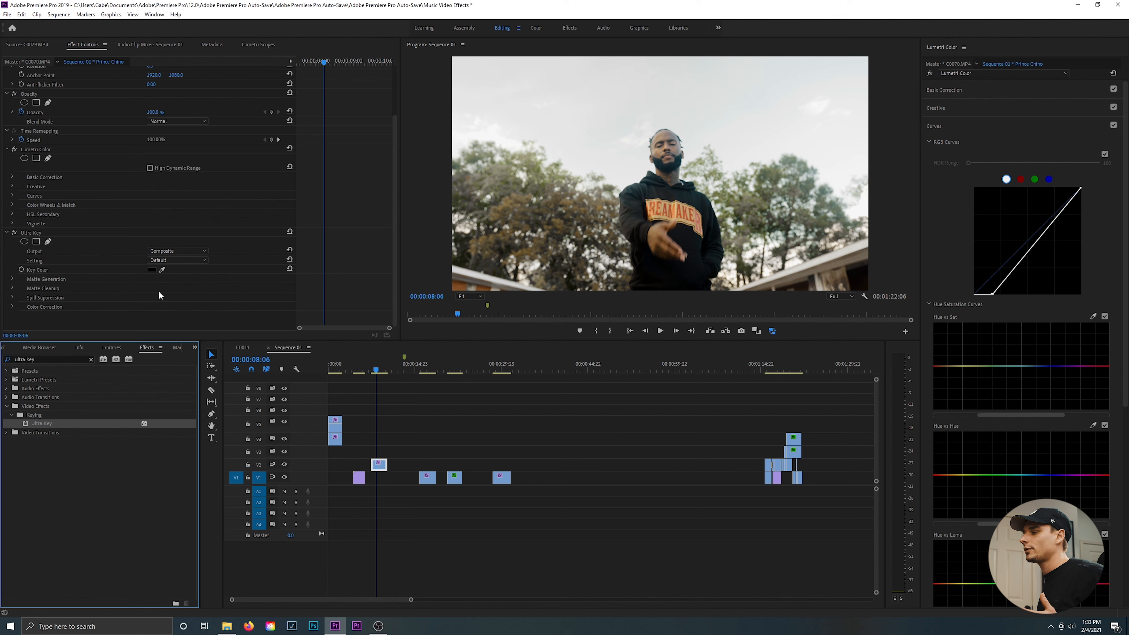
left_click(162, 270)
left_click(580, 96)
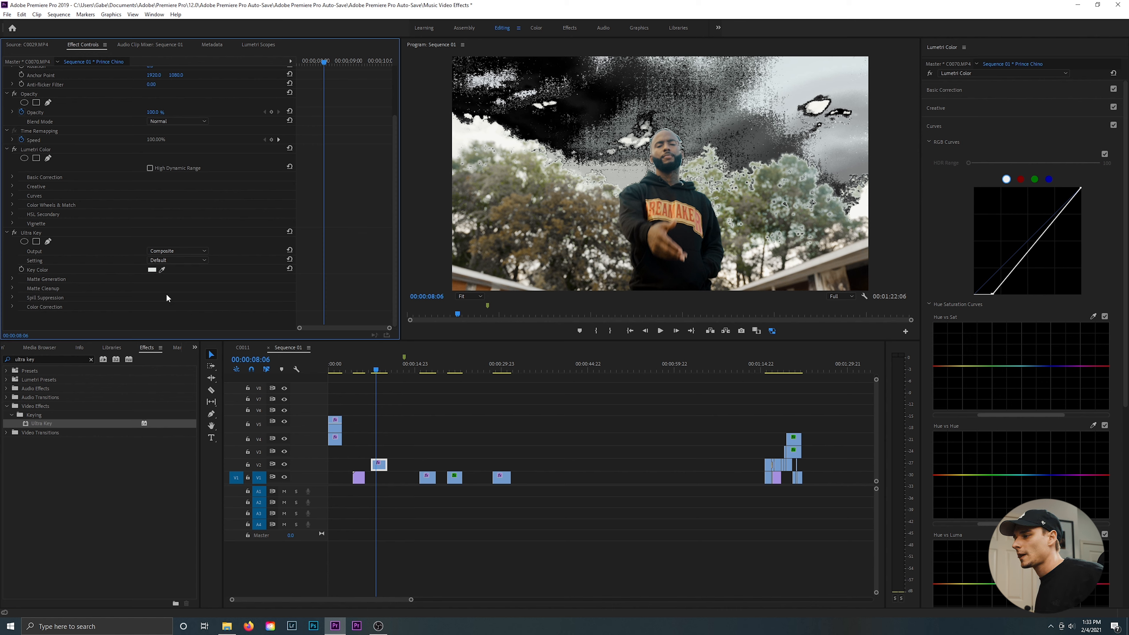
left_click(180, 250)
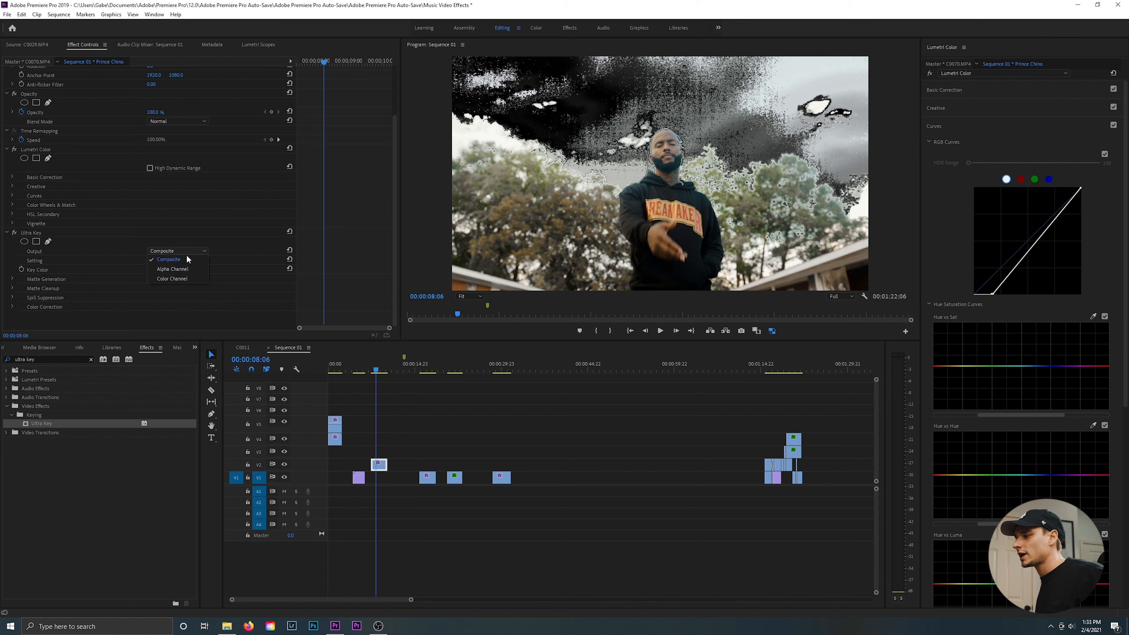
left_click(197, 266)
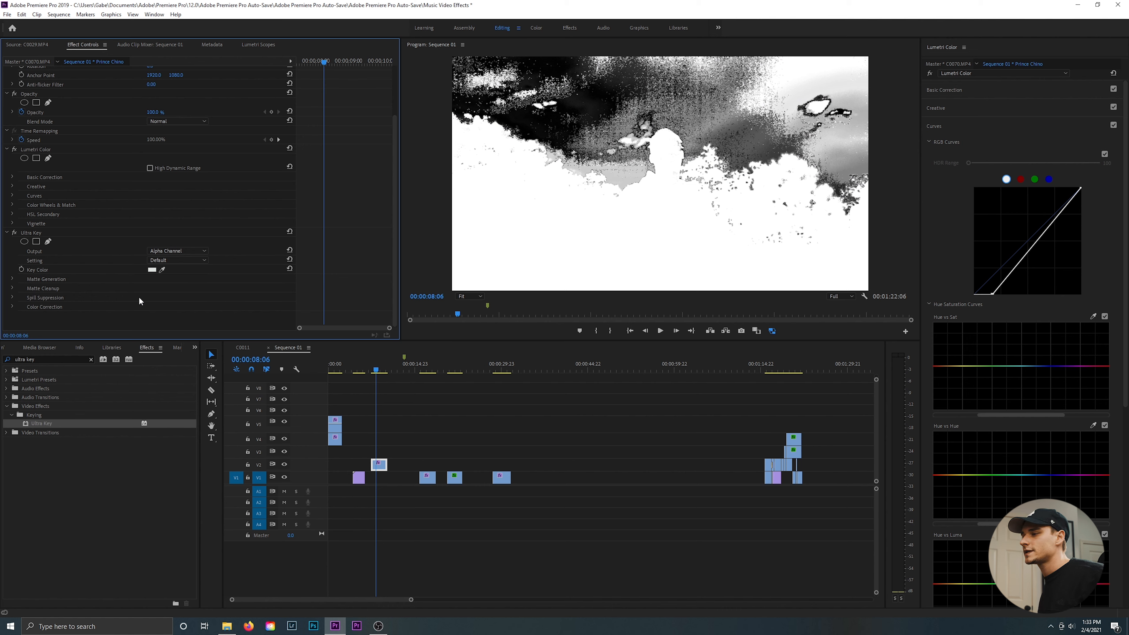
Step: Set Ultra Key's Matte Generation on the hoodie clip to Transparency 94, Highlight 0, Shadow 50, Tolerance 100 and Pedestal 45
left_click(14, 279)
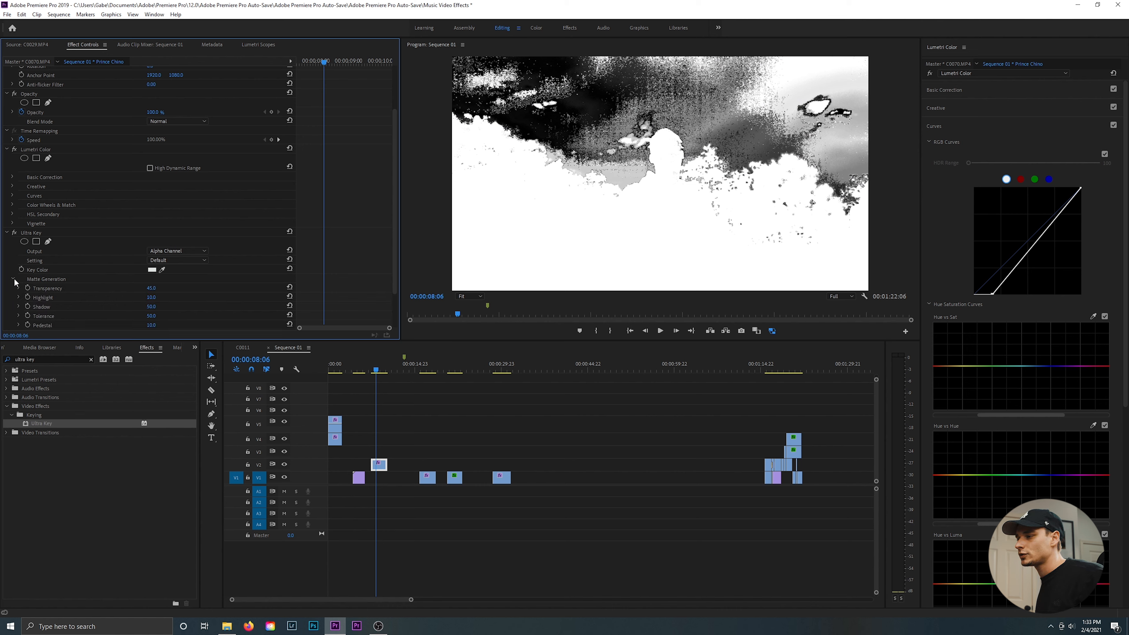
scroll(36, 291, "down", 1)
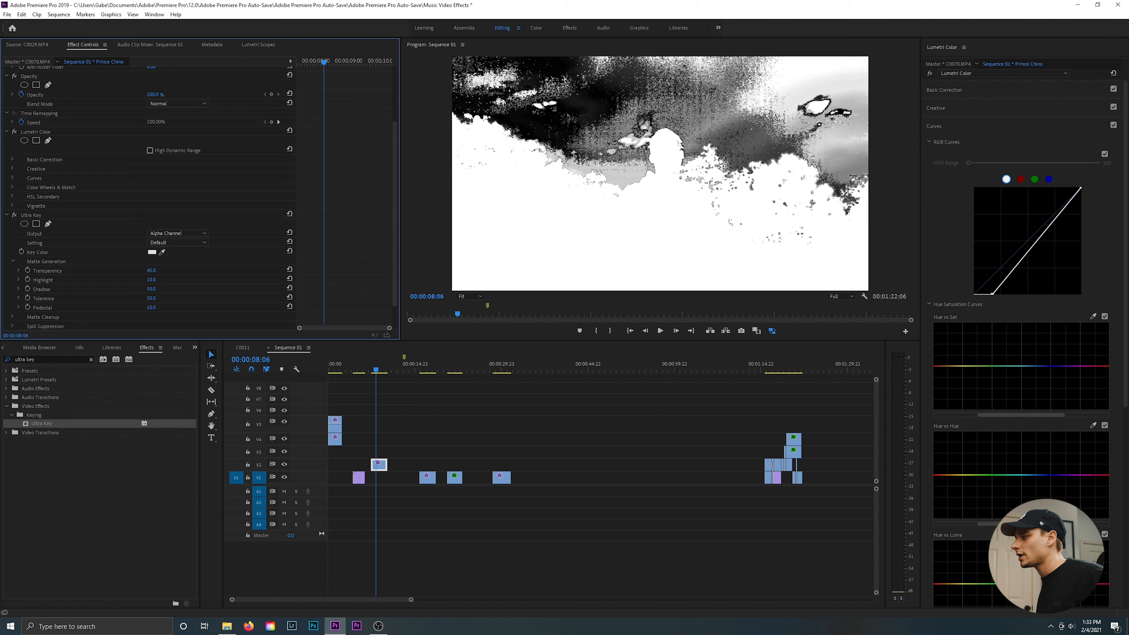
left_click_drag(151, 271, 173, 270)
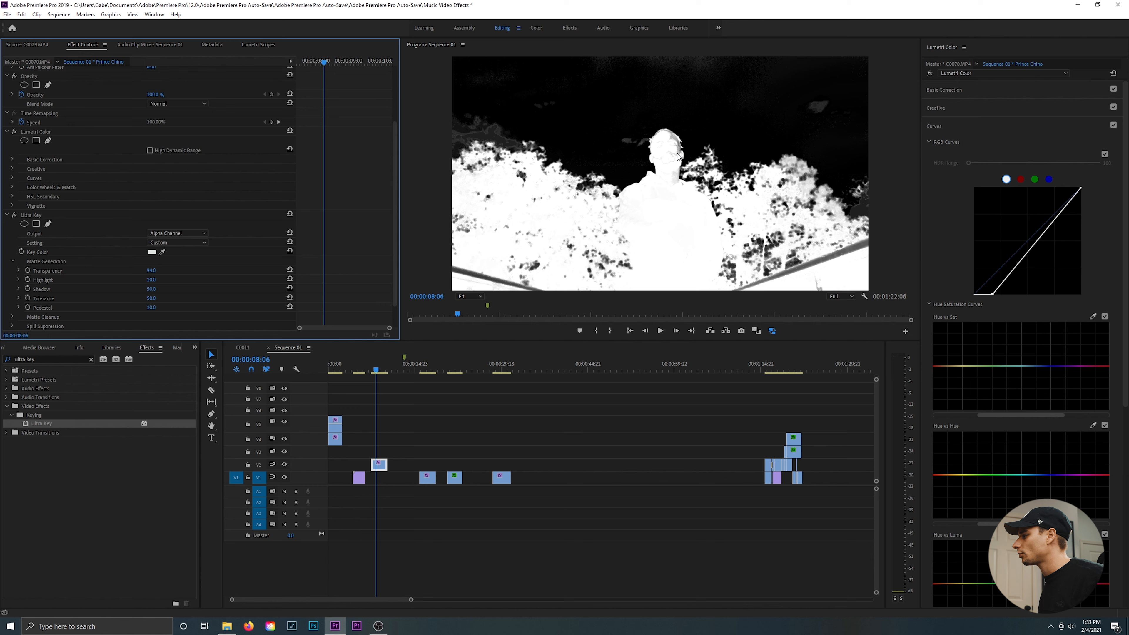
mouse_move(152, 279)
left_mouse_down()
mouse_move(176, 280)
mouse_move(146, 279)
left_mouse_up()
left_click_drag(151, 289, 274, 290)
left_click(289, 288)
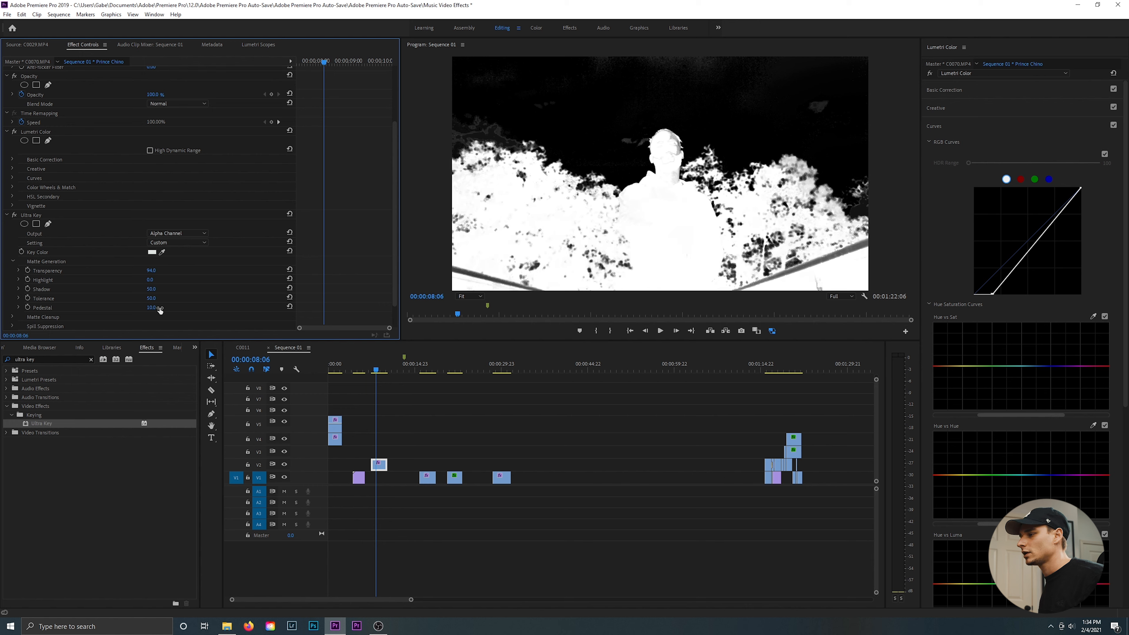
left_click_drag(151, 298, 173, 298)
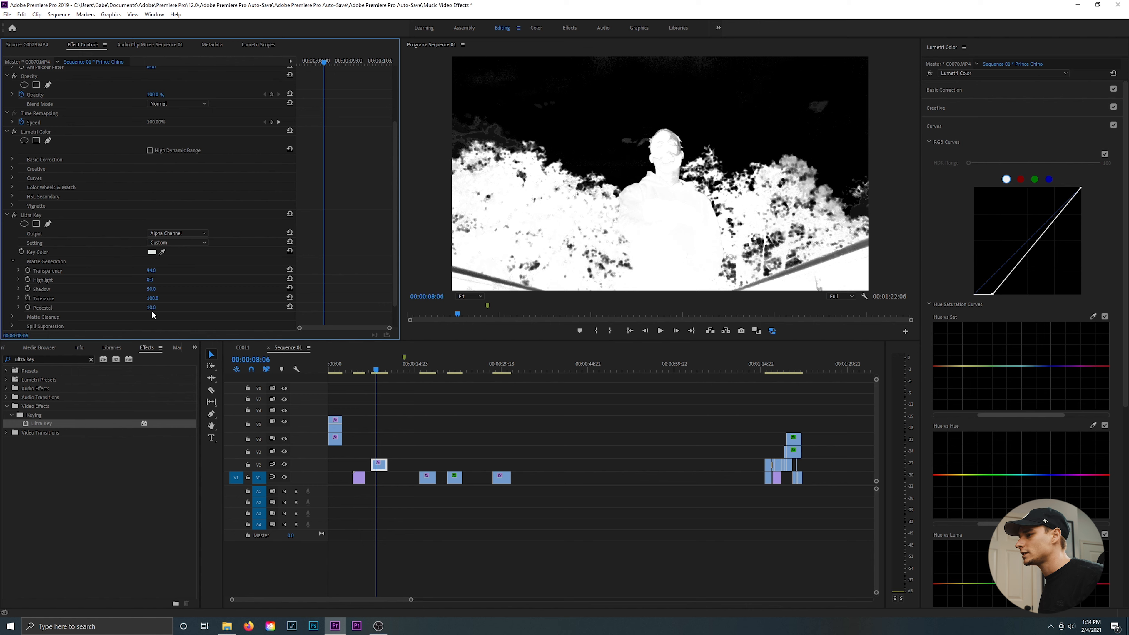
left_click_drag(151, 307, 159, 308)
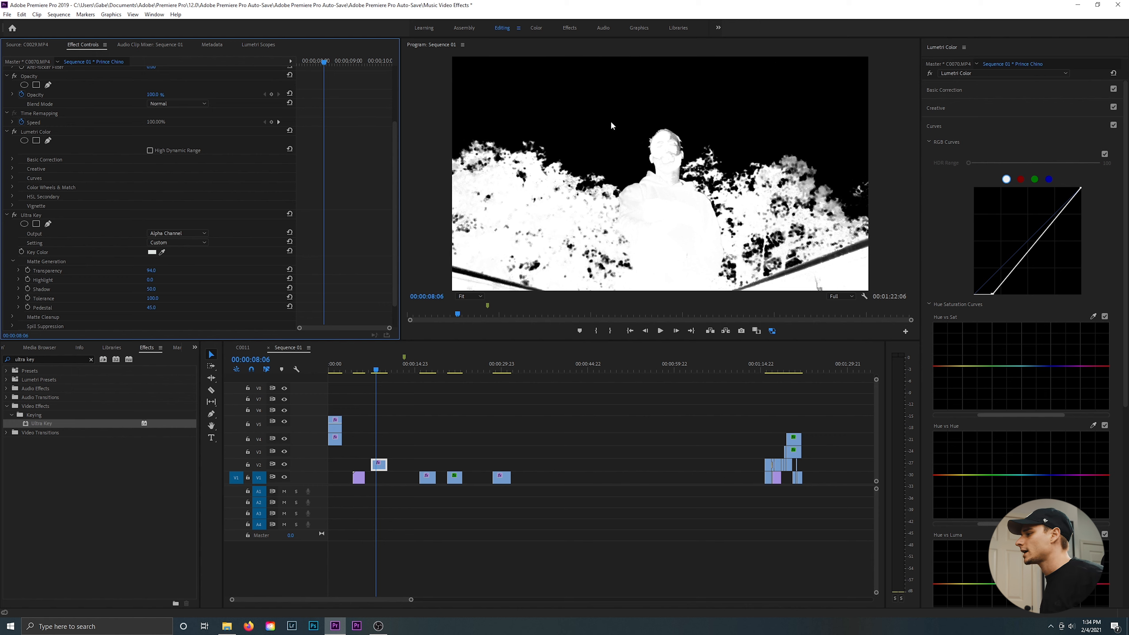
Step: Set Ultra Key's Output to Composite and move the storm clouds clip on V1 directly beneath the hoodie clip
left_click(174, 232)
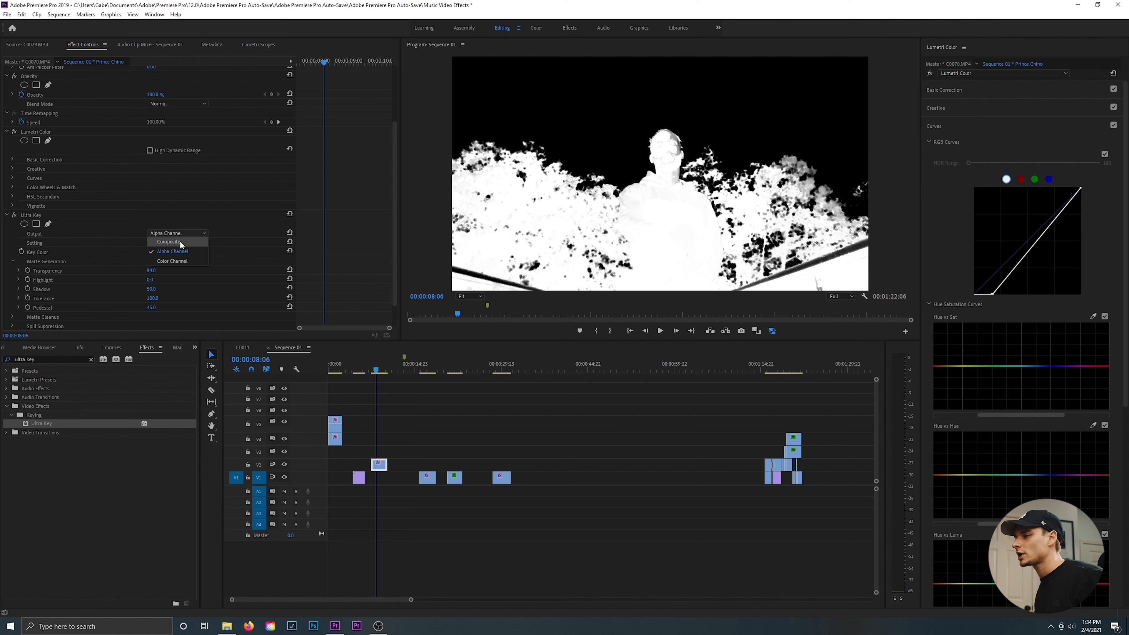
left_click(178, 241)
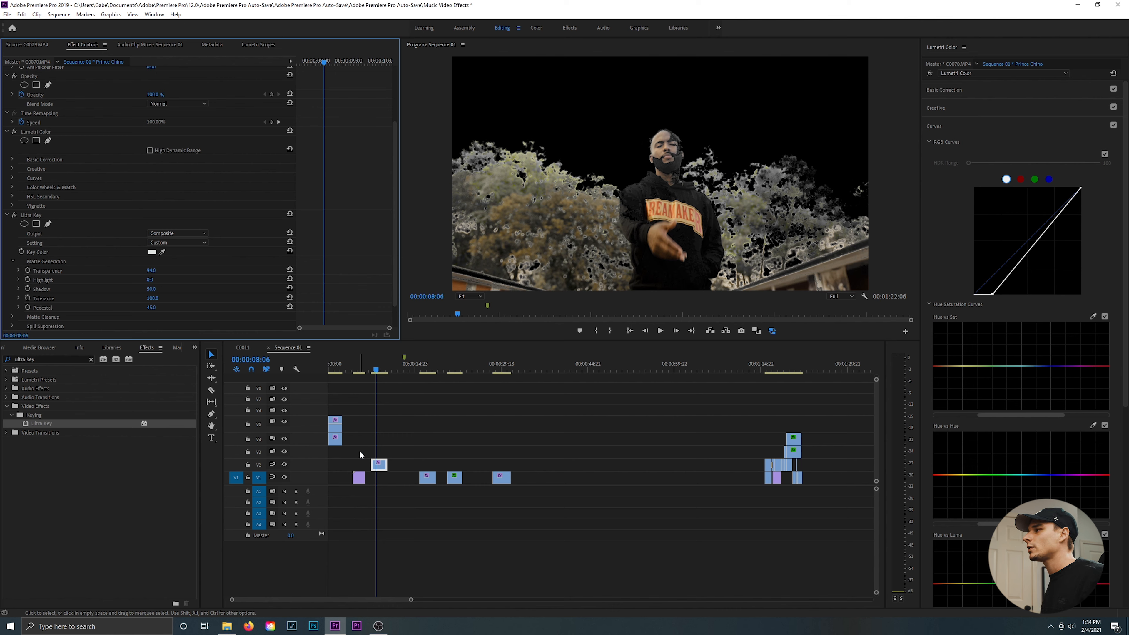
left_click_drag(358, 477, 390, 479)
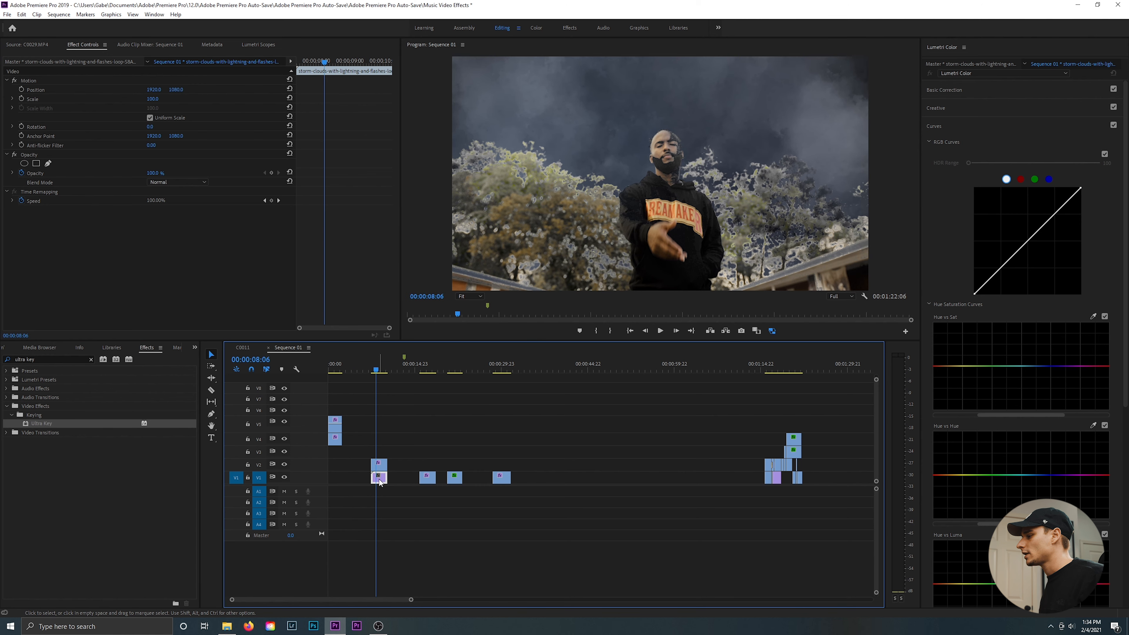
Step: Refine the hoodie clip's Ultra Key matte to Transparency 97, Shadow 78, Tolerance 55 and Pedestal 30
left_click(383, 467)
scroll(345, 230, "down", 3)
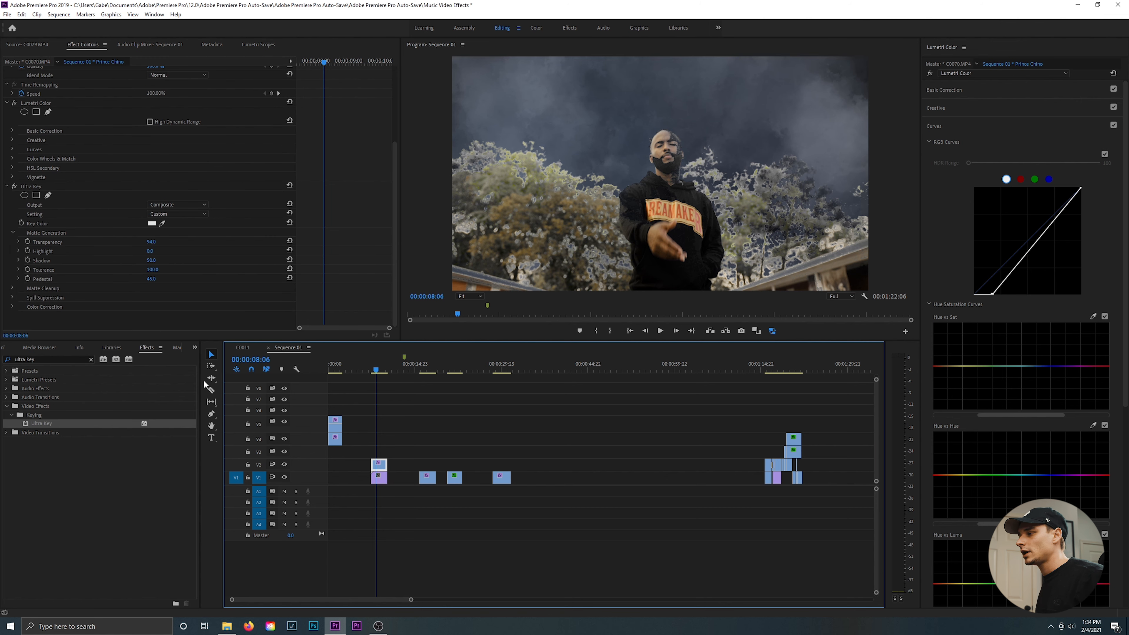
left_click(154, 242)
left_click_drag(155, 242, 159, 279)
left_click(290, 279)
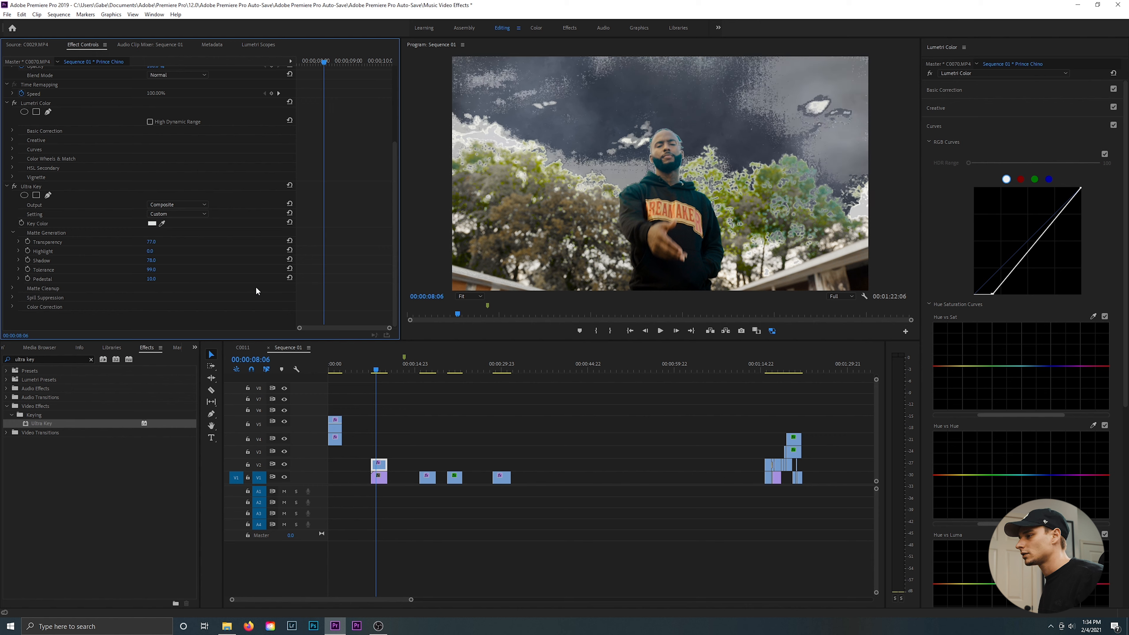
left_click_drag(156, 241, 164, 241)
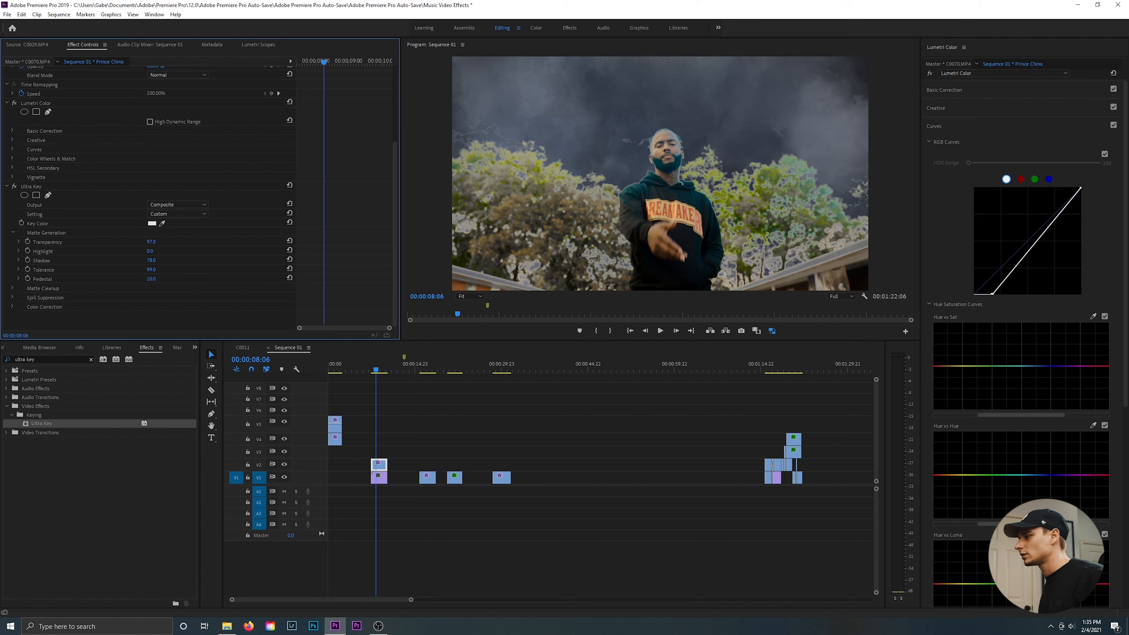
left_click_drag(151, 278, 158, 278)
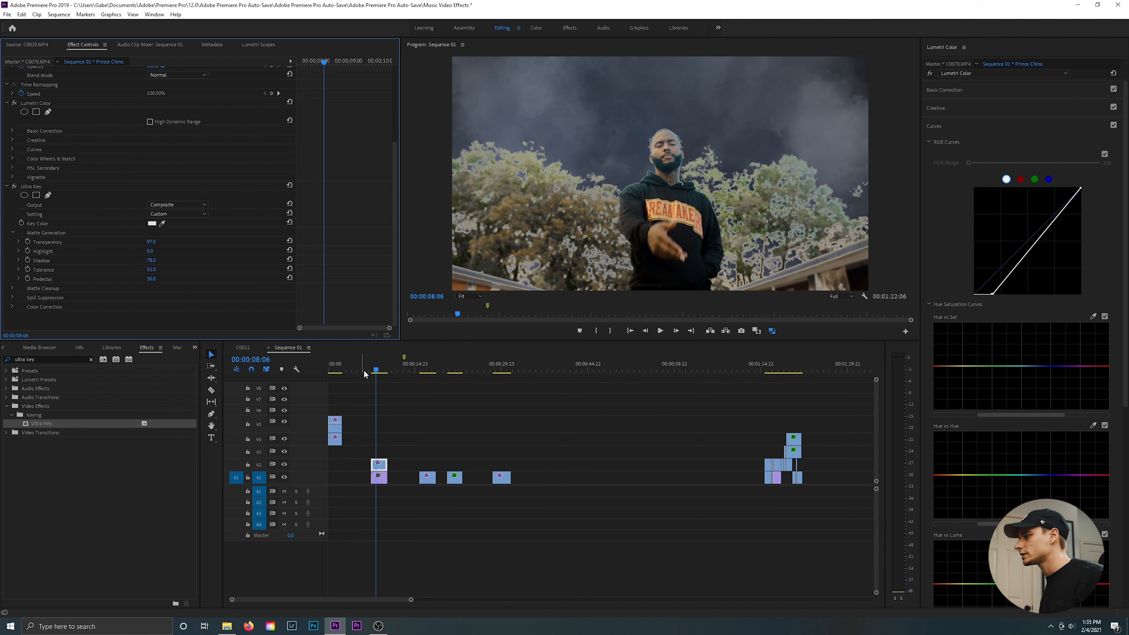
Step: Play through the hoodie shot several times to examine the keyed sky against the storm clouds
key("space")
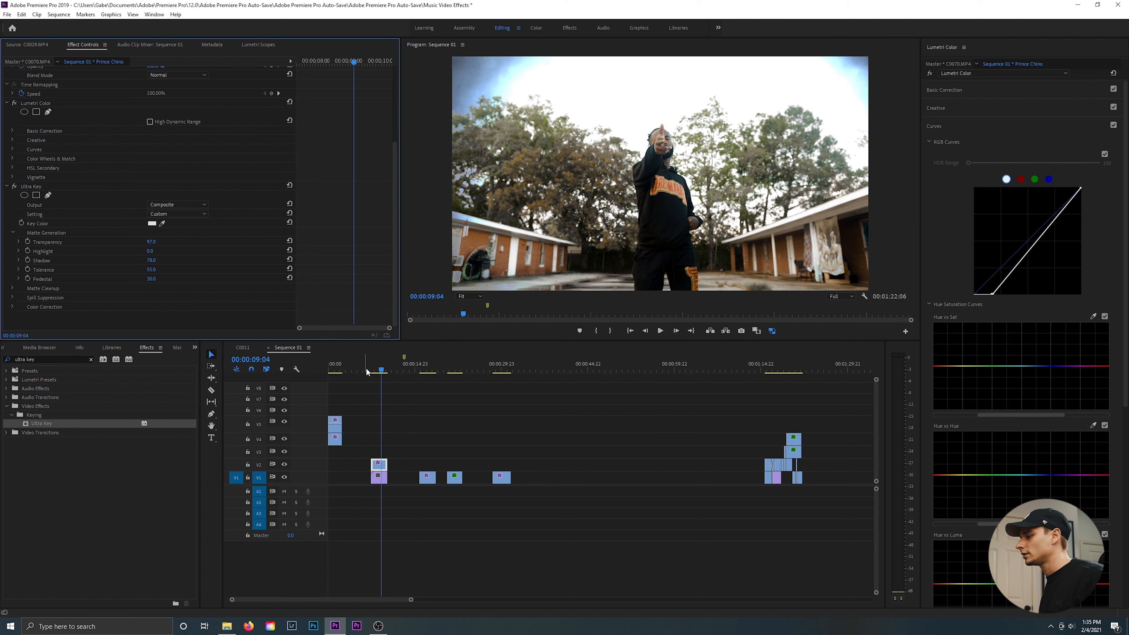
left_click(374, 370)
left_click_drag(376, 372, 373, 373)
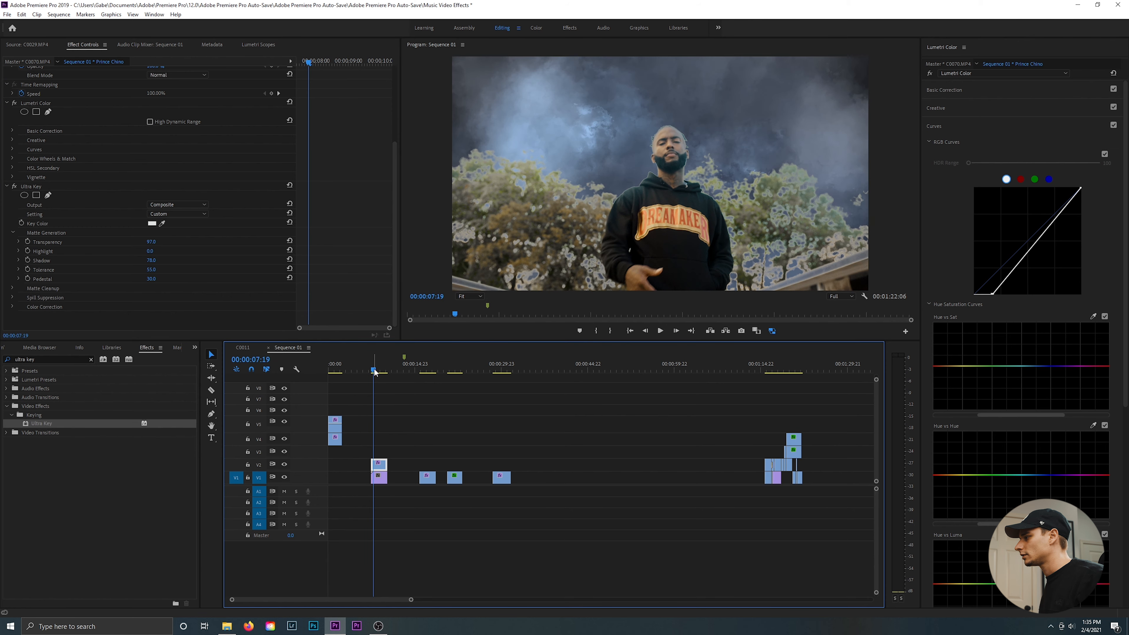
key("space")
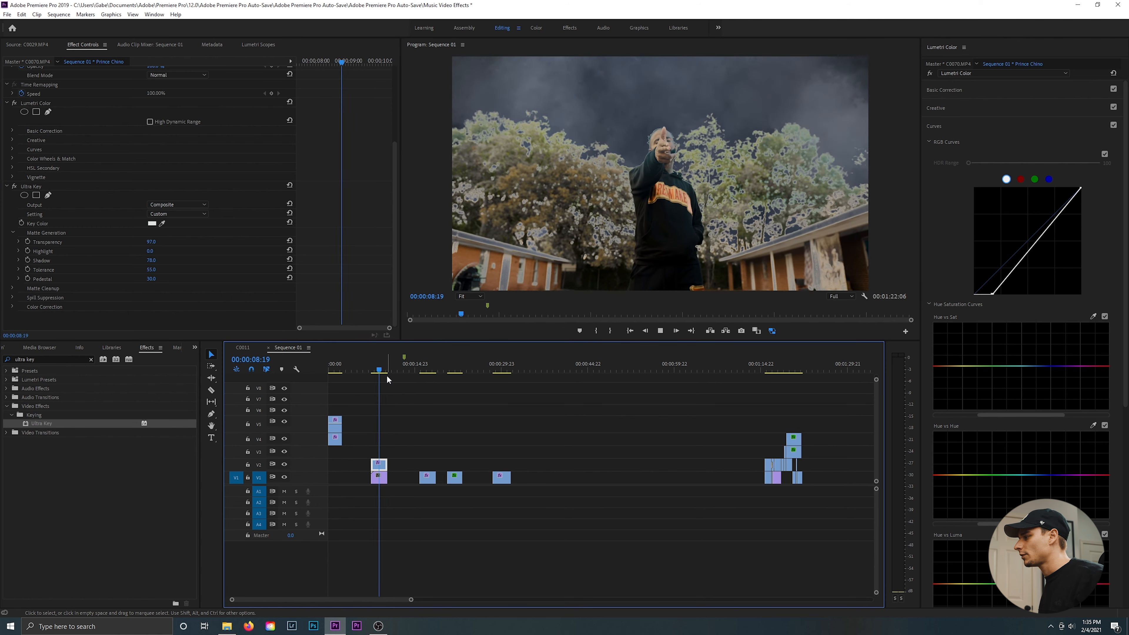
key("space")
left_click_drag(380, 372, 372, 371)
key("space")
key("space")
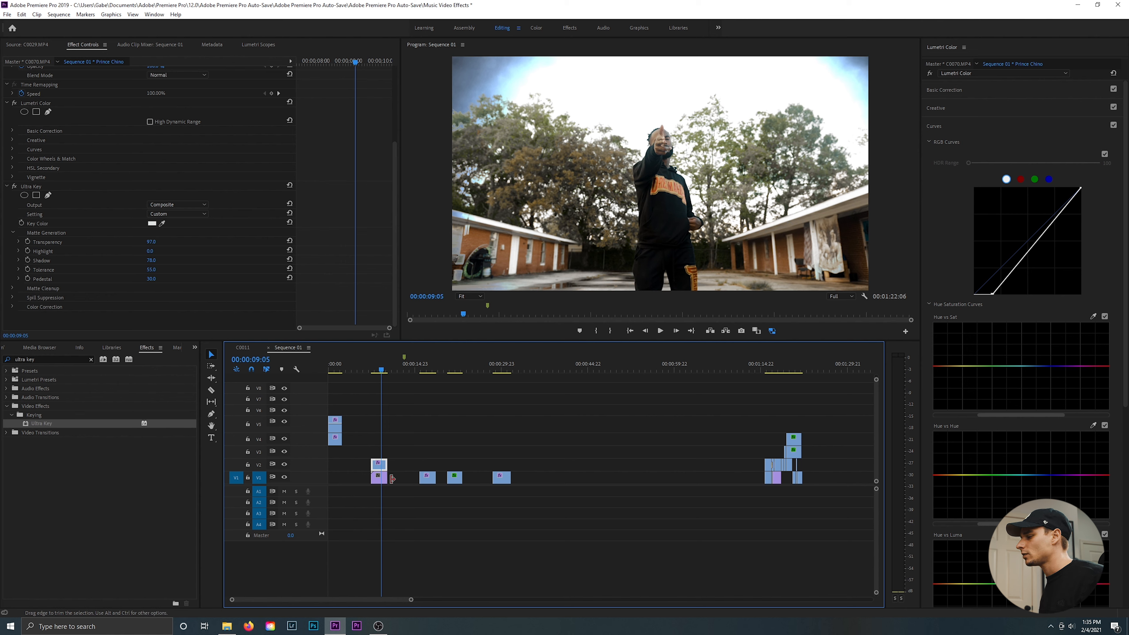
Step: Adjust the timing of the storm clouds clip beneath the hoodie clip on V1 and preview the composite from its start
left_click(376, 479)
mouse_move(376, 483)
left_mouse_down()
mouse_move(359, 481)
mouse_move(389, 478)
mouse_move(371, 481)
mouse_move(372, 468)
left_mouse_up()
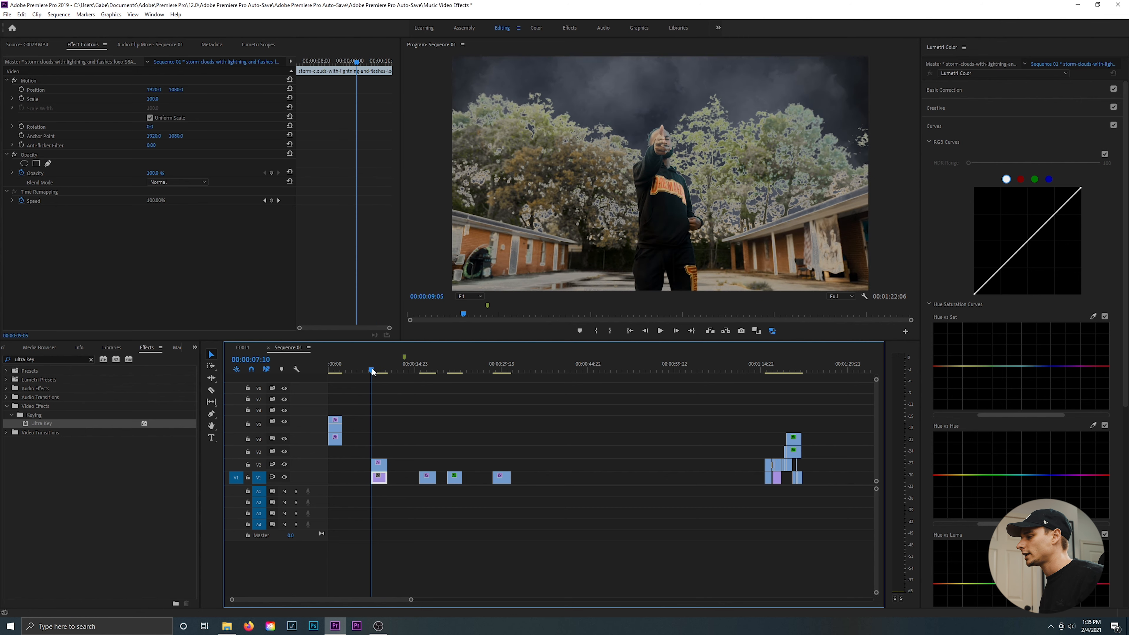
left_click_drag(381, 371, 371, 372)
key("space")
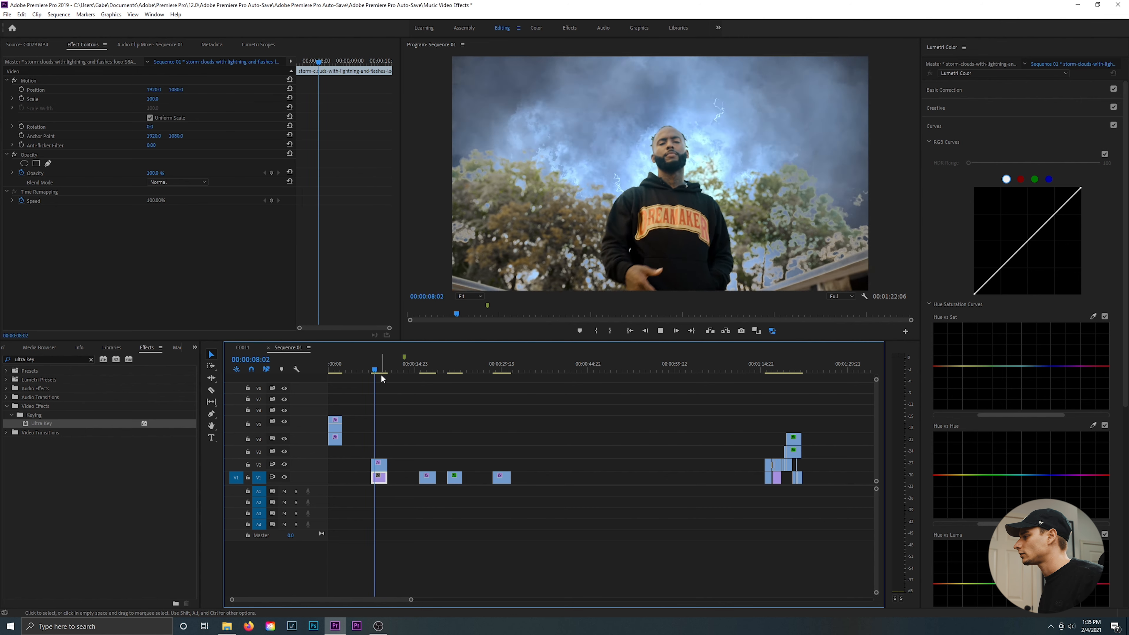
key("space")
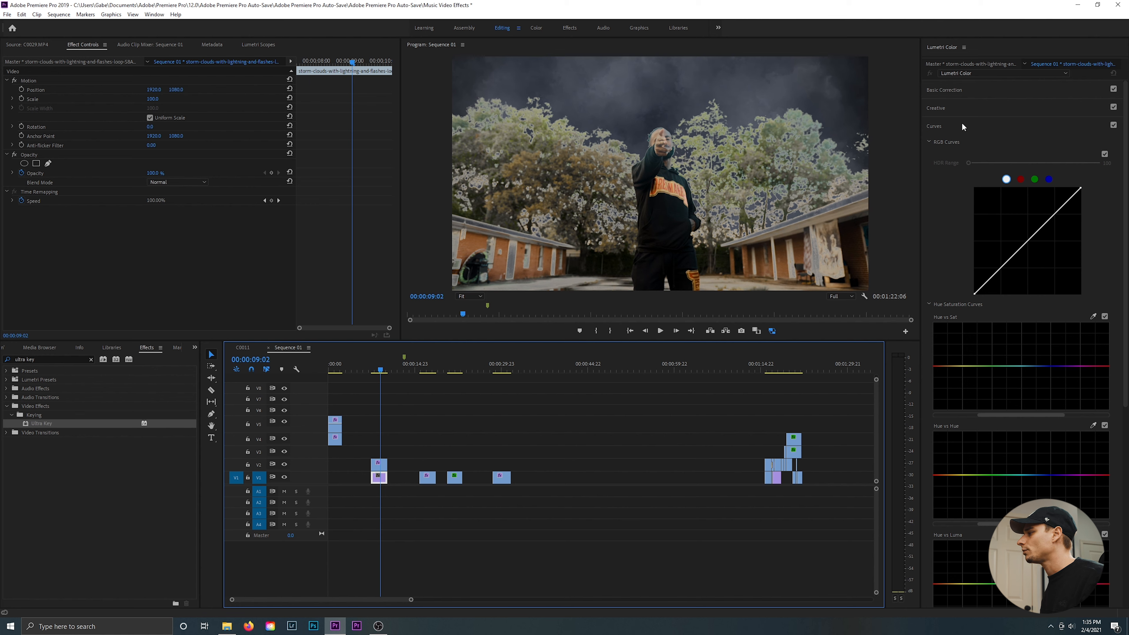
Step: Search the effects for "lumetri color", apply Lumetri Color to the hoodie clip on V2 and expand its Basic Correction
left_click_drag(380, 371, 374, 374)
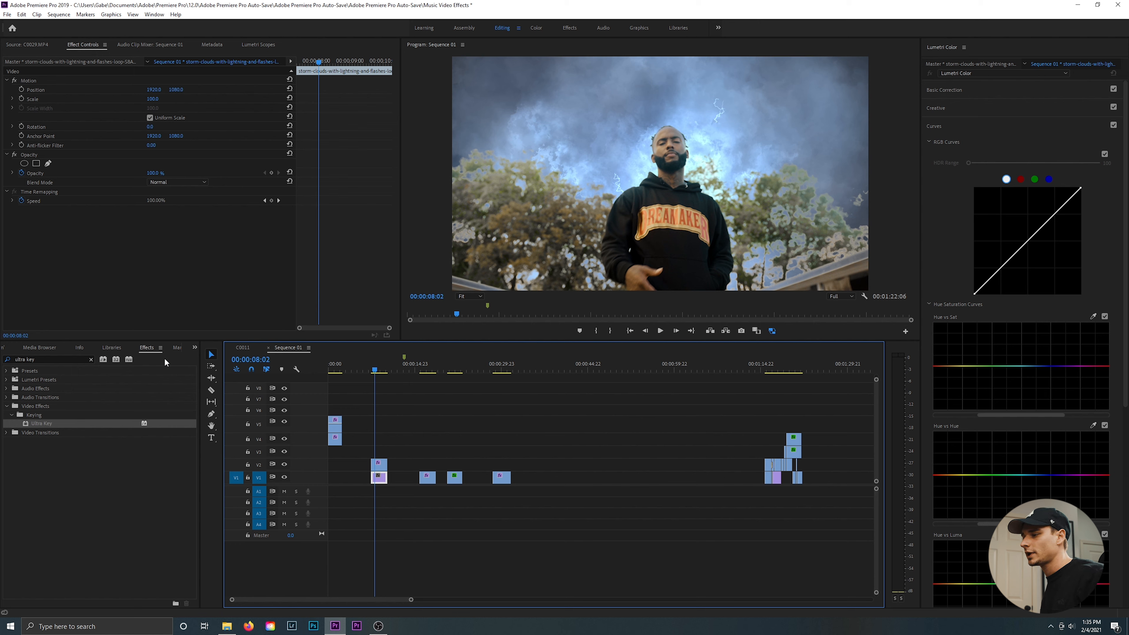
left_click(91, 360)
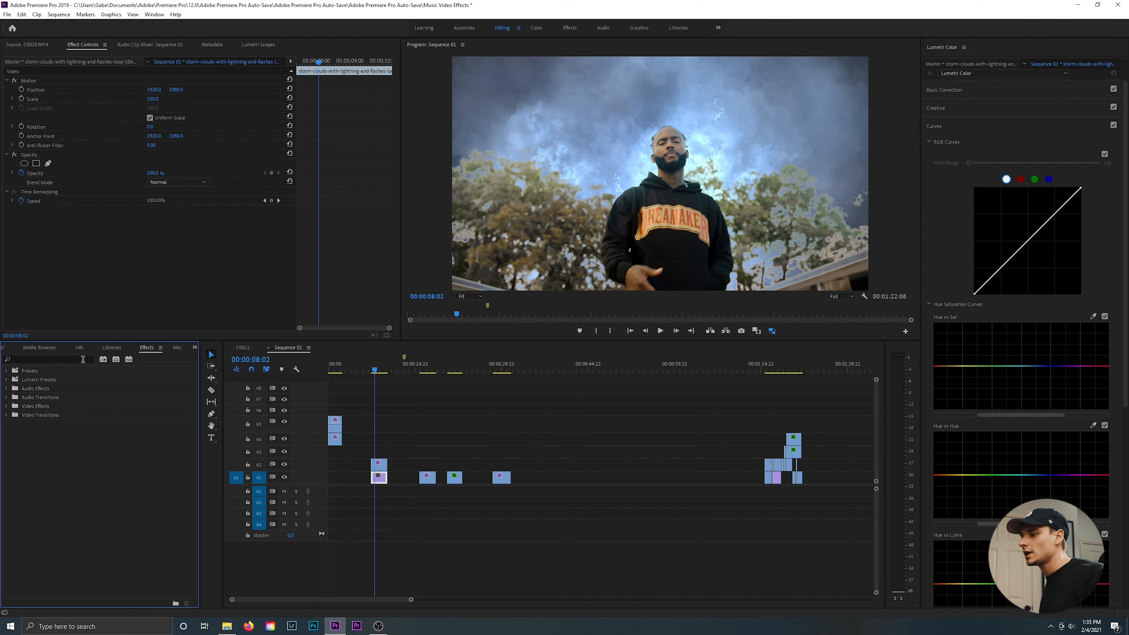
type("lumet")
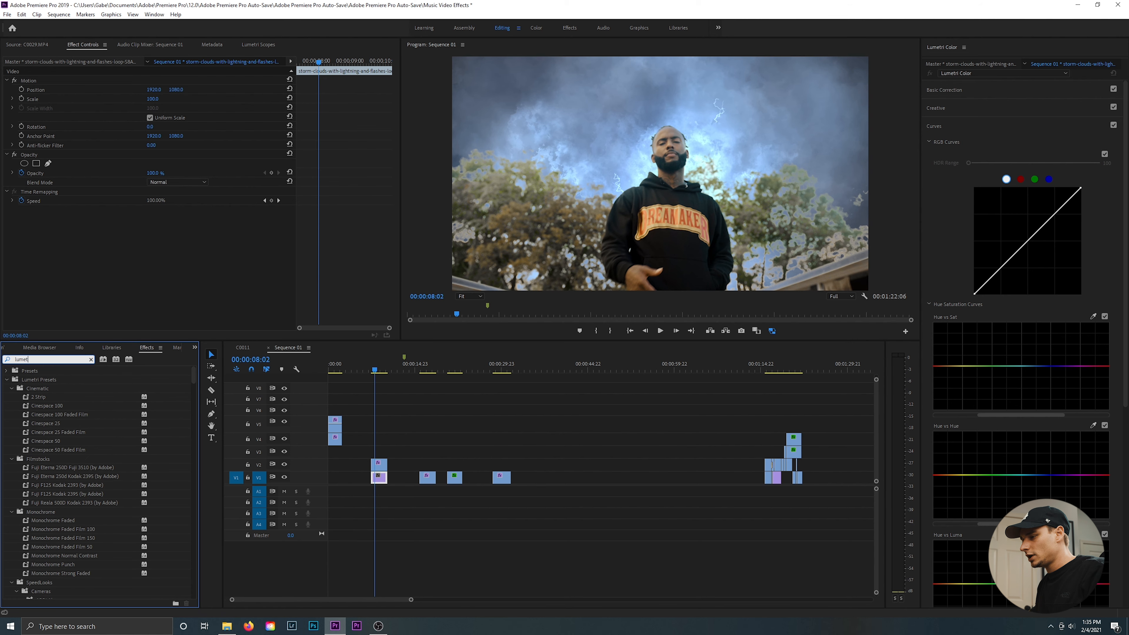
type("ru")
key("BackSpace")
type("i")
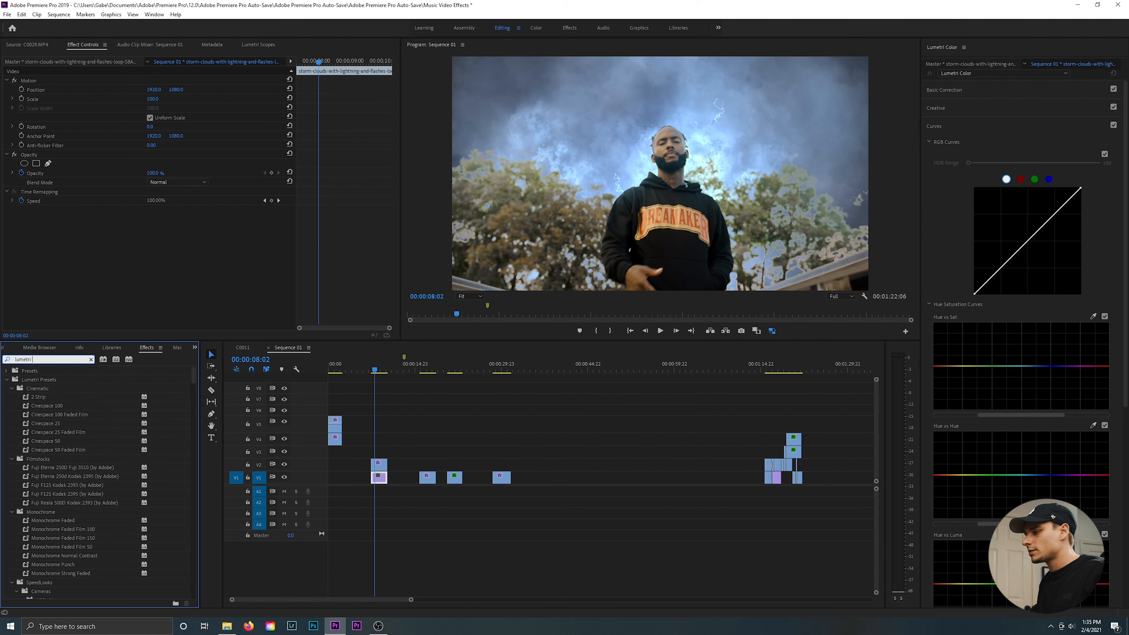
type(" color")
left_click_drag(53, 423, 383, 464)
scroll(355, 249, "down", 5)
left_click(13, 261)
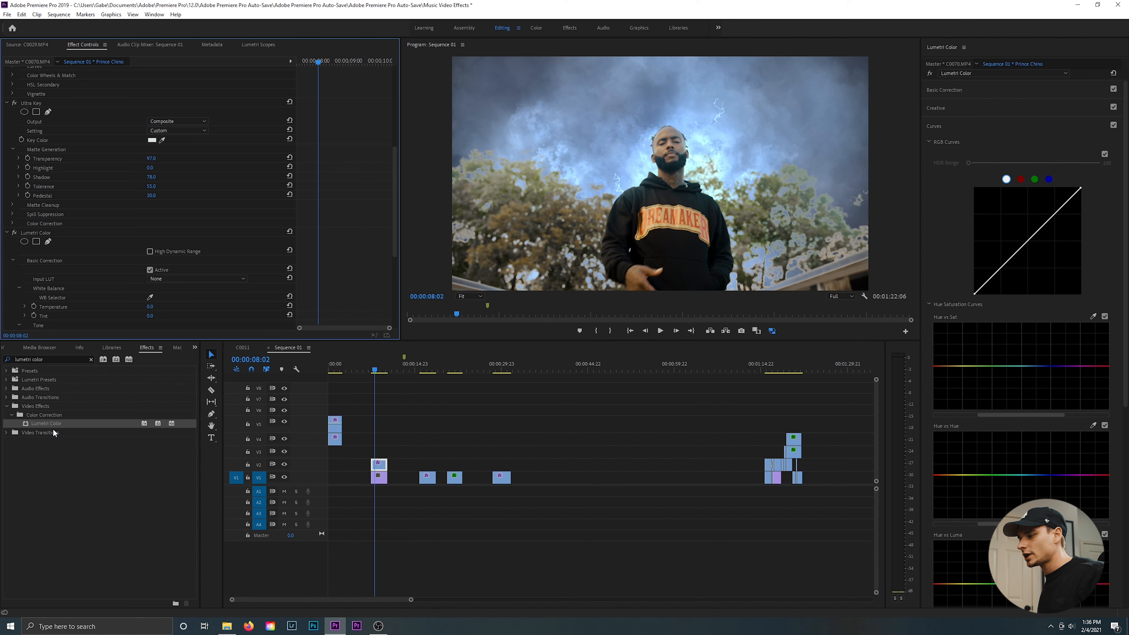
Step: Apply Lumetri Color to the storm clouds clip, set its Saturation to 0, and preview the composite
left_click_drag(52, 423, 378, 478)
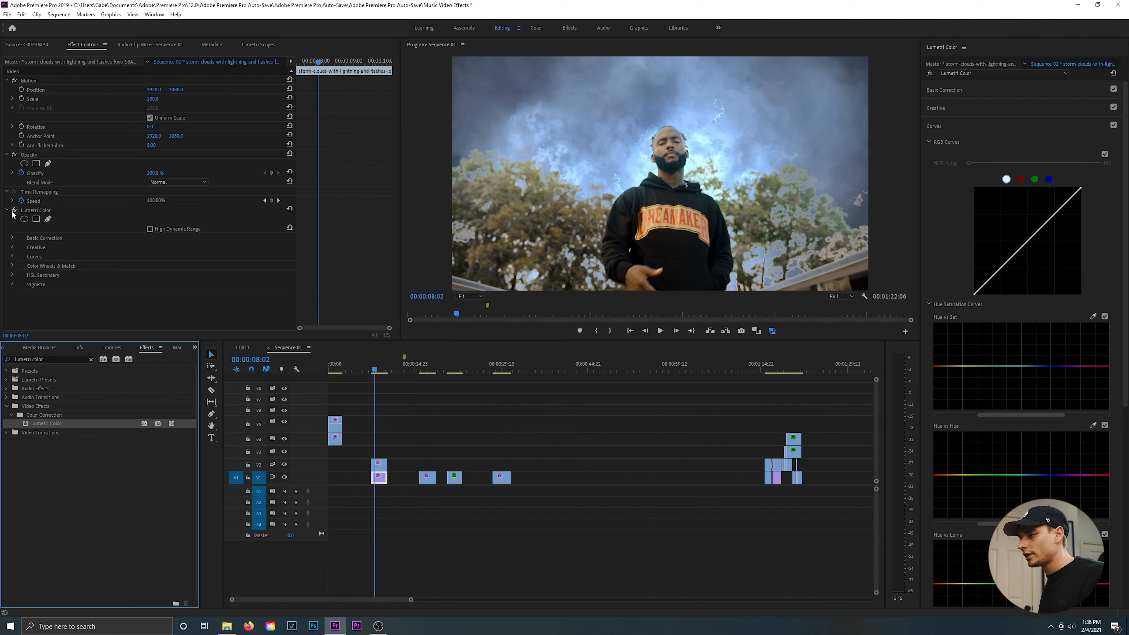
left_click(13, 239)
scroll(82, 307, "down", 1)
scroll(35, 258, "down", 1)
scroll(91, 293, "down", 2)
left_click_drag(153, 290, 106, 290)
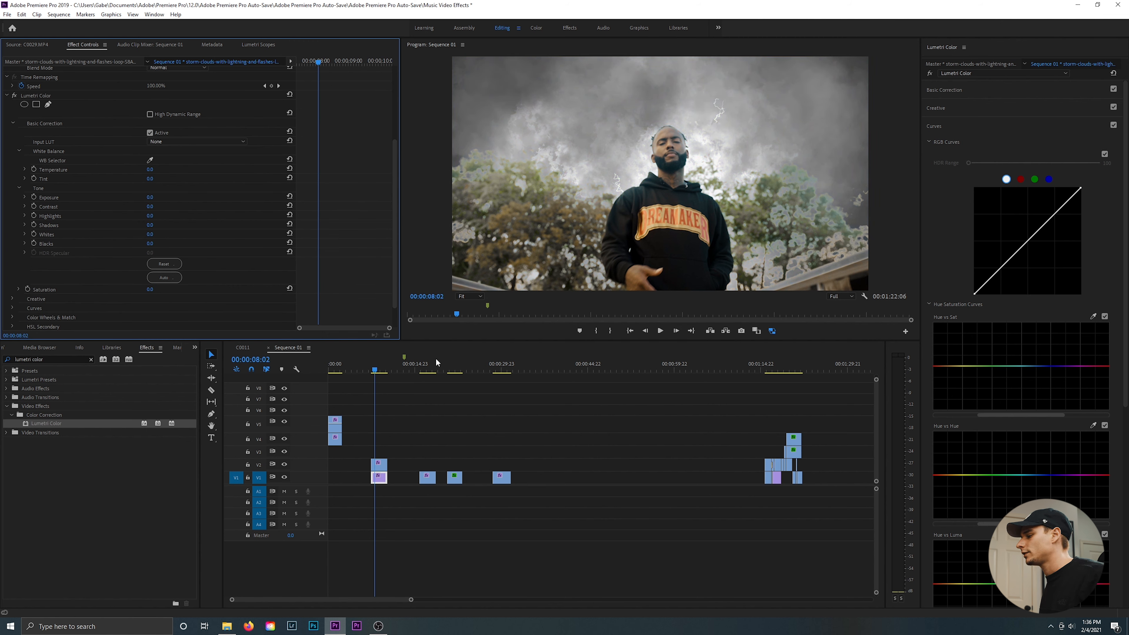
left_click(371, 370)
key("space")
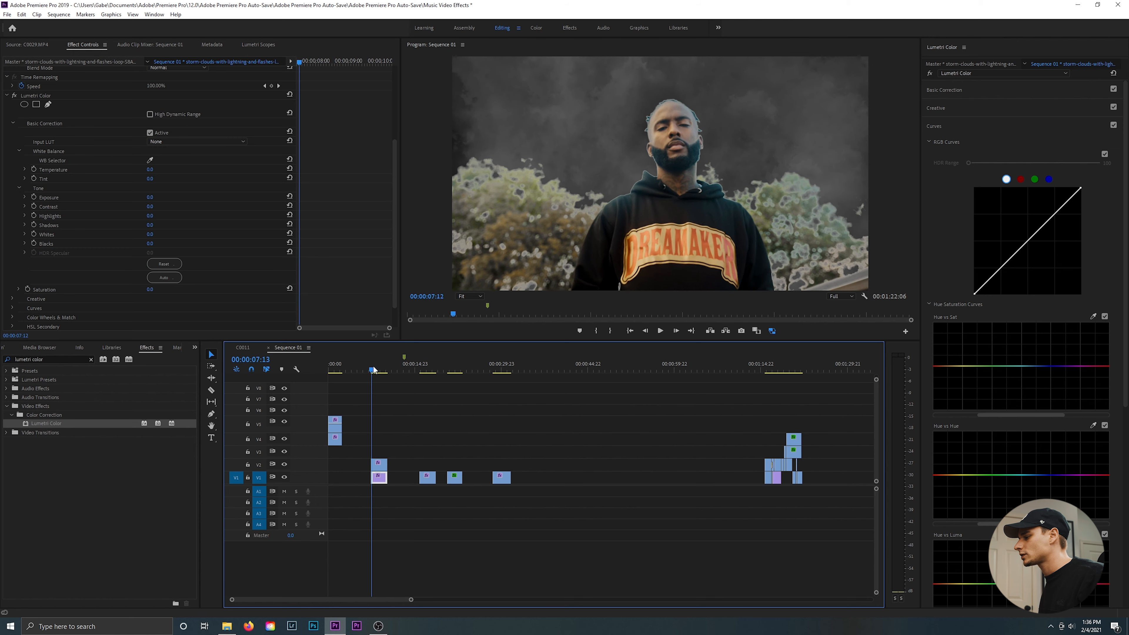
key("space")
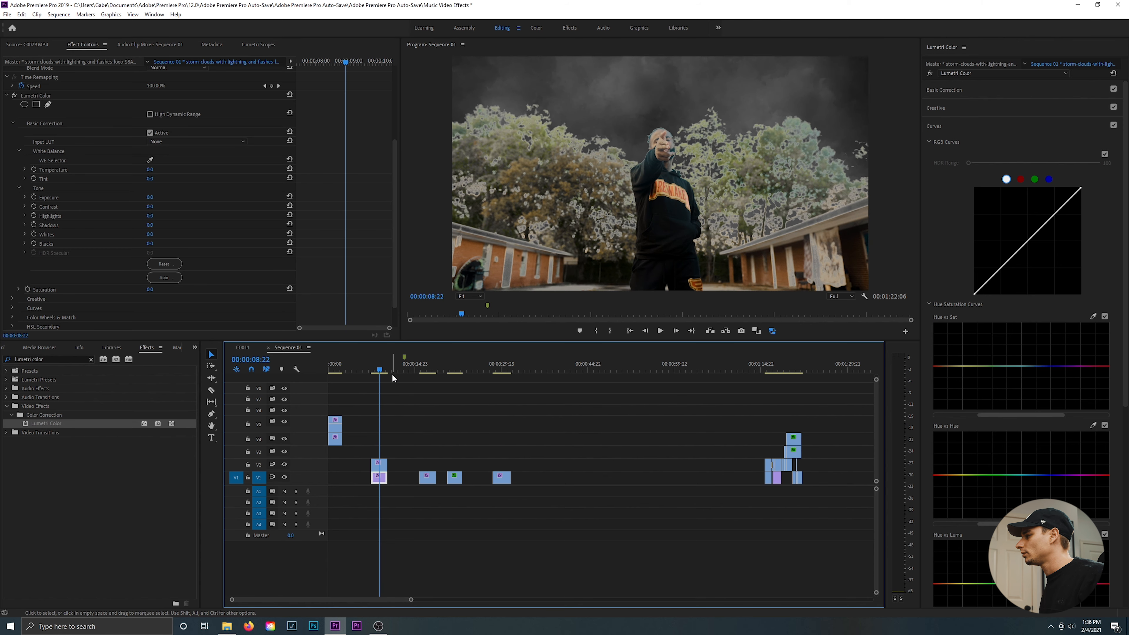
key("Left")
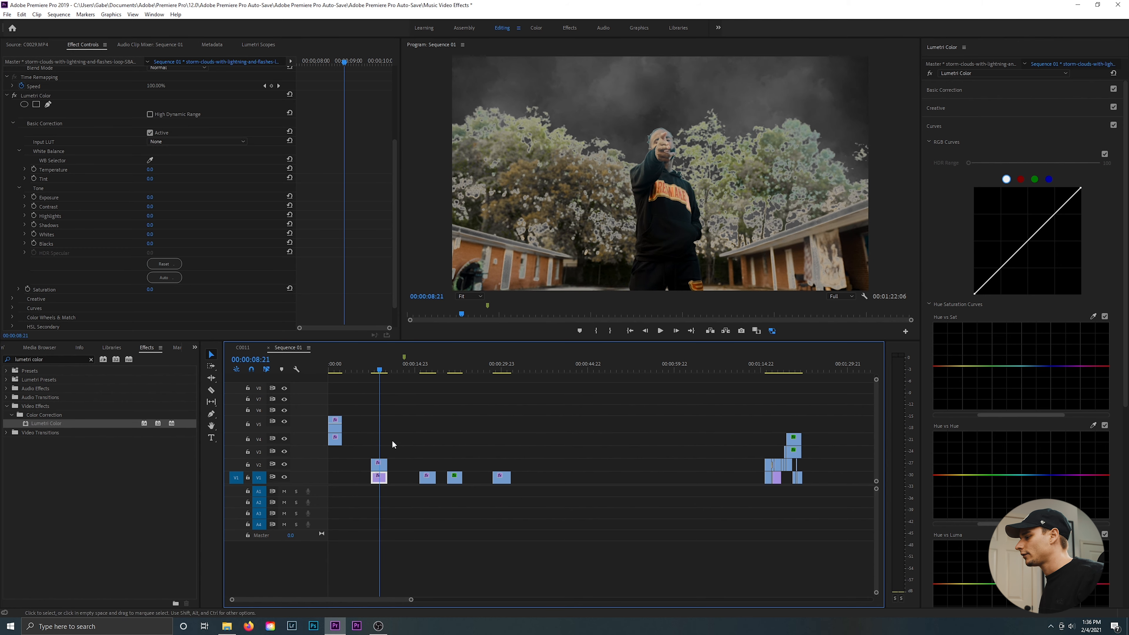
Step: Play the hoodie shot to 00:00:09:08 and set Exposure in the hoodie clip's second Lumetri Color to 0.1
left_click(380, 465)
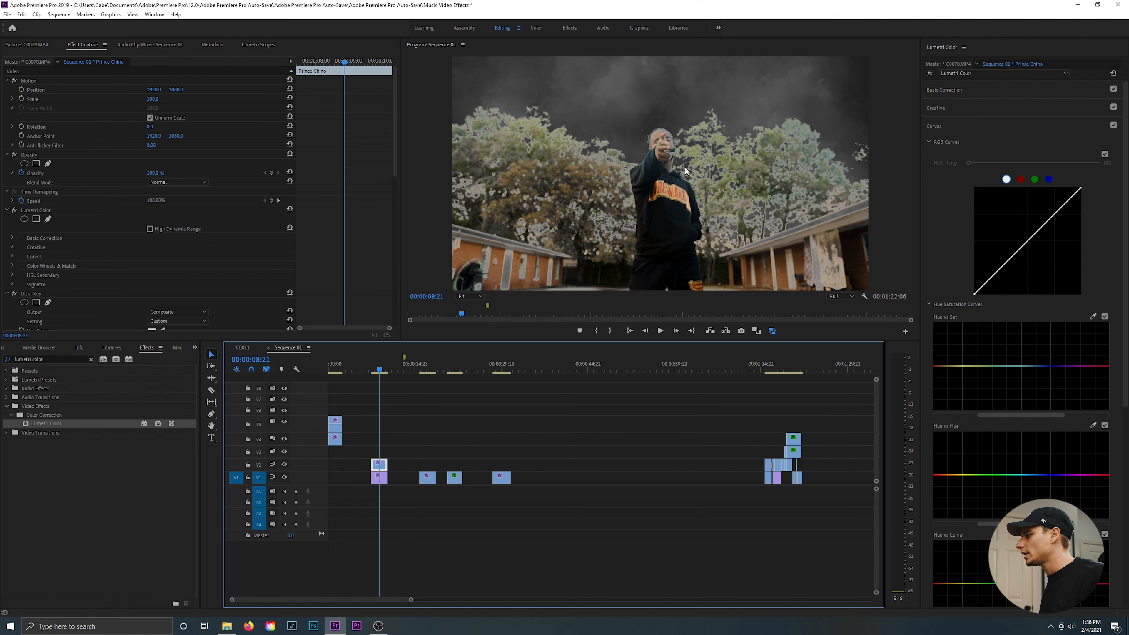
key("space")
key("space")
left_click_drag(396, 159, 400, 296)
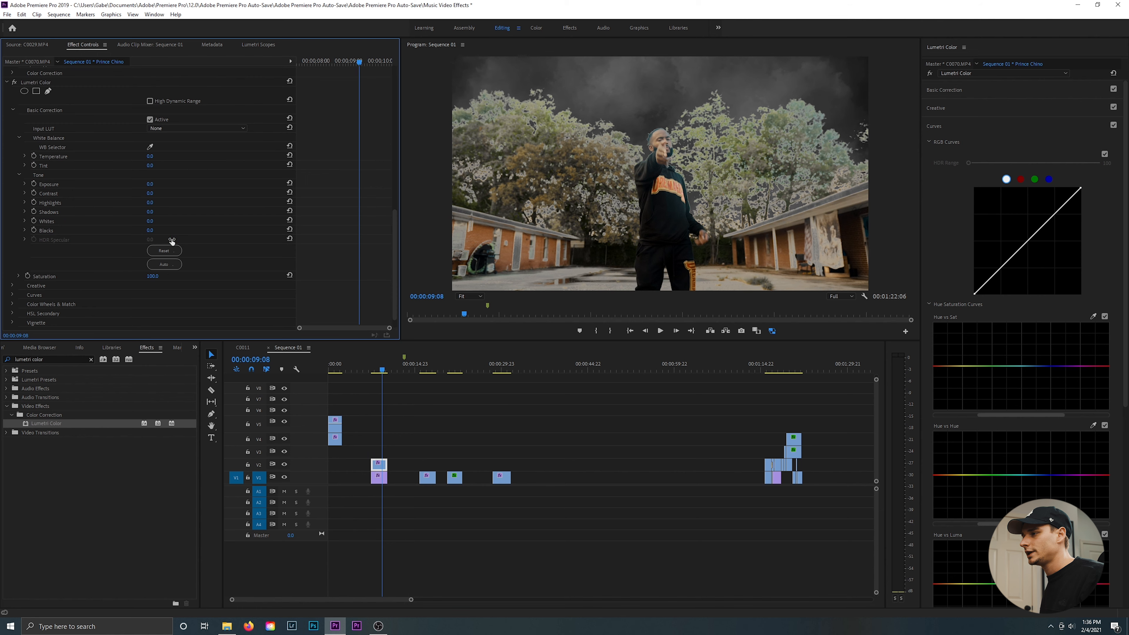
left_click_drag(149, 183, 154, 184)
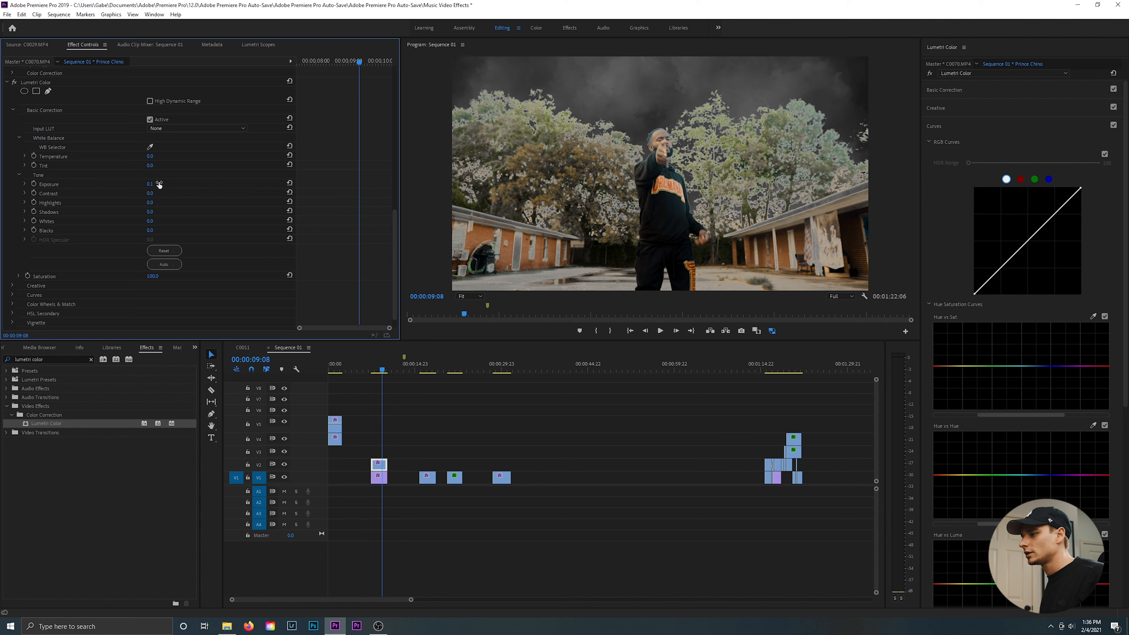
Step: Expand Curves in the hoodie clip's second Lumetri Color, slightly adjust the RGB curve's black point, and preview the composite
left_click(12, 296)
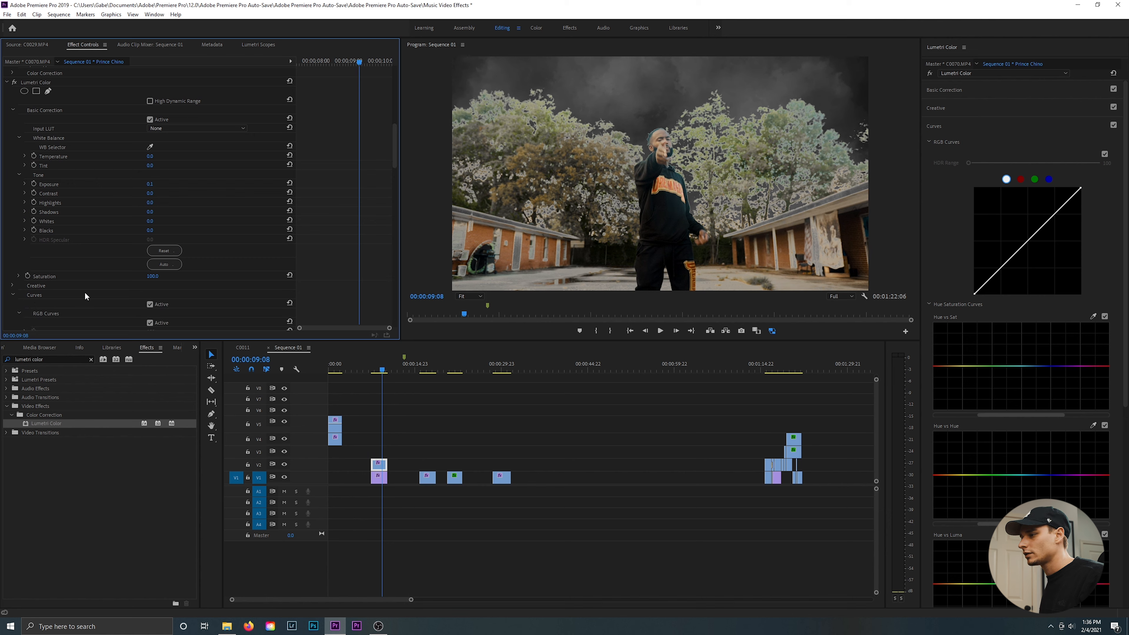
left_click_drag(396, 166, 399, 201)
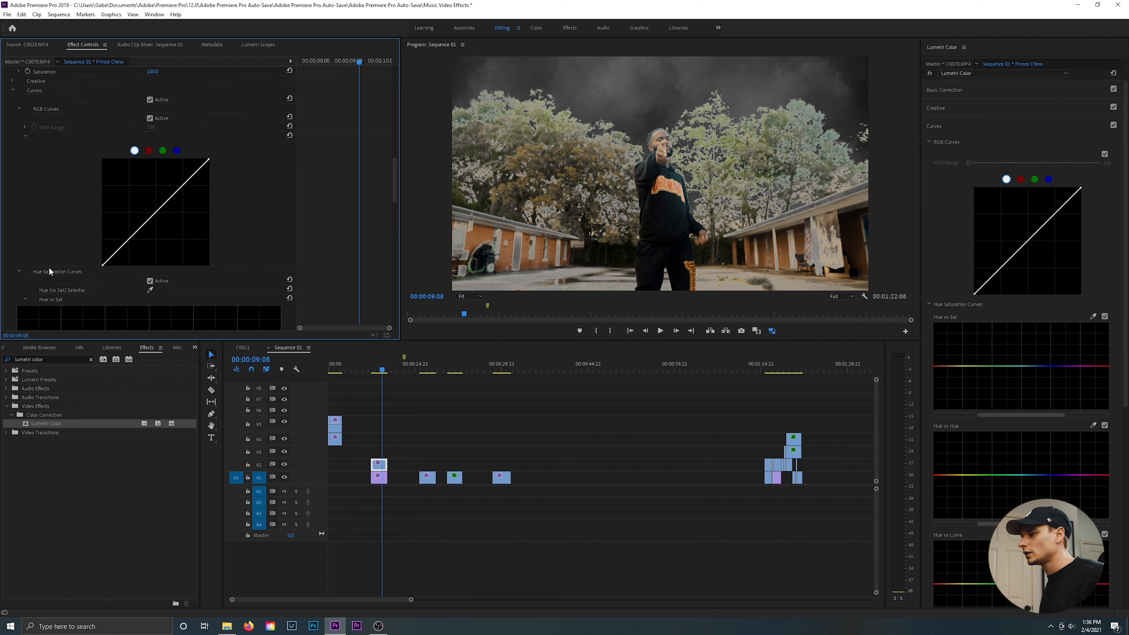
left_click_drag(105, 266, 98, 268)
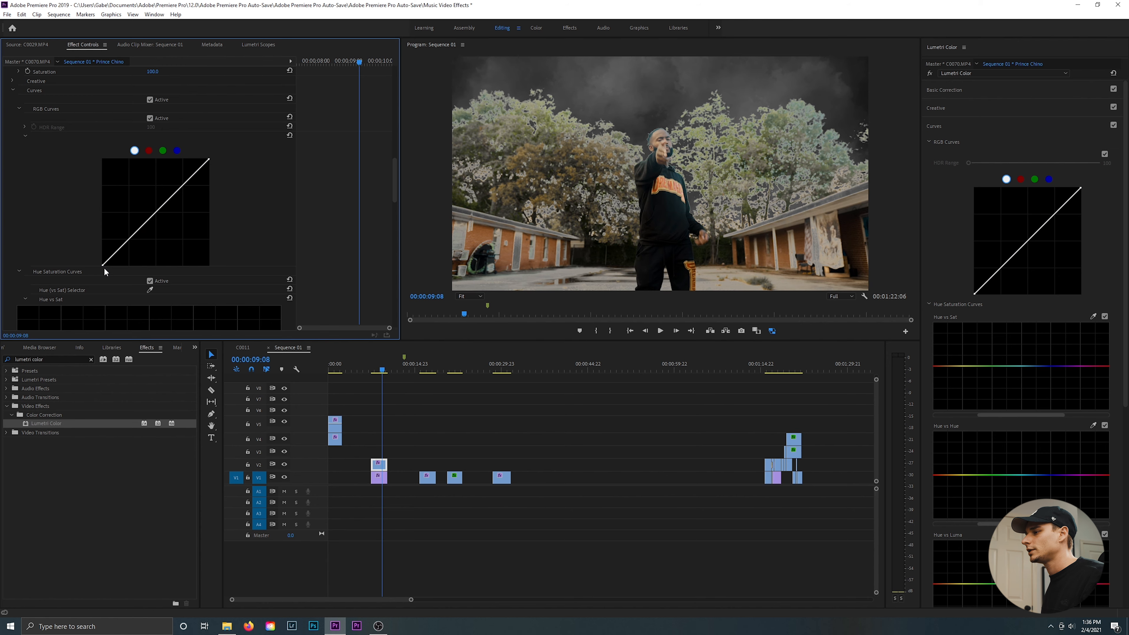
left_click_drag(104, 266, 105, 267)
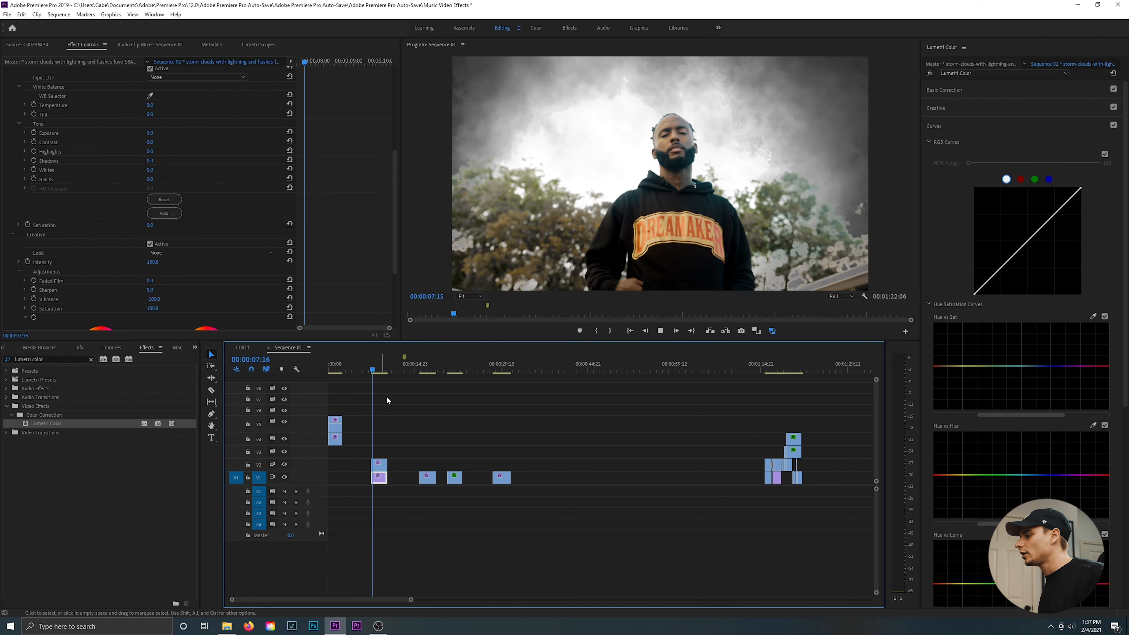
key("space")
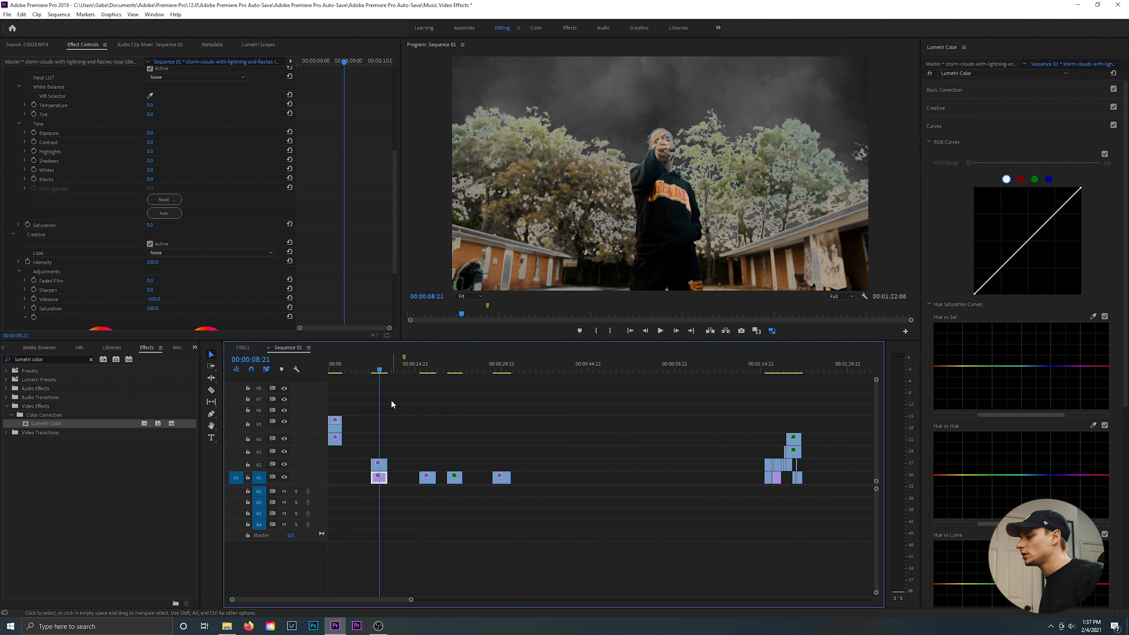
Step: Return to the composite's start, search the effects for "lens distortion", and apply Lens Distortion to the storm clouds clip on V1
left_click(375, 369)
left_click_drag(376, 371, 372, 369)
left_click(91, 359)
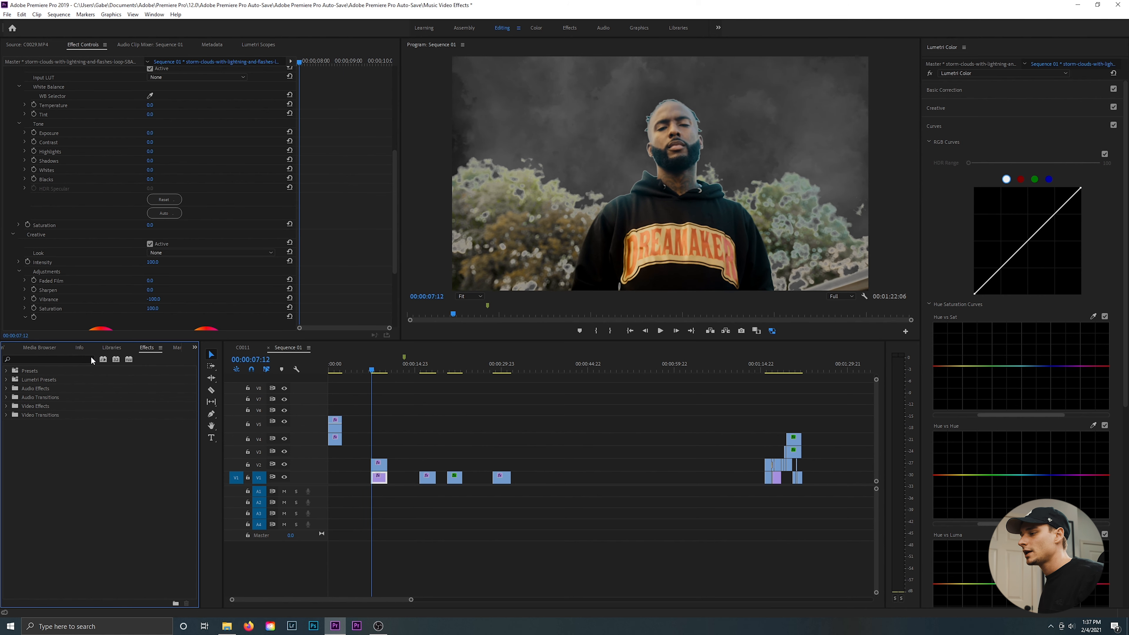
left_click(379, 480)
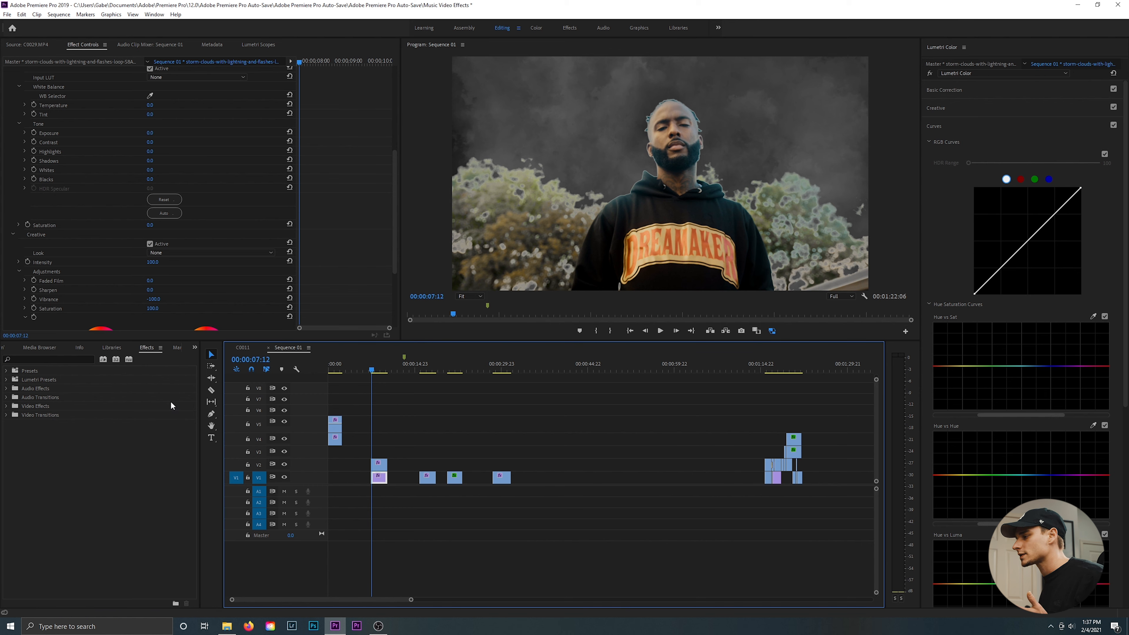
left_click(78, 360)
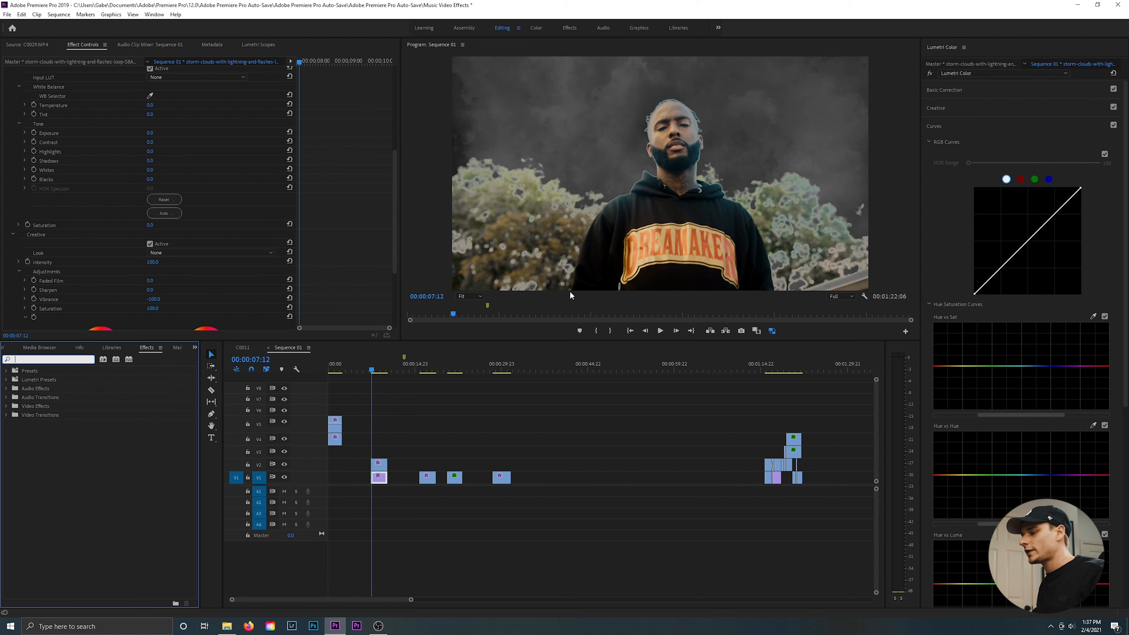
type("lens disto")
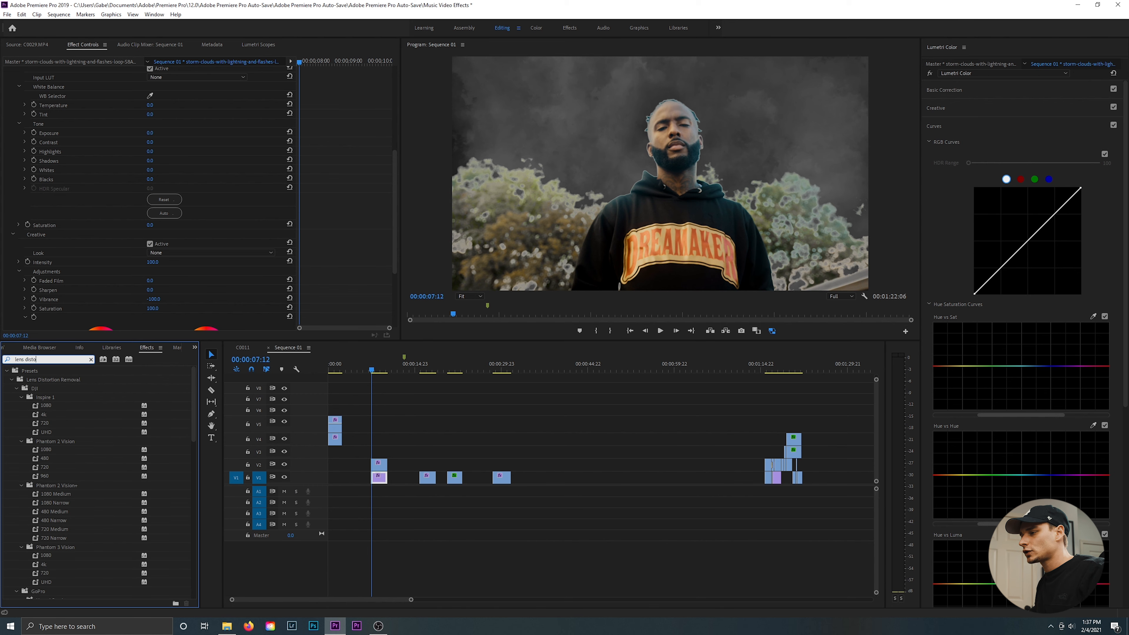
type("rtion")
scroll(42, 563, "down", 15)
left_click_drag(48, 589, 383, 486)
Step: Give the storm clouds clip's Lens Distortion a negative Curvature, preview the composite, and return to its start
scroll(346, 229, "down", 5)
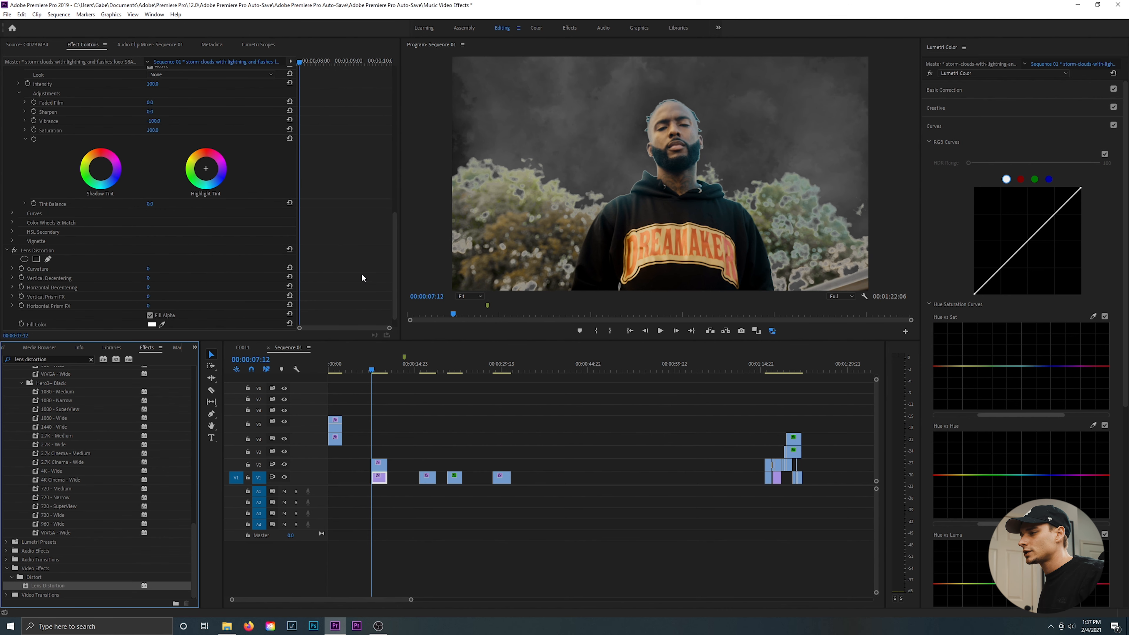
scroll(362, 278, "down", 1)
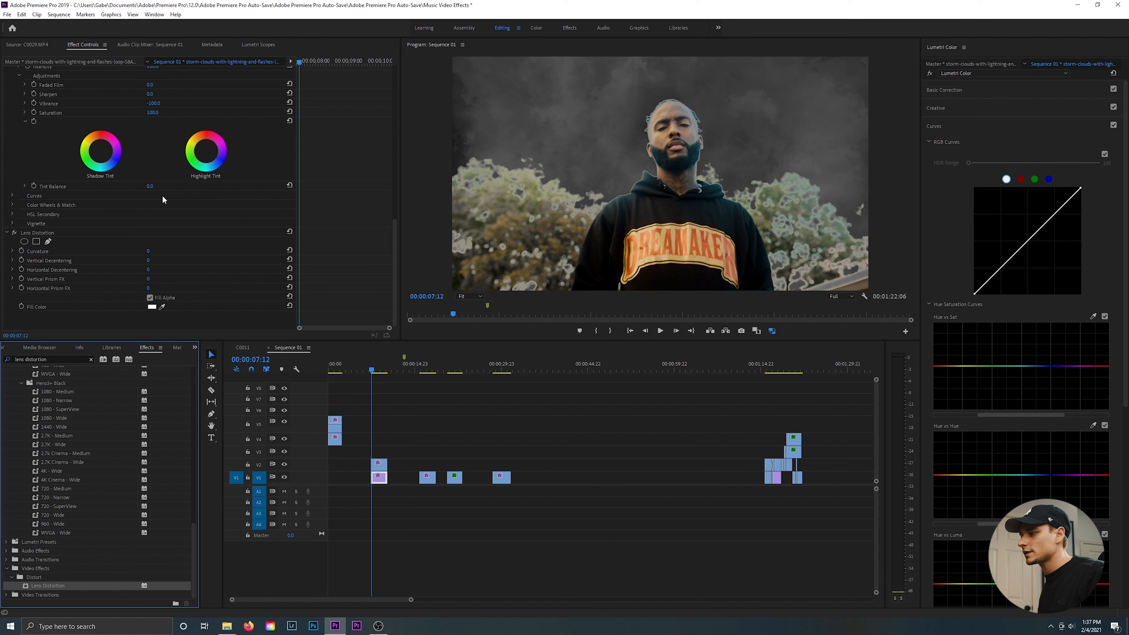
left_click_drag(148, 250, 107, 251)
left_click_drag(151, 251, 179, 251)
key("space")
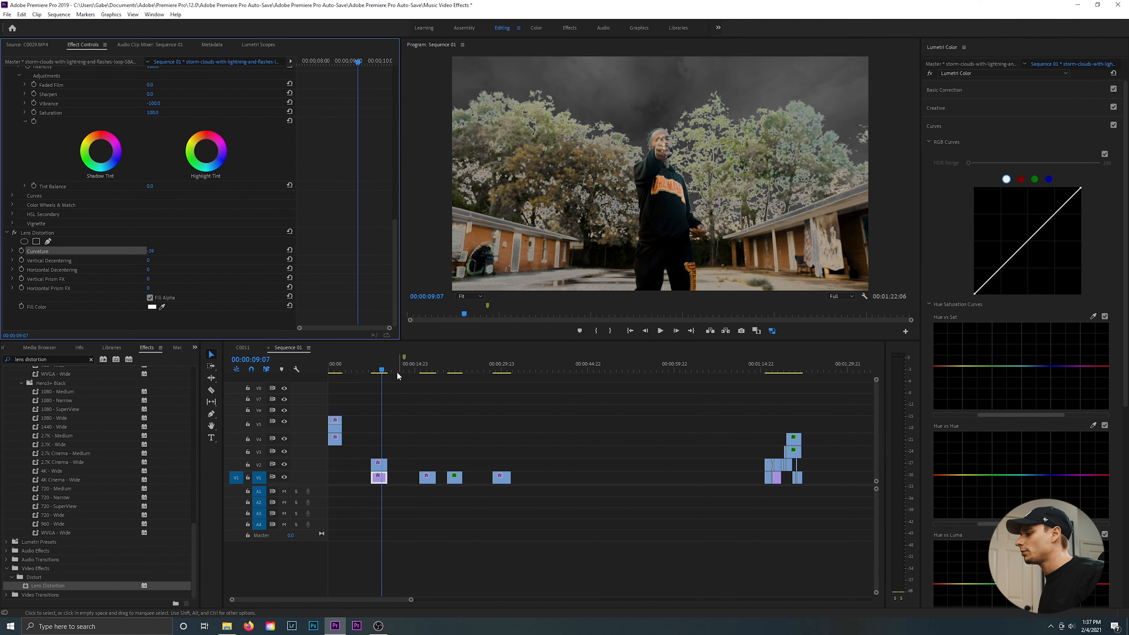
left_click(373, 370)
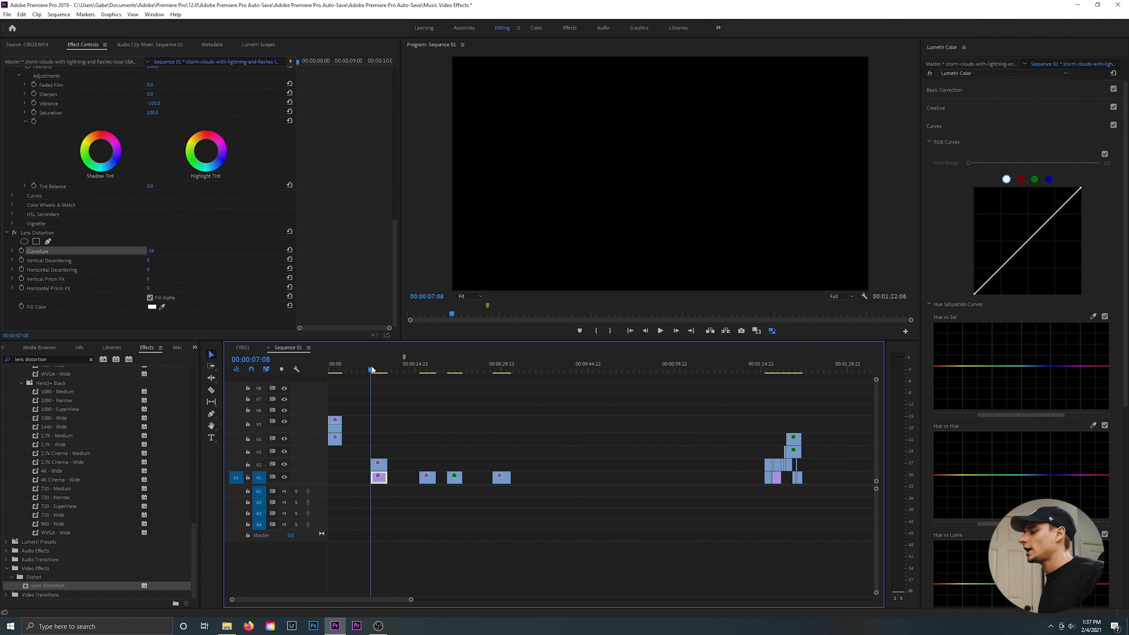
Step: Enable Position and Scale keyframing on the storm clouds clip at 00:00:07:10
left_click(392, 250)
left_click_drag(393, 250, 396, 88)
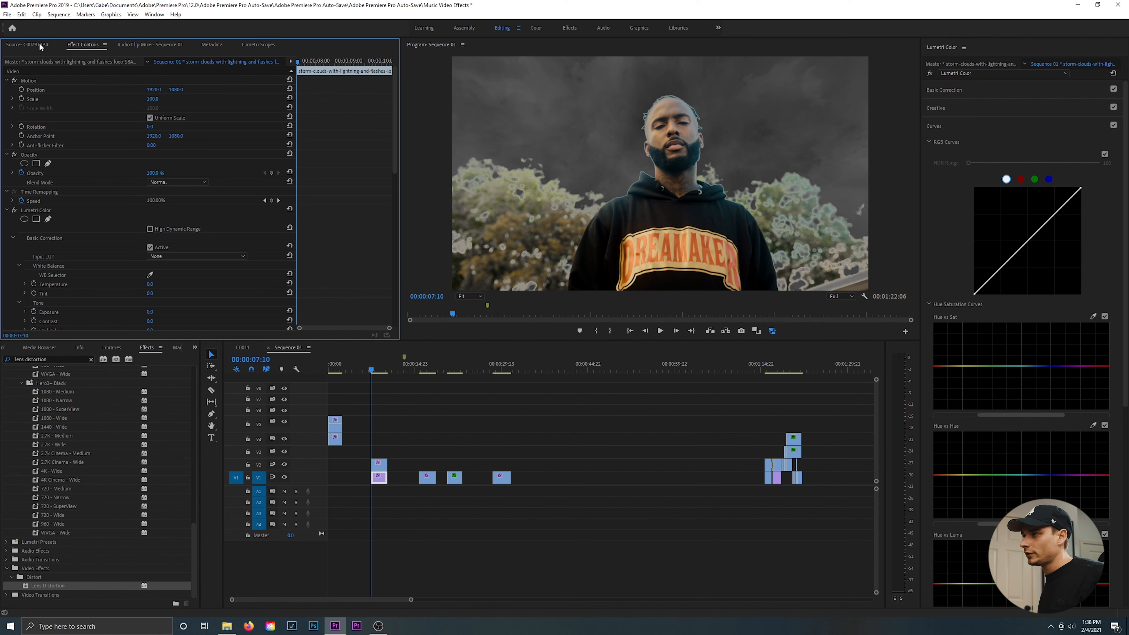
left_click(21, 89)
left_click(22, 98)
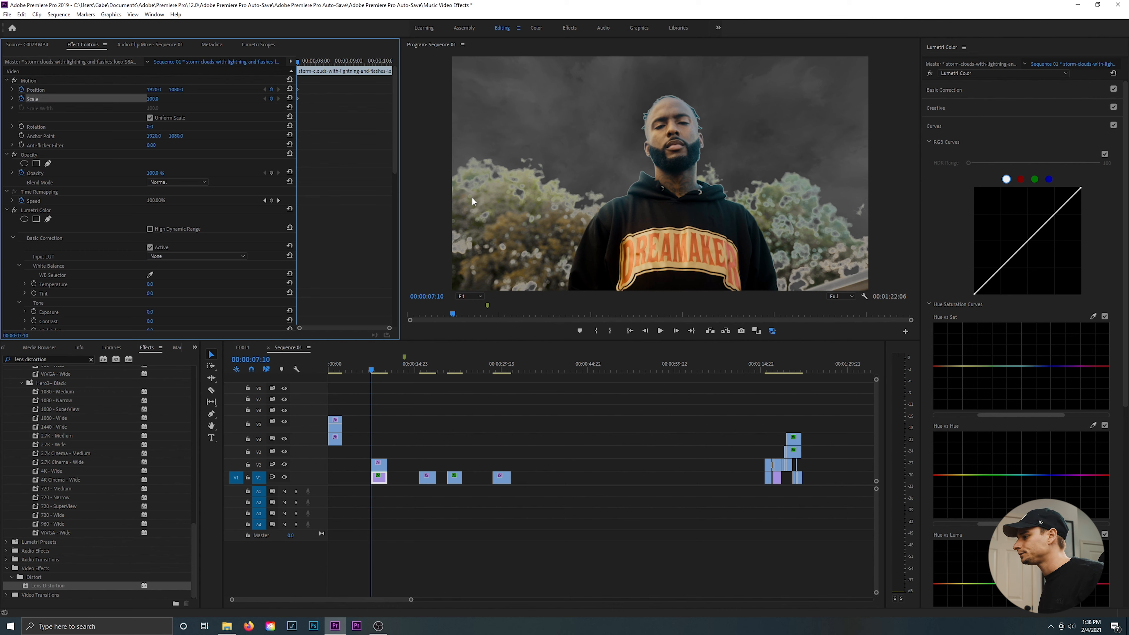
Step: Keyframe the storm clouds clip's Scale to 222 at 00:00:09:20, move that keyframe to the clip's end, and preview the zoom
key("space")
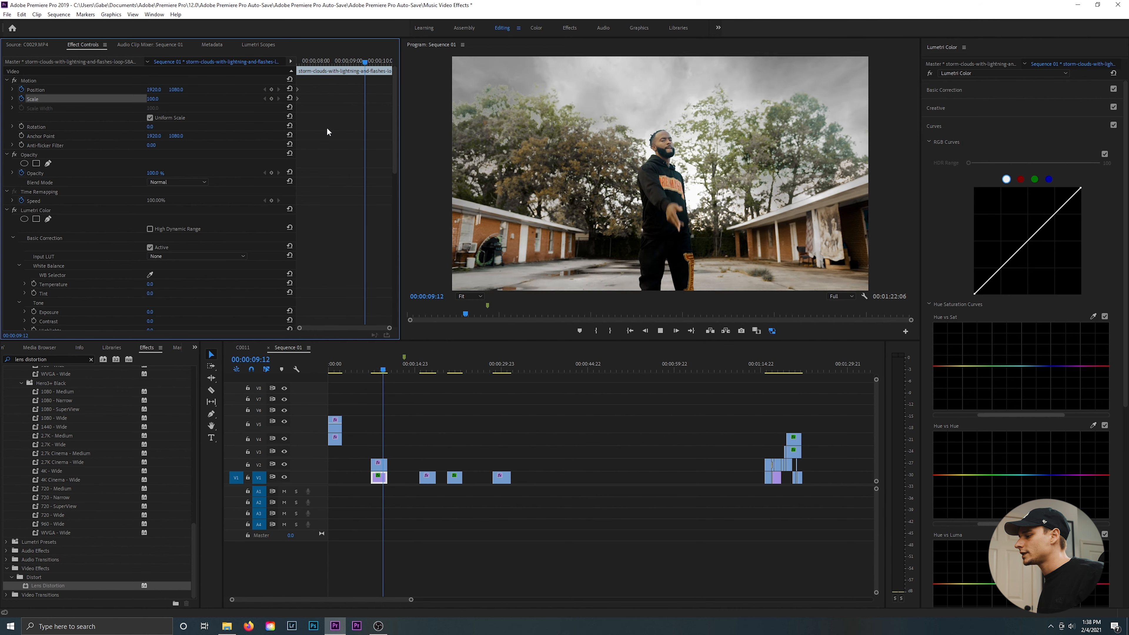
left_click_drag(163, 92, 217, 92)
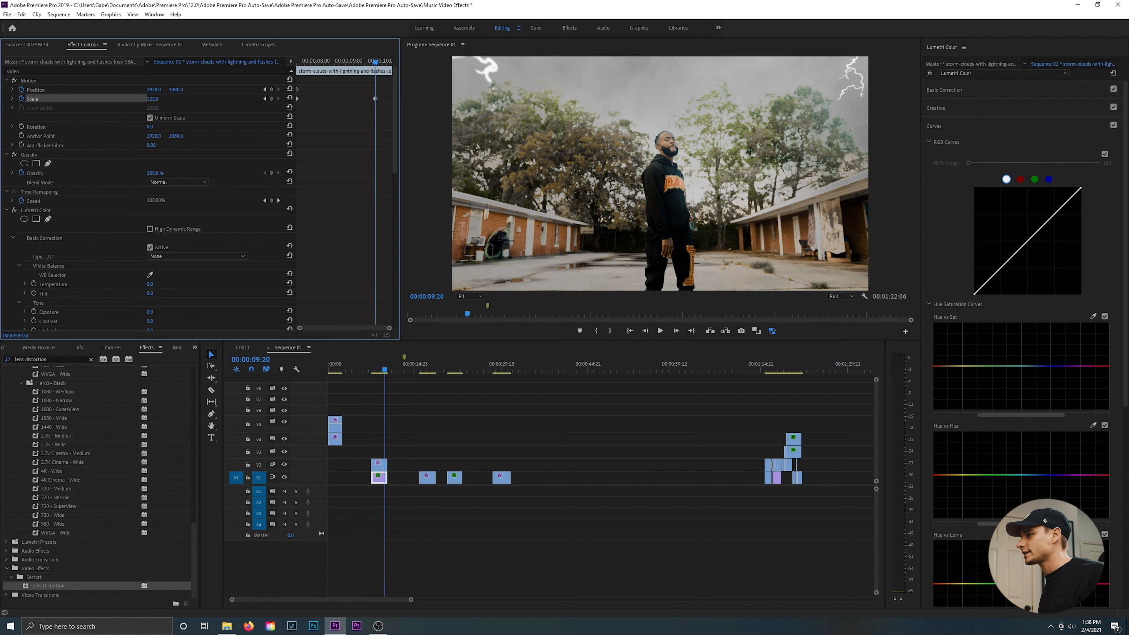
left_click_drag(375, 99, 400, 100)
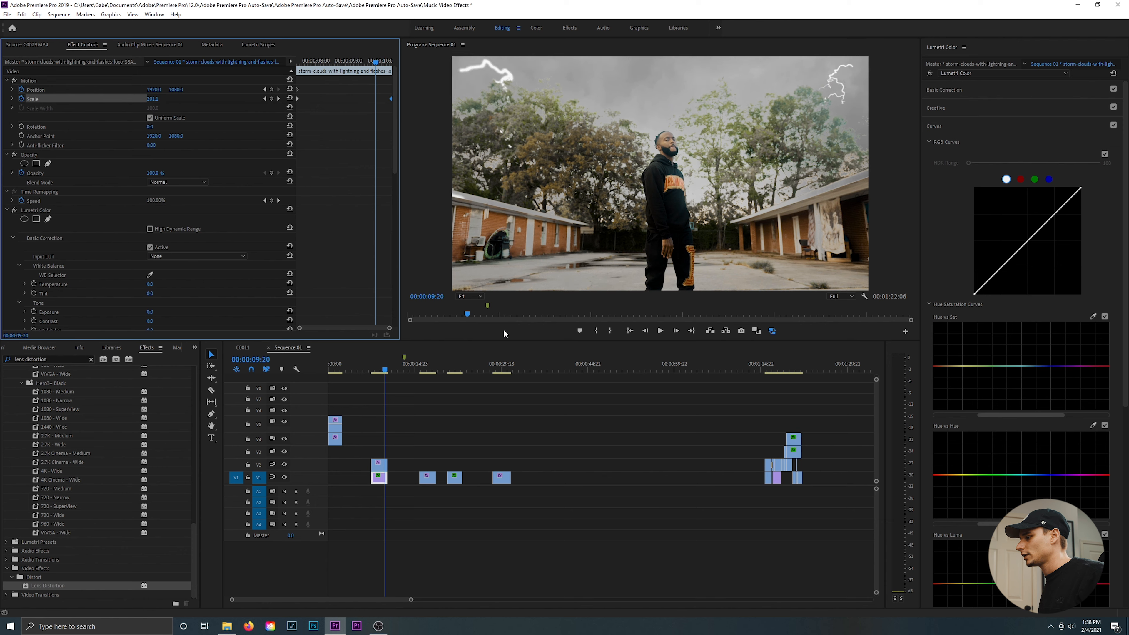
left_click(372, 367)
key("space")
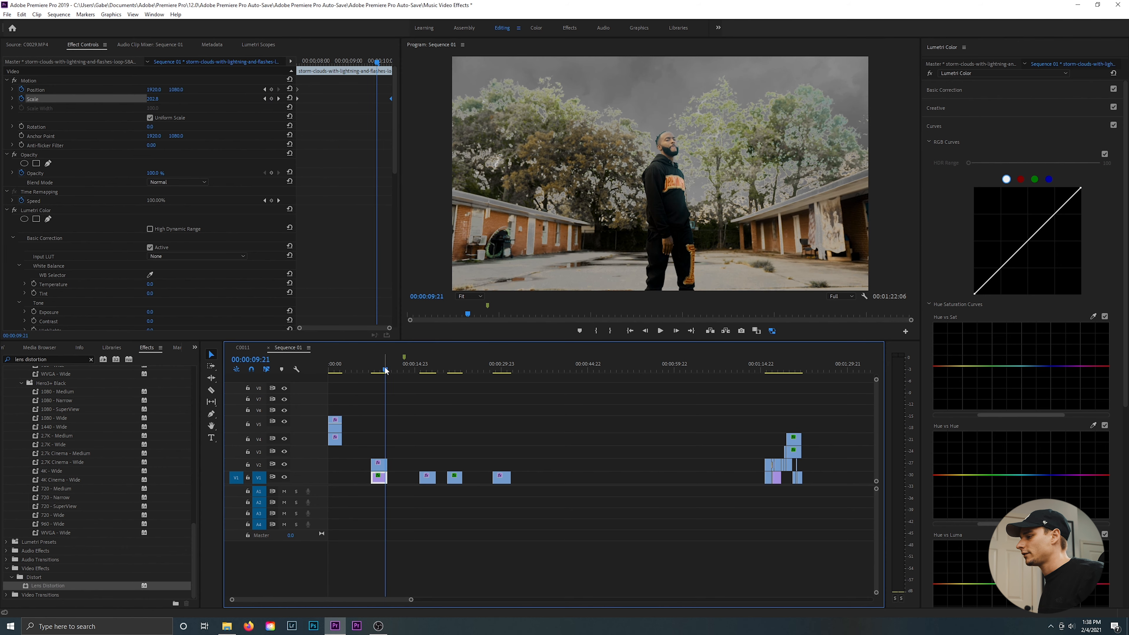
left_click(375, 367)
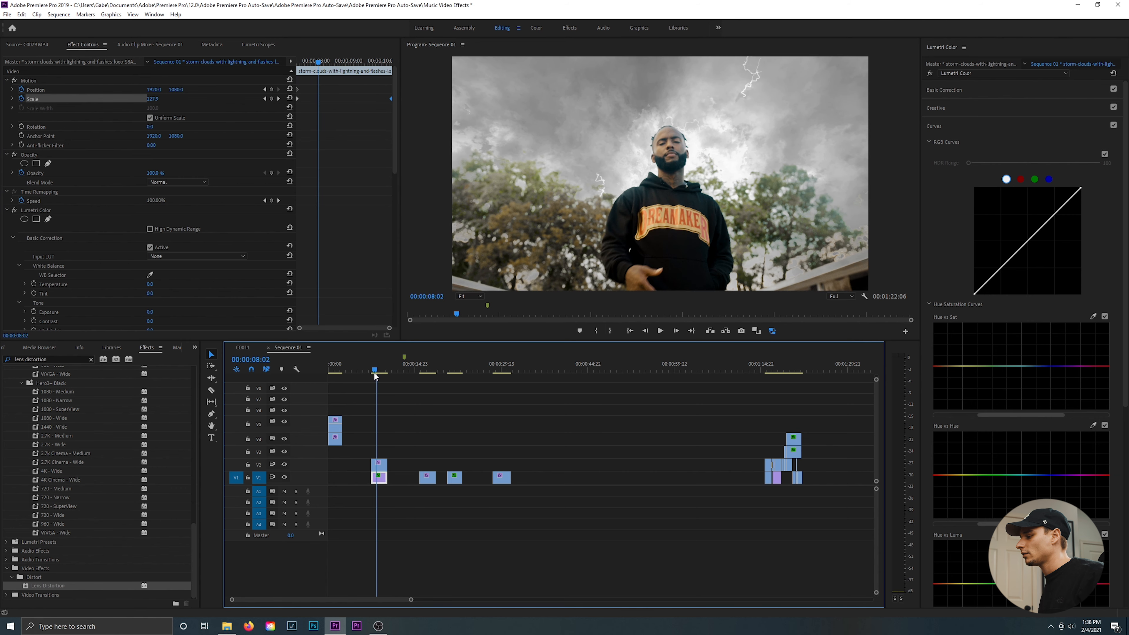
Step: Keyframe the V2 hoodie clip's Position and Scale at its start, add a Scale keyframe of 136, and shift that keyframe later
left_click(378, 464)
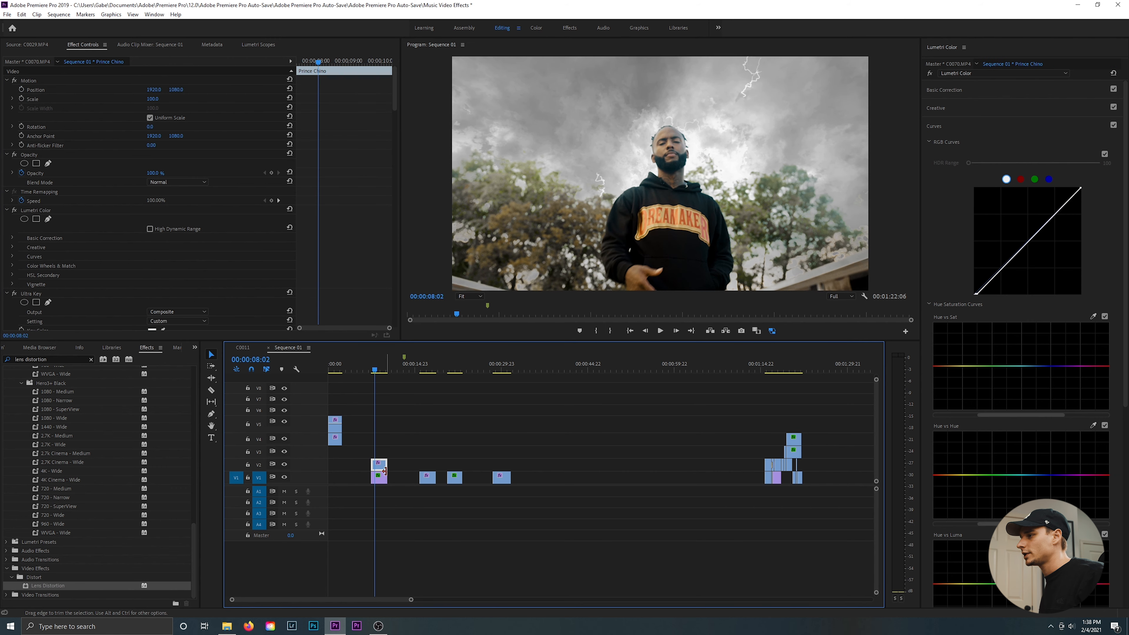
left_click(22, 89)
left_click(22, 99)
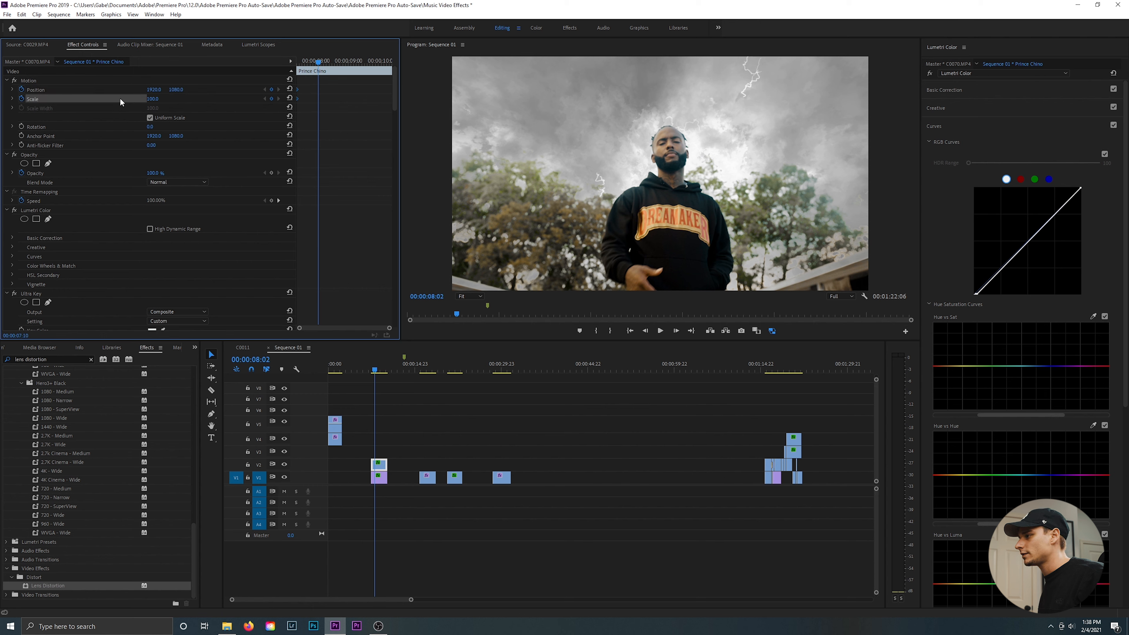
left_click_drag(147, 98, 163, 98)
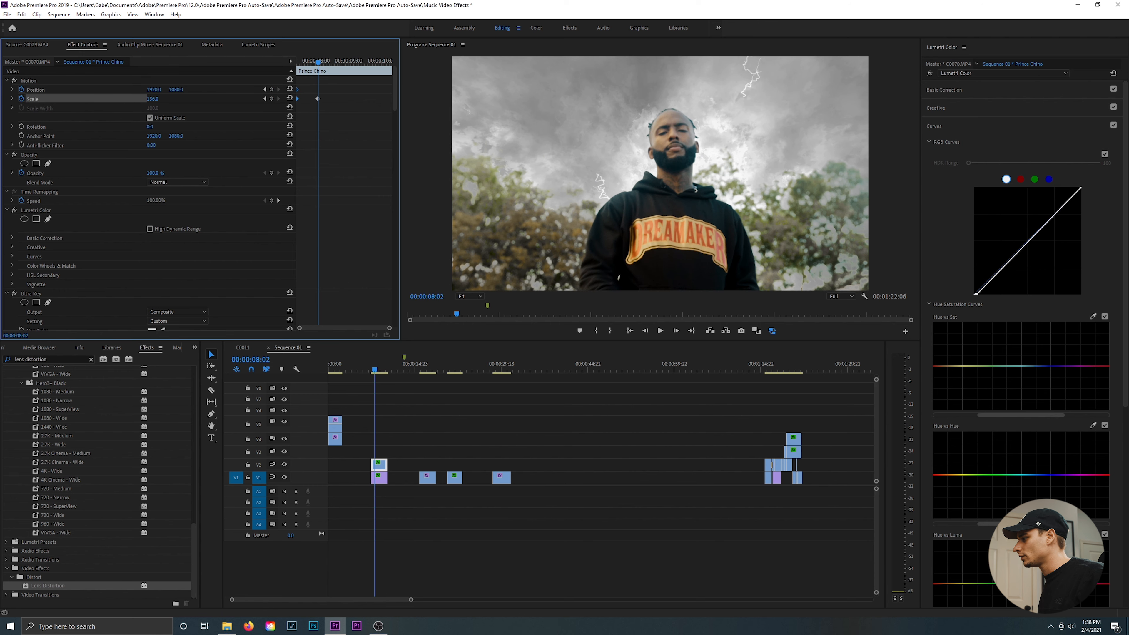
left_click_drag(317, 99, 348, 99)
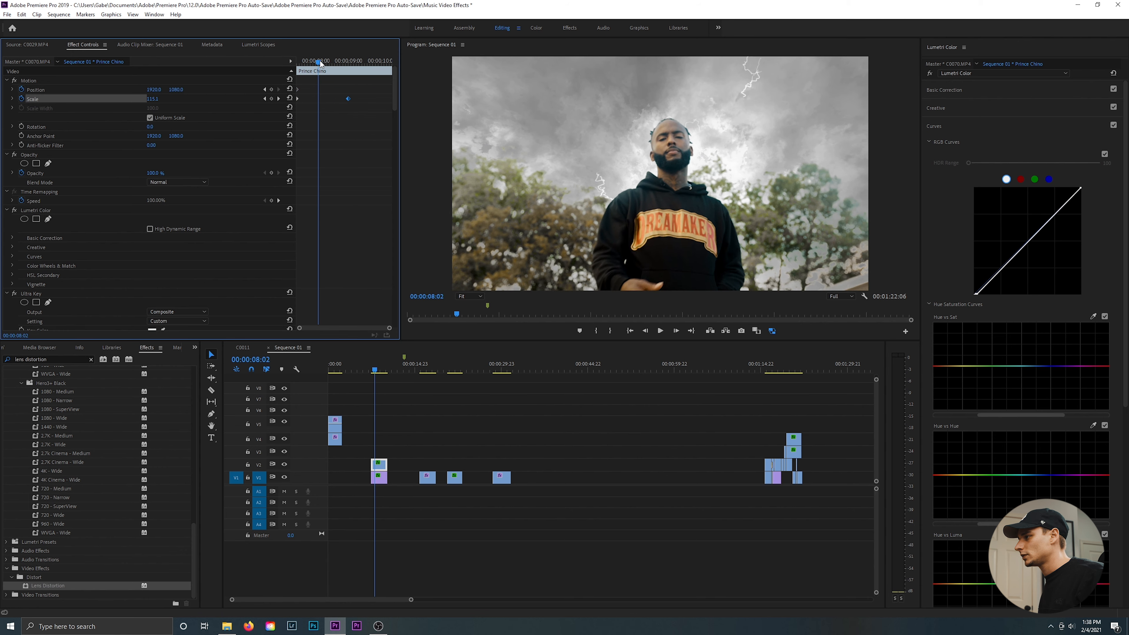
Step: Replay the composite repeatedly from its start to examine the hoodie clip's zoom against the storm clouds
left_click_drag(318, 61, 276, 58)
key("space")
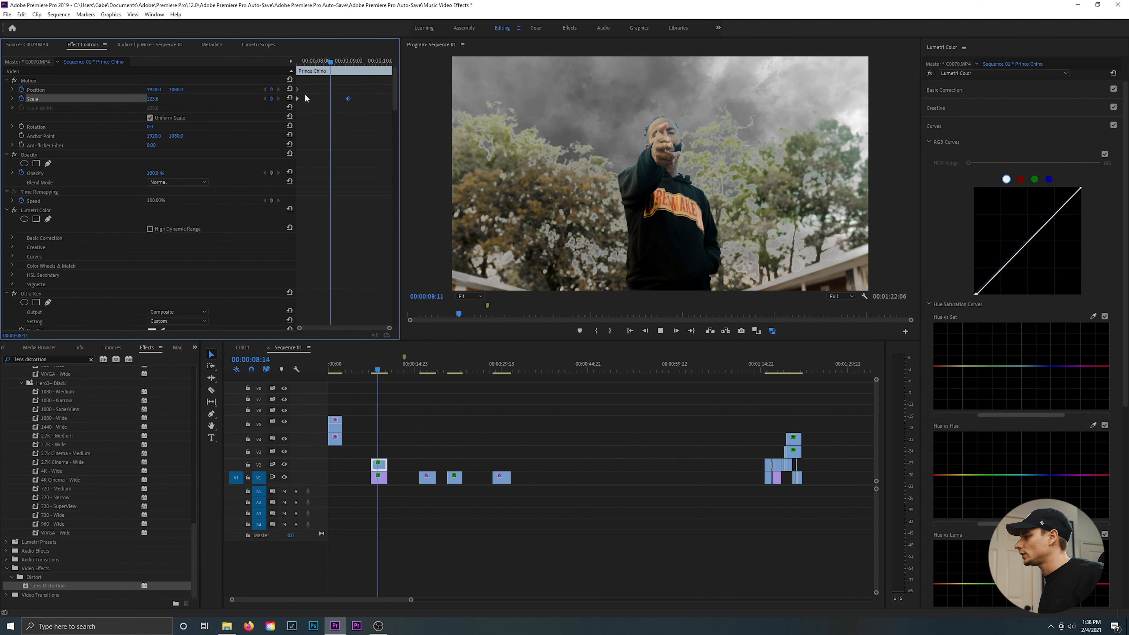
key("space")
left_click_drag(324, 65, 290, 109)
key("space")
key("space")
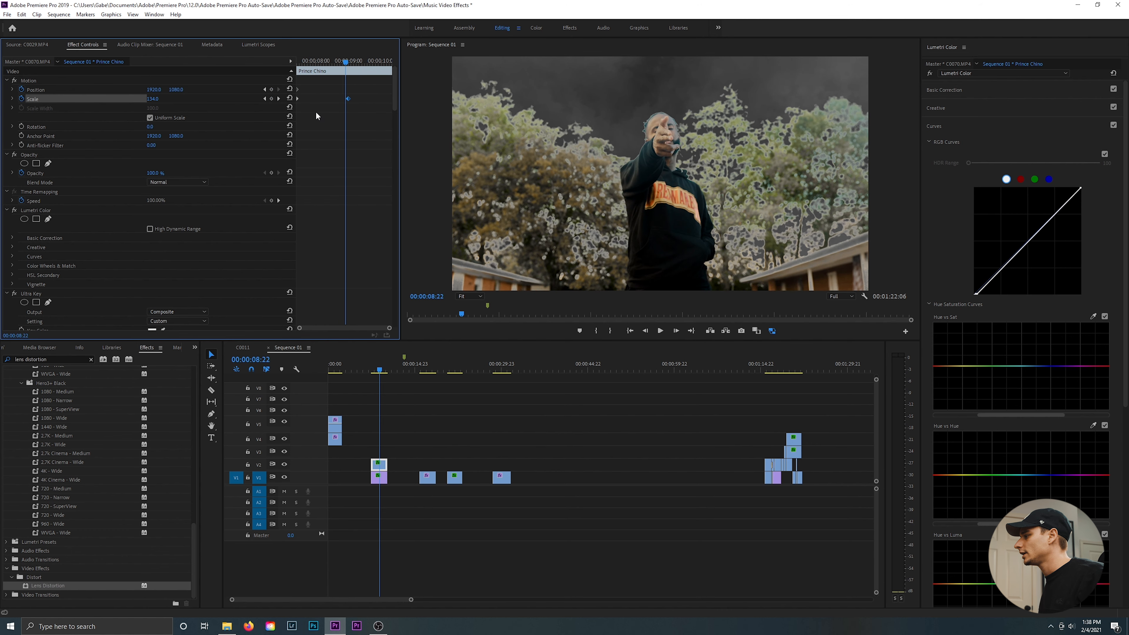
left_click_drag(333, 62, 285, 58)
key("space")
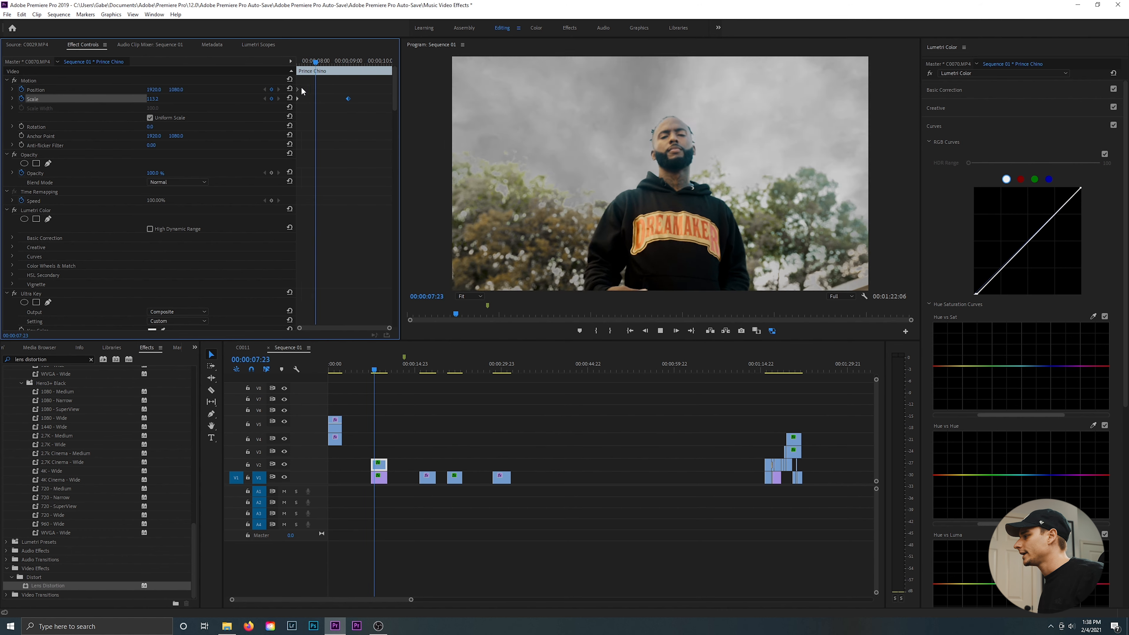
key("space")
left_click_drag(337, 62, 244, 64)
key("space")
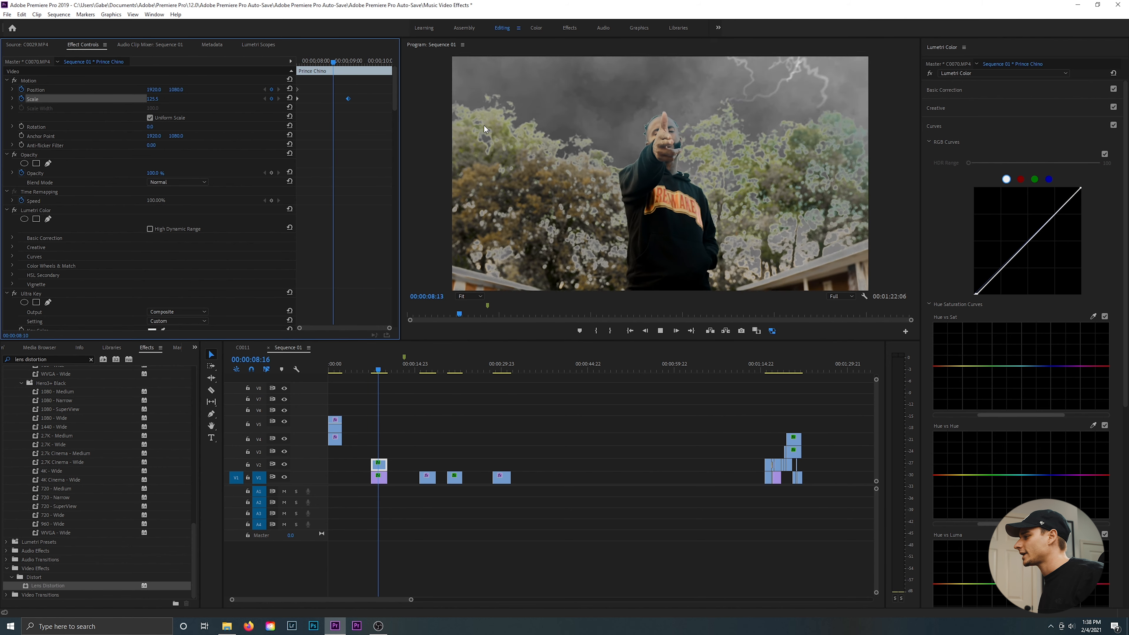
key("space")
left_click_drag(323, 65, 225, 108)
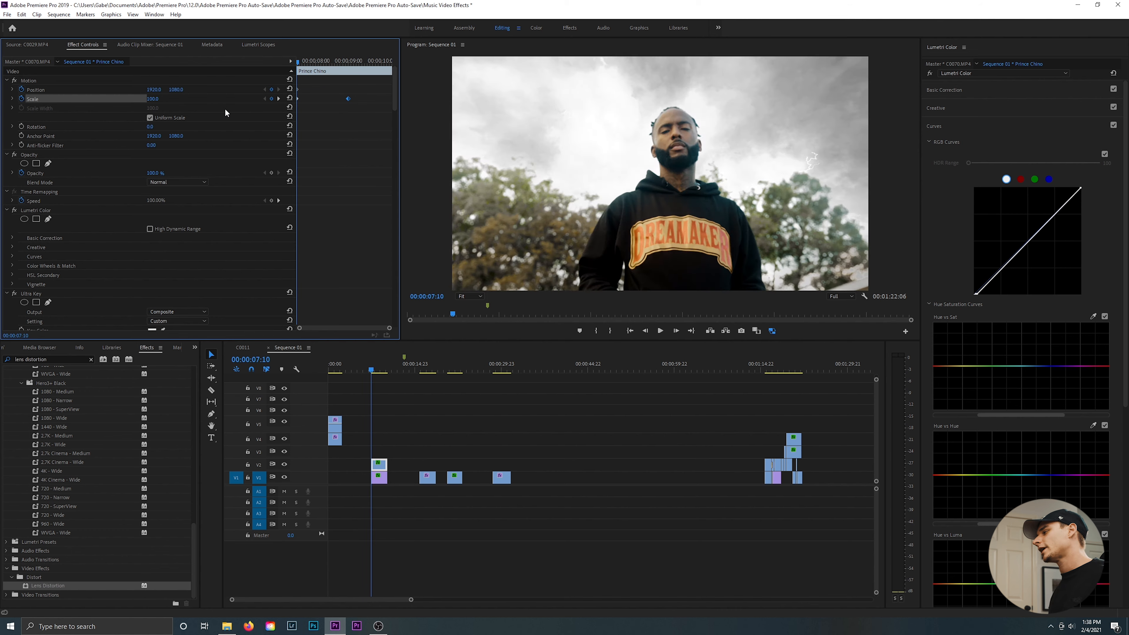
Step: Move the hoodie clip's second Scale keyframe close to the clip's end and preview the composite from 00:00:07:10
key("space")
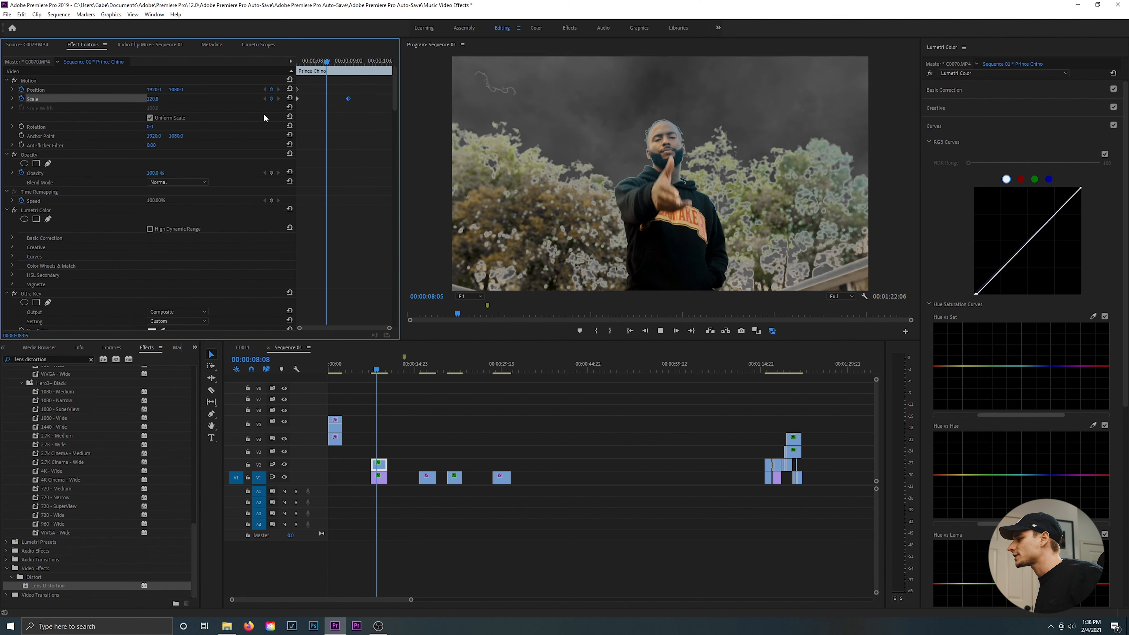
key("space")
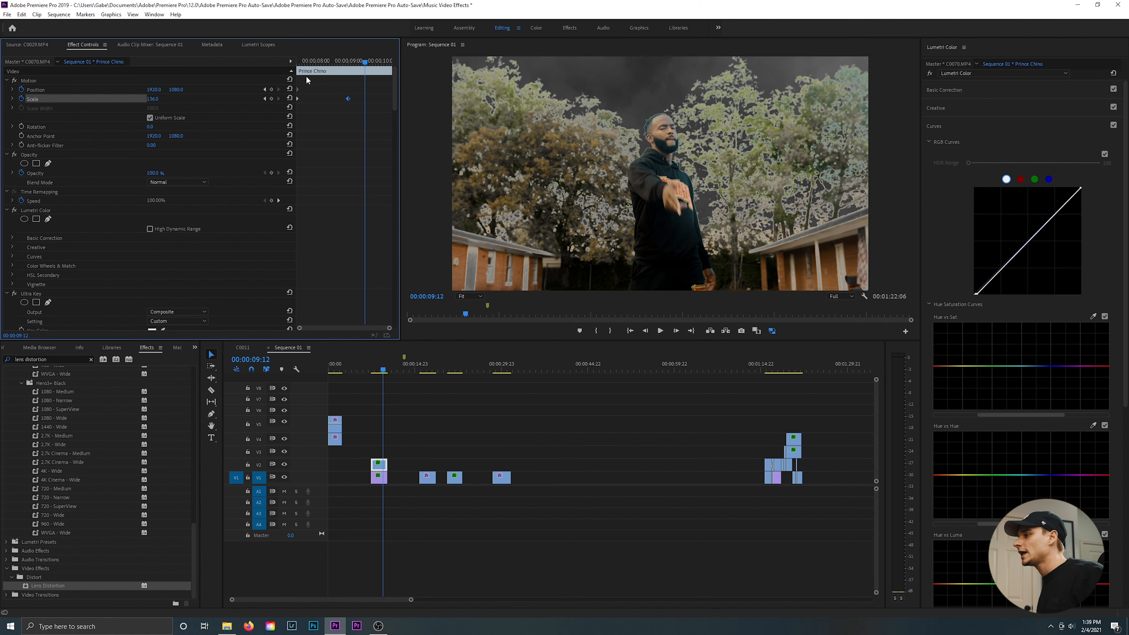
left_click_drag(306, 61, 254, 60)
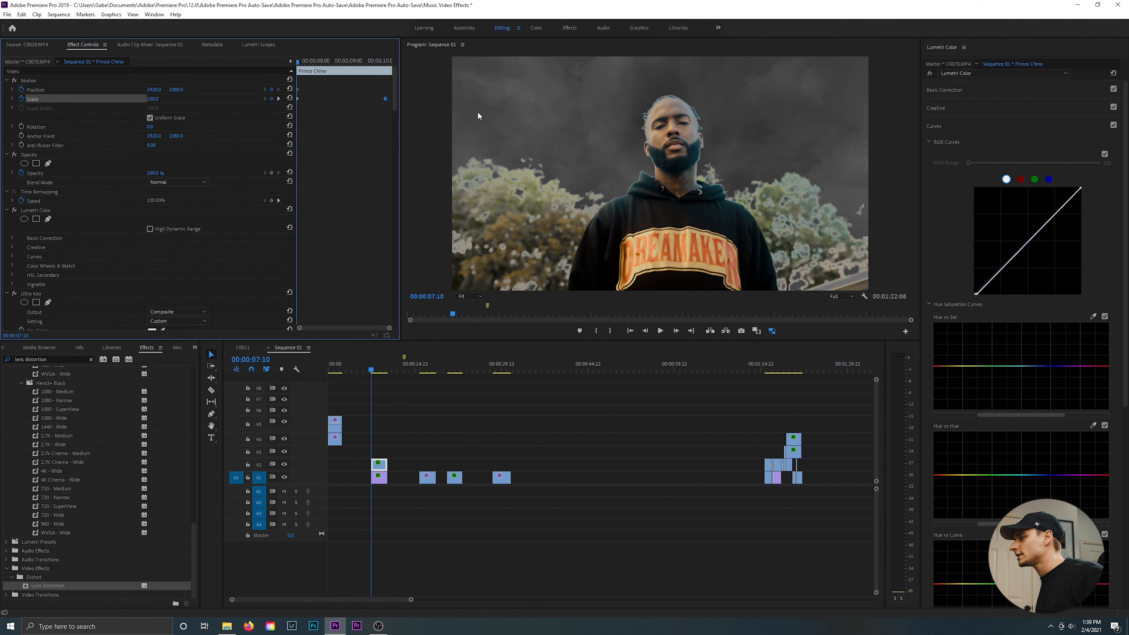
key("space")
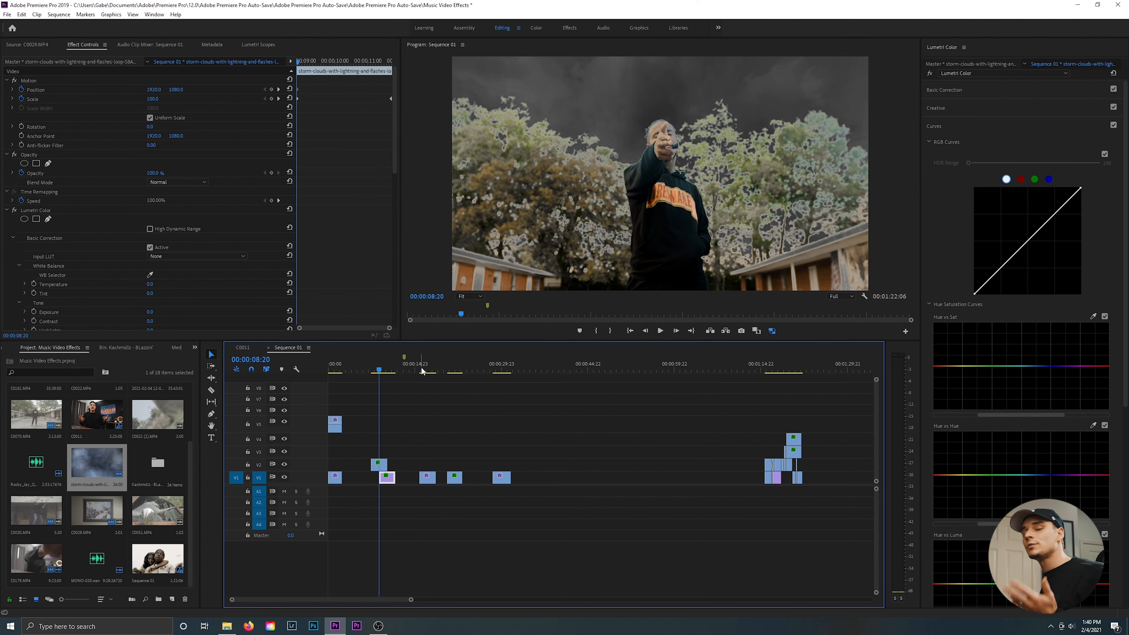
Step: Go to the moving-truck shot at 00:00:16:17 and move its clip earlier on V1
left_click_drag(422, 370, 424, 371)
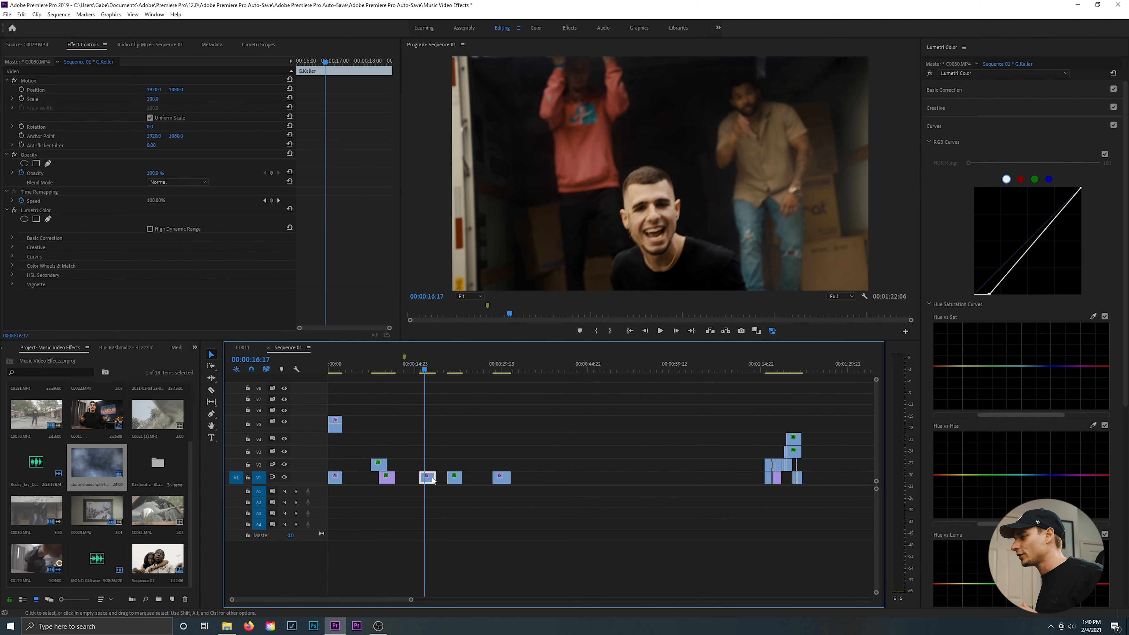
left_click_drag(432, 480, 420, 480)
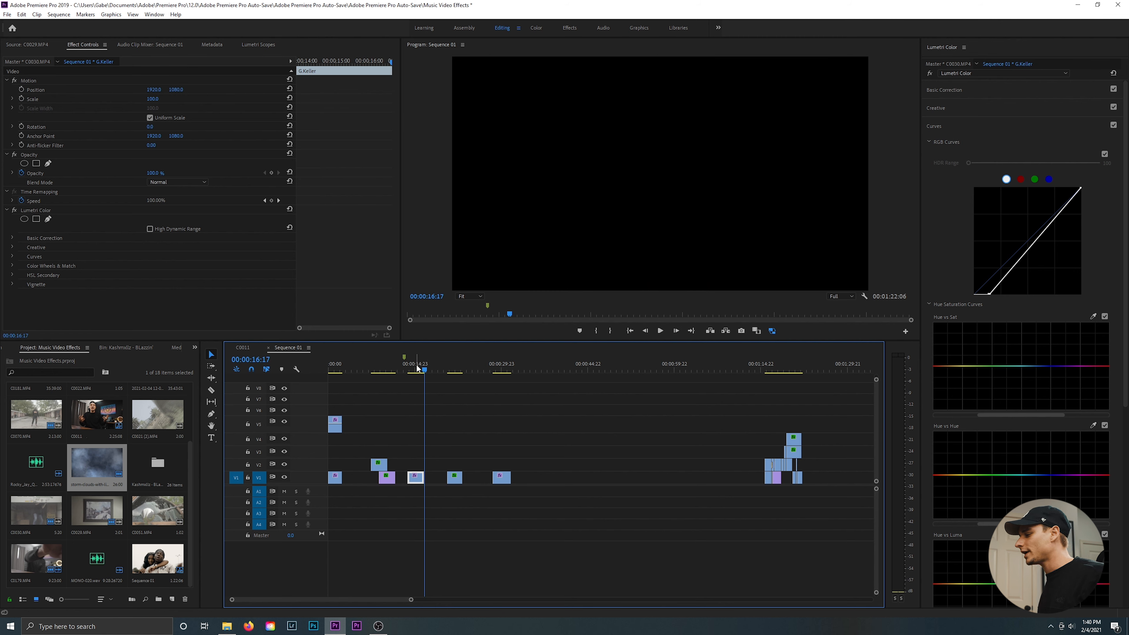
Step: Replay the moving-truck clip from its start to examine where the performer's movement changes
left_click(415, 372)
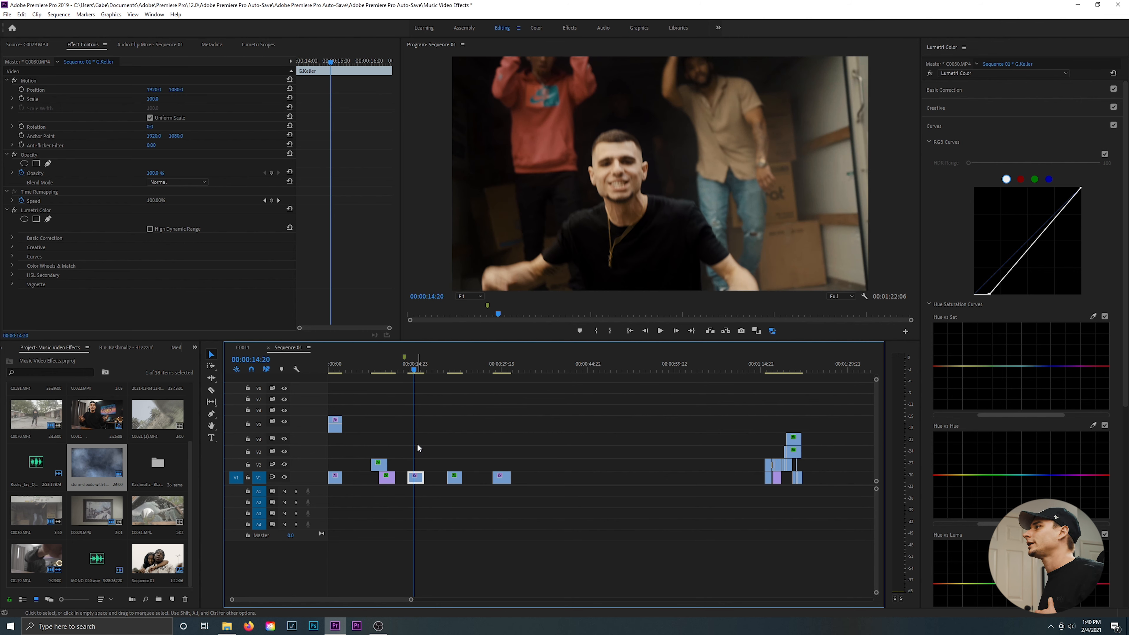
left_click_drag(412, 600, 335, 599)
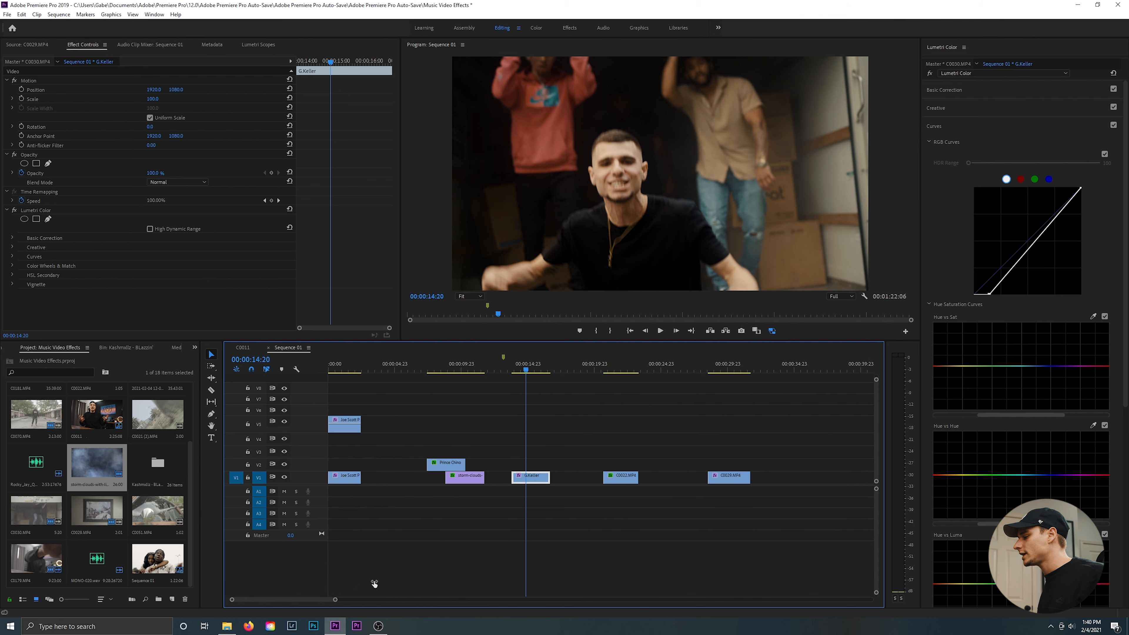
left_click(515, 371)
key("space")
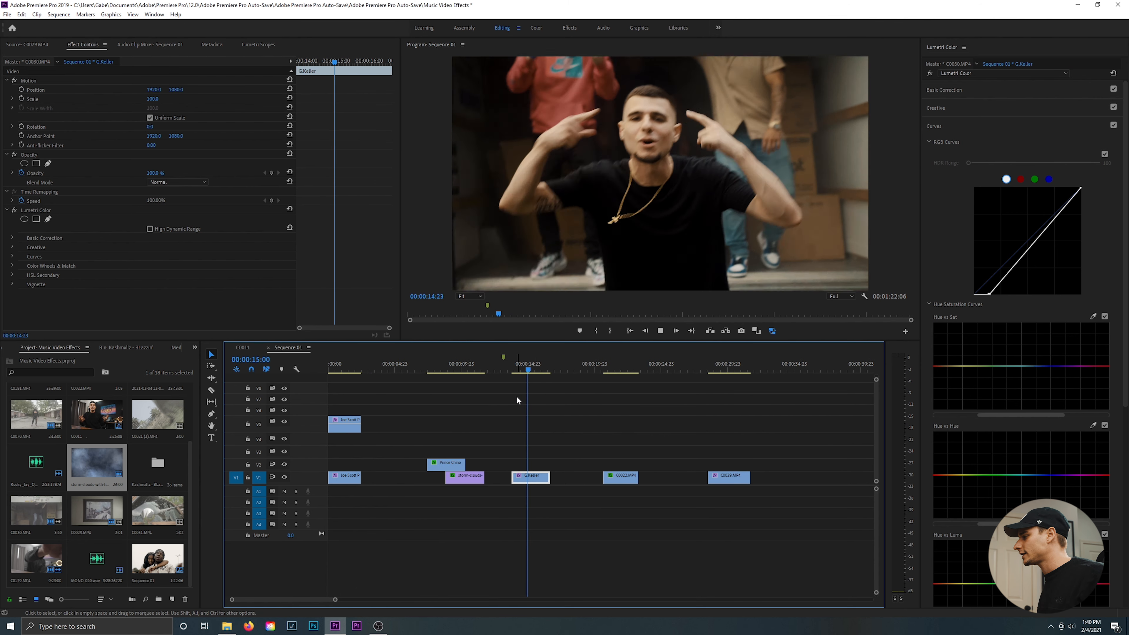
left_click(516, 371)
key("space")
left_click(512, 368)
key("space")
key("space")
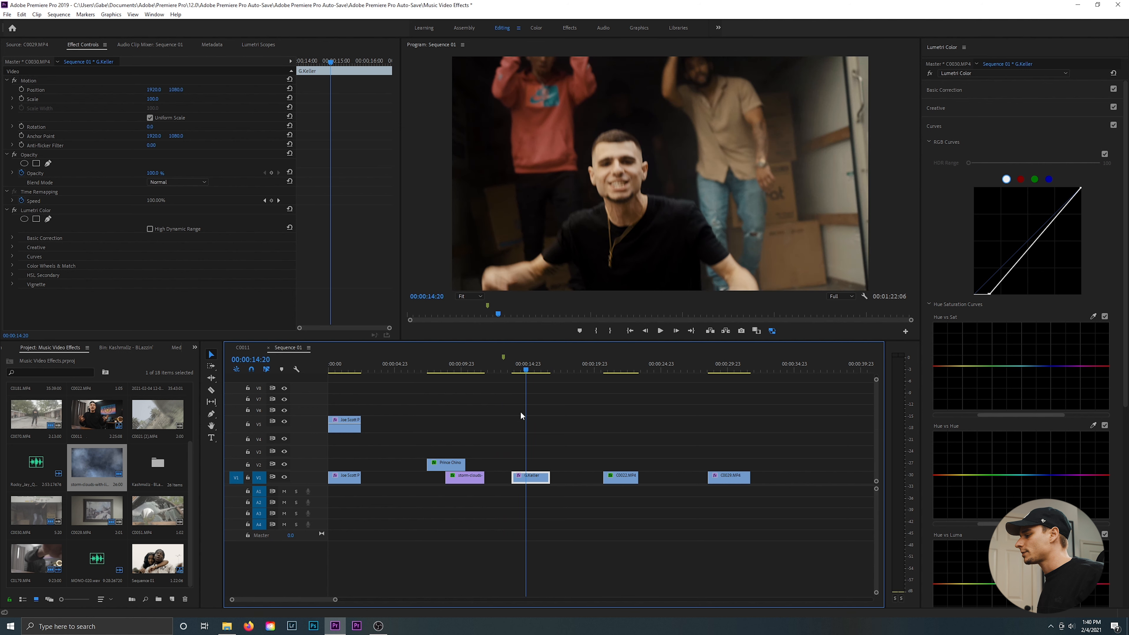
Step: Add sequence markers on the truck clip at 00:00:14:12 and 00:00:15:06
left_click(523, 370)
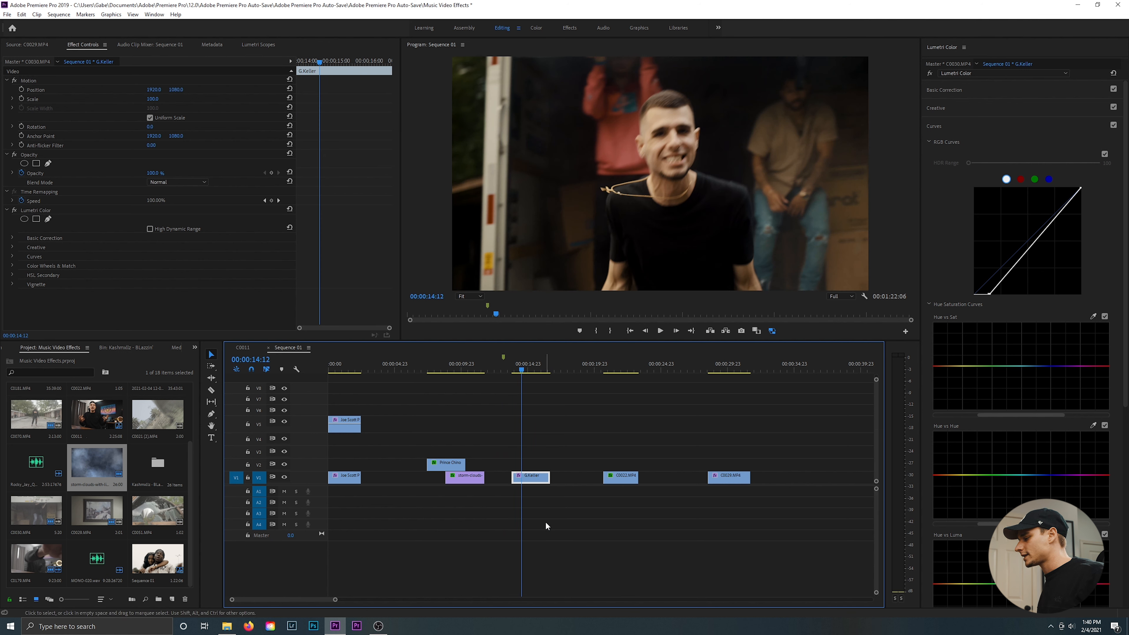
left_click(578, 334)
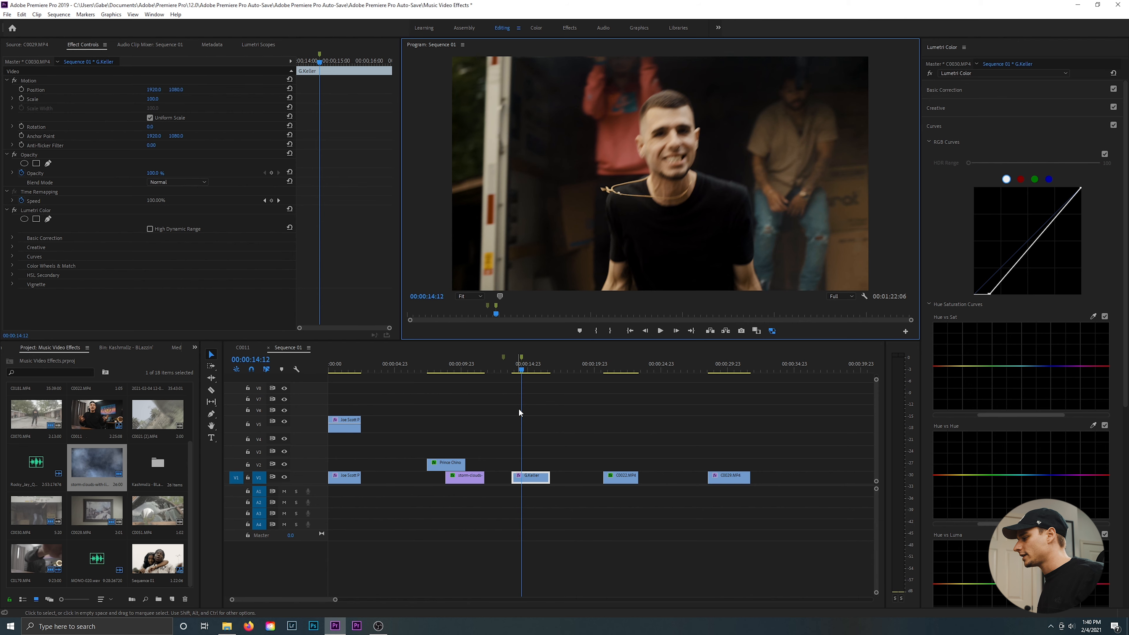
key("space")
key("space")
left_click(579, 331)
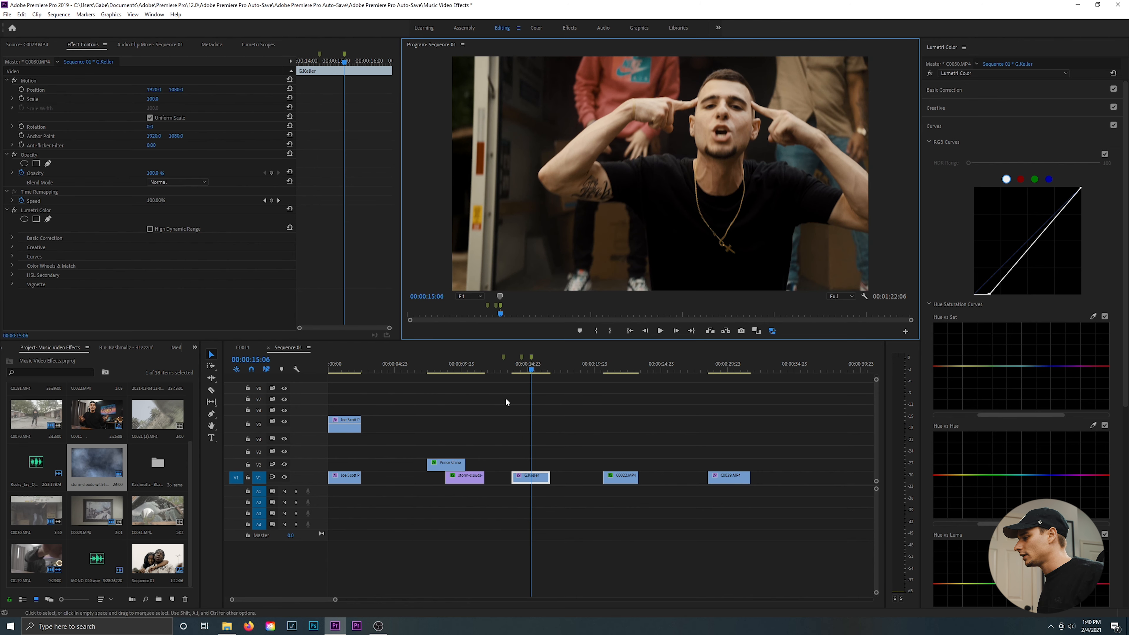
Step: Cut the truck clip on V1 at both markers to isolate its middle segment
left_click_drag(528, 368, 522, 373)
key("c")
left_click(523, 477)
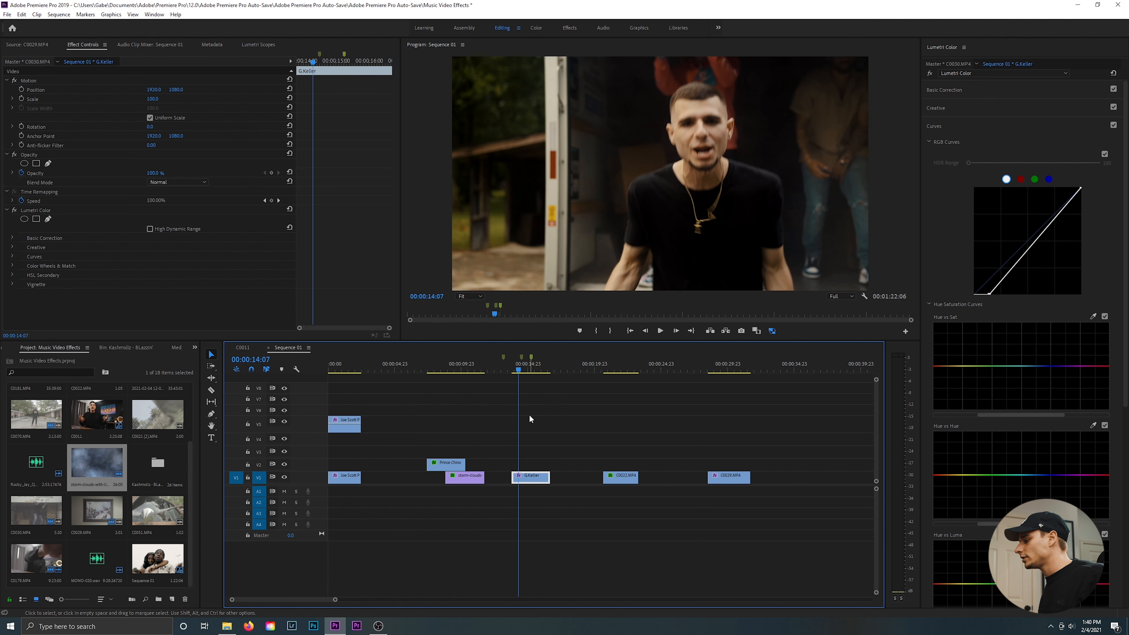
key("c")
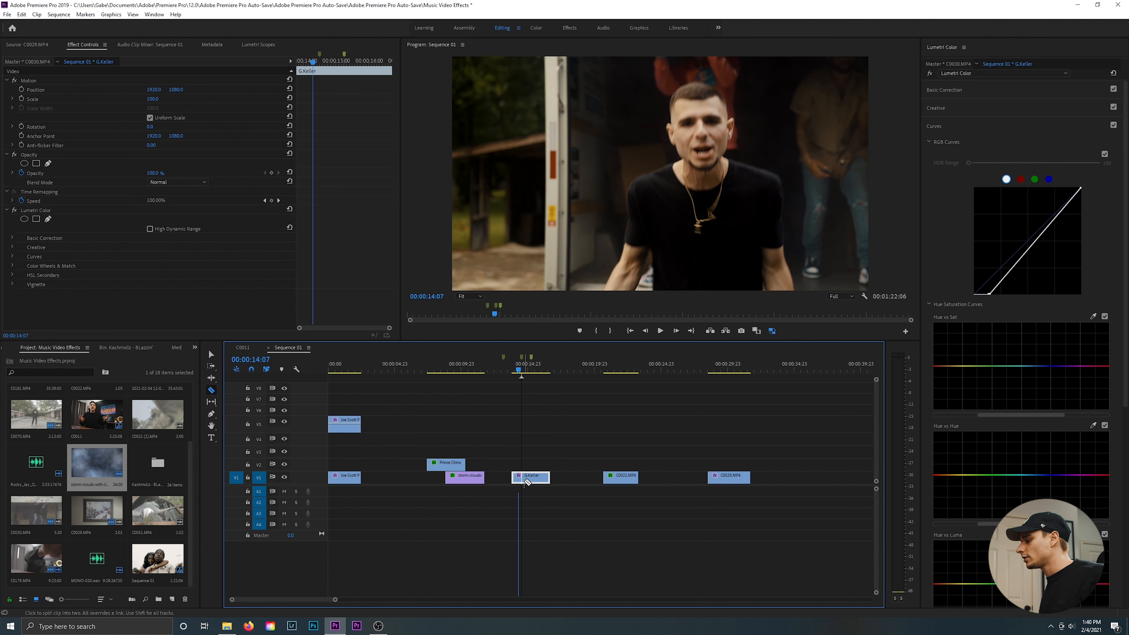
left_click(524, 480)
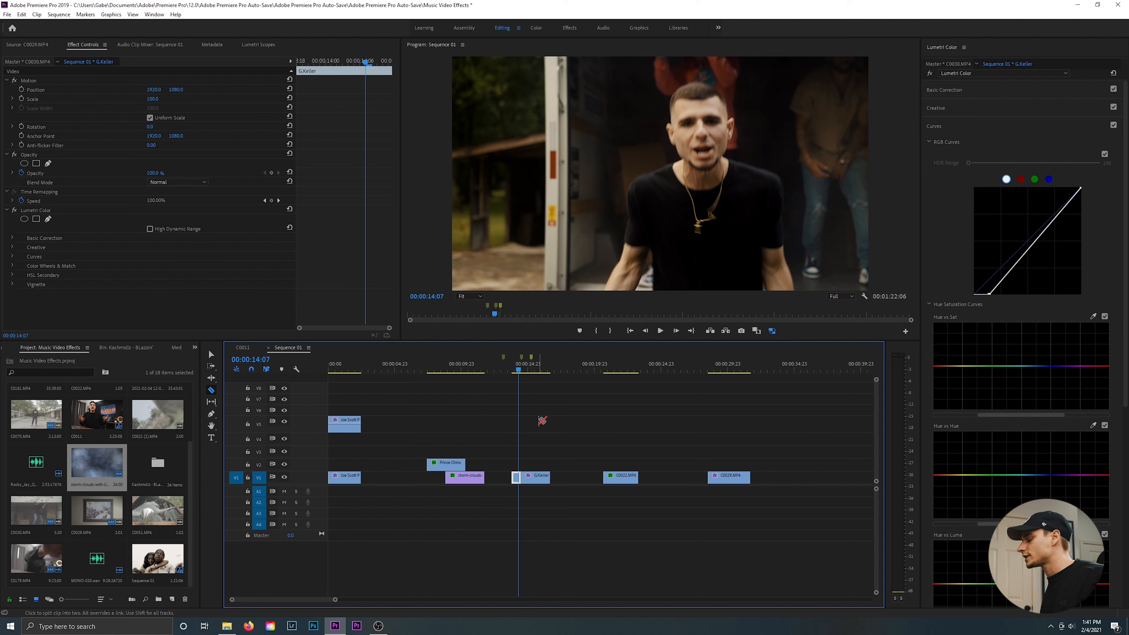
key("space")
key("space")
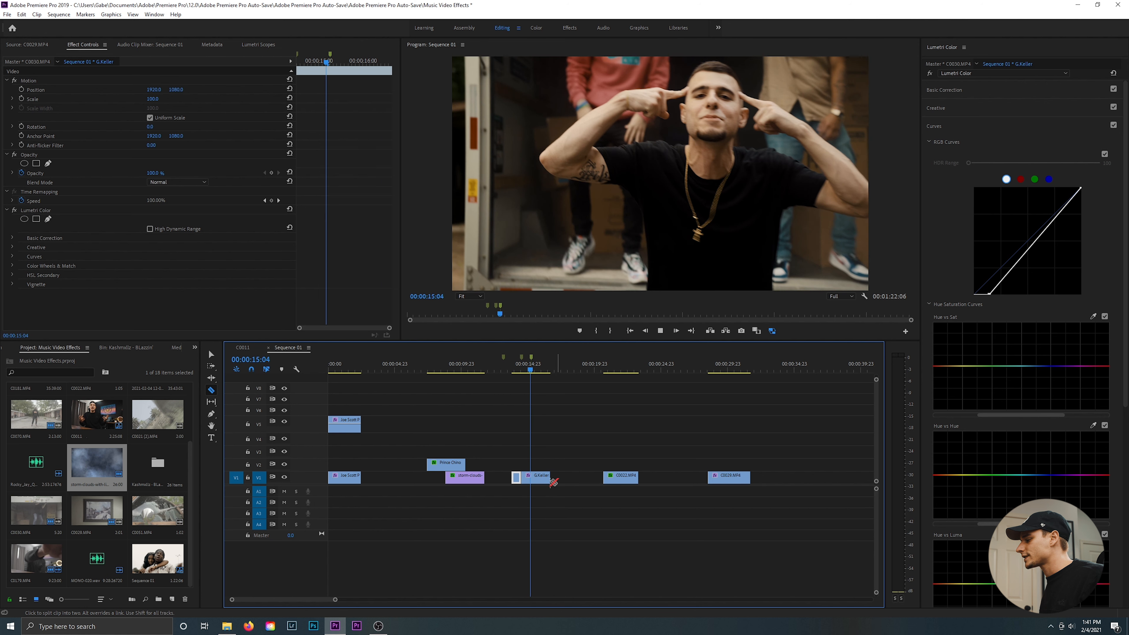
left_click(531, 479)
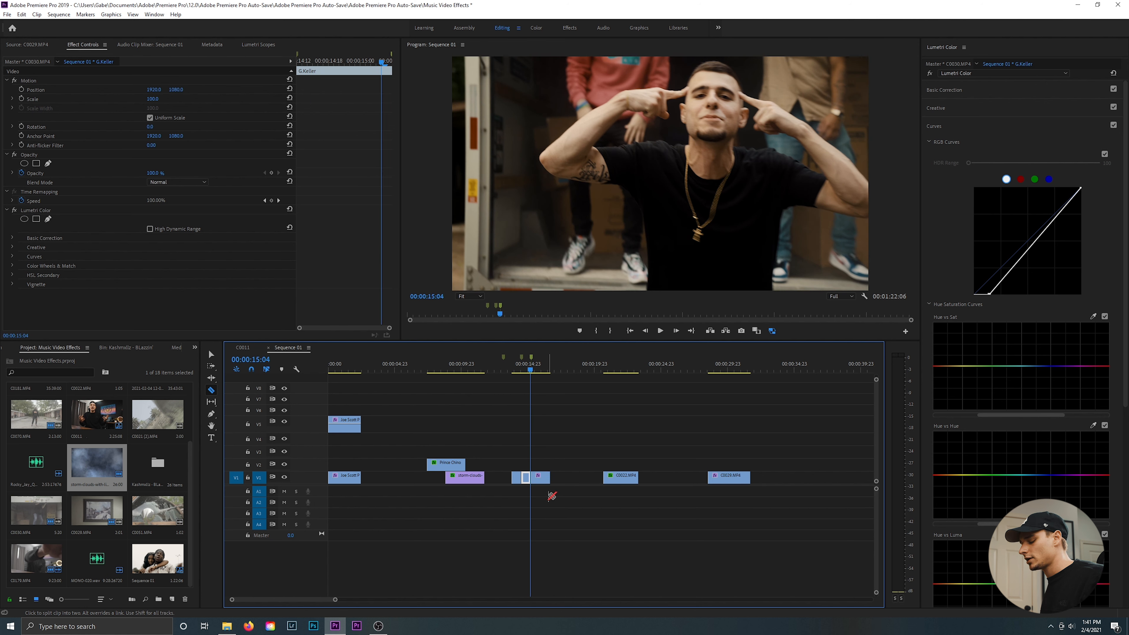
key("v")
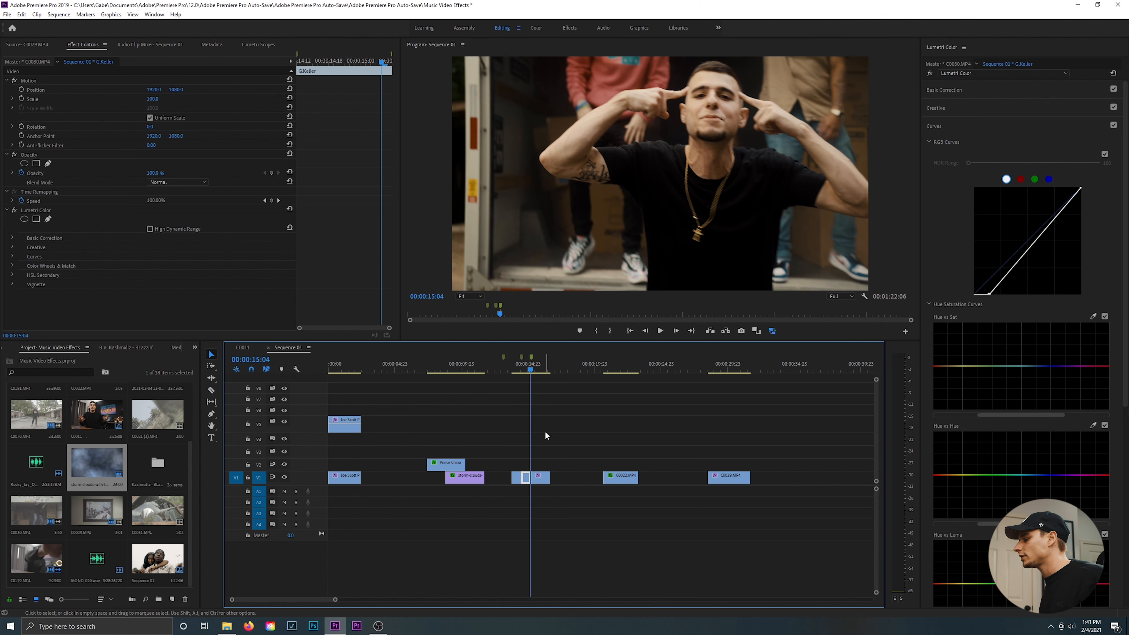
Step: Duplicate the truck clip's middle segment onto V2 directly above the original
left_click_drag(530, 371, 520, 371)
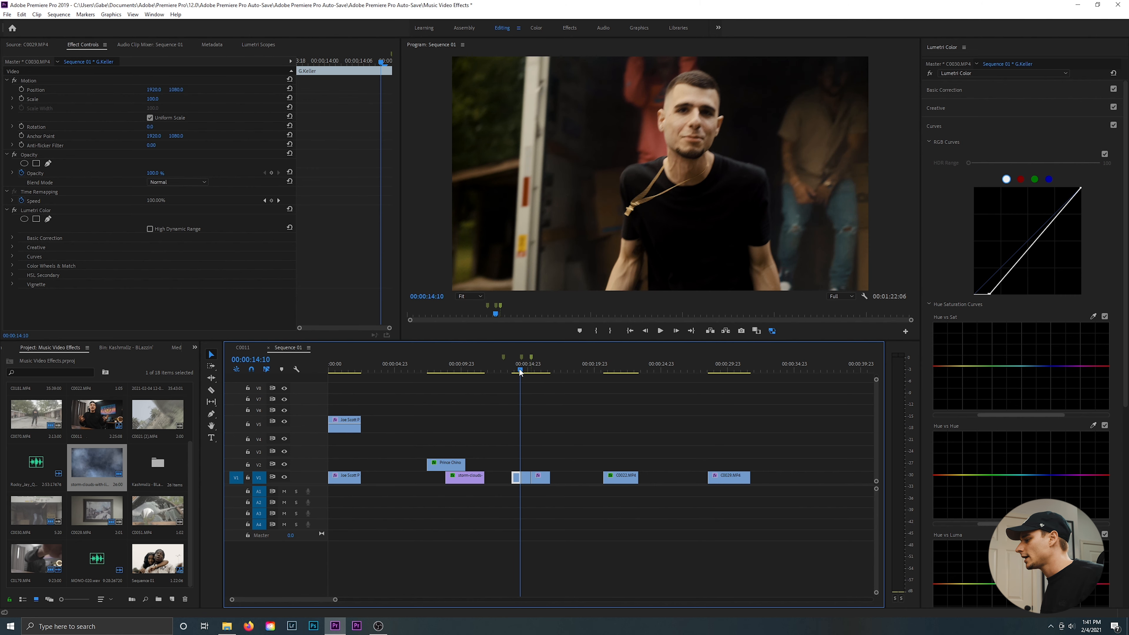
left_click(527, 372)
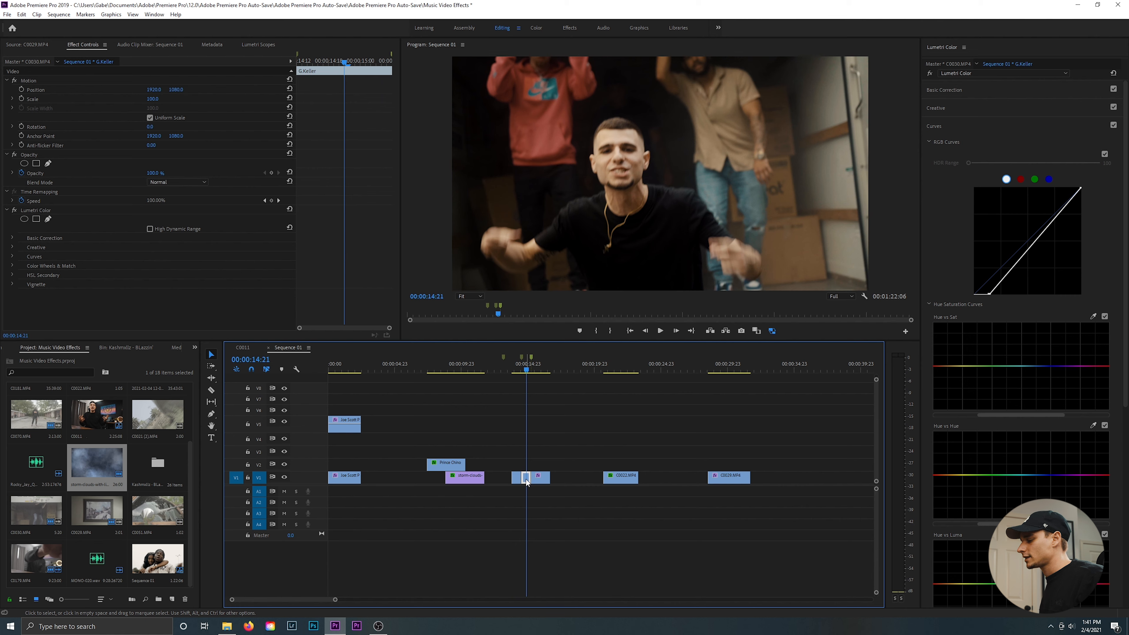
left_click_drag(526, 482, 526, 464)
left_click_drag(525, 370, 524, 366)
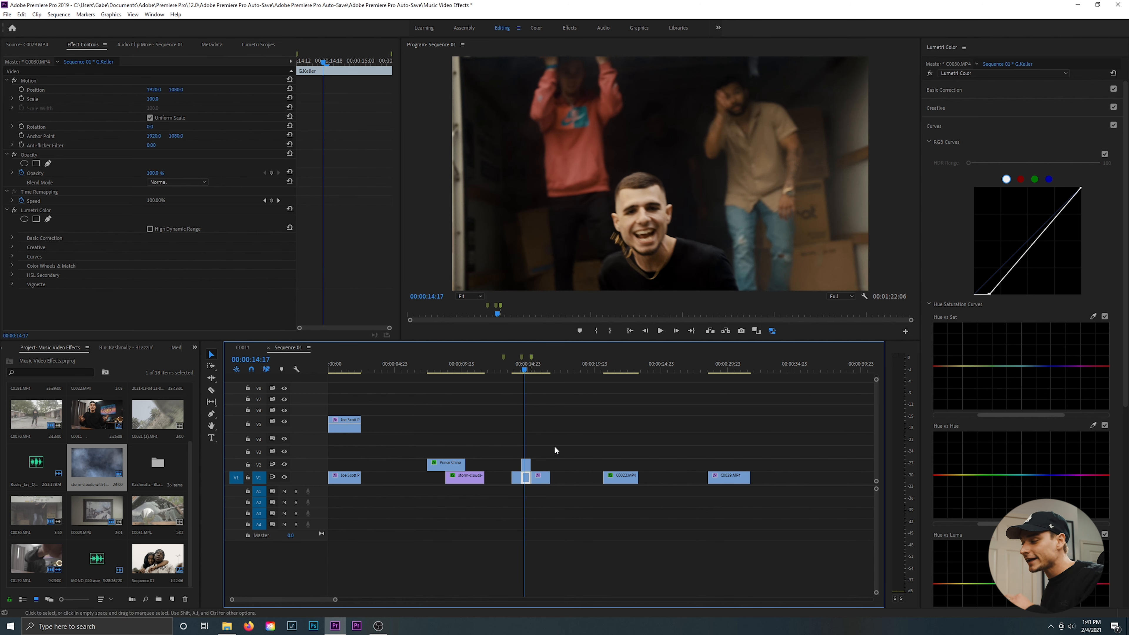
Step: Slow down the truck clip's middle segment on V1 through its Speed/Duration settings
right_click(527, 484)
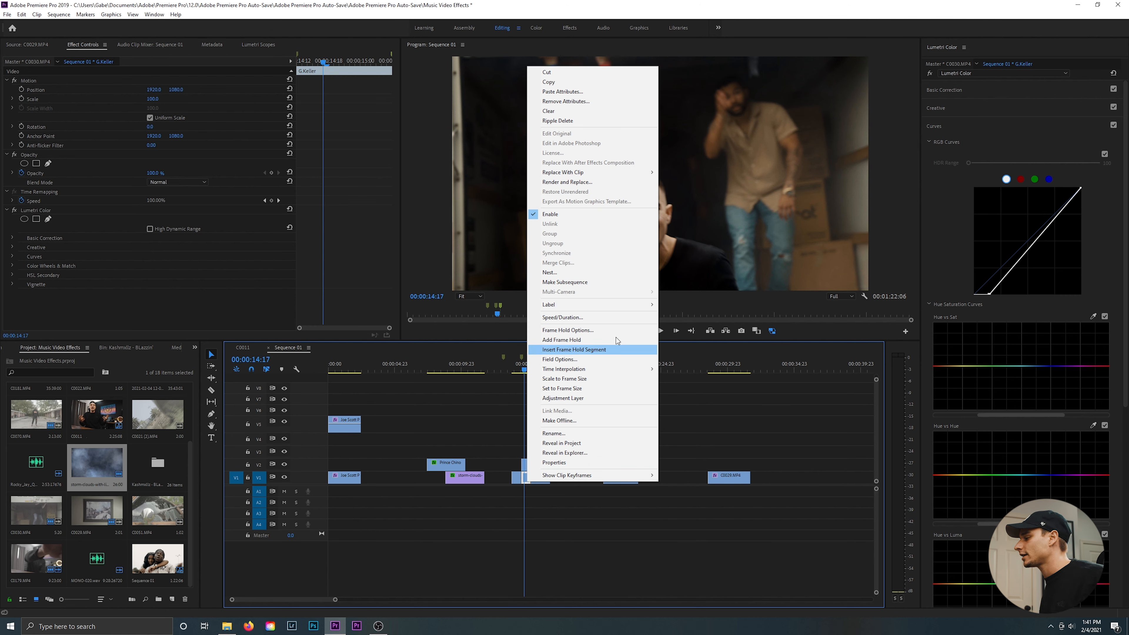
left_click(616, 319)
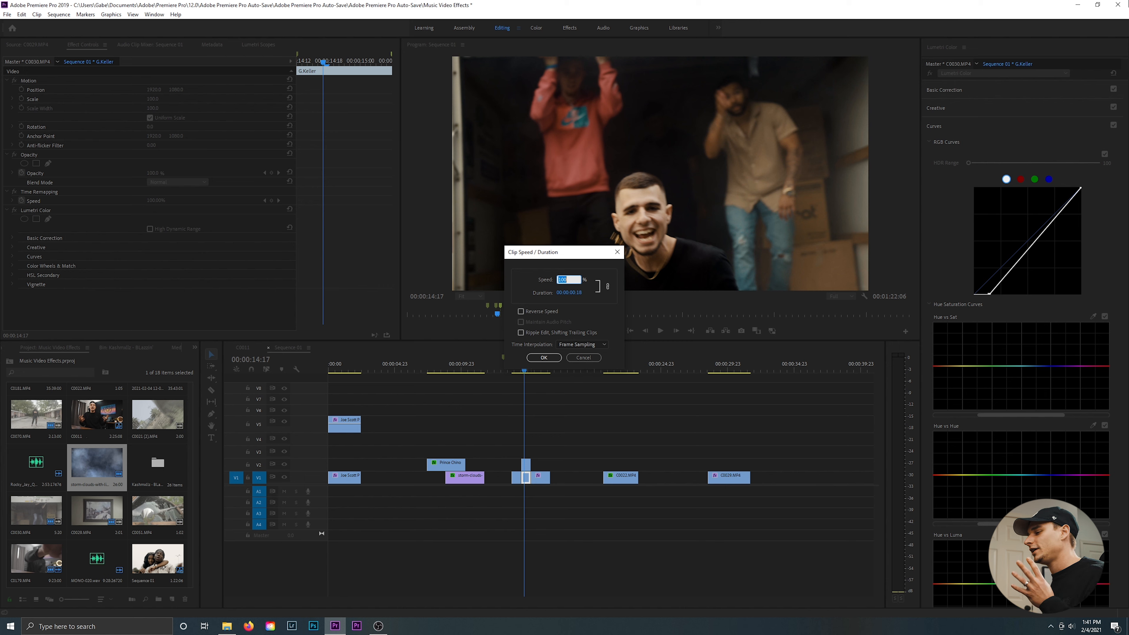
key("Return")
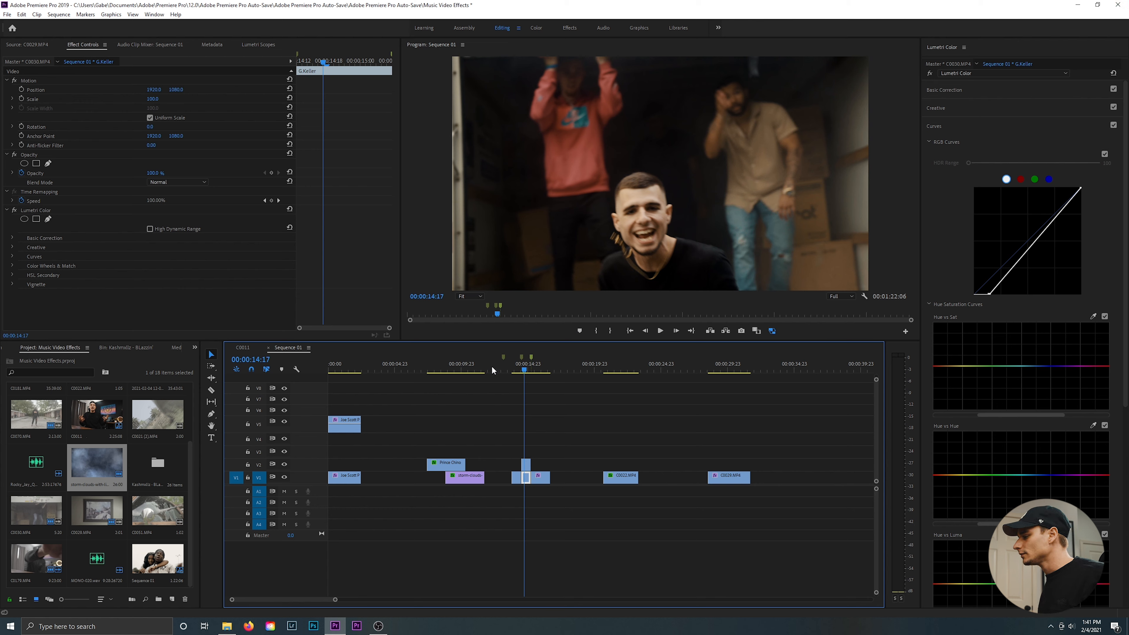
Step: Reduce the V2 copy's Opacity to 59% at 00:00:14:17 so the V1 segment shows through, and preview the blend
key("space")
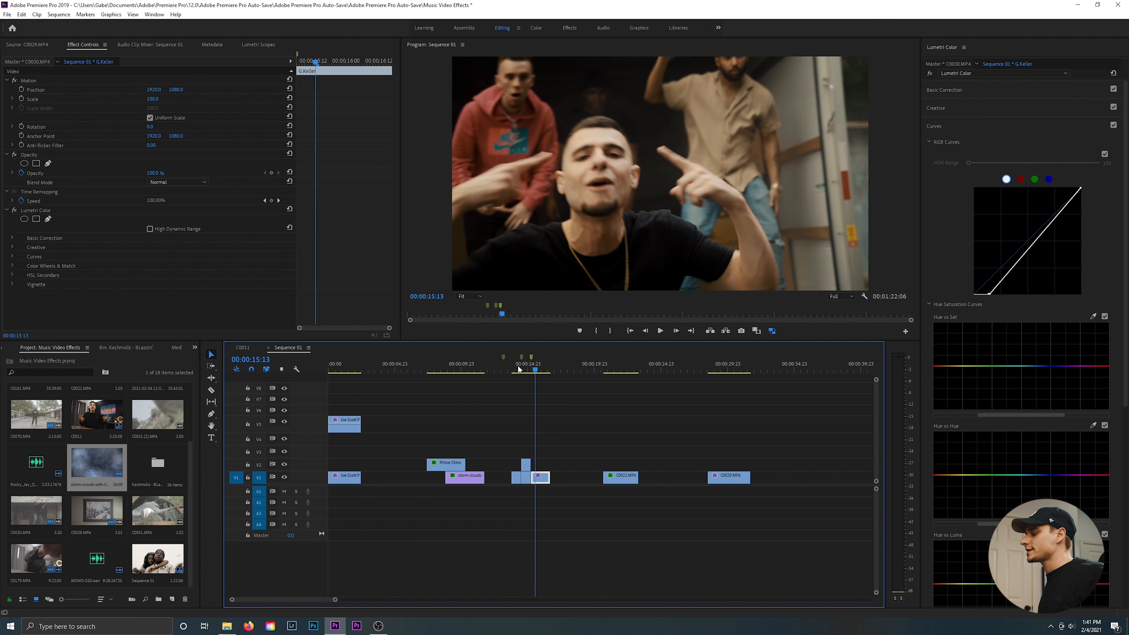
left_click(522, 369)
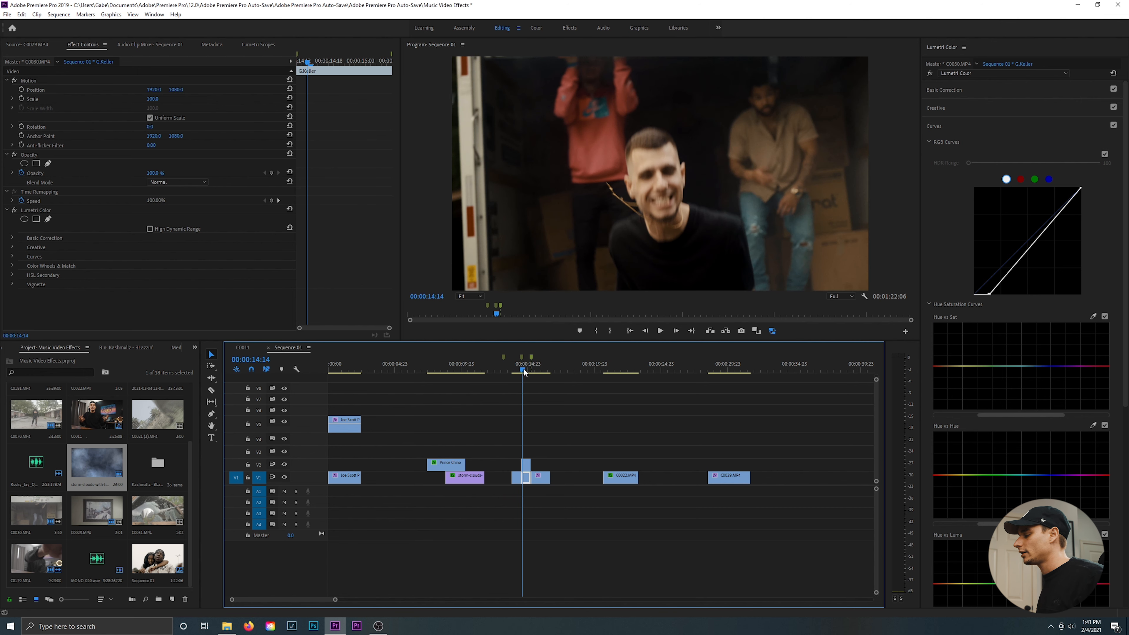
key("Right")
key("Right")
key("Right")
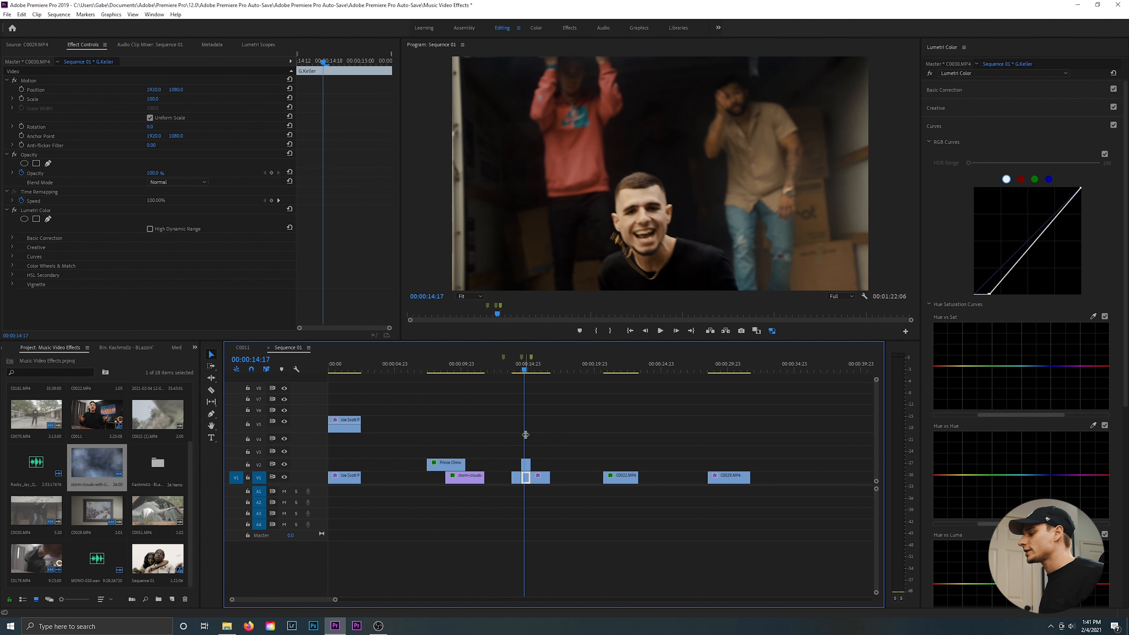
left_click(527, 466)
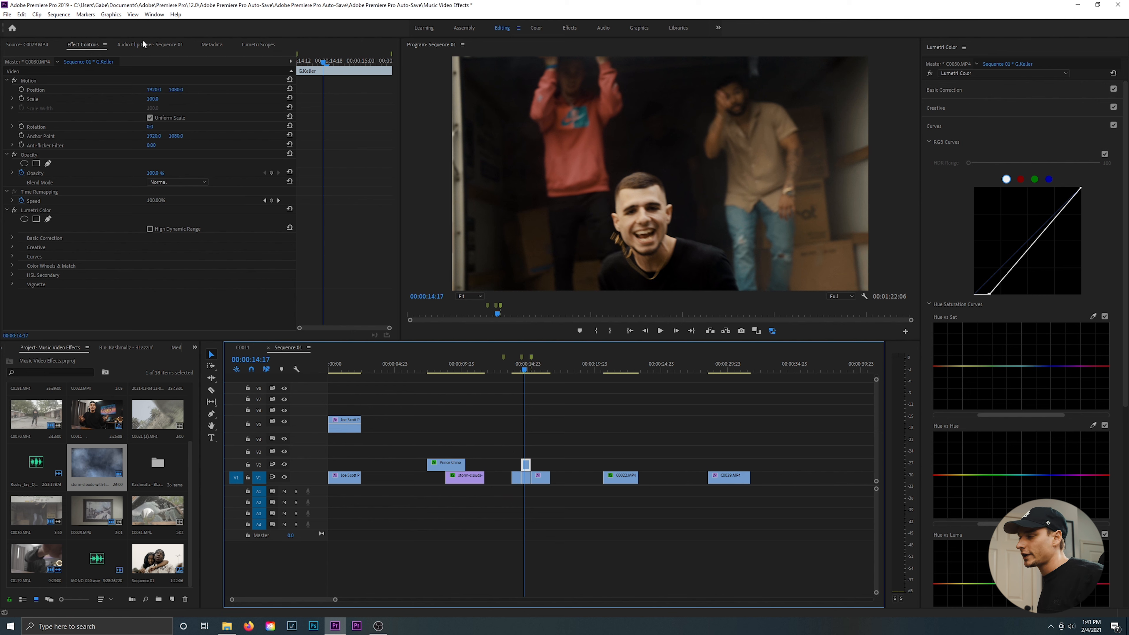
left_click(168, 176)
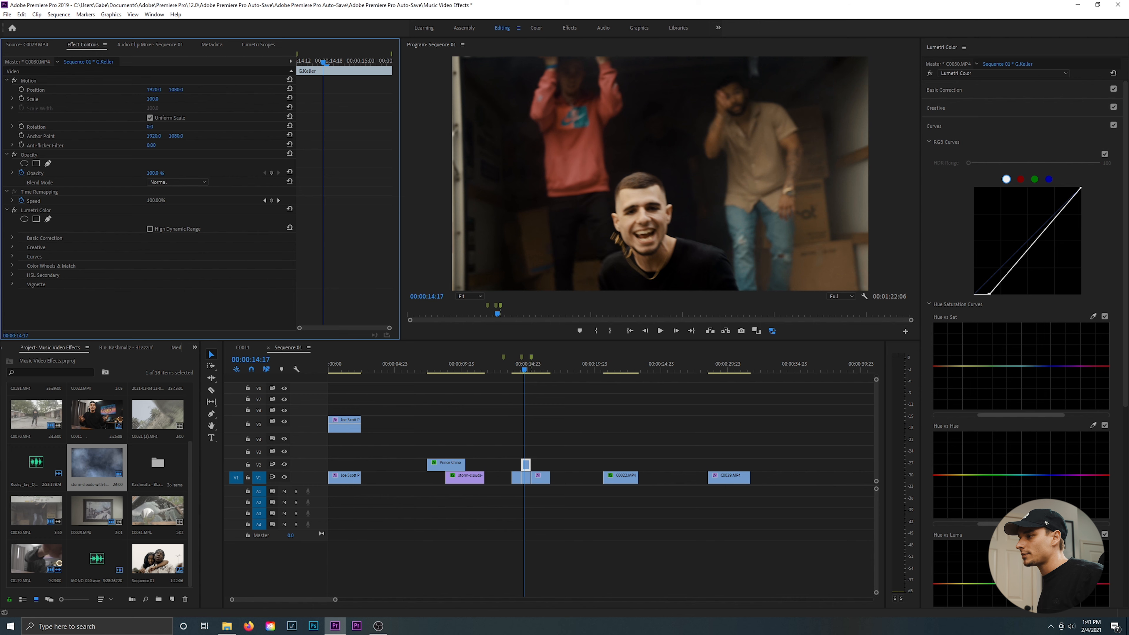
left_click_drag(160, 172, 150, 173)
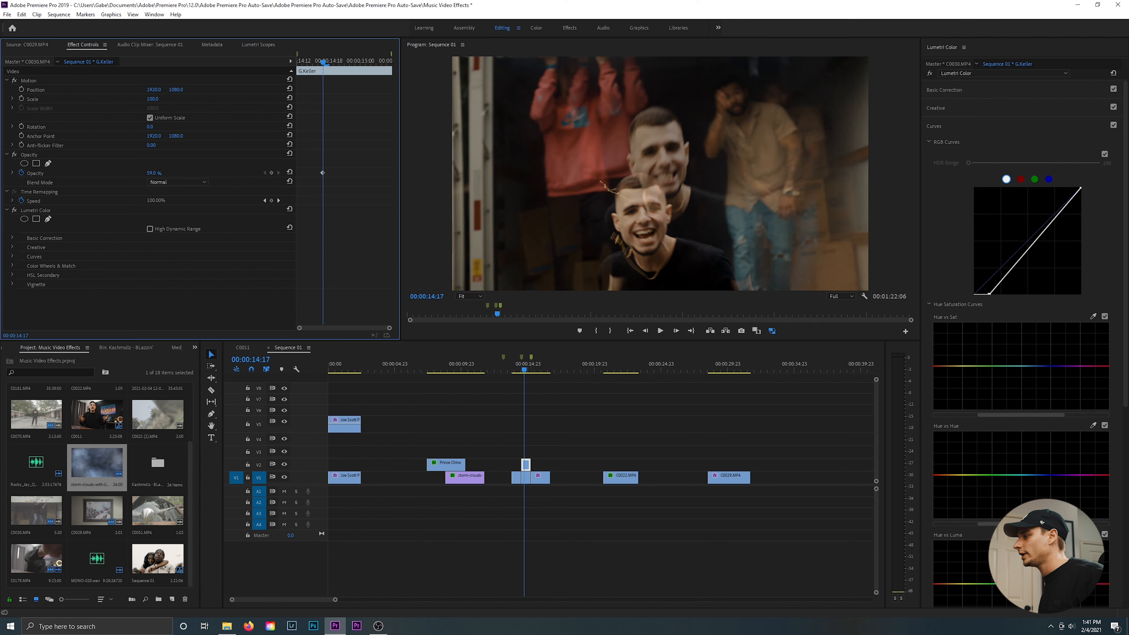
key("space")
key("space")
Step: Set the middle V1 segment's Lumetri Basic Correction Saturation to 0 and preview the desaturated ghost layer
mouse_move(516, 365)
left_mouse_down()
mouse_move(532, 367)
mouse_move(525, 373)
left_mouse_up()
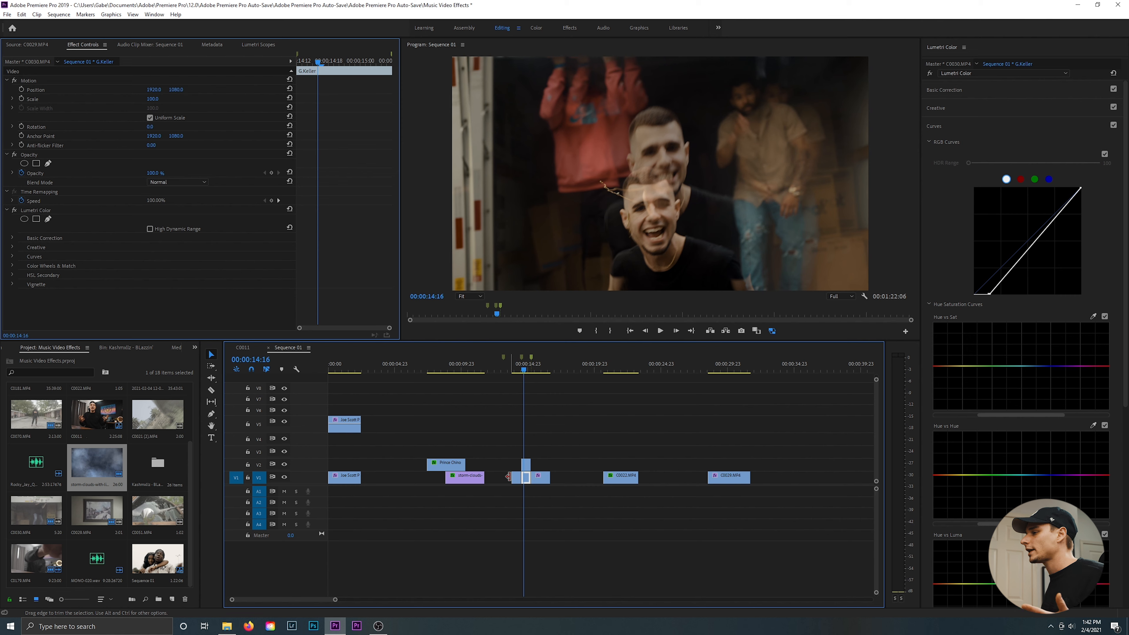
left_click(527, 483)
left_click(526, 481)
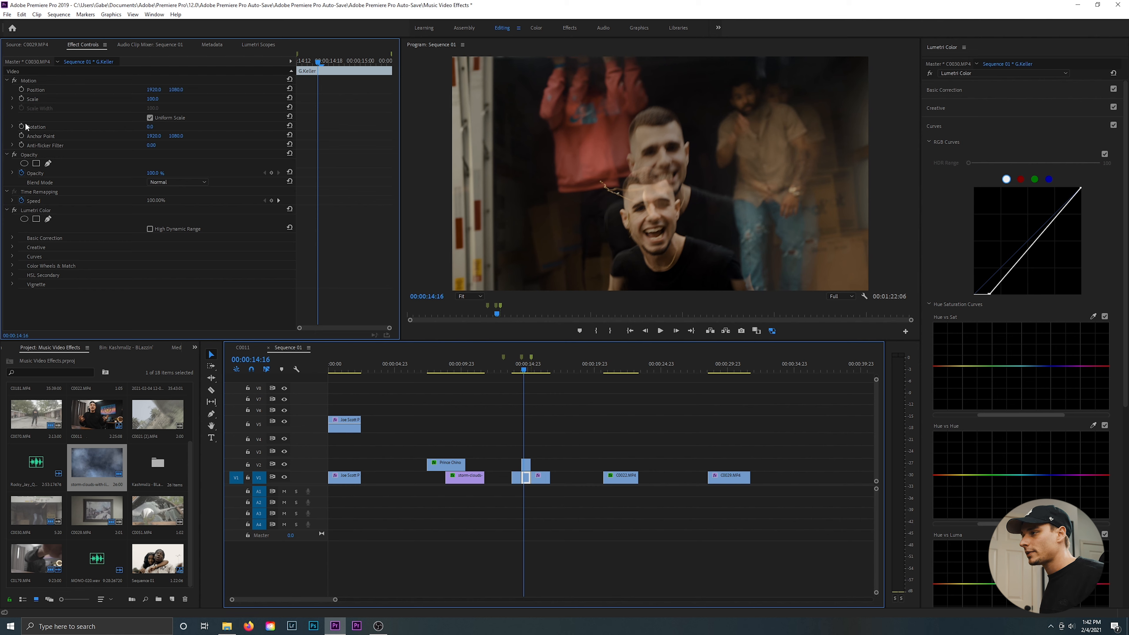
left_click(13, 238)
scroll(153, 321, "down", 4)
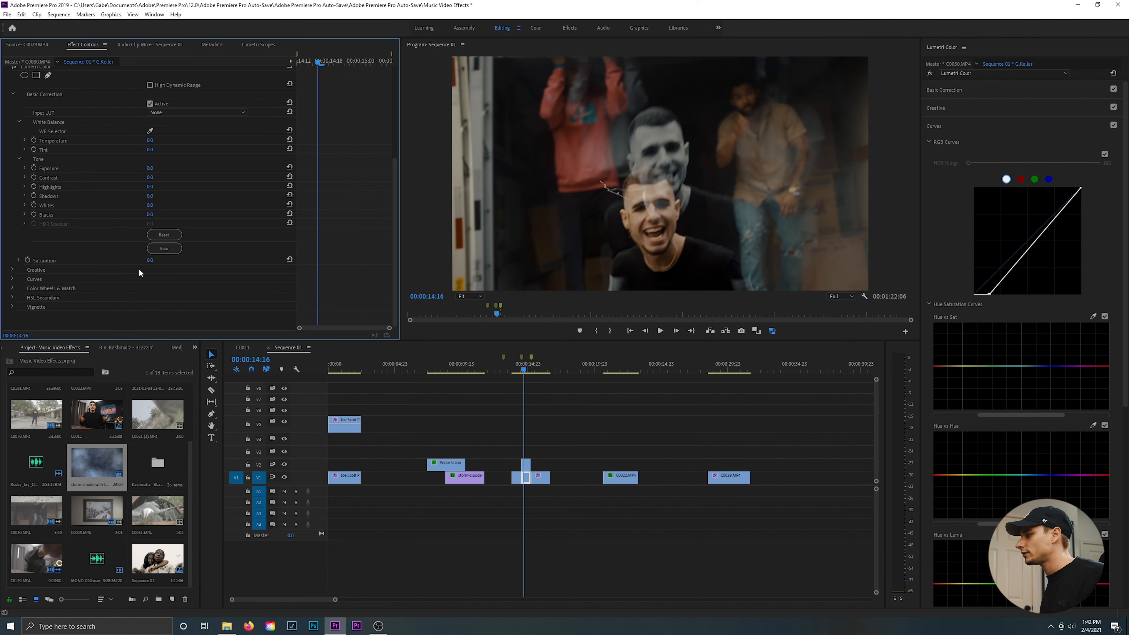
left_click(515, 372)
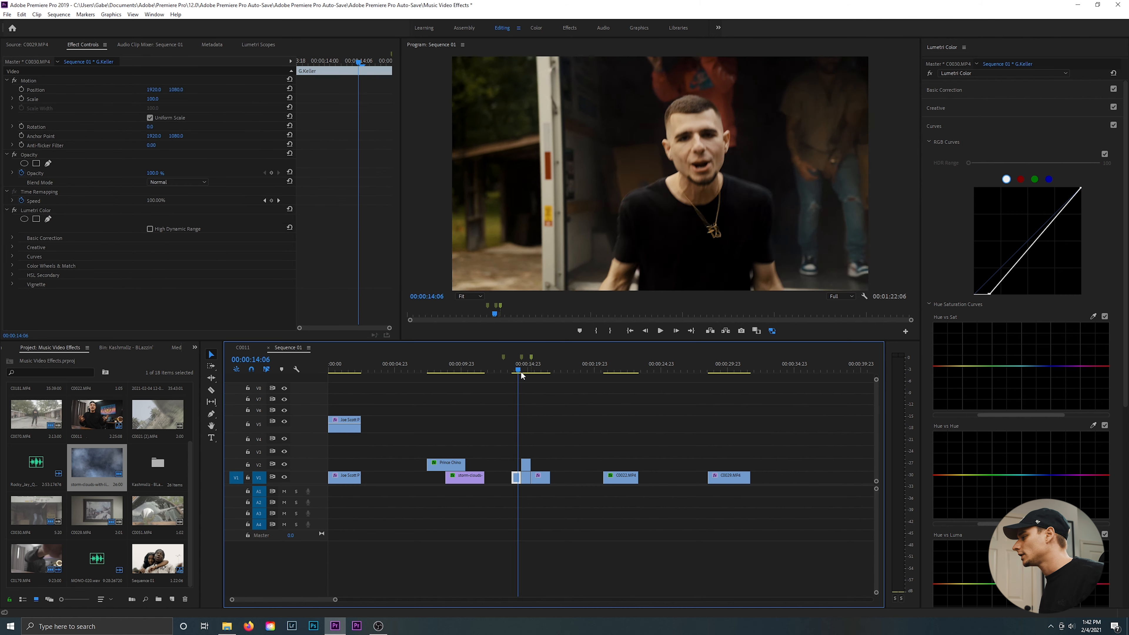
key("space")
key("space")
left_click(518, 370)
key("space")
Step: Keyframe the middle V1 segment's Position and Scale at its start, and place a second Scale keyframe of 182 at its end
left_click_drag(519, 367, 524, 369)
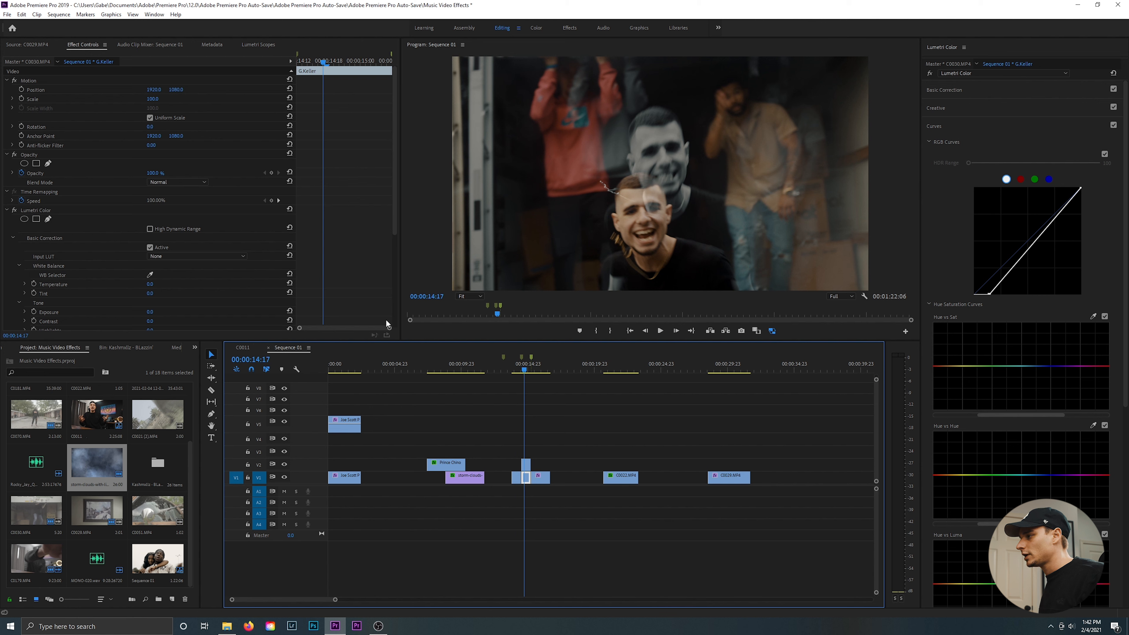
left_click(21, 89)
left_click(22, 99)
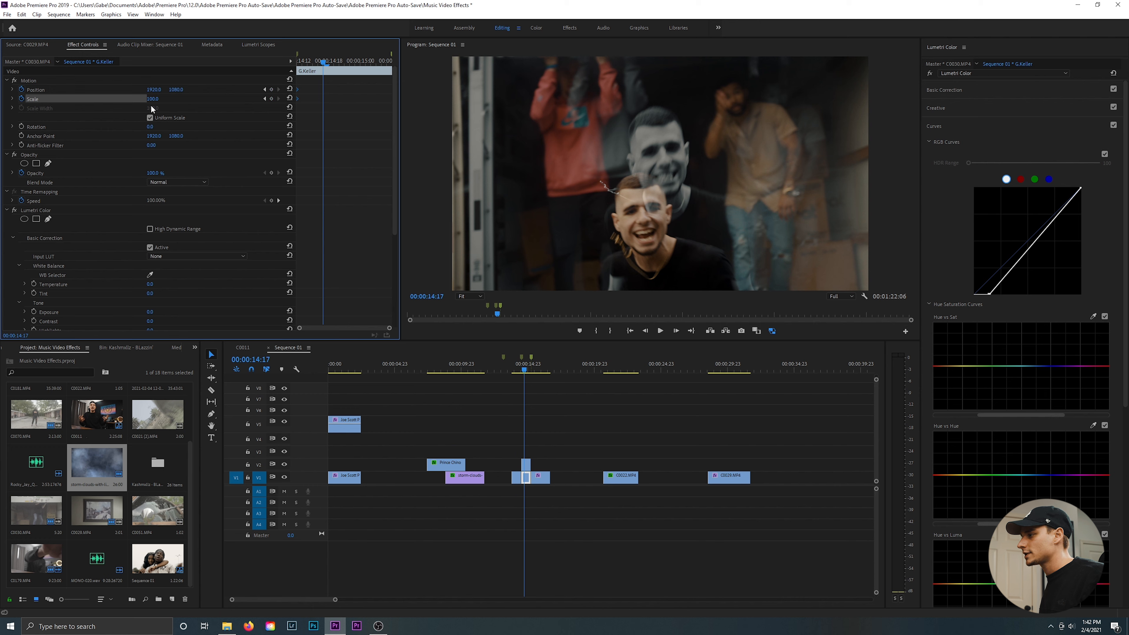
mouse_move(153, 99)
left_mouse_down()
mouse_move(182, 101)
mouse_move(165, 99)
left_mouse_up()
left_click_drag(323, 100, 391, 100)
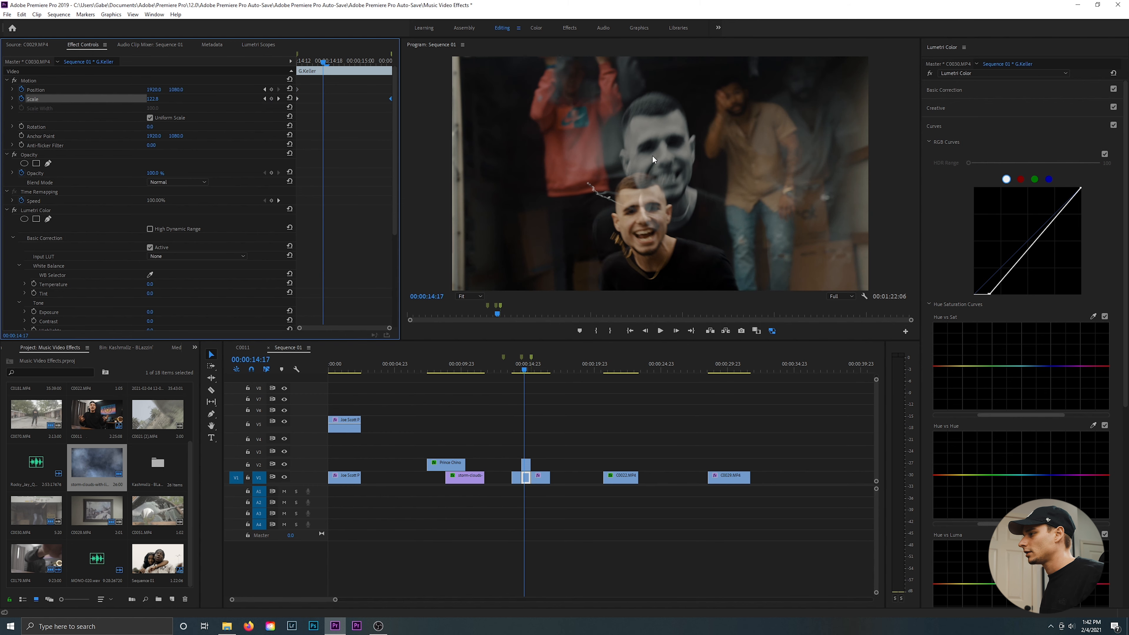
Step: Replay the truck shot repeatedly to examine the desaturated ghost layer's zoom
left_click(522, 369)
key("space")
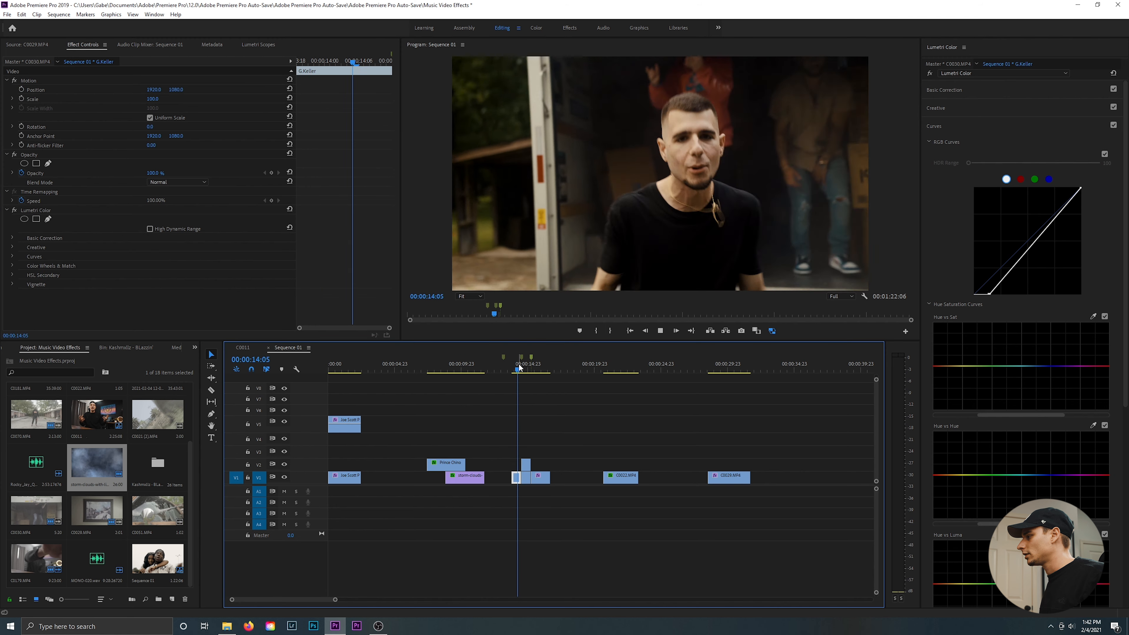
left_click(515, 369)
key("space")
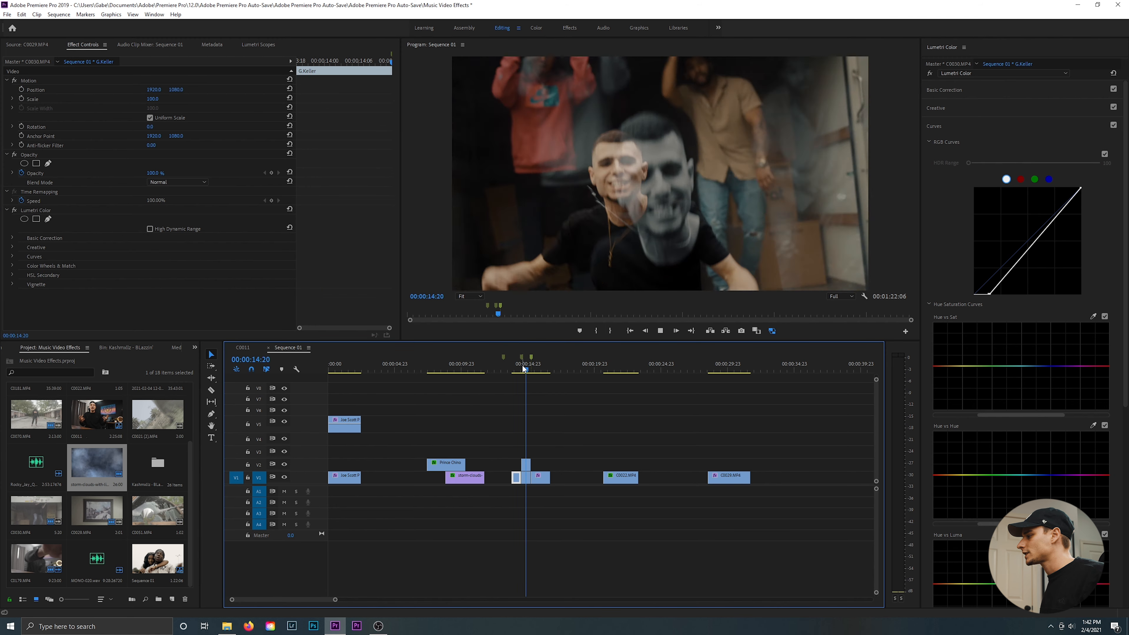
left_click(521, 369)
key("space")
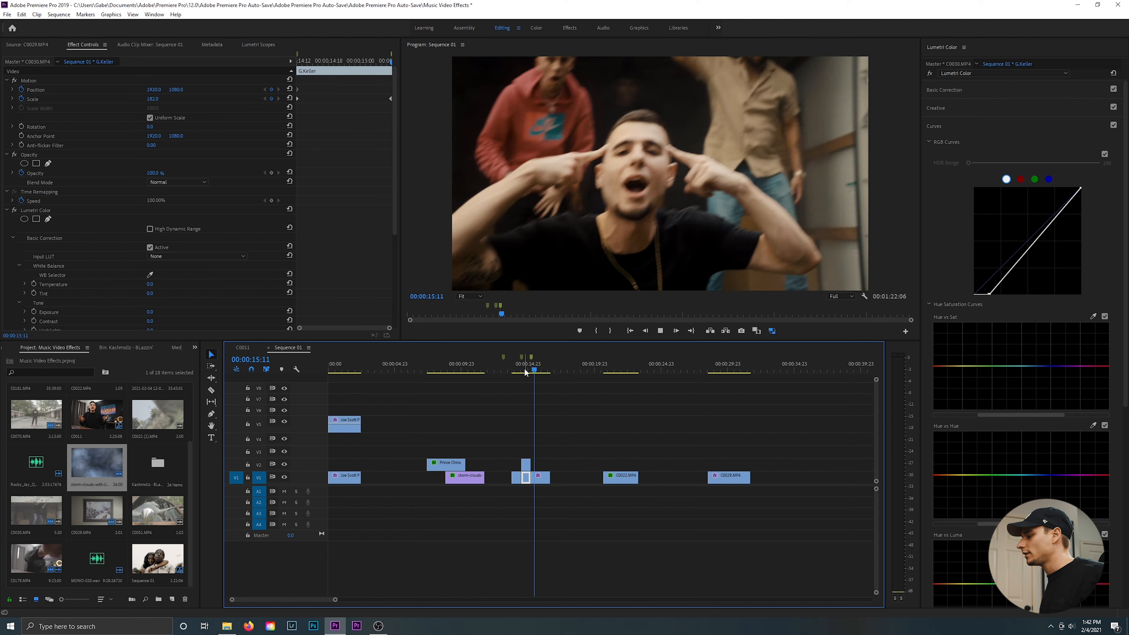
Step: Find the Lens Distortion effect and apply it to the middle V1 segment of the truck shot
key("space")
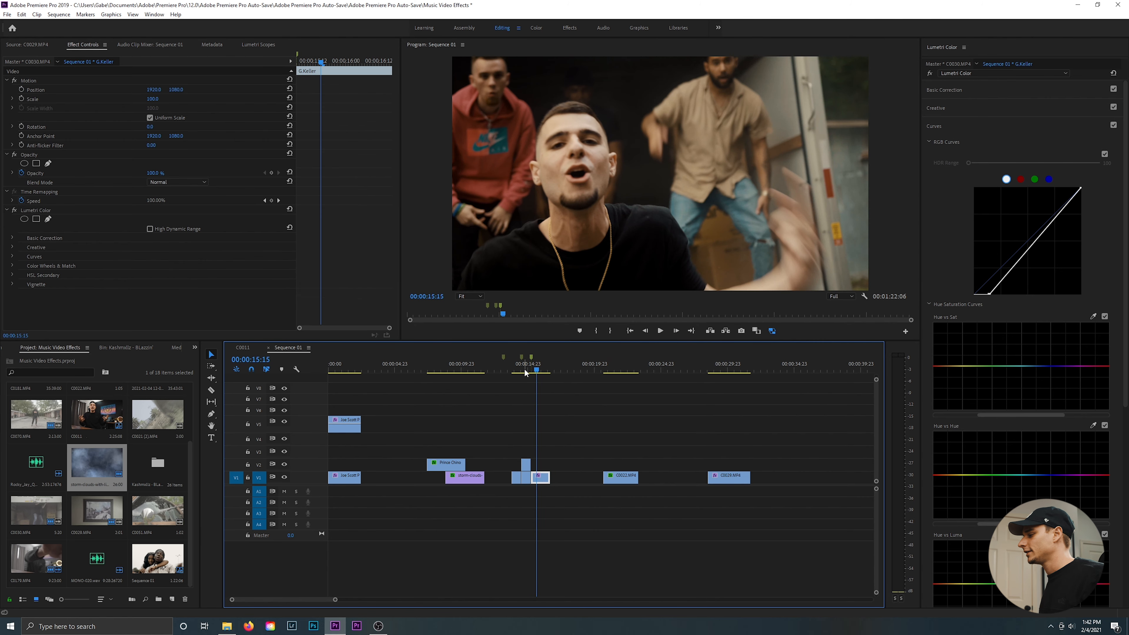
left_click(523, 368)
left_click(196, 348)
left_click(222, 420)
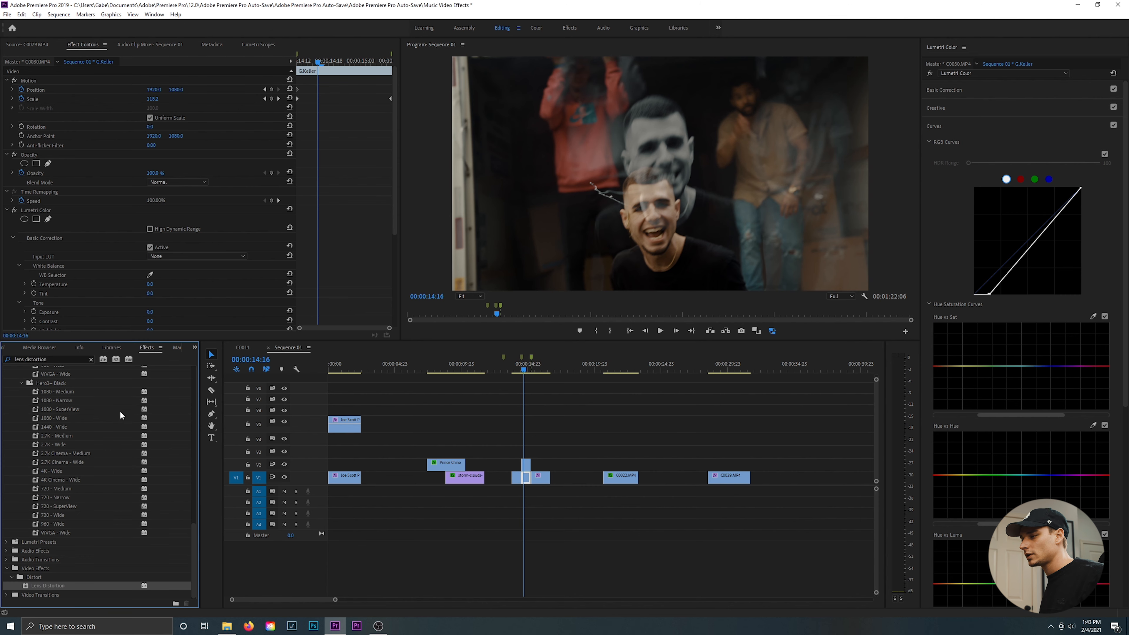
left_click(91, 360)
left_click(86, 359)
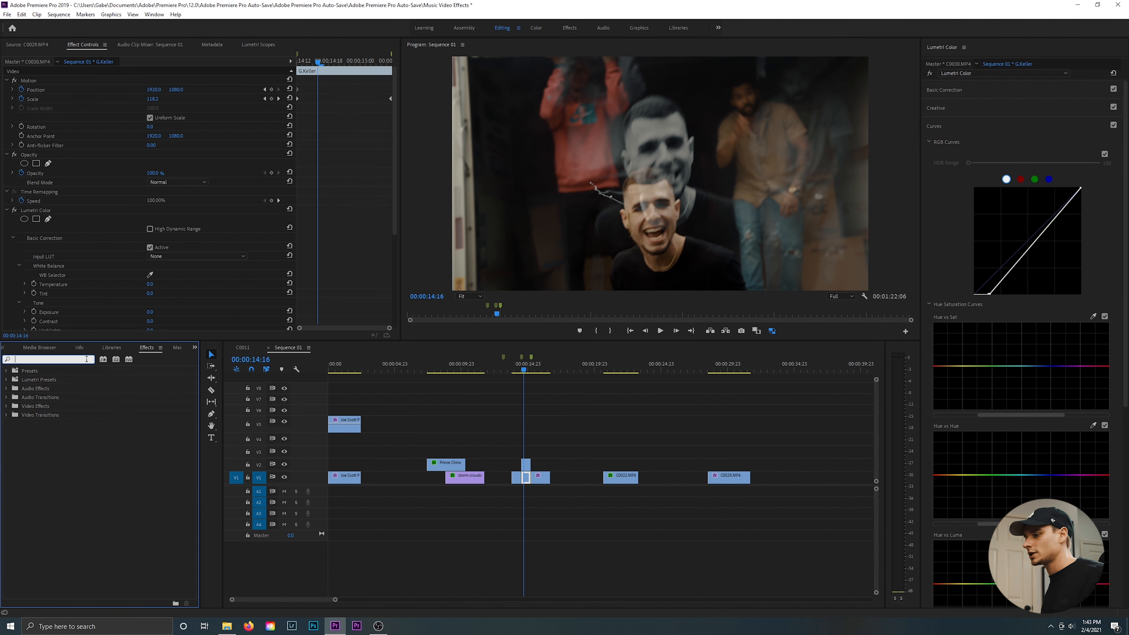
type("lens dsi")
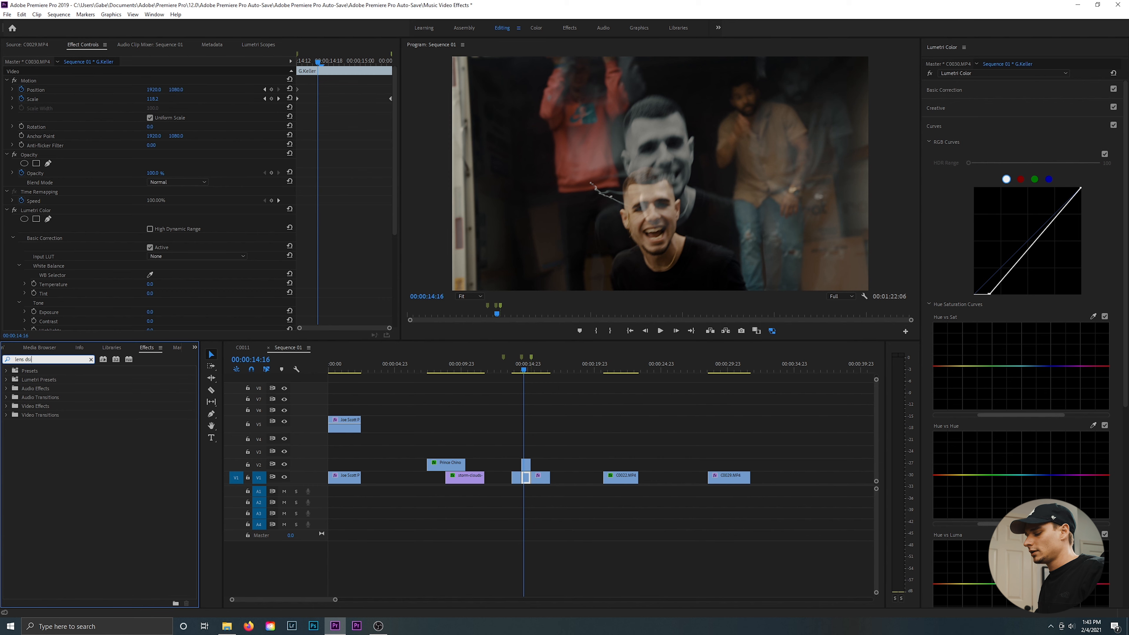
key("BackSpace")
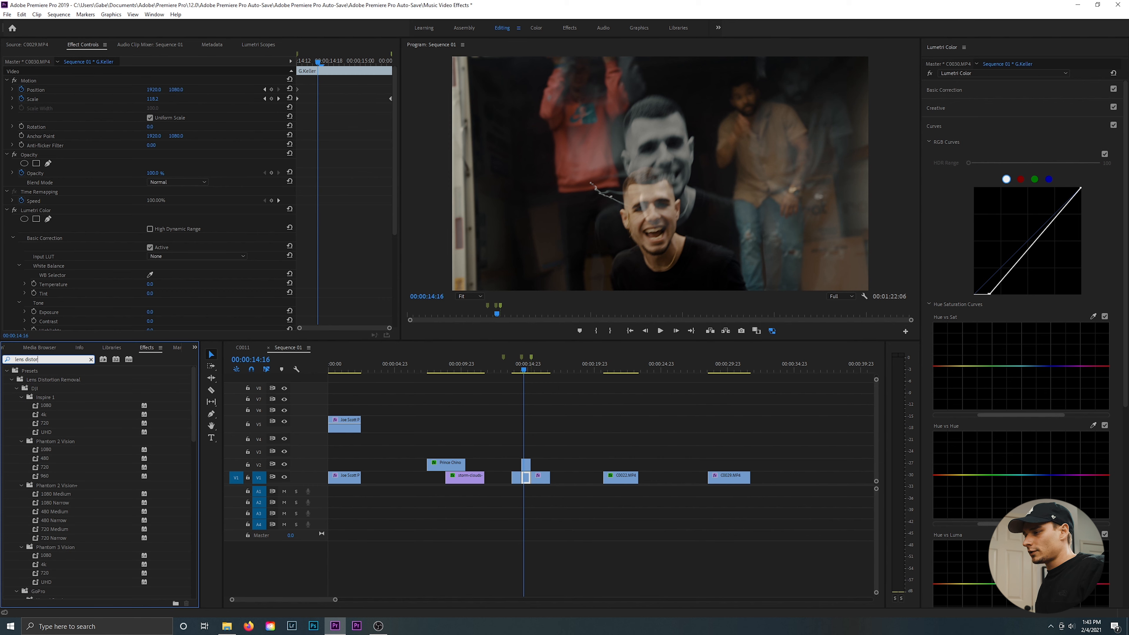
scroll(99, 523, "down", 10)
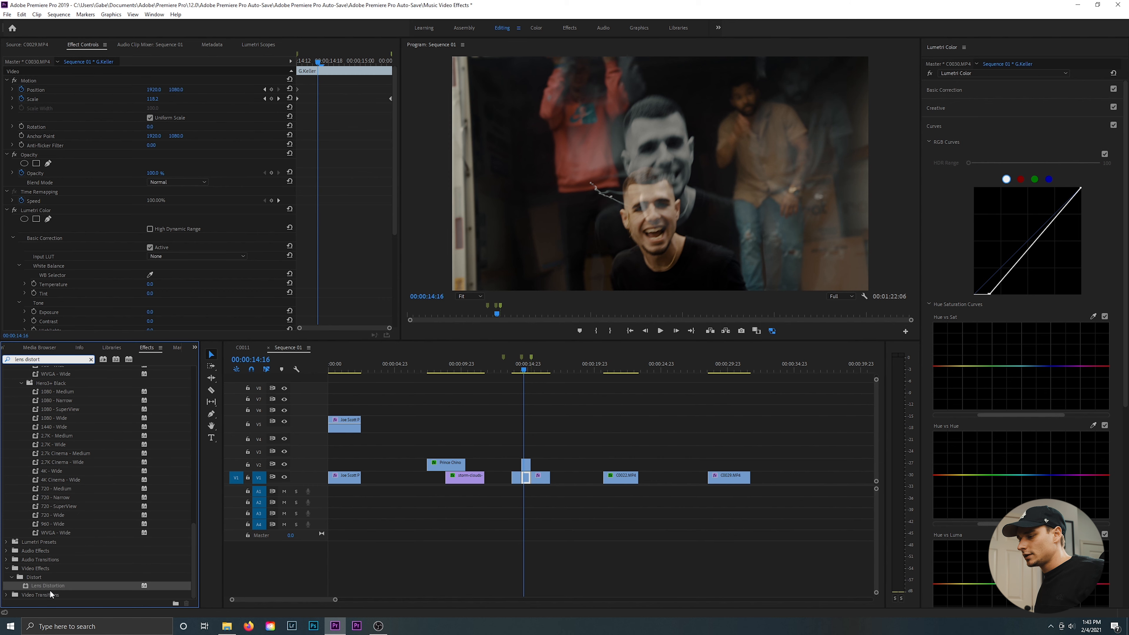
left_click_drag(52, 590, 451, 523)
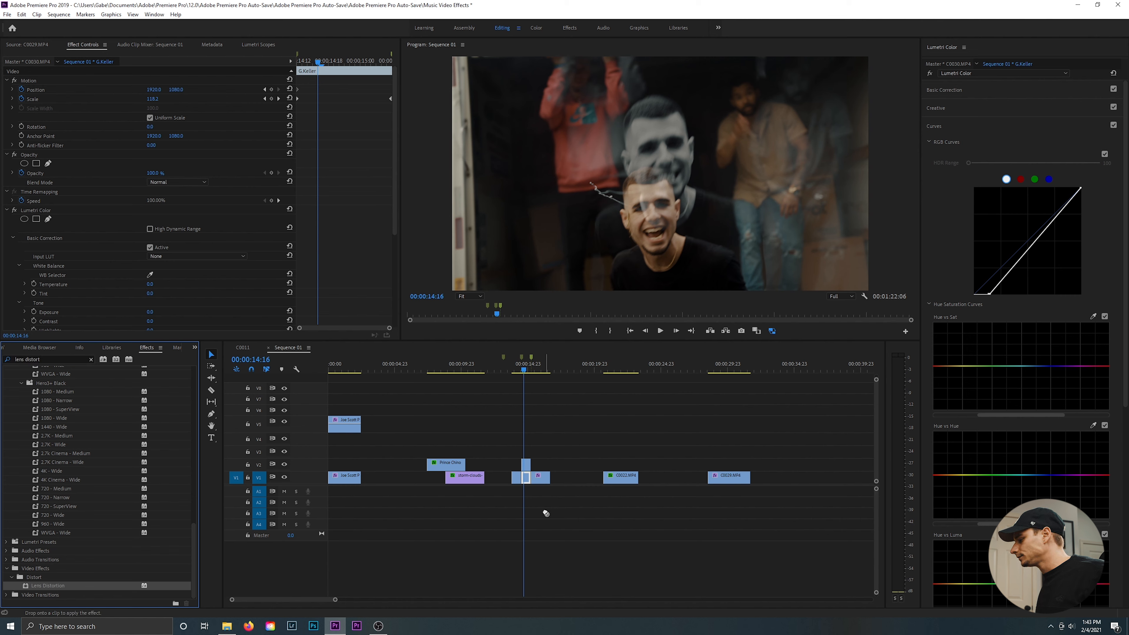
left_click_drag(545, 513, 526, 477)
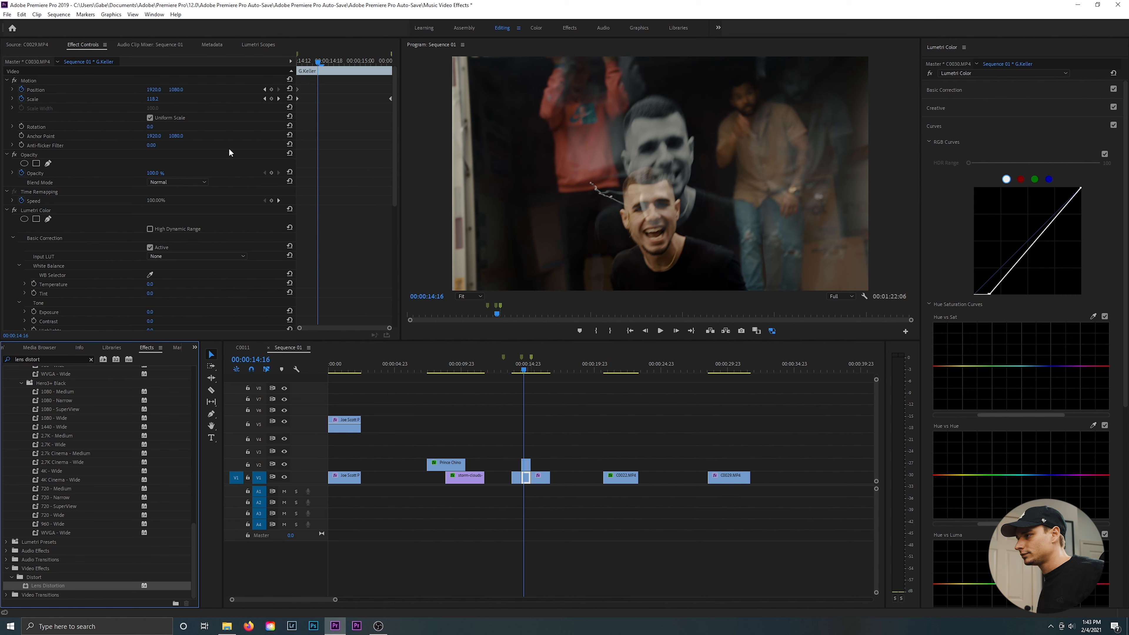
Step: Animate the middle V1 segment's Lens Distortion Curvature into negative values, with keyframes at the segment's start and end
scroll(344, 285, "down", 10)
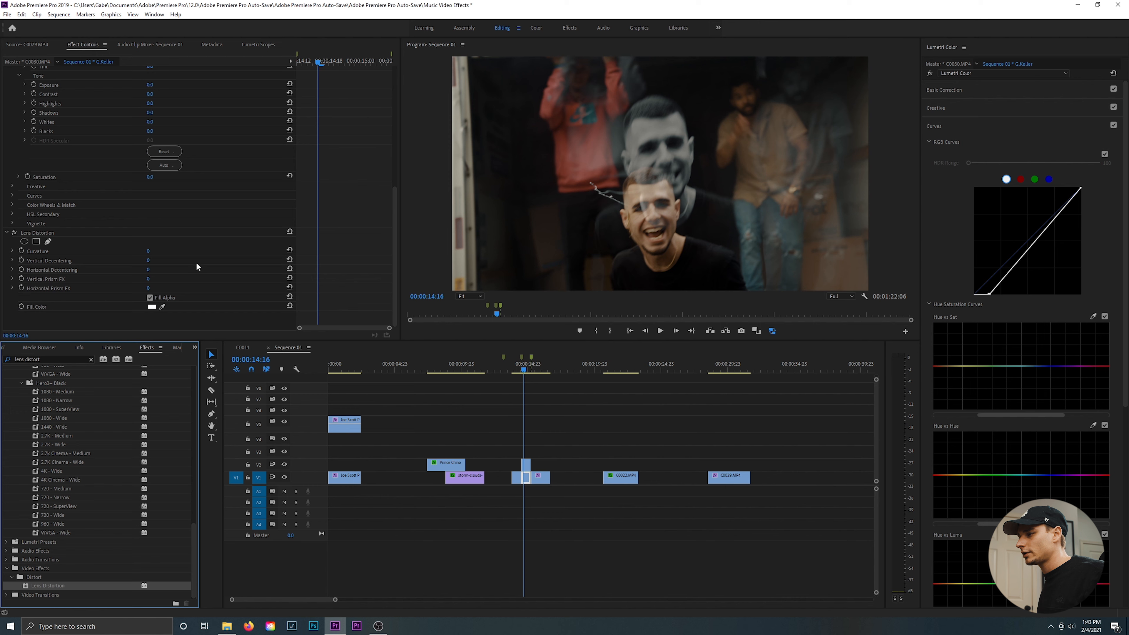
left_click_drag(150, 251, 111, 251)
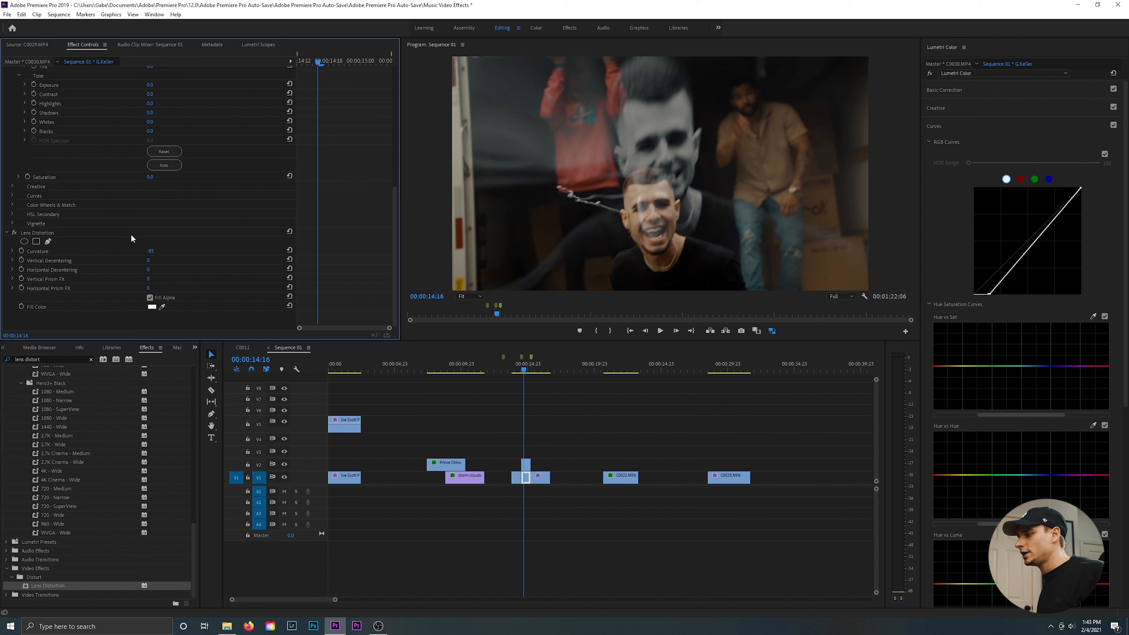
left_click(22, 251)
left_click(317, 251)
left_click(289, 251)
left_click_drag(317, 251, 556, 260)
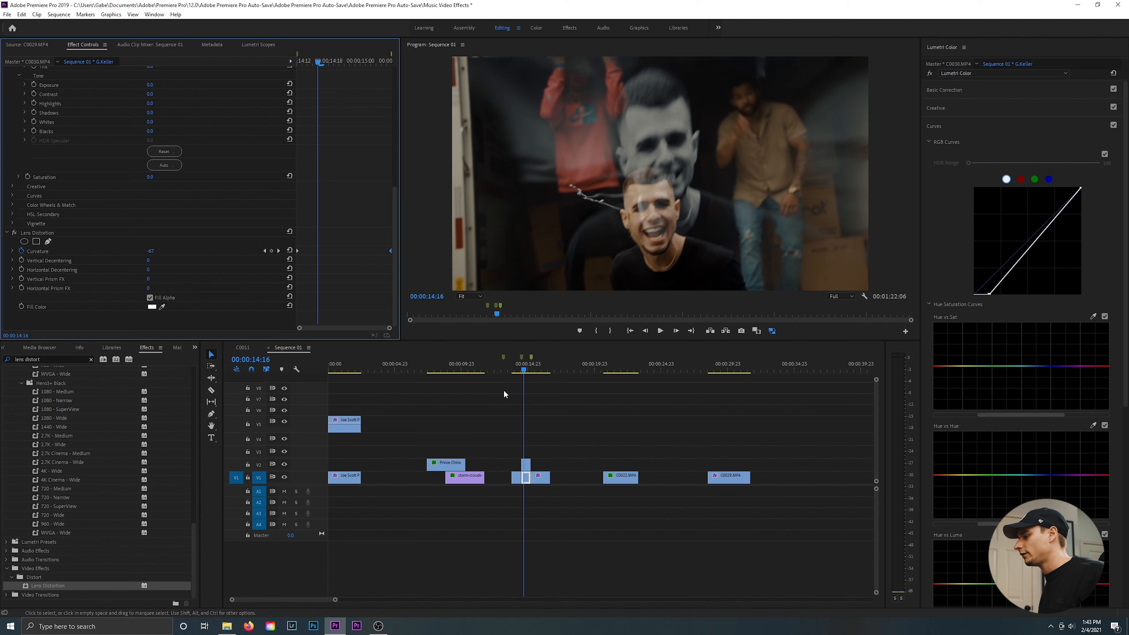
Step: Replay the truck shot several times to examine the lens distortion on the ghost layer
left_click(514, 366)
key("space")
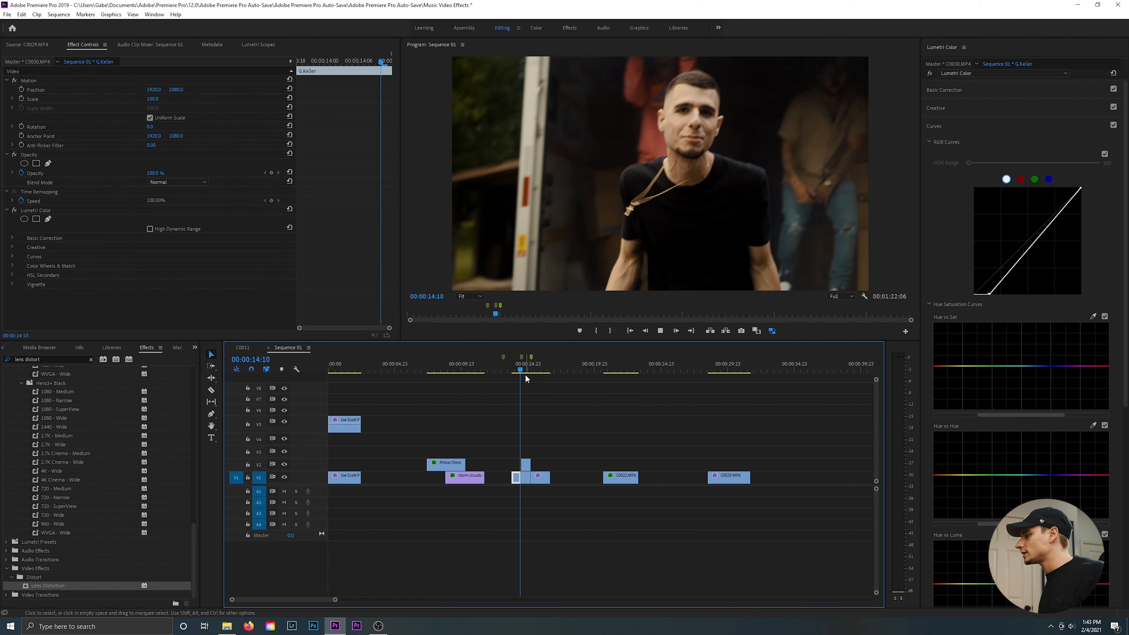
left_click(527, 376)
left_click(515, 370)
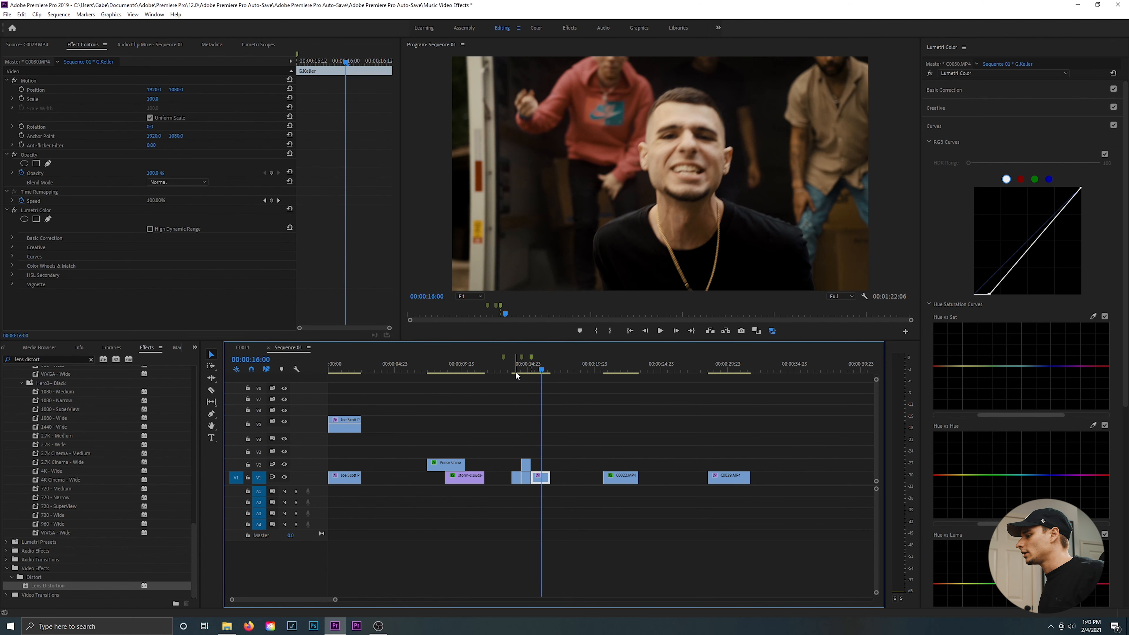
left_click(515, 369)
left_click(517, 371)
key("space")
key("space")
left_click(515, 371)
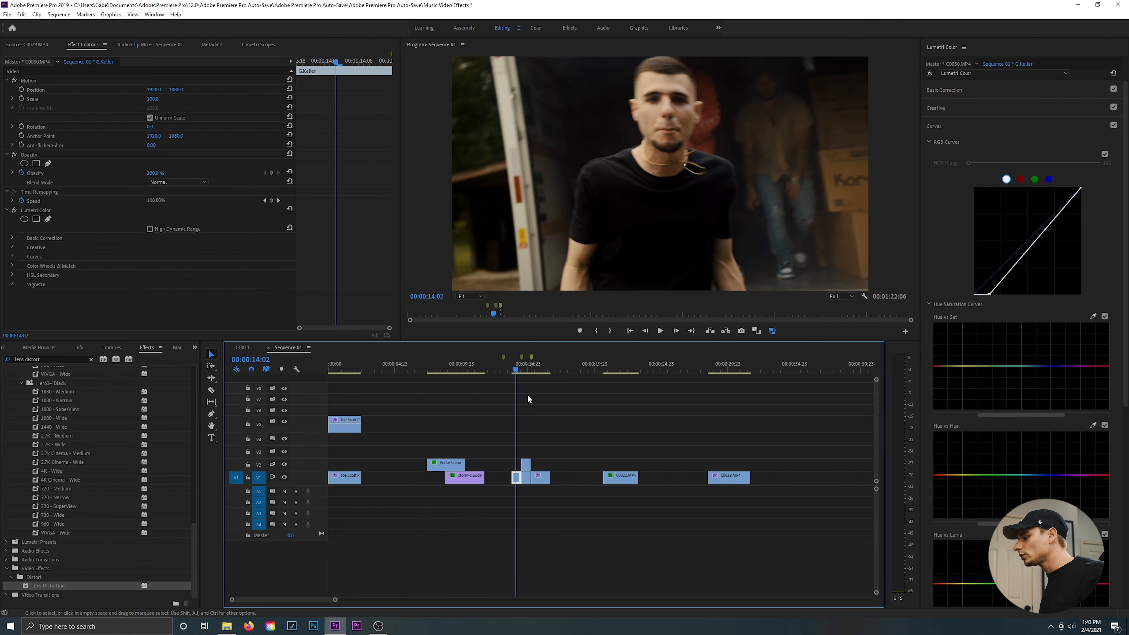
Step: Add an Additive Dissolve at the cut between the first and middle V1 segments, and preview the transition
left_click(88, 359)
left_click(77, 363)
type("additi")
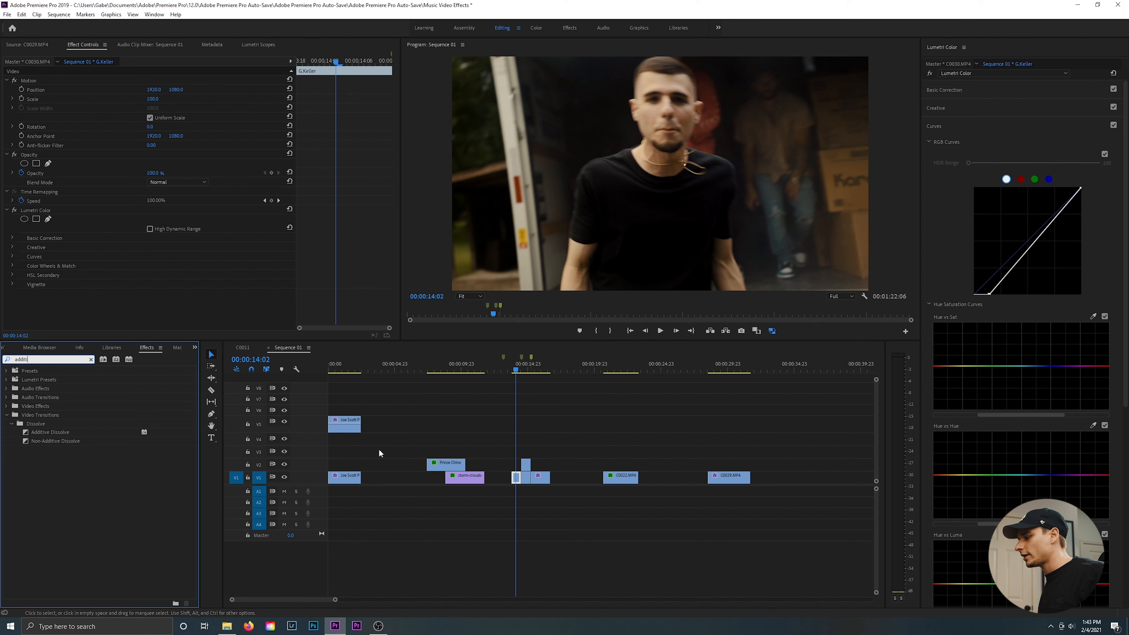
left_click_drag(80, 432, 405, 514)
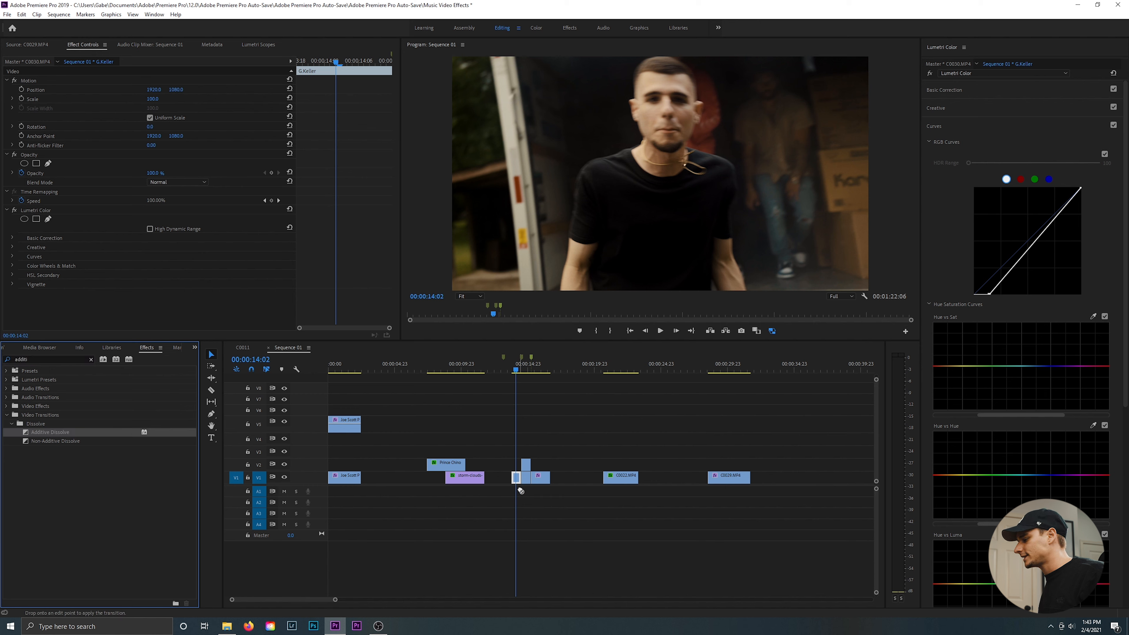
left_click_drag(520, 491, 521, 479)
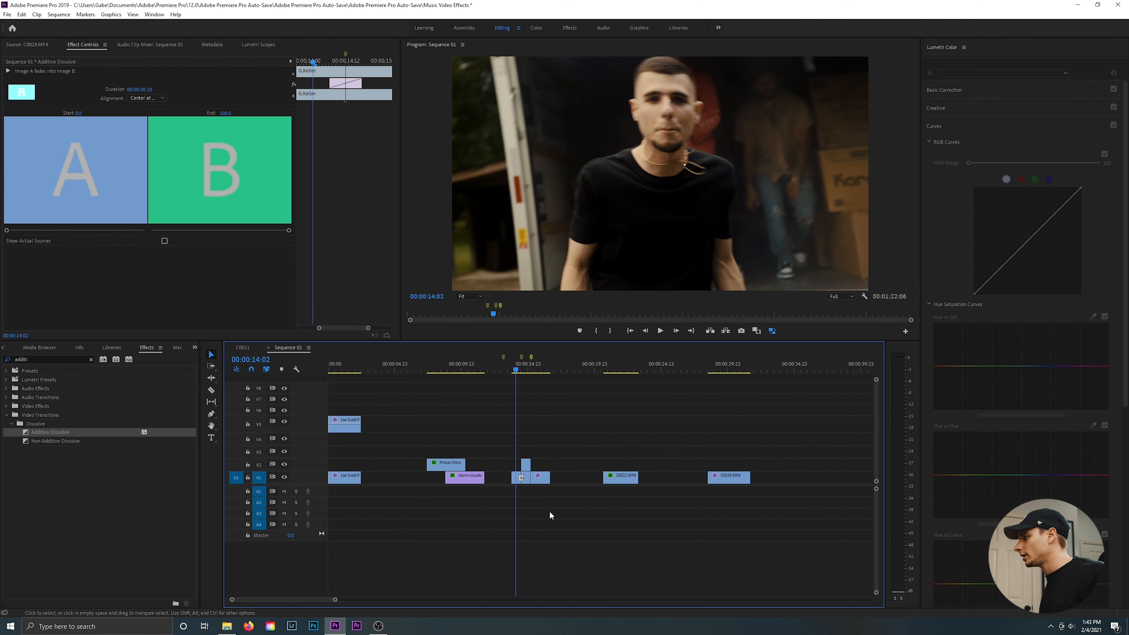
key("space")
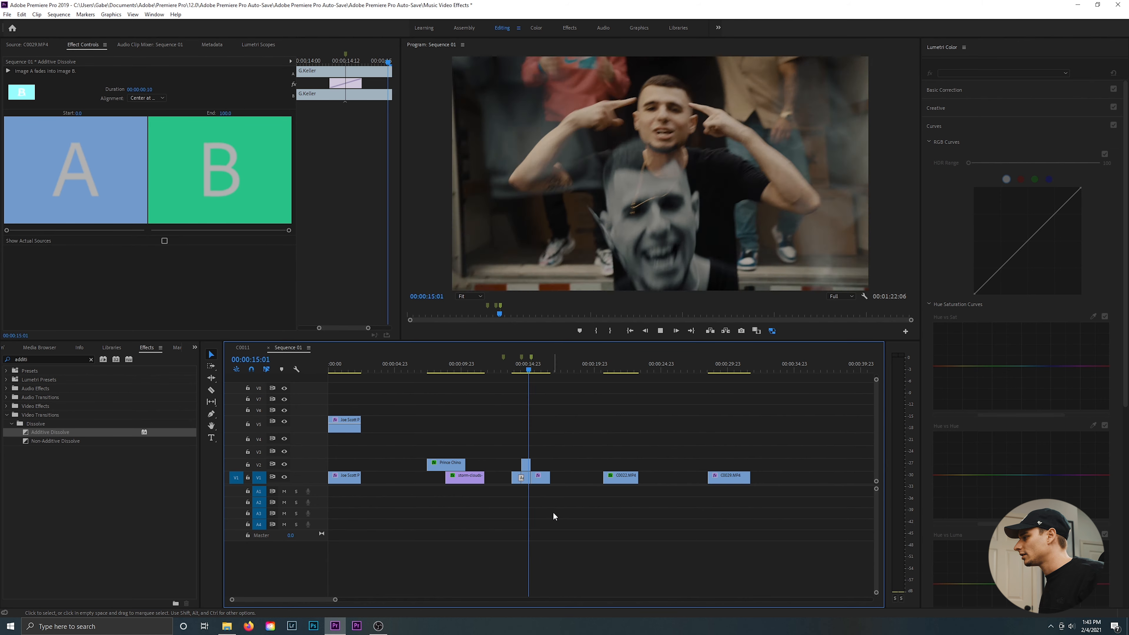
key("space")
left_click(512, 360)
key("space")
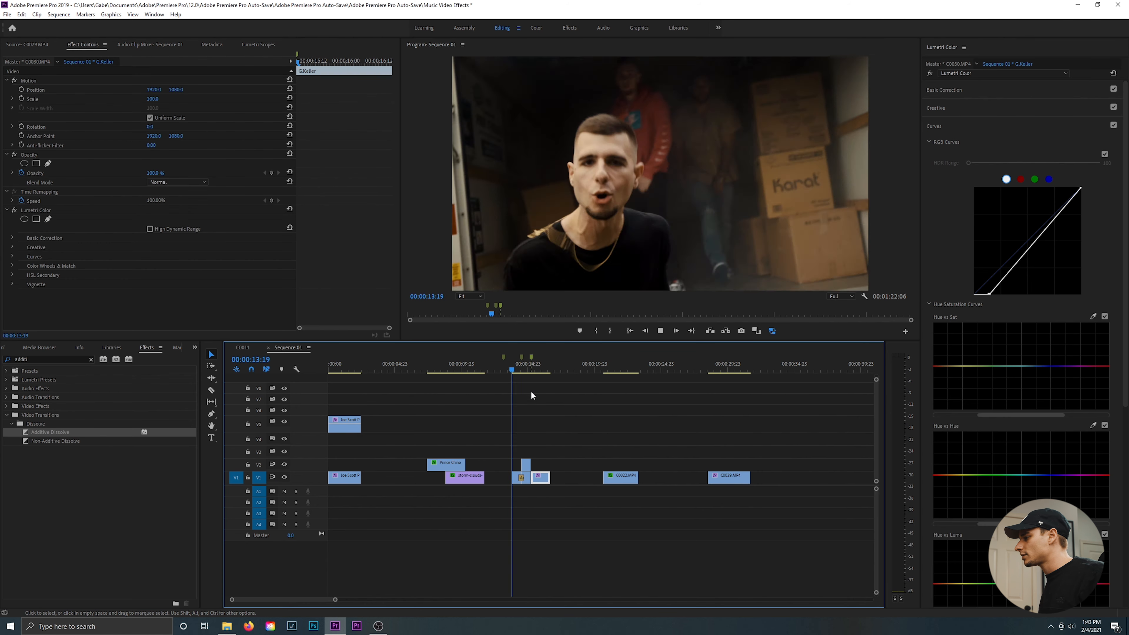
key("space")
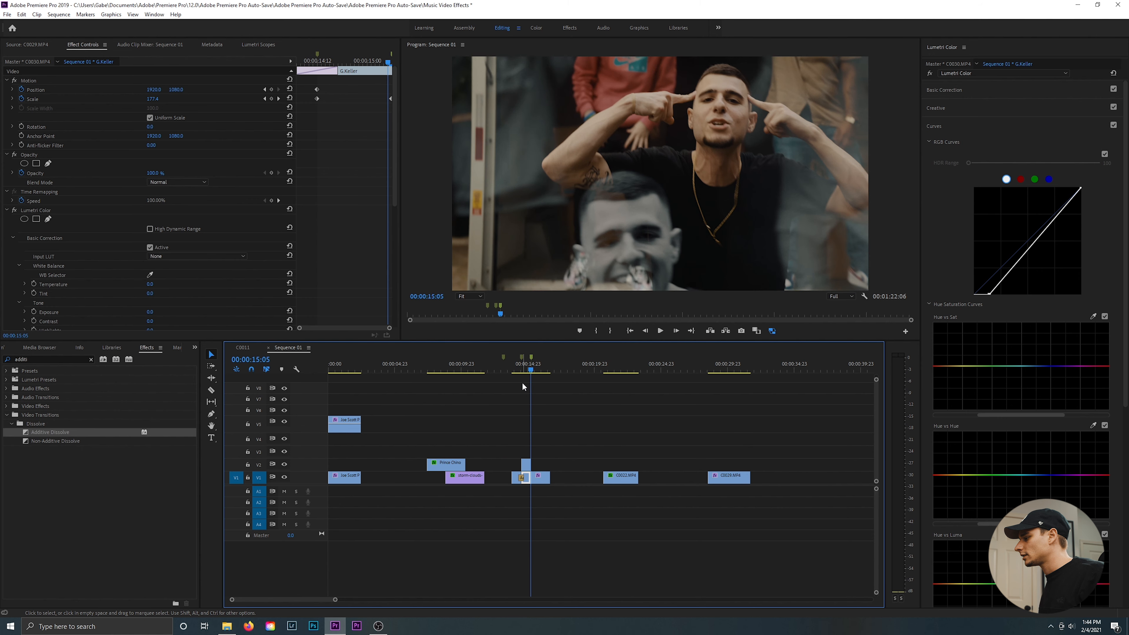
Step: Shorten the V1 and V2 ghost segments together, moving the last segment up against them, and preview the tighter effect
left_click(522, 370)
left_click_drag(522, 370, 526, 371)
left_click_drag(530, 464, 530, 479)
left_click(518, 369)
key("space")
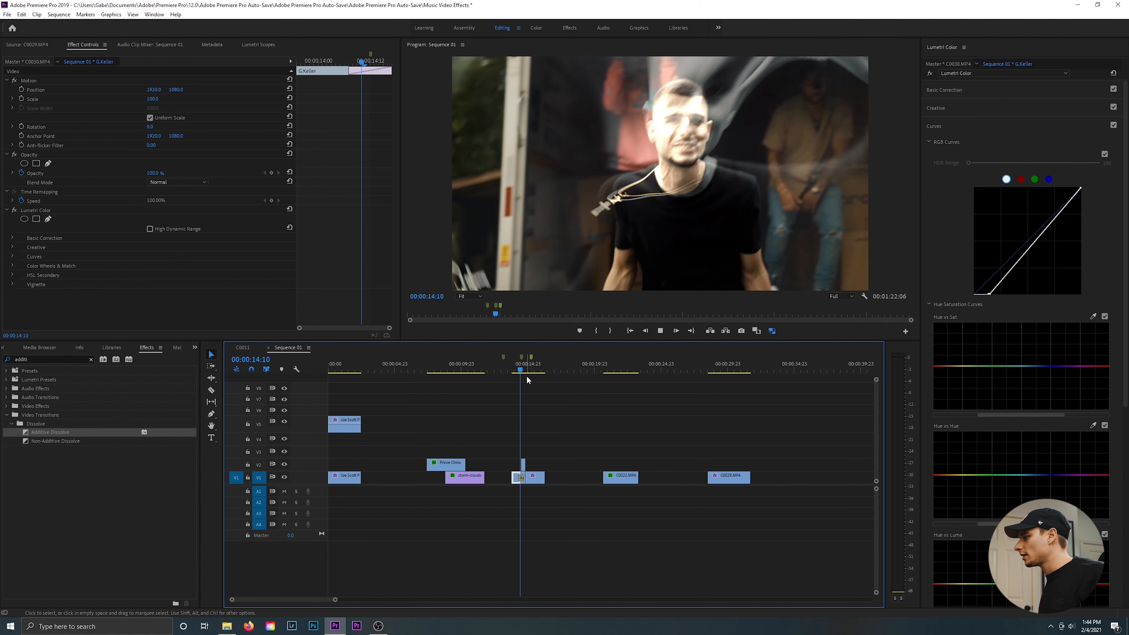
key("space")
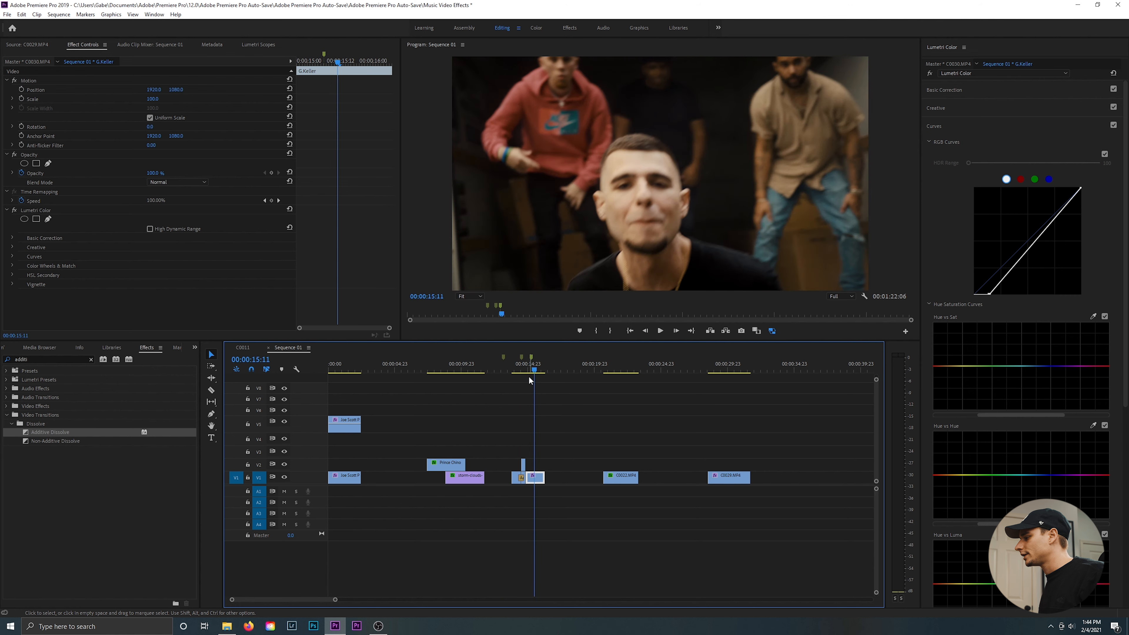
left_click(517, 364)
key("space")
left_click(518, 364)
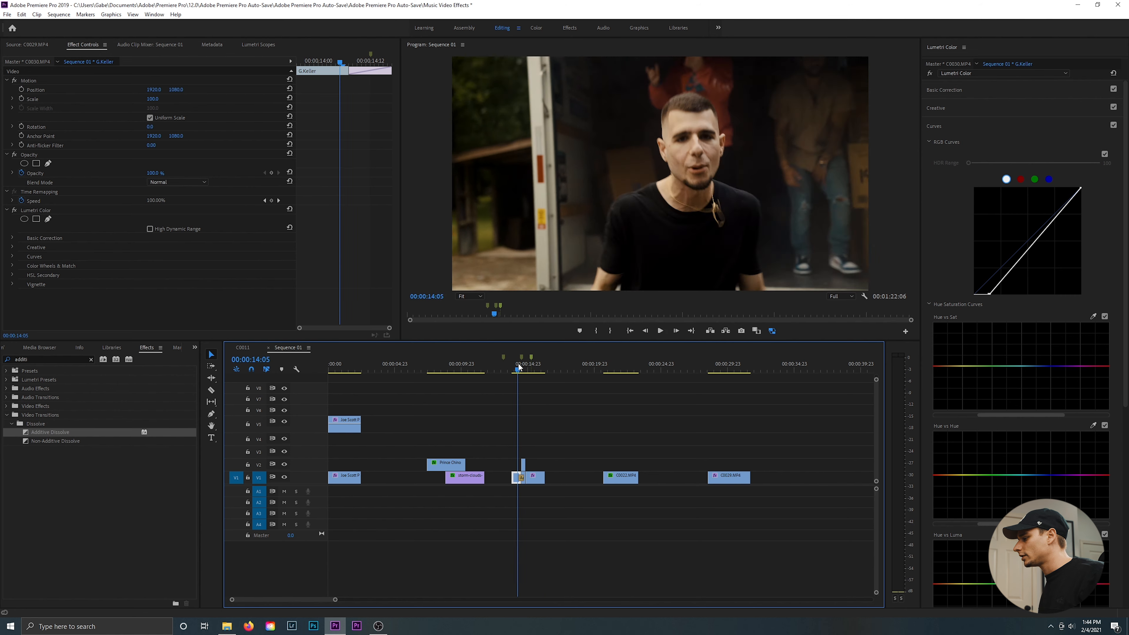
key("space")
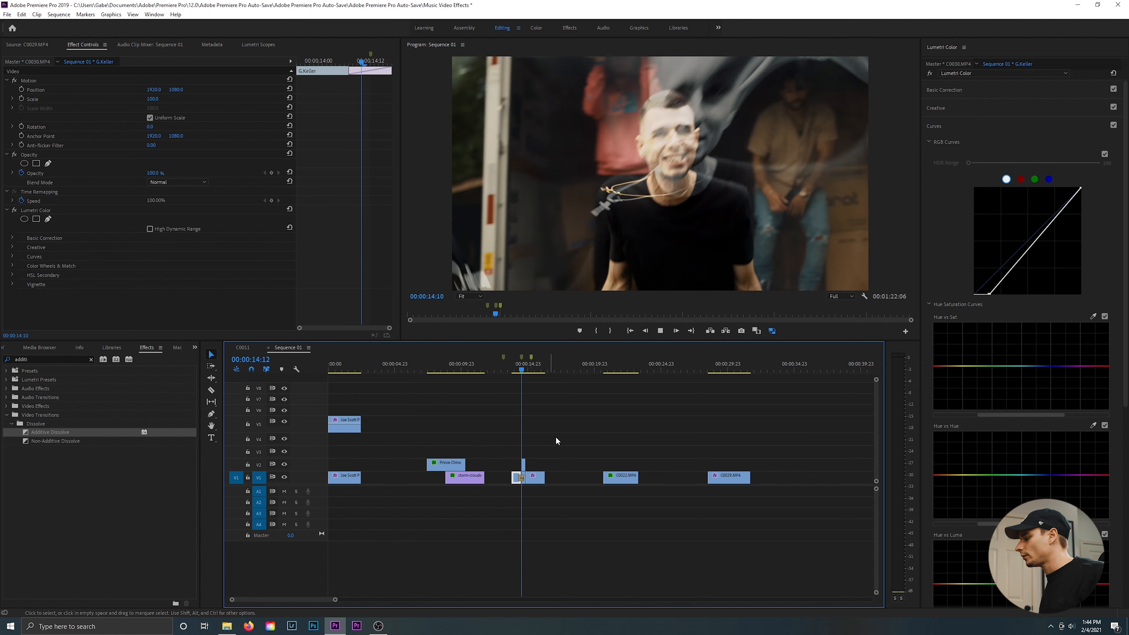
Step: Split the last V1 segment of the truck shot and duplicate its second part onto V2 directly above
left_click(538, 481)
key("c")
left_click(533, 480)
key("v")
left_click(539, 480)
key("space")
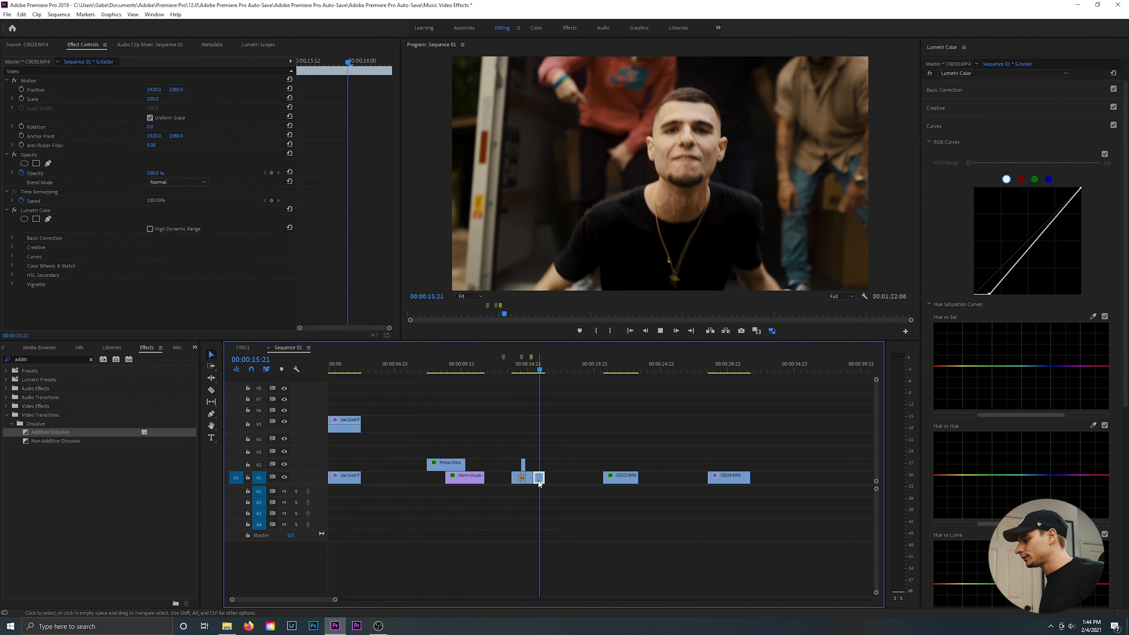
left_click_drag(539, 483, 540, 465)
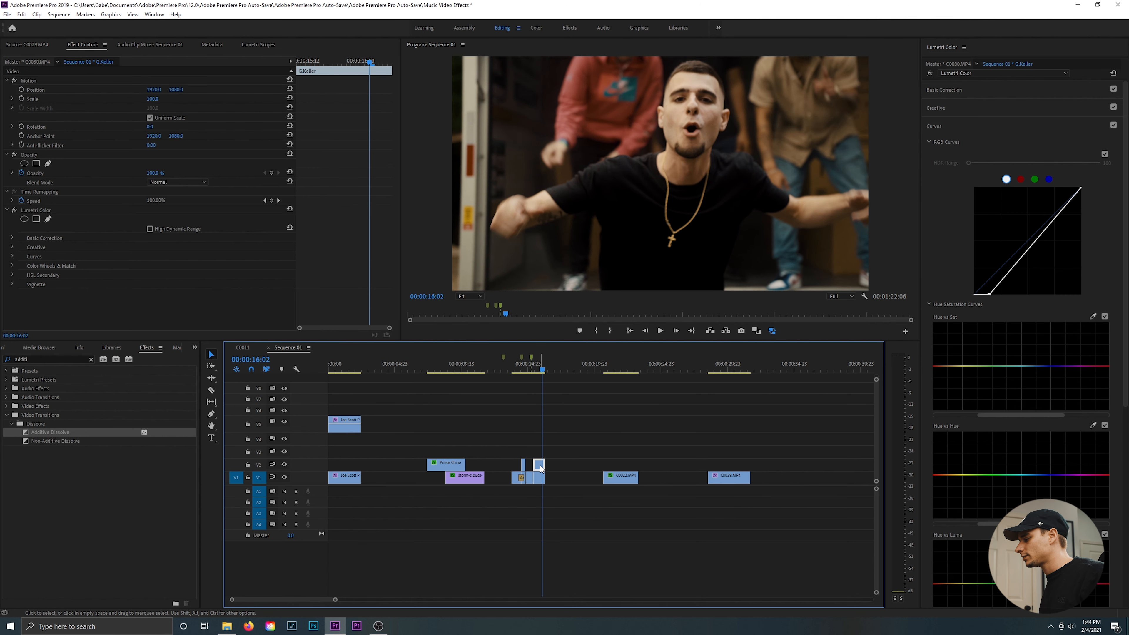
Step: Slow the V1 piece under the new copy to 30% speed and trim its end to match the V2 copy
right_click(538, 482)
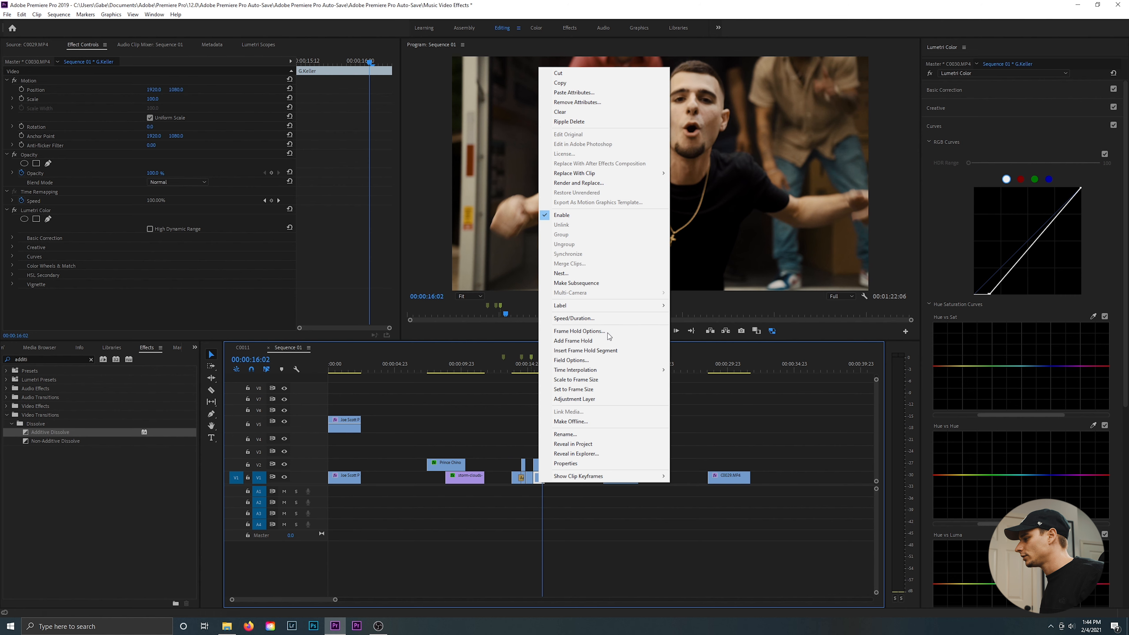
left_click(615, 318)
type("30")
key("Return")
left_click_drag(571, 477, 543, 477)
Step: Set the new V2 copy's Opacity to 43% at 00:00:16:01 so the slowed piece shows through
left_click_drag(539, 375, 541, 375)
left_click(538, 463)
left_click(151, 172)
type("43")
key("Return")
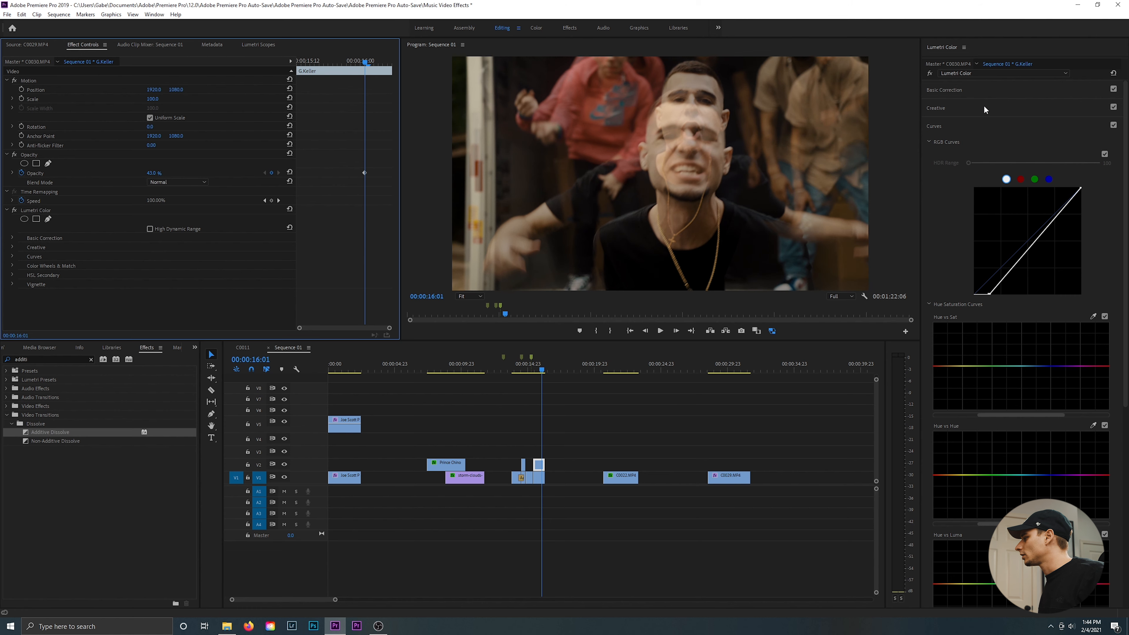
left_click(983, 107)
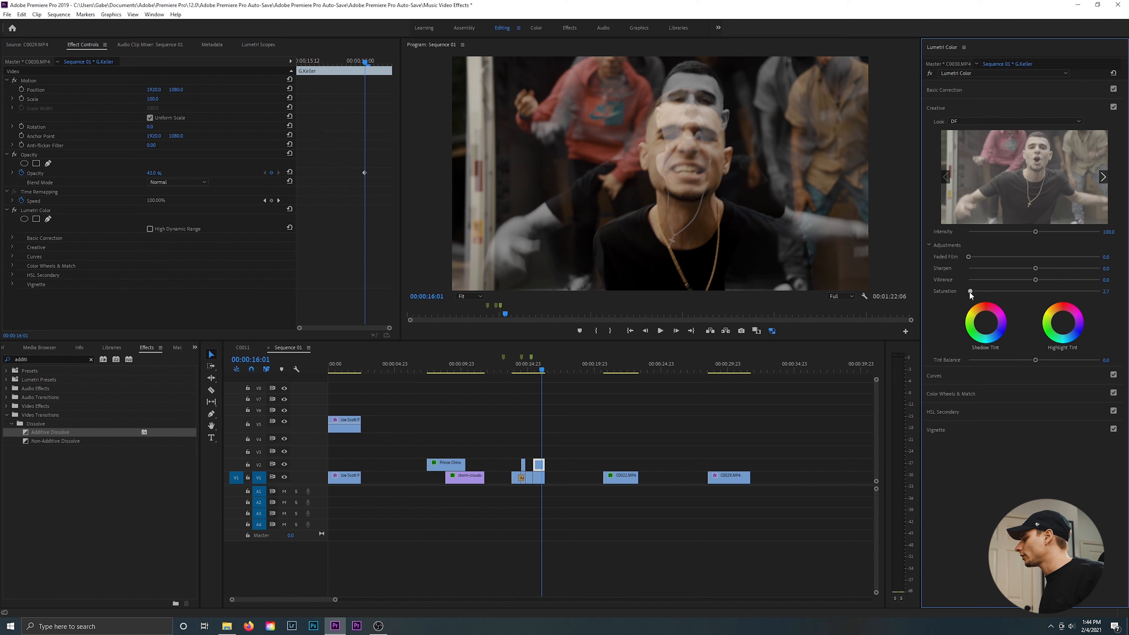
left_click(959, 384)
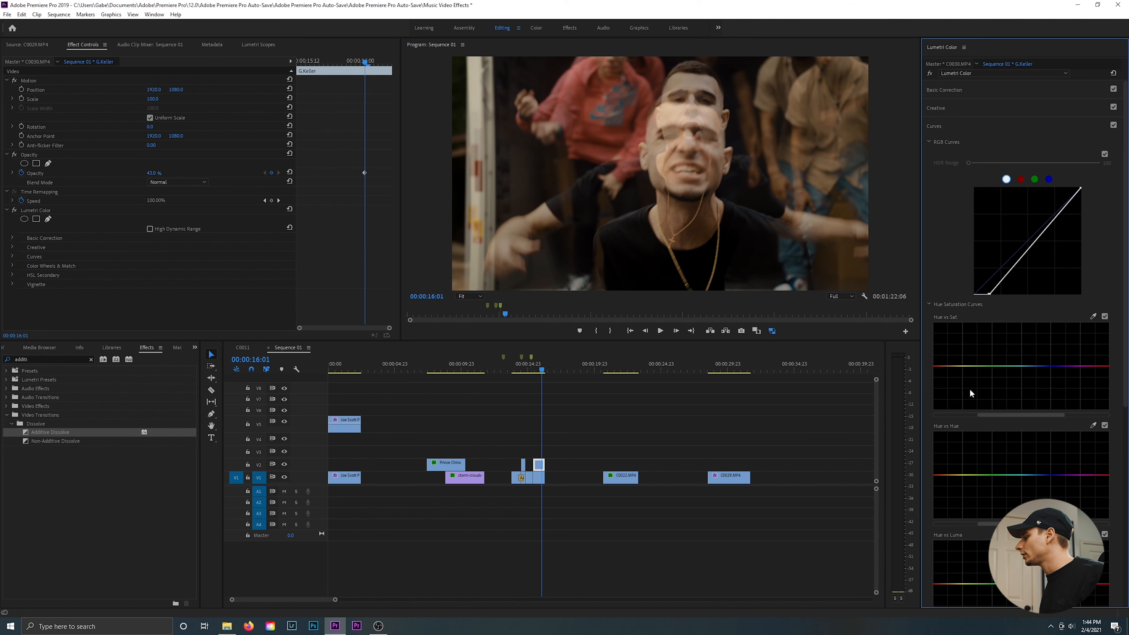
left_click(539, 468)
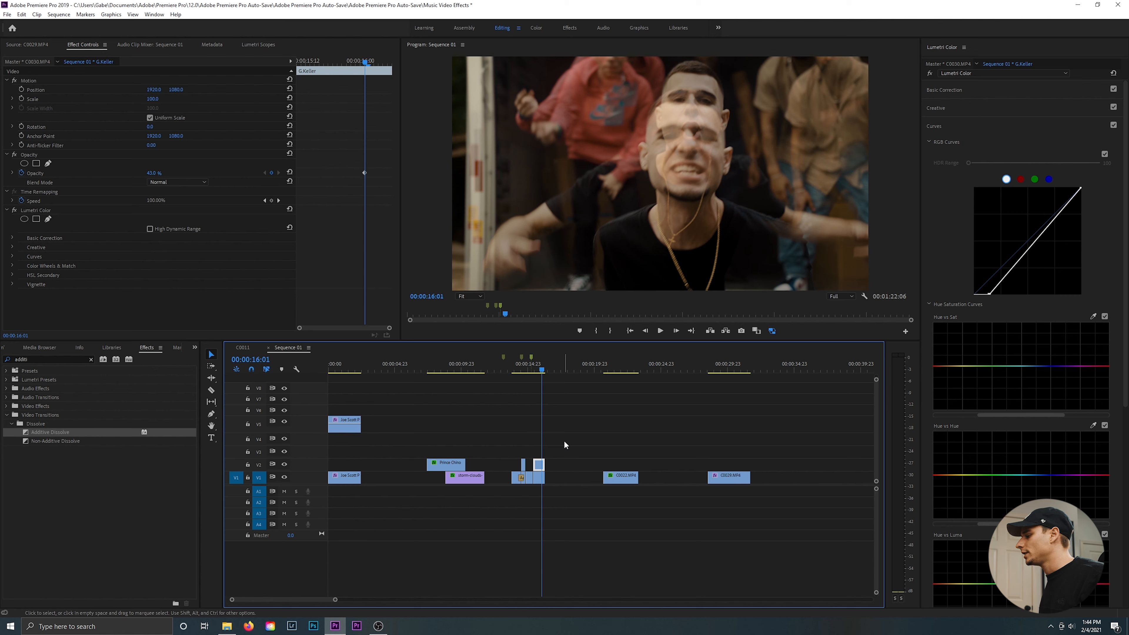
Step: Tint the slowed V1 piece red by pulling down the white ends of its blue and green RGB curves, and preview
left_click(540, 484)
left_click(539, 479)
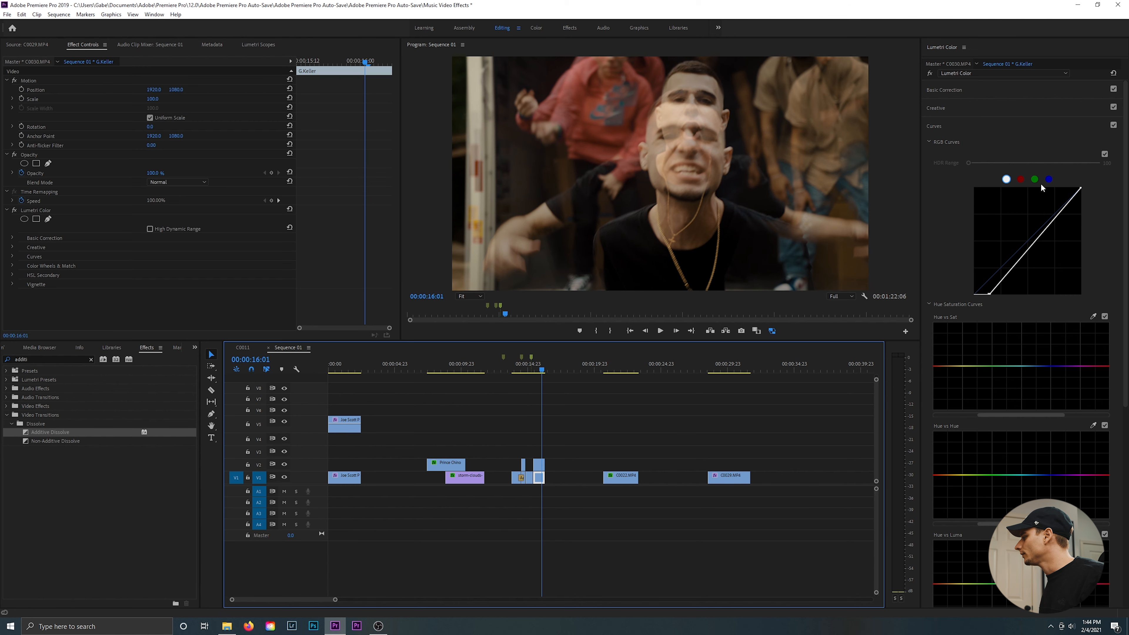
left_click(1049, 179)
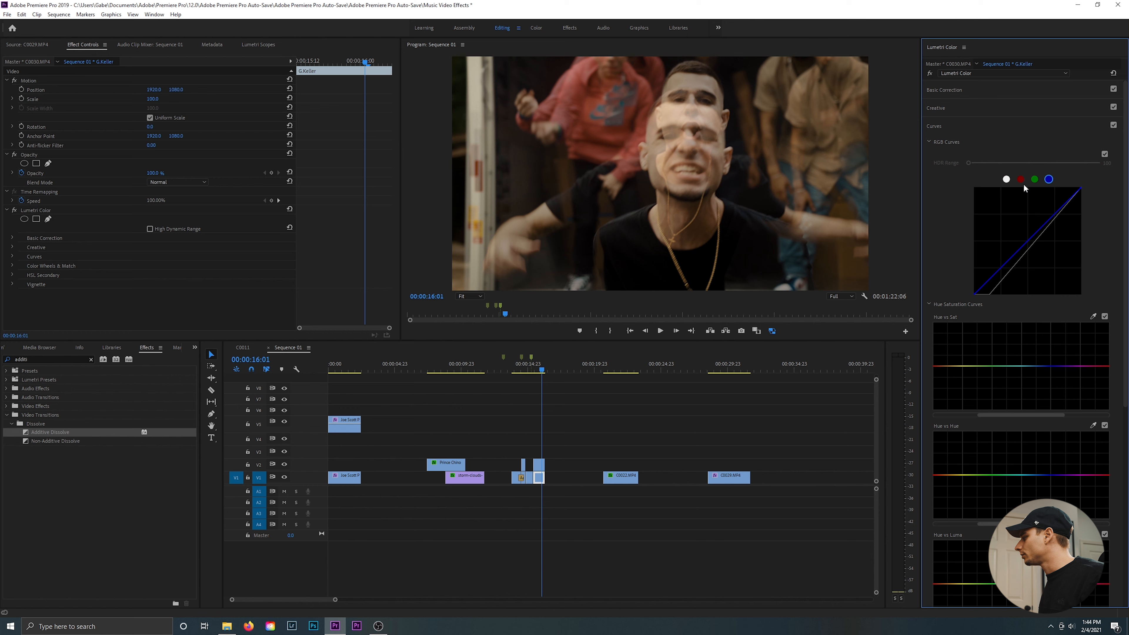
left_click_drag(1081, 189, 1081, 266)
left_click(1035, 180)
left_click_drag(1081, 190, 1081, 292)
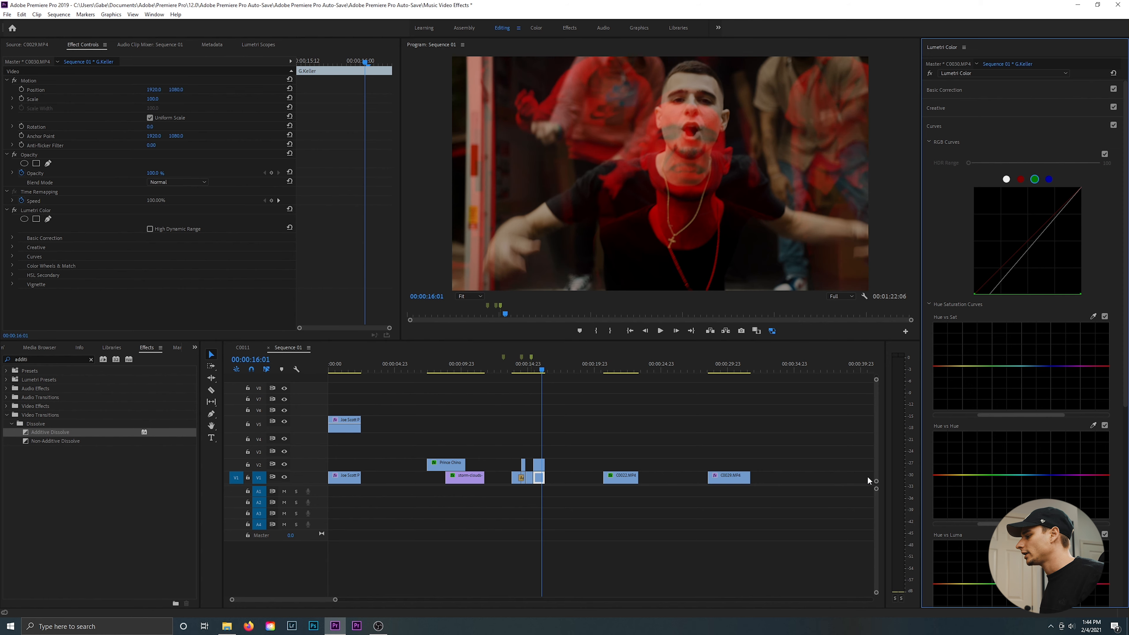
left_click(521, 371)
key("space")
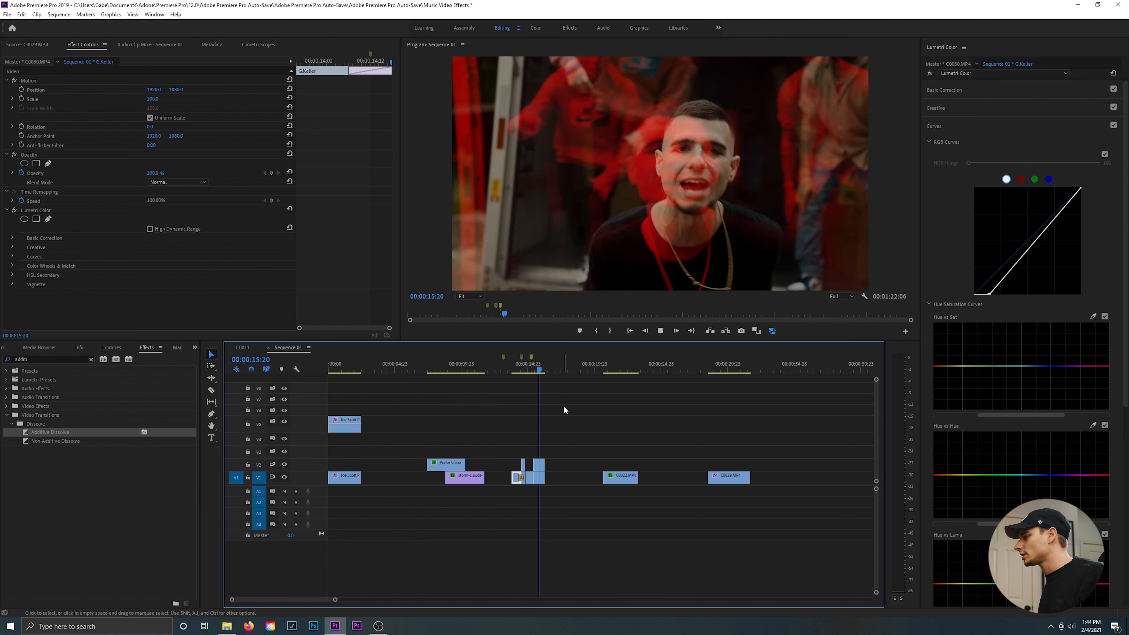
Step: Trim the ends of the red-tinted V1 piece and its V2 copy to a few frames, and preview the truck shot
key("space")
left_click_drag(532, 371, 536, 371)
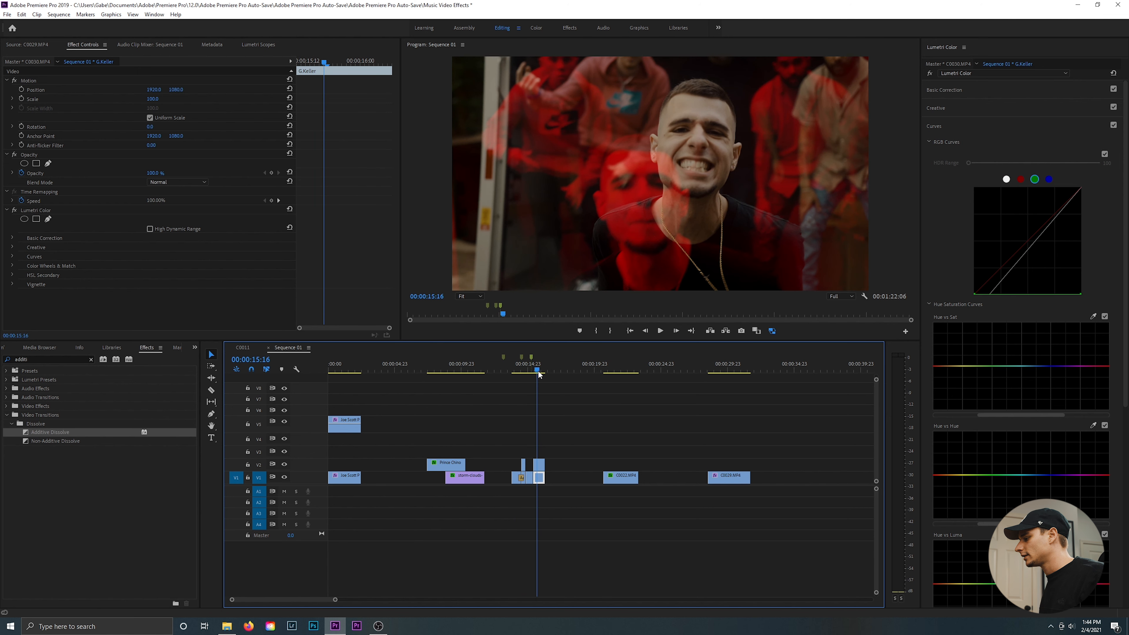
left_click_drag(544, 465, 535, 466)
left_click(514, 373)
key("space")
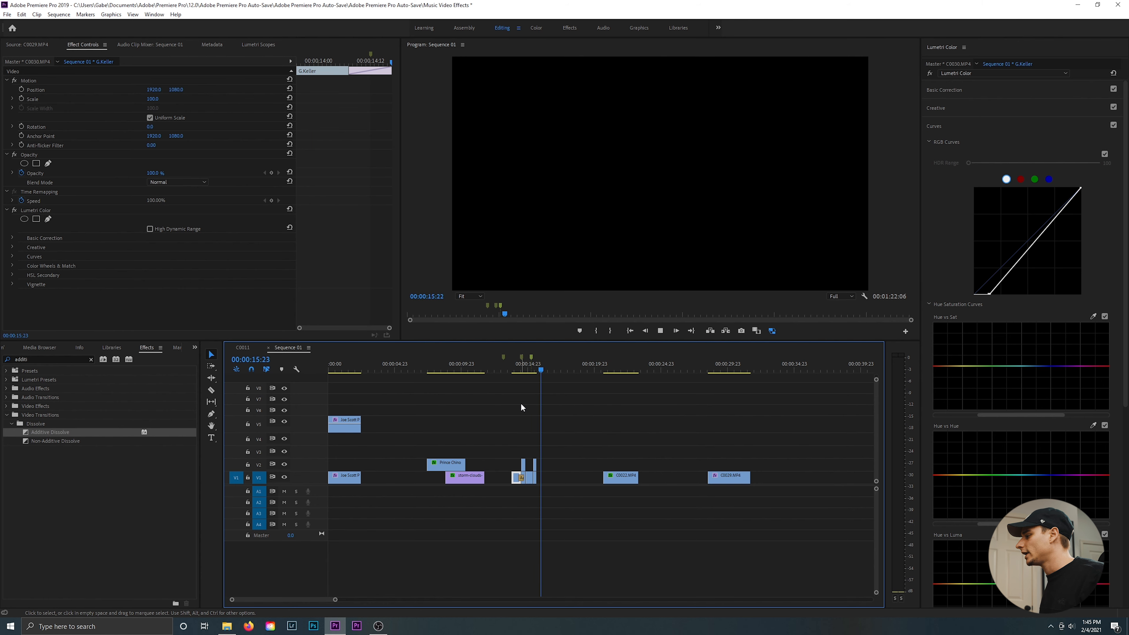
left_click(511, 367)
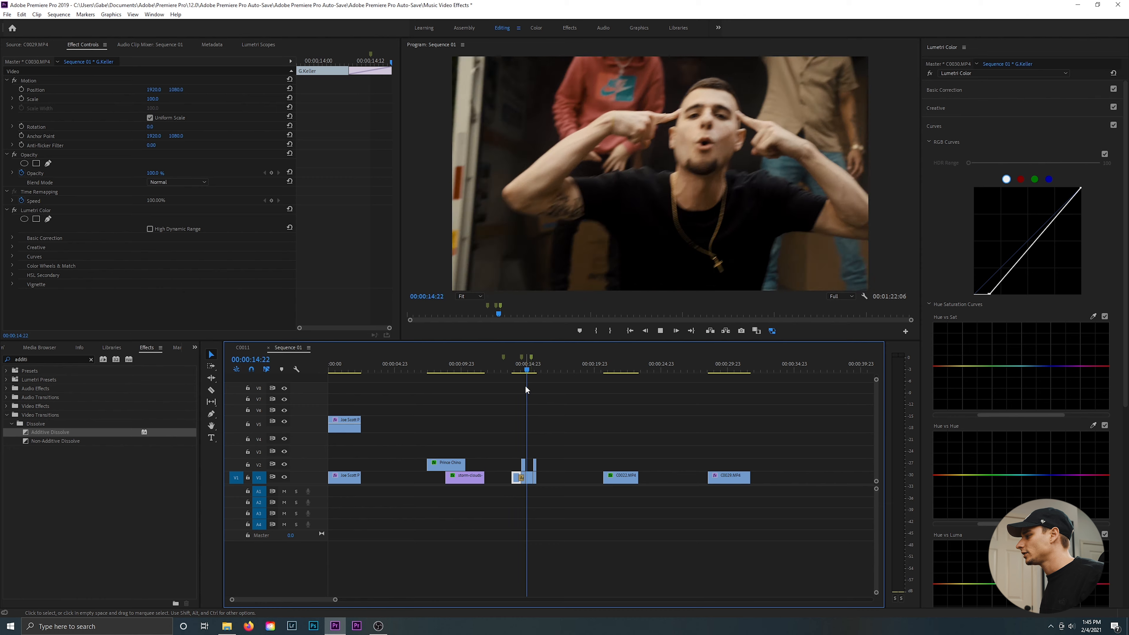
left_click(518, 366)
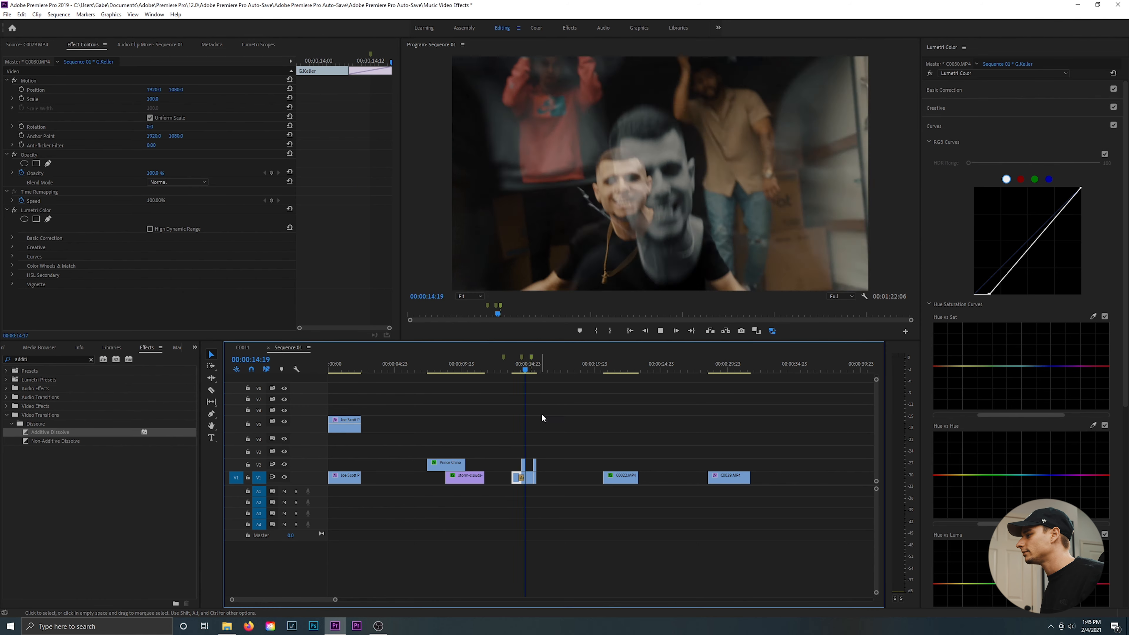
key("space")
left_click(515, 366)
key("space")
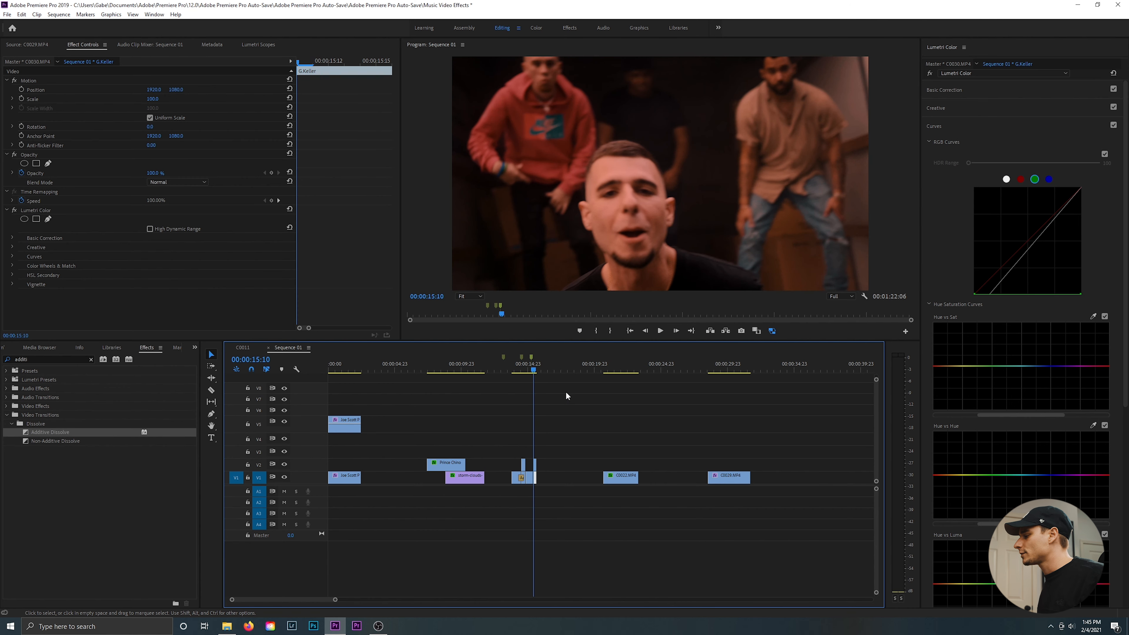
Step: Place the picture-frame clip C0029.MP4 on V3 starting at 00:00:17:08 and set C0022.MP4 aside on V1 at 00:00:25:08
left_click(614, 480)
left_click_drag(612, 481, 576, 479)
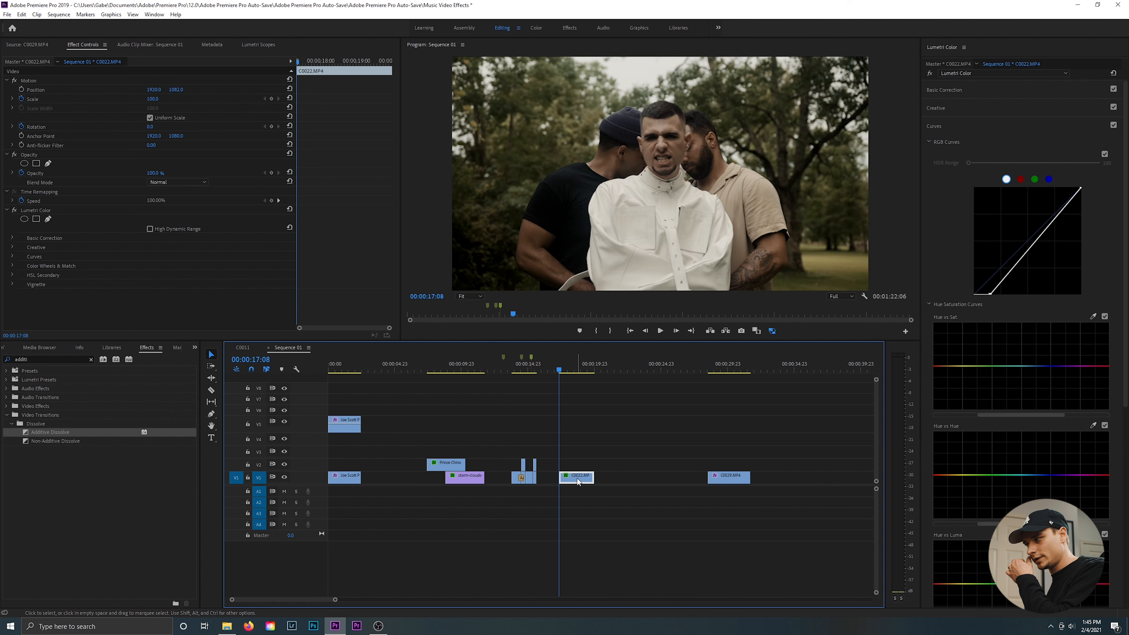
left_click_drag(736, 473, 704, 485)
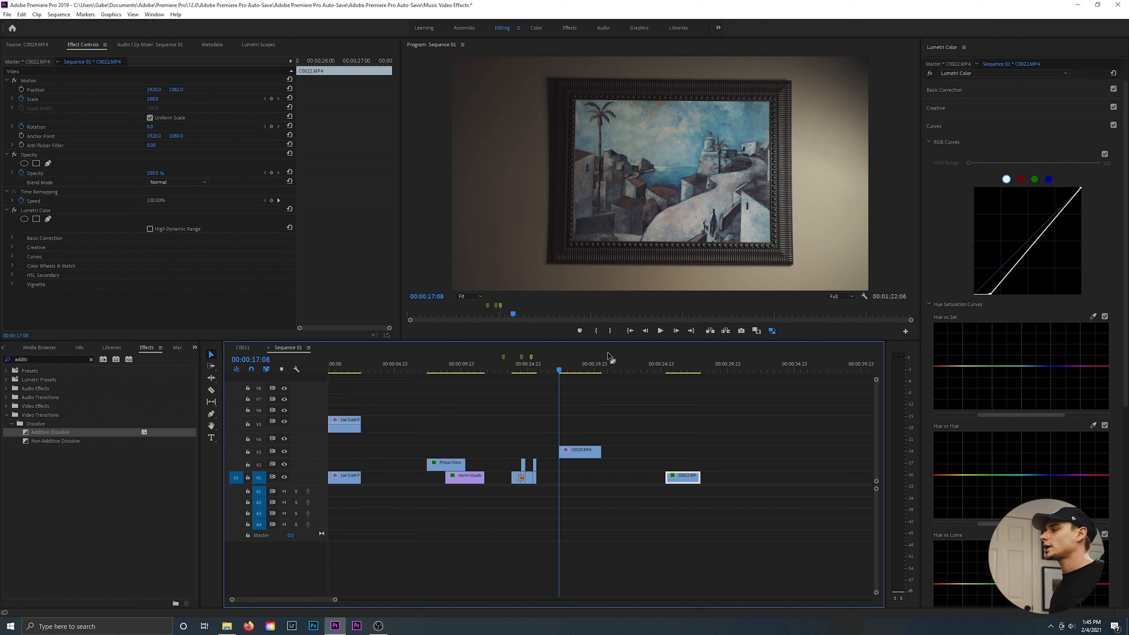
Step: Set the Lumetri Basic Correction Saturation of the C0029.MP4 picture-frame clip to 0
left_click_drag(559, 369, 570, 372)
left_click(574, 450)
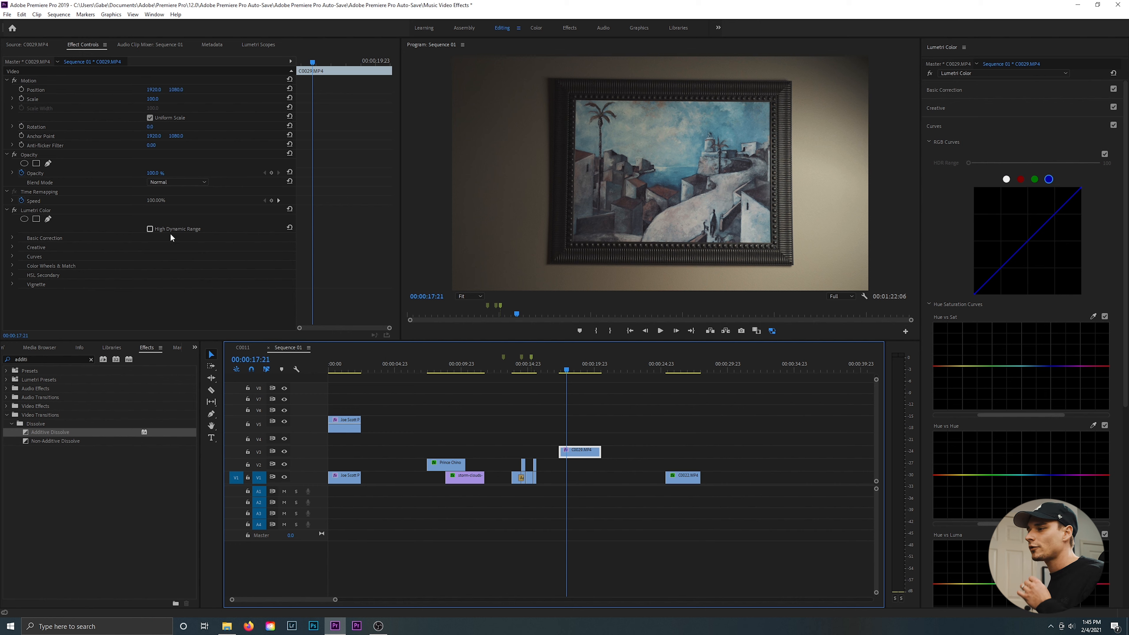
left_click(13, 238)
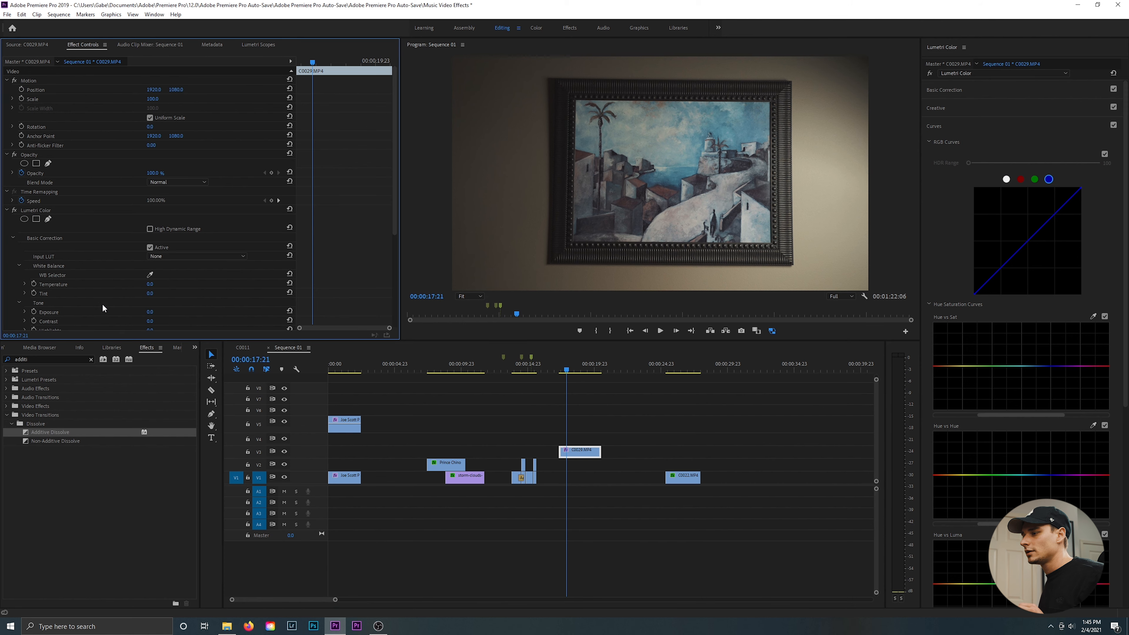
scroll(103, 302, "down", 6)
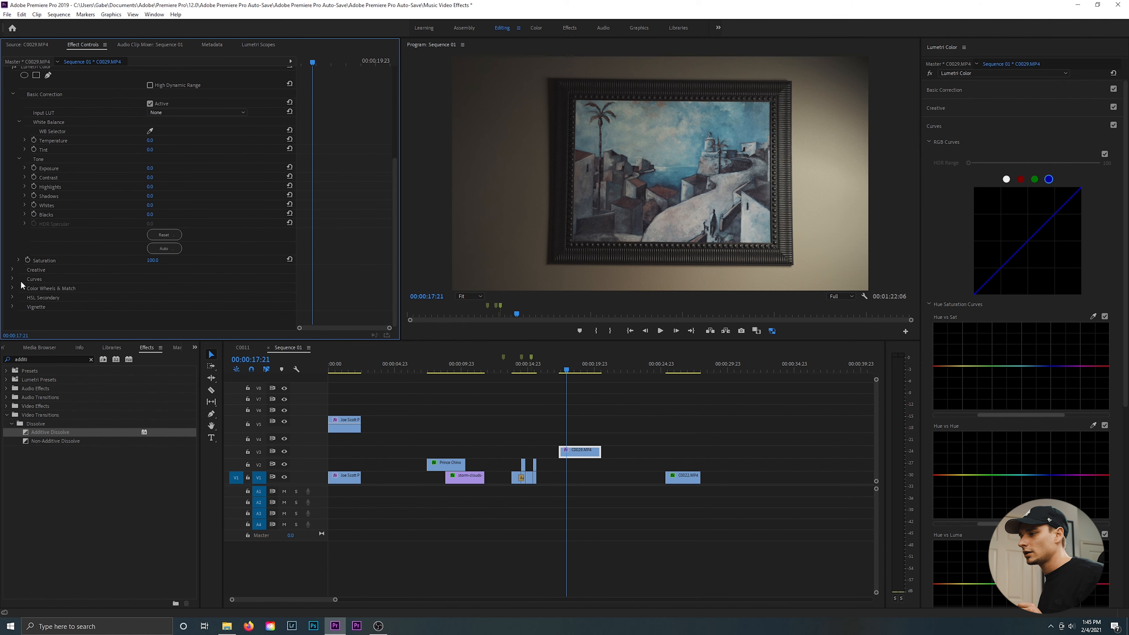
left_click(158, 260)
type("0")
key("Return")
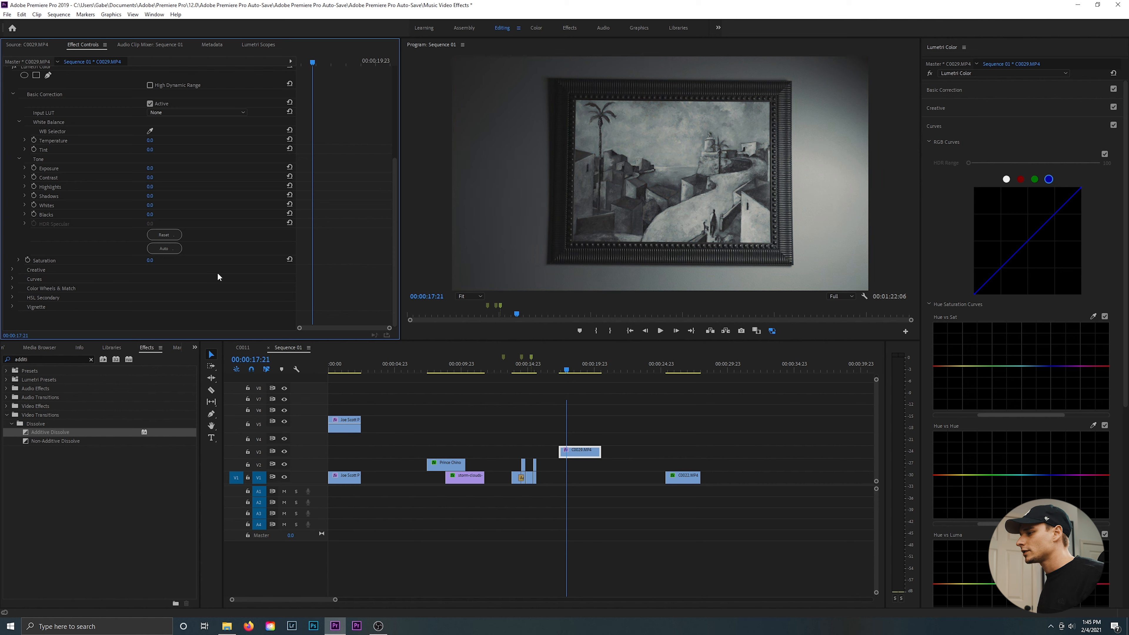
Step: Add an inverted rectangular Opacity mask to C0029.MP4 and fit its four corners to the inner edges of the picture frame
left_click_drag(565, 384, 561, 384)
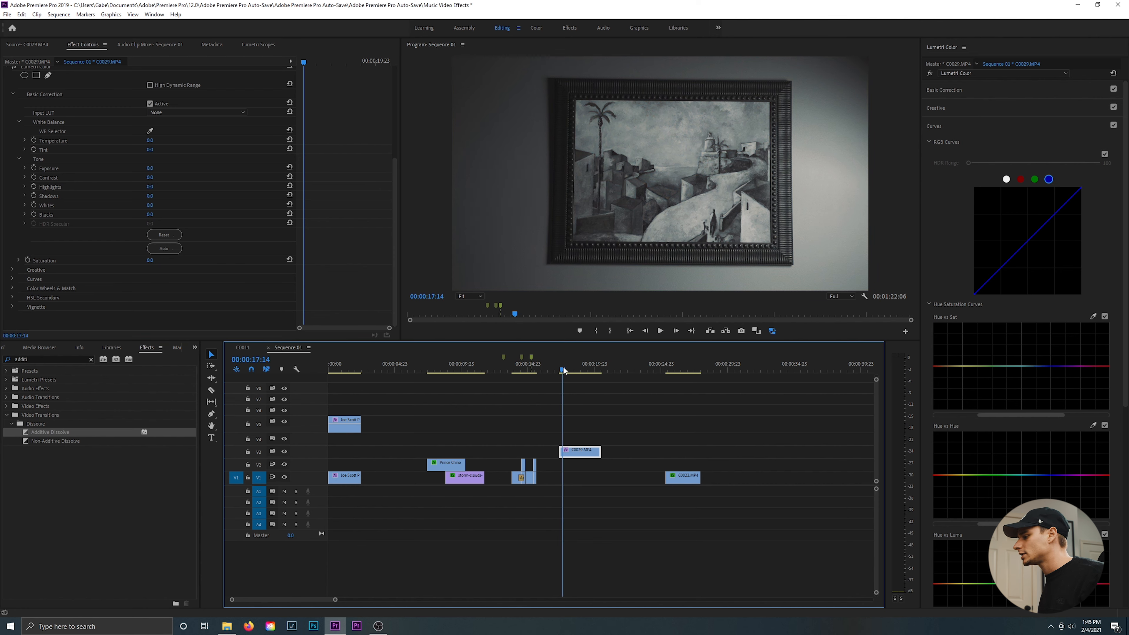
scroll(311, 262, "up", 2)
scroll(340, 273, "up", 4)
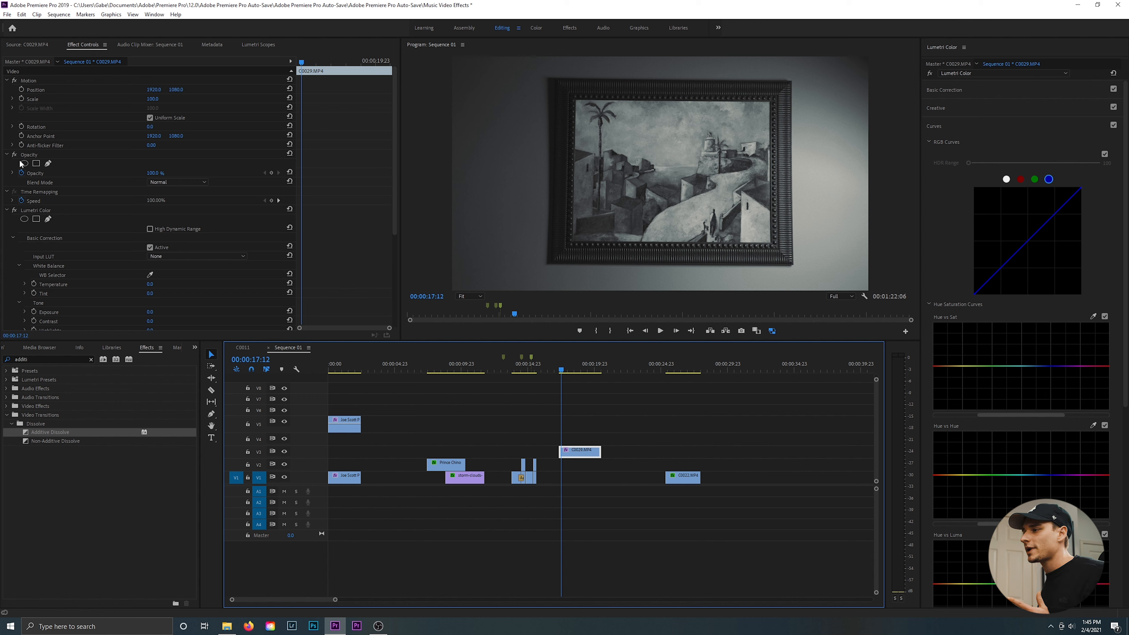
left_click(39, 163)
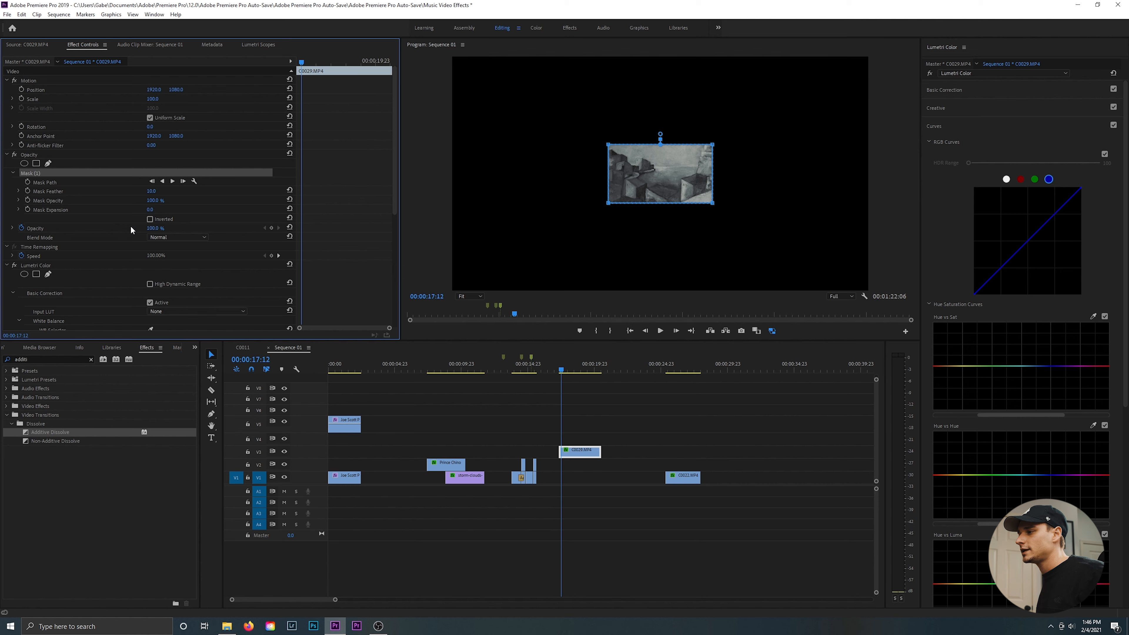
left_click(150, 219)
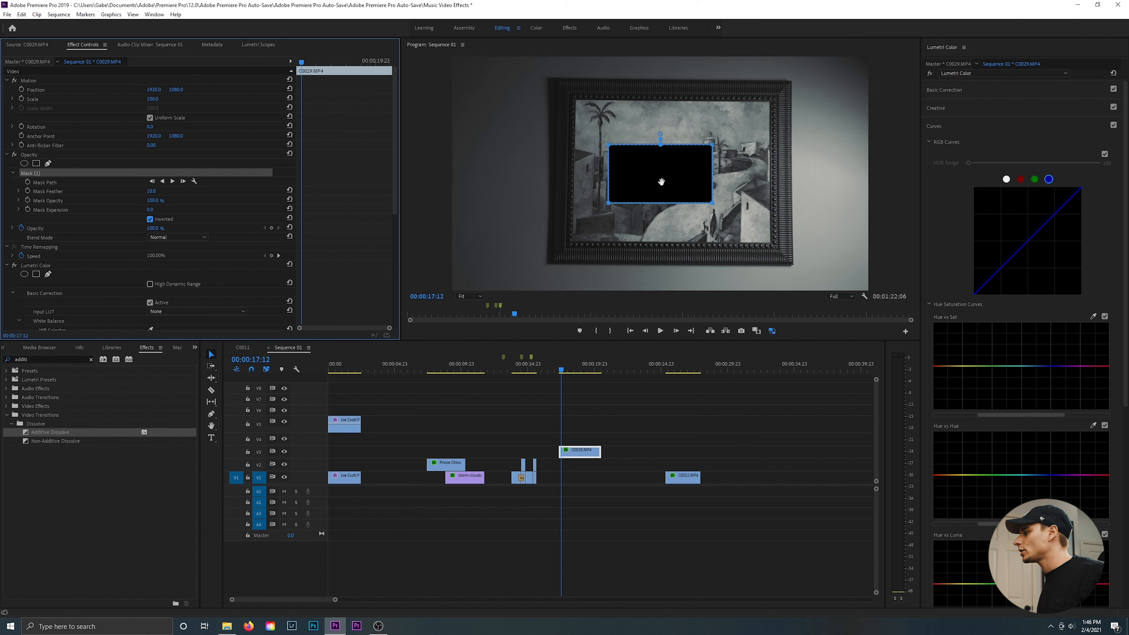
left_click_drag(677, 177, 645, 131)
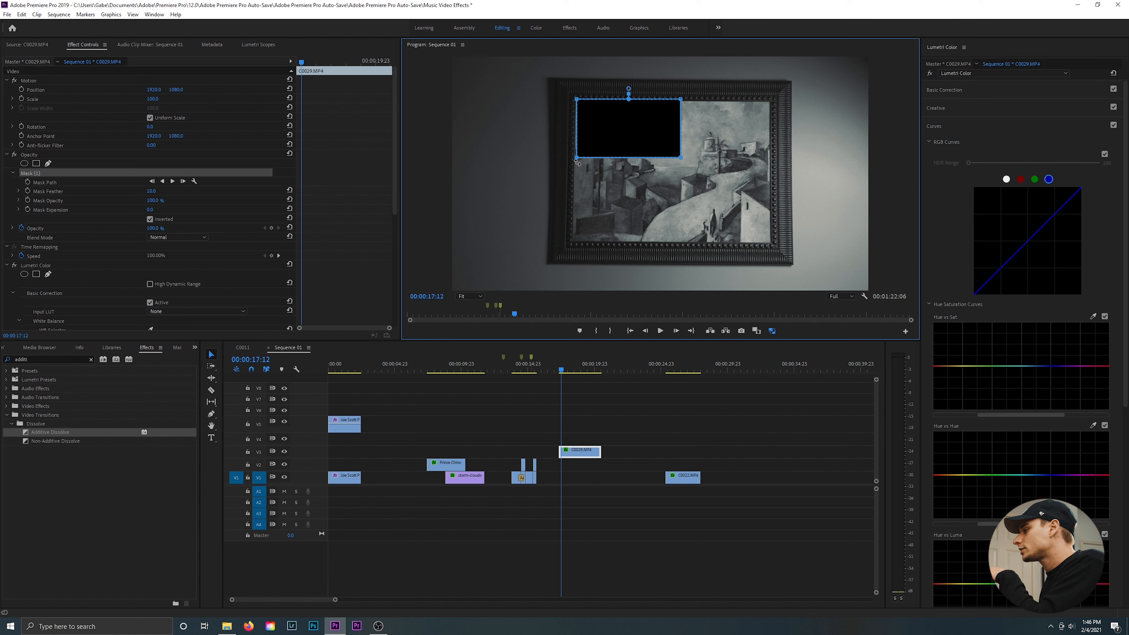
left_click_drag(577, 157, 573, 243)
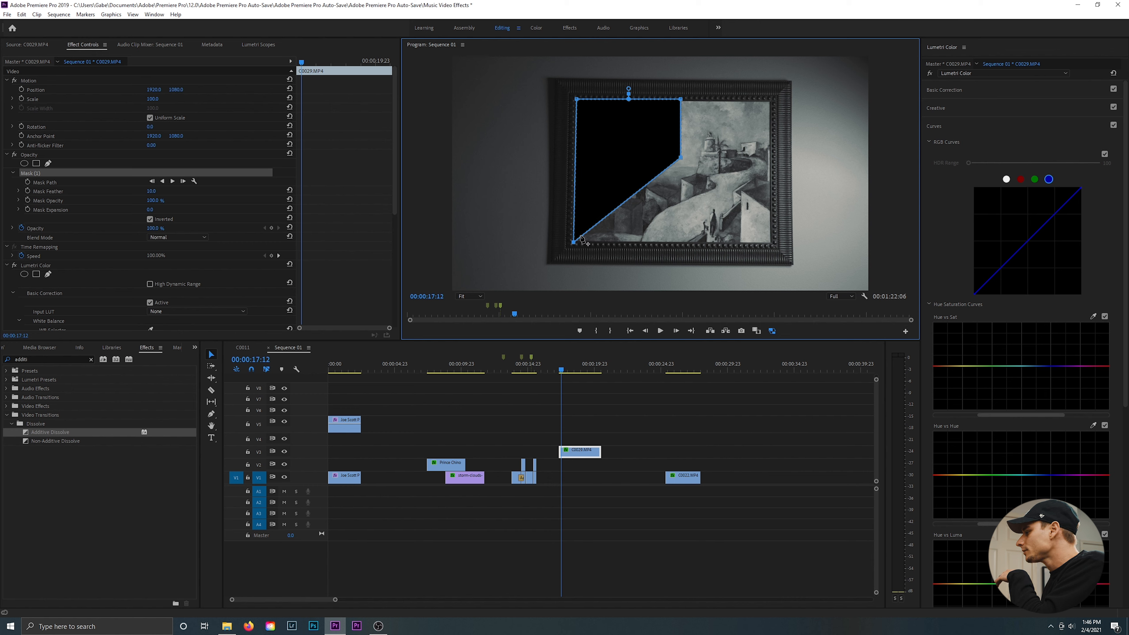
left_click_drag(680, 157, 774, 245)
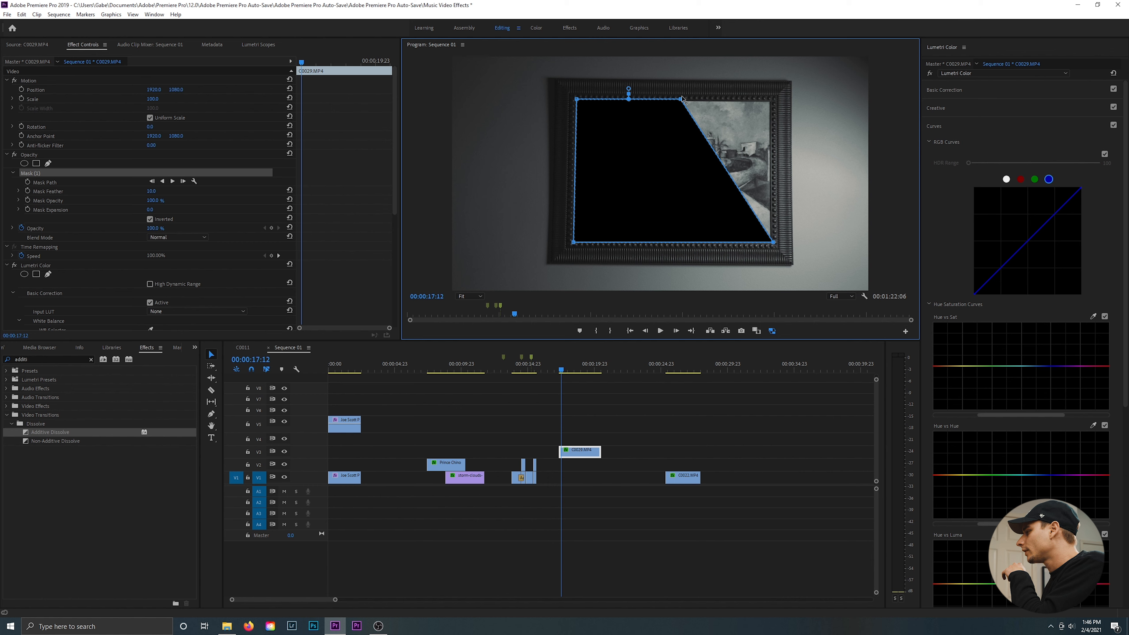
left_click_drag(681, 99, 772, 105)
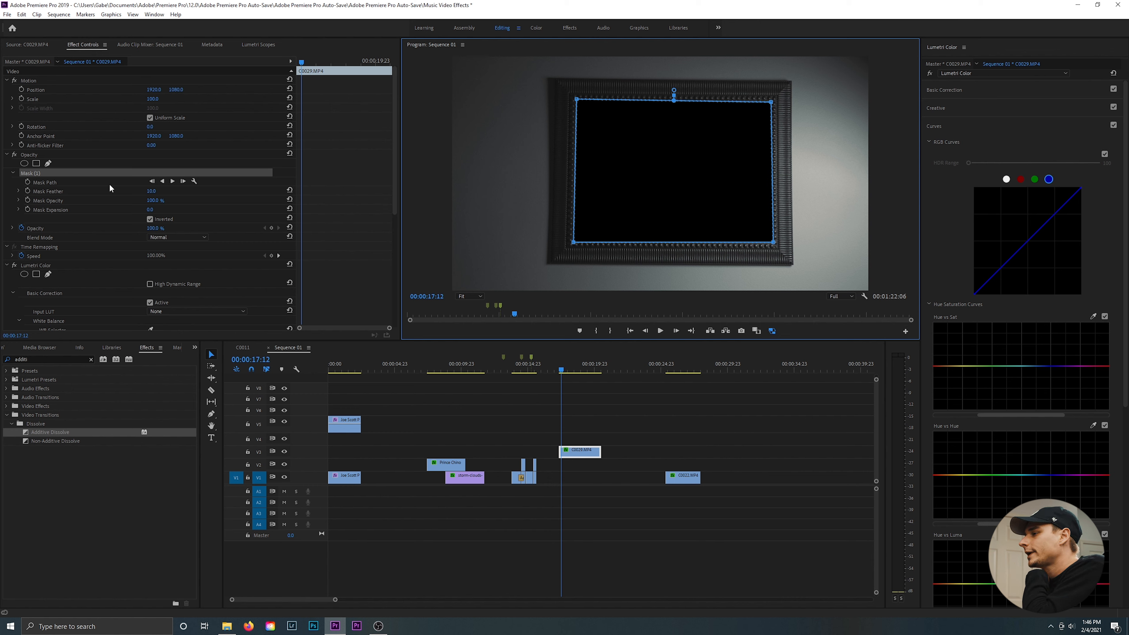
left_click(69, 165)
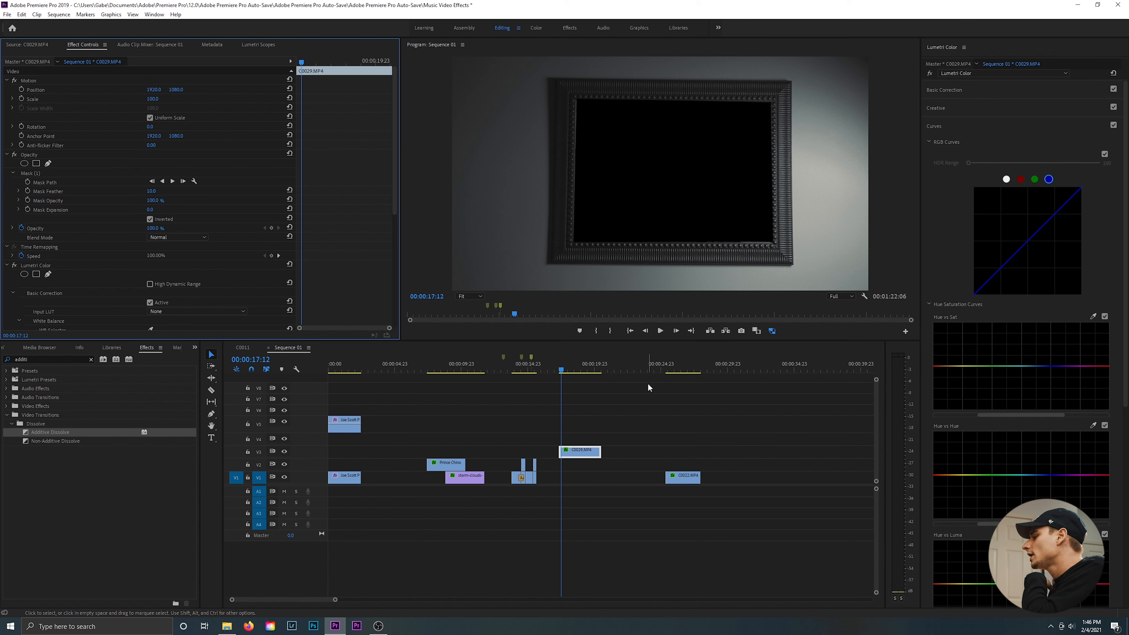
Step: Place C0022.MP4 on V2 directly under the frame clip and match its length, so it shows through the masked opening
left_click(667, 369)
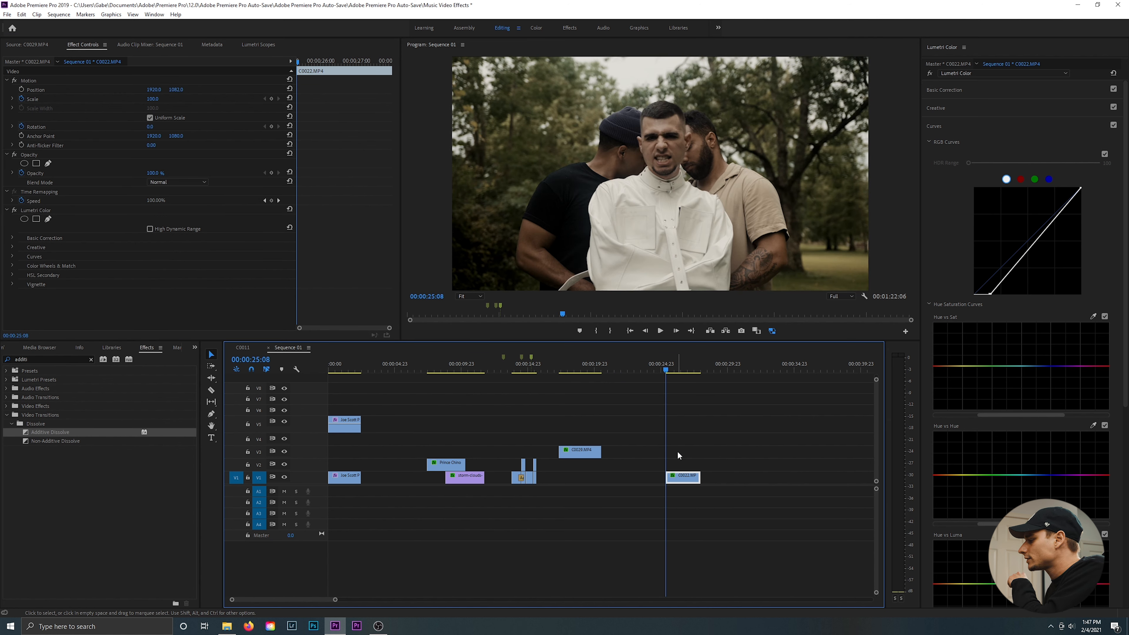
left_click_drag(682, 477, 601, 466)
left_click(571, 369)
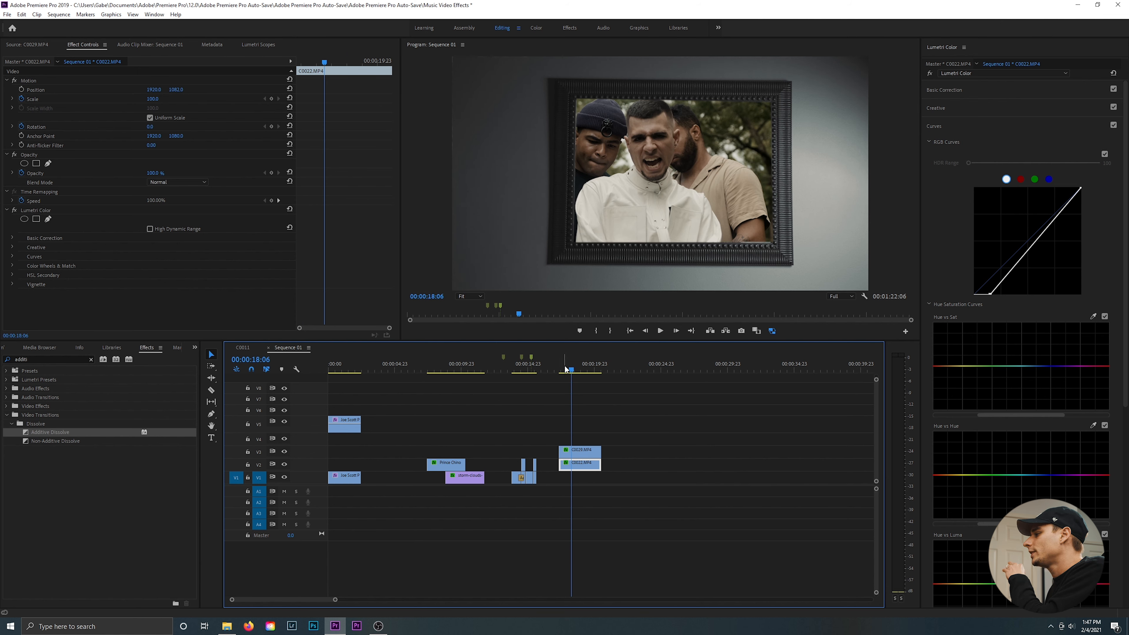
Step: Enable Position and Scale keyframes on the frame clip at 00:00:17:09, keeping Scale at 100
left_click_drag(565, 369, 559, 369)
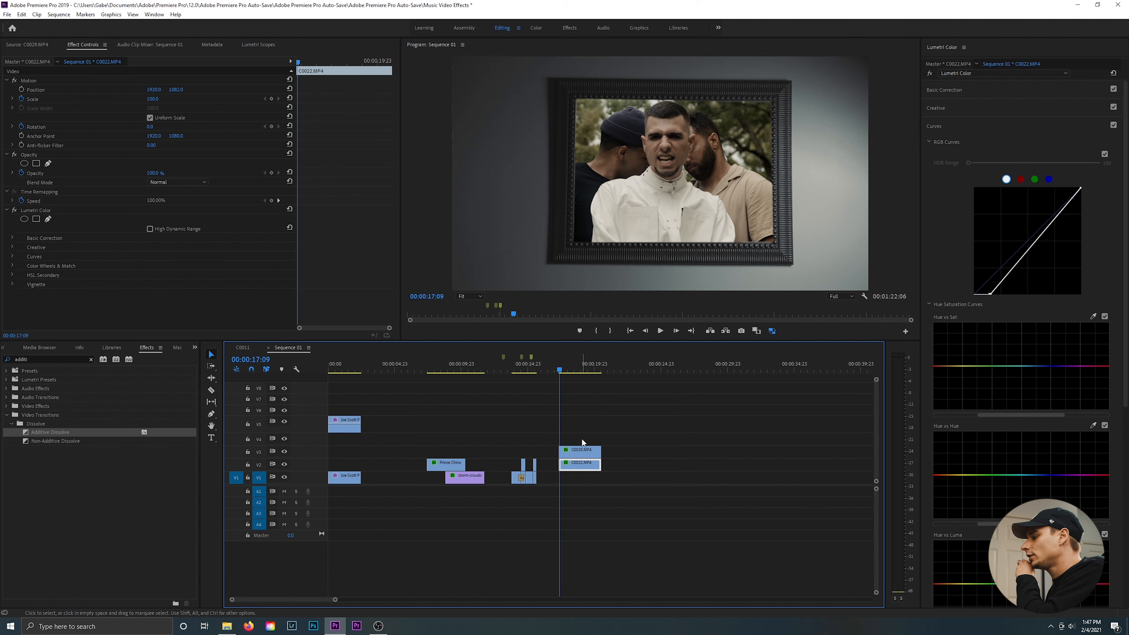
left_click(582, 456)
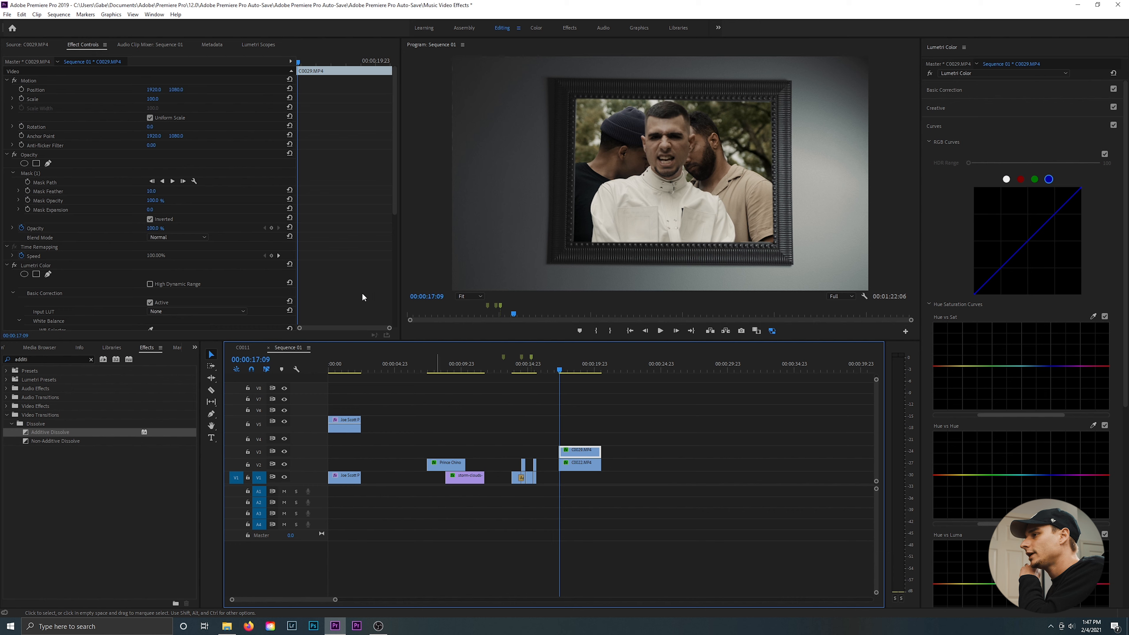
left_click(21, 89)
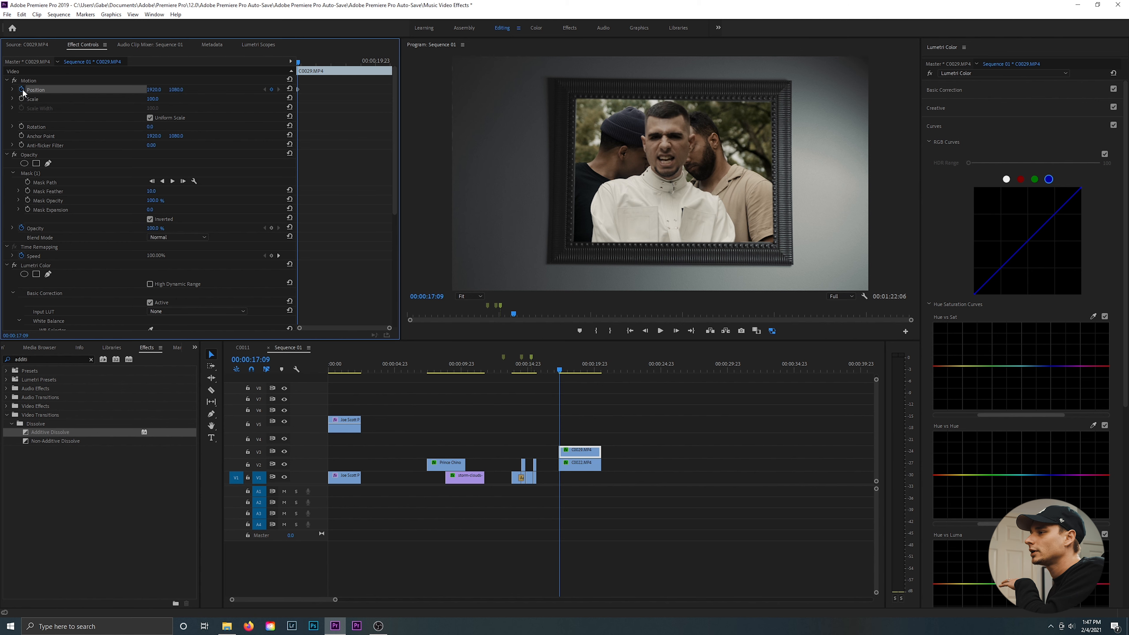
left_click(22, 99)
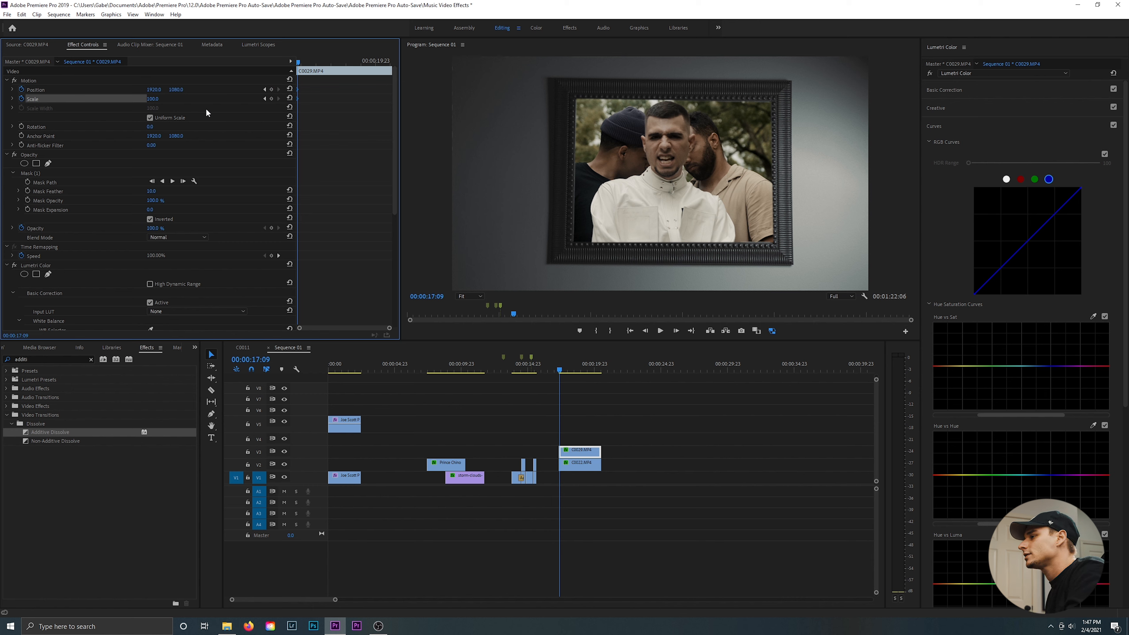
Step: Add a 270 Scale keyframe to the frame clip and move it to the end of the clip
key("space")
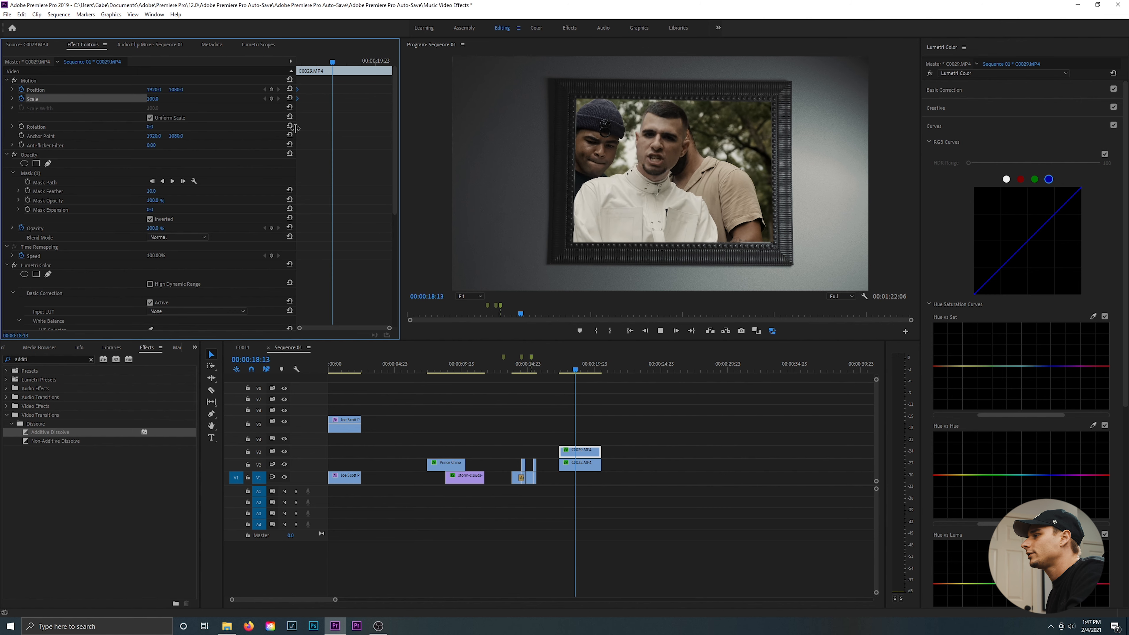
key("space")
left_click_drag(153, 99, 228, 99)
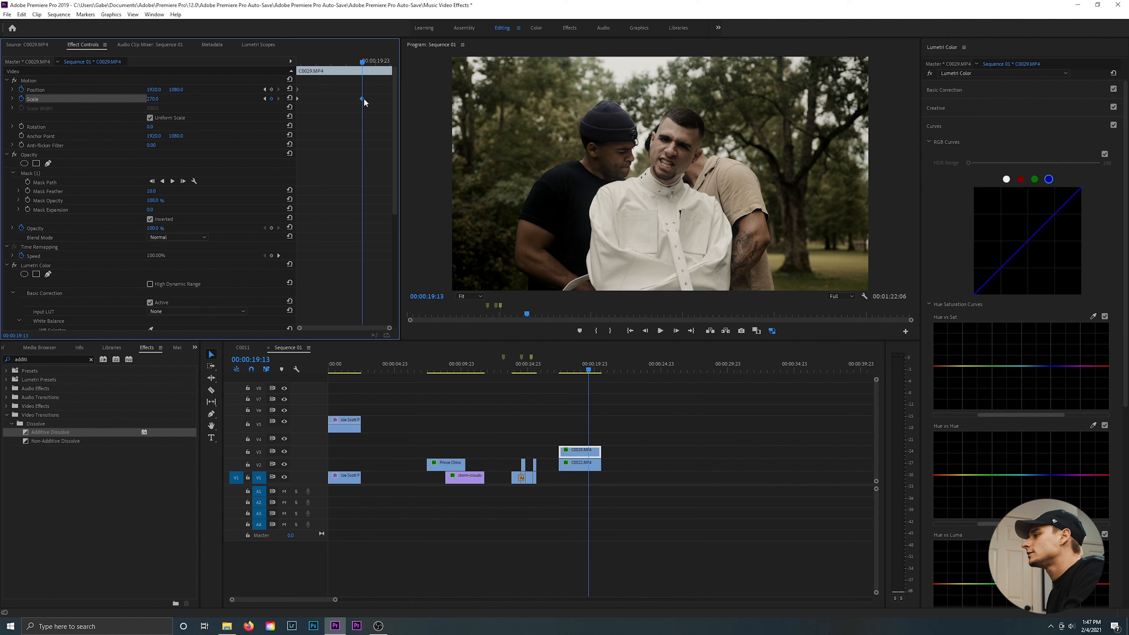
left_click_drag(362, 98, 437, 103)
Step: Extend the end of C0022.MP4 on V2 past the frame clip and preview the zoom through the frame
left_click_drag(315, 62, 297, 62)
left_click_drag(600, 463, 622, 462)
key("space")
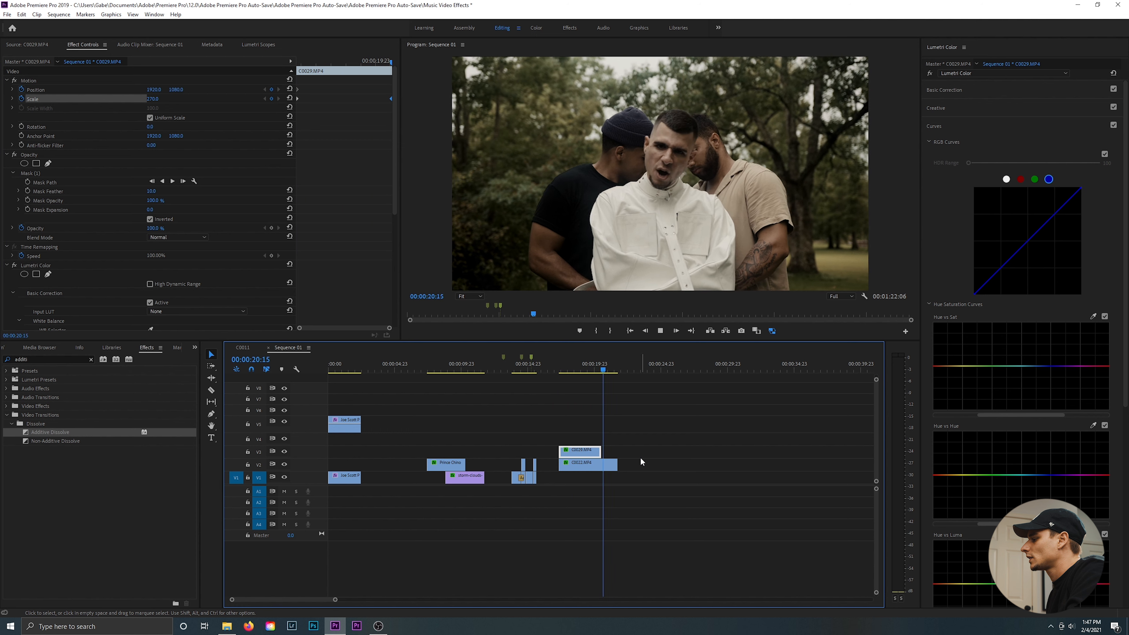
left_click(570, 372)
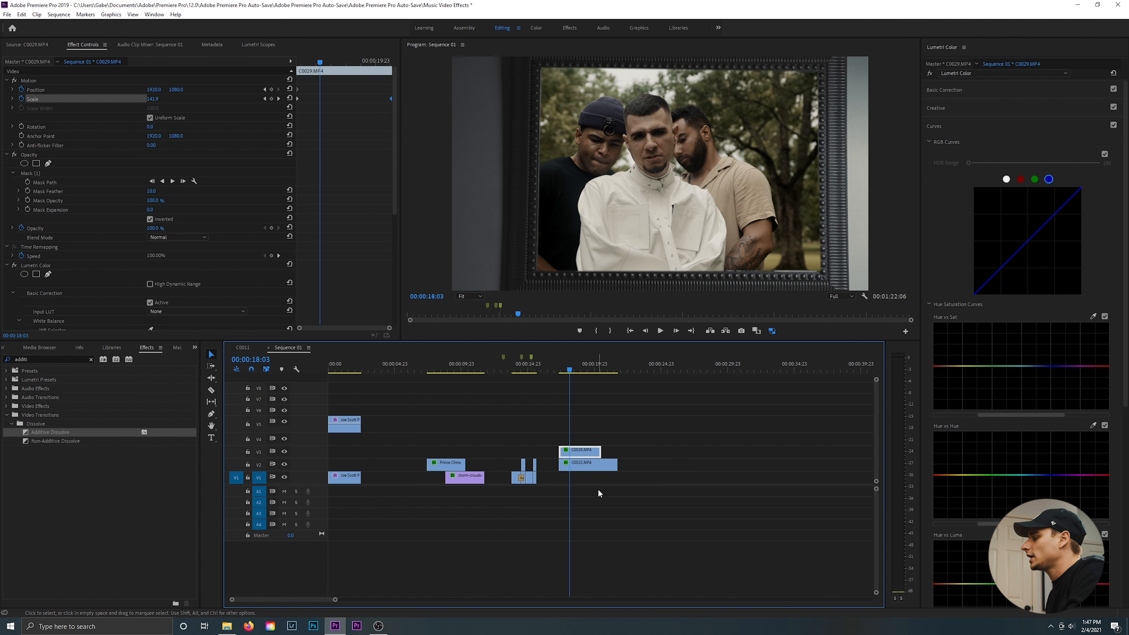
left_click(561, 372)
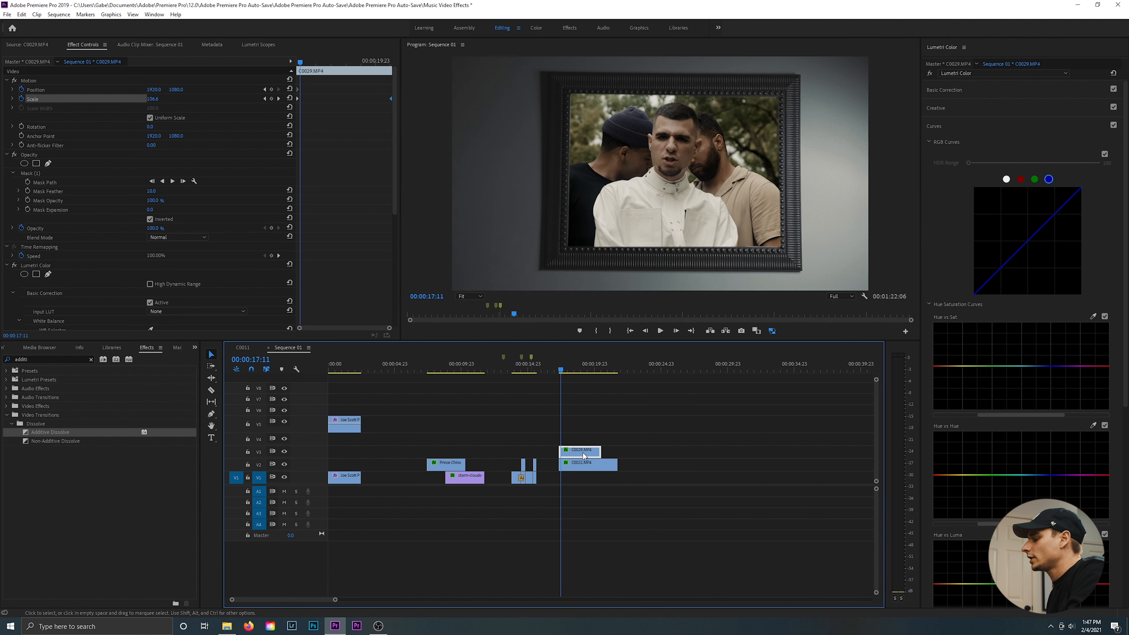
Step: Duplicate the frame clip onto V4 and add a 231.4 Scale keyframe to the copy, moving it to about 00:00:18:06
left_click_drag(585, 455, 585, 439)
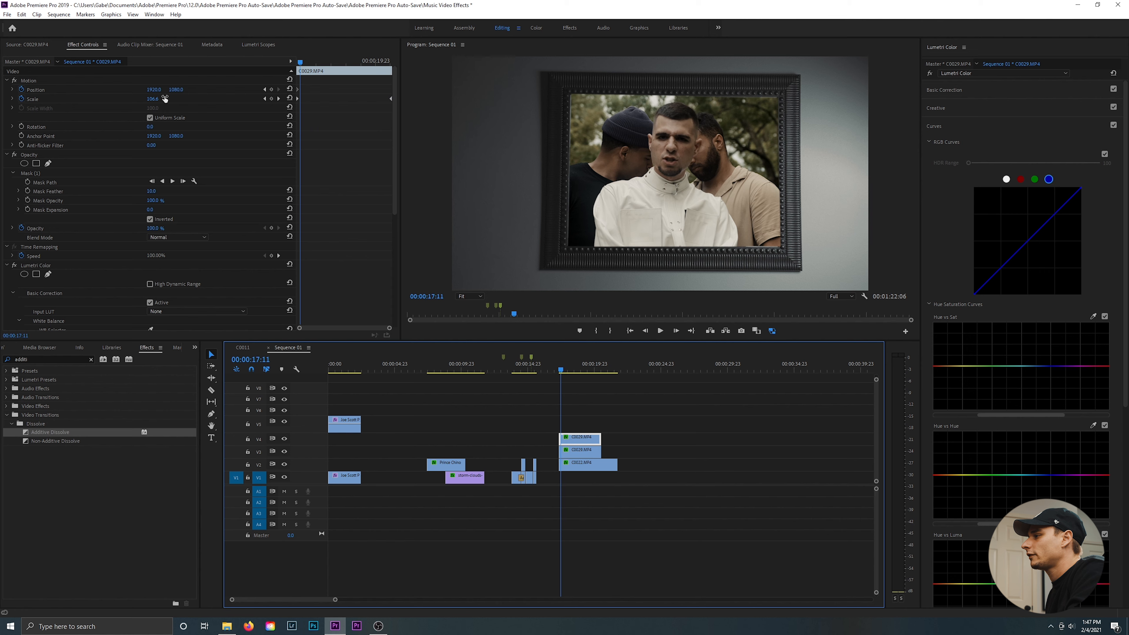
left_click_drag(318, 63, 322, 63)
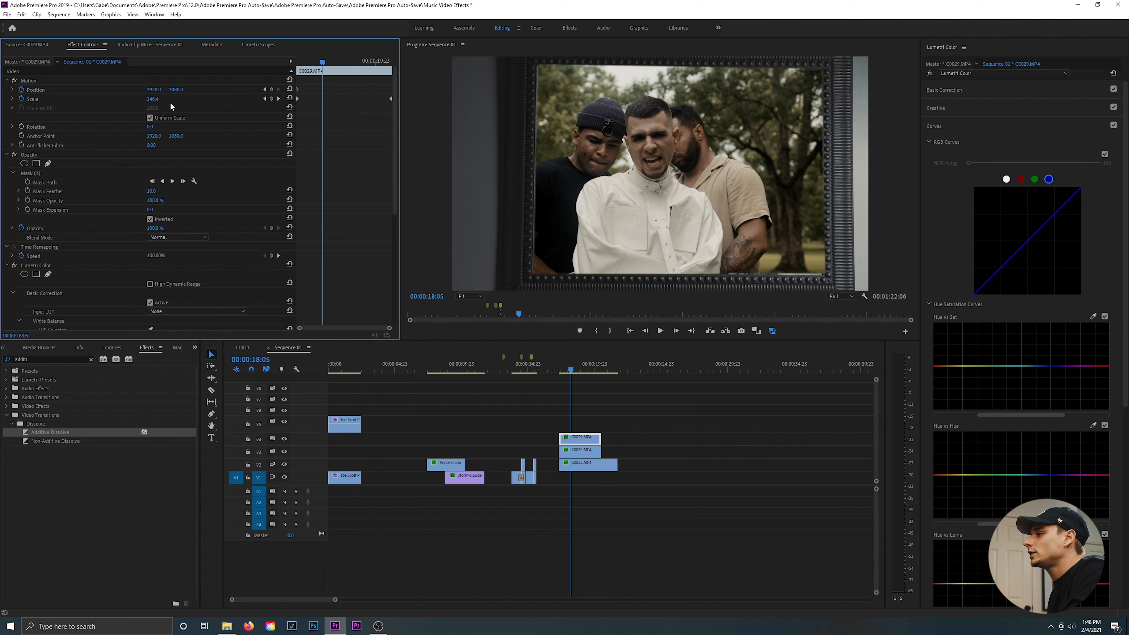
left_click(335, 62)
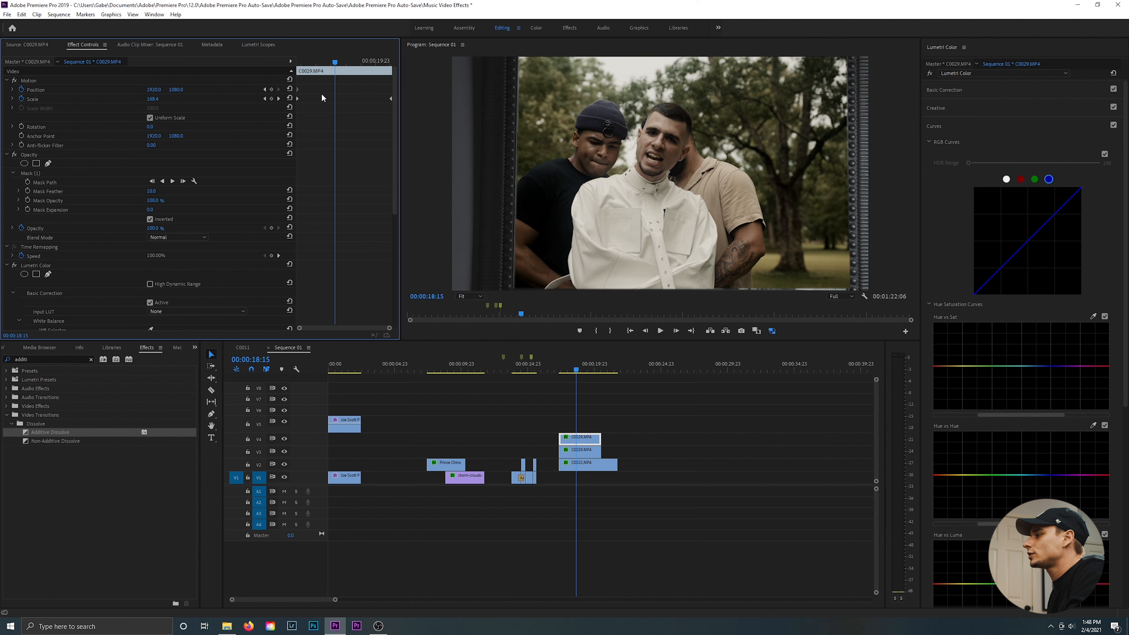
left_click_drag(161, 100, 185, 100)
mouse_move(336, 102)
left_mouse_down()
mouse_move(373, 105)
mouse_move(326, 99)
left_mouse_up()
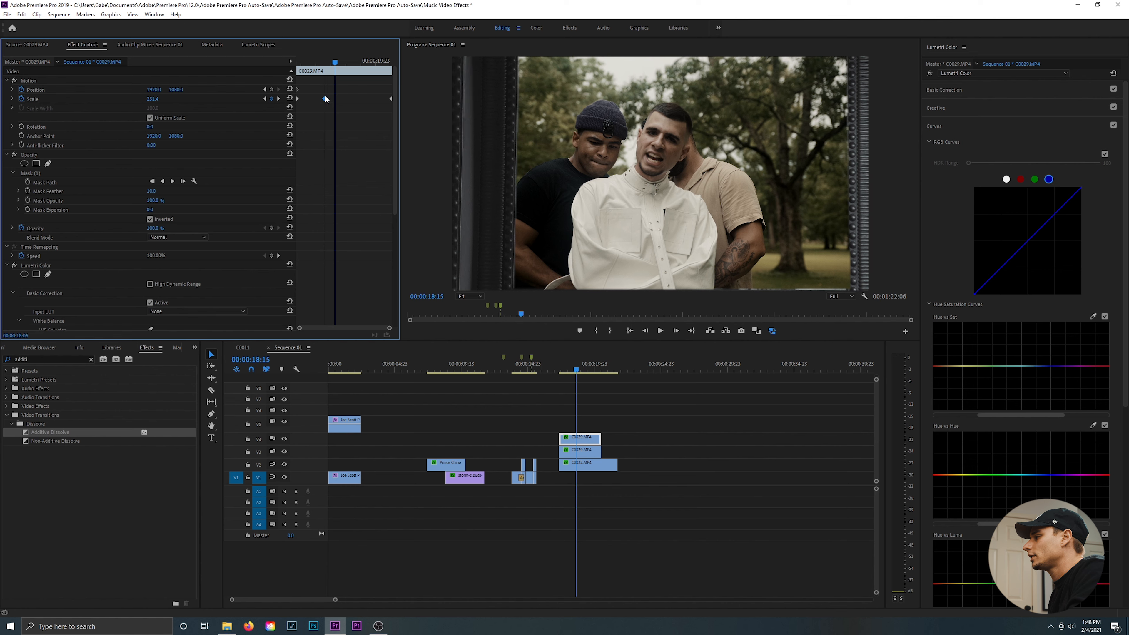
Step: Play back the zoom through the two layered frames from the start of the frame clips
left_click(562, 368)
key("space")
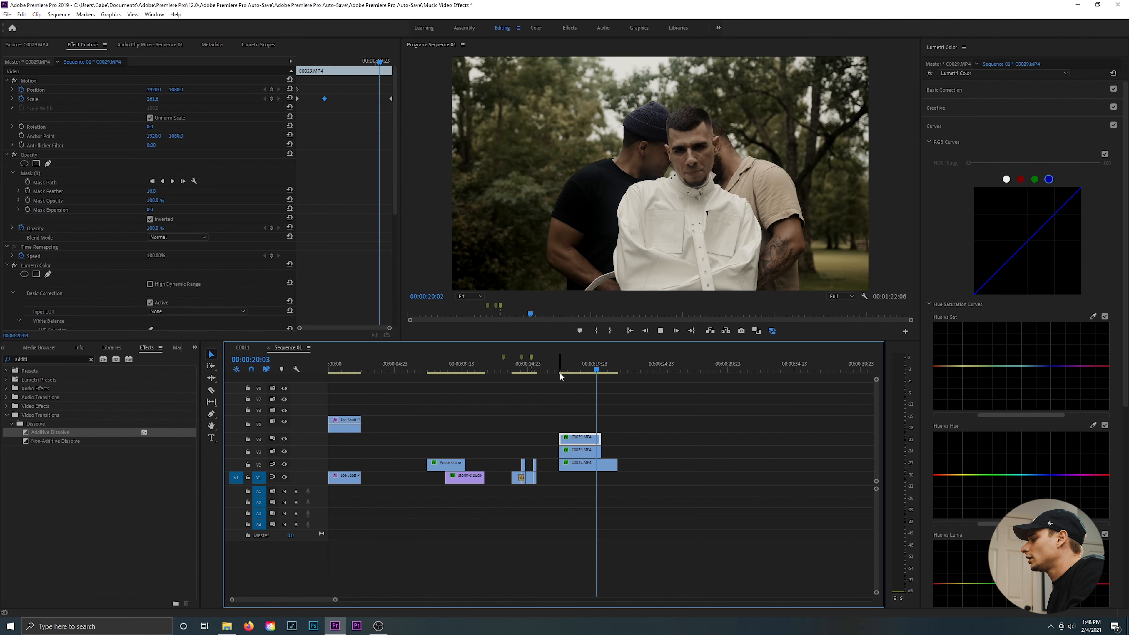
left_click(560, 371)
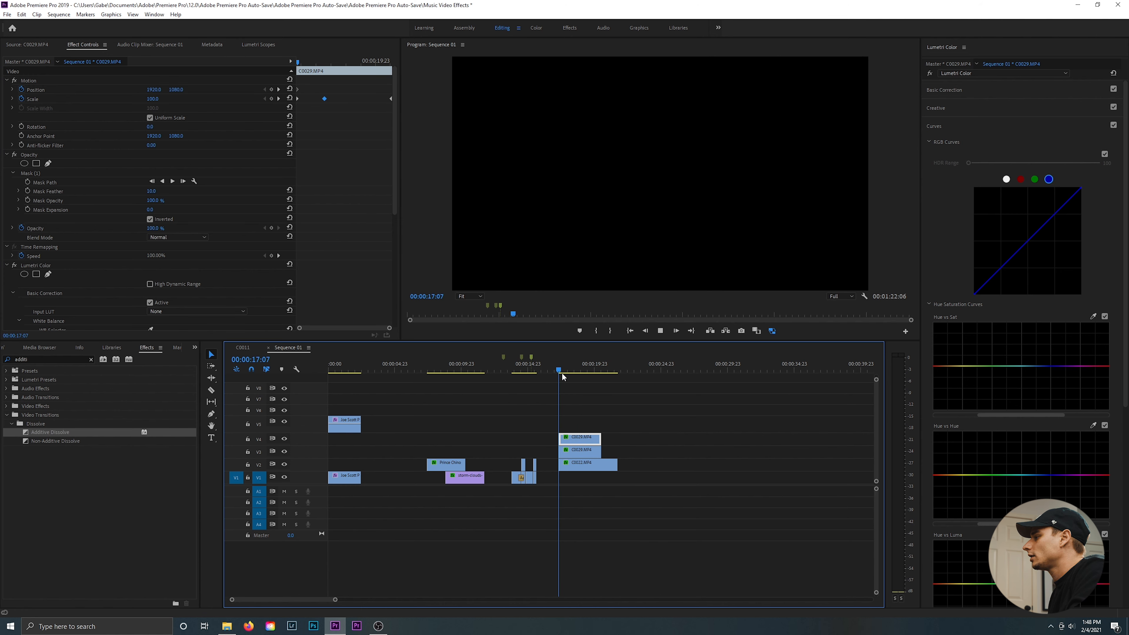
key("space")
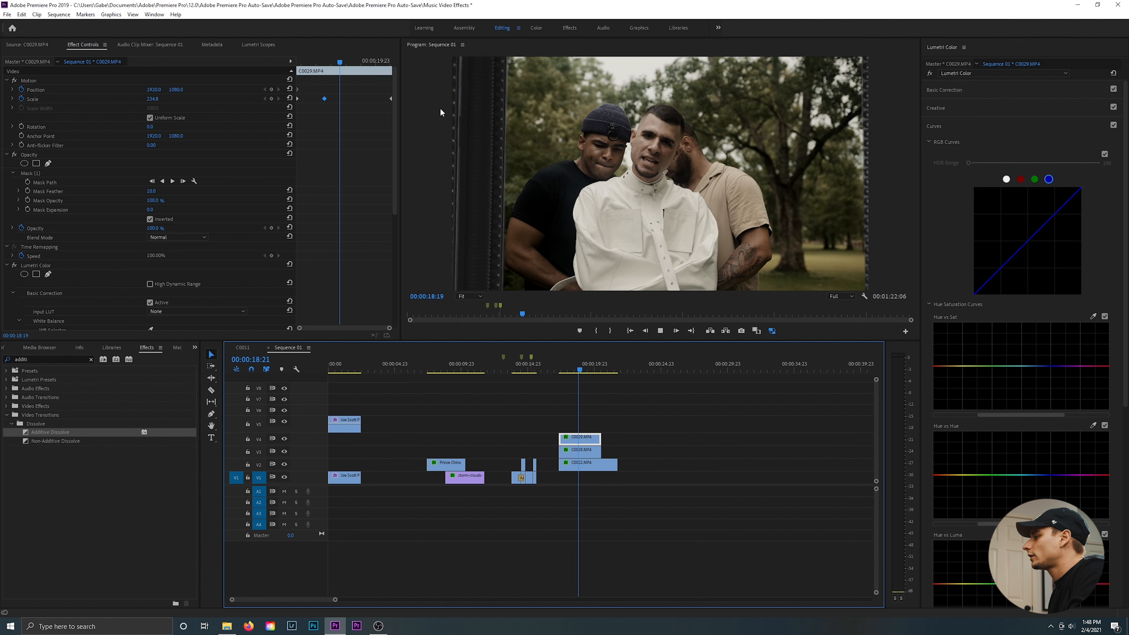
key("space")
Step: Duplicate the V4 frame clip onto V5 and set the copy's Rotation to 48° and Scale to 207.9
left_click_drag(578, 440, 577, 433)
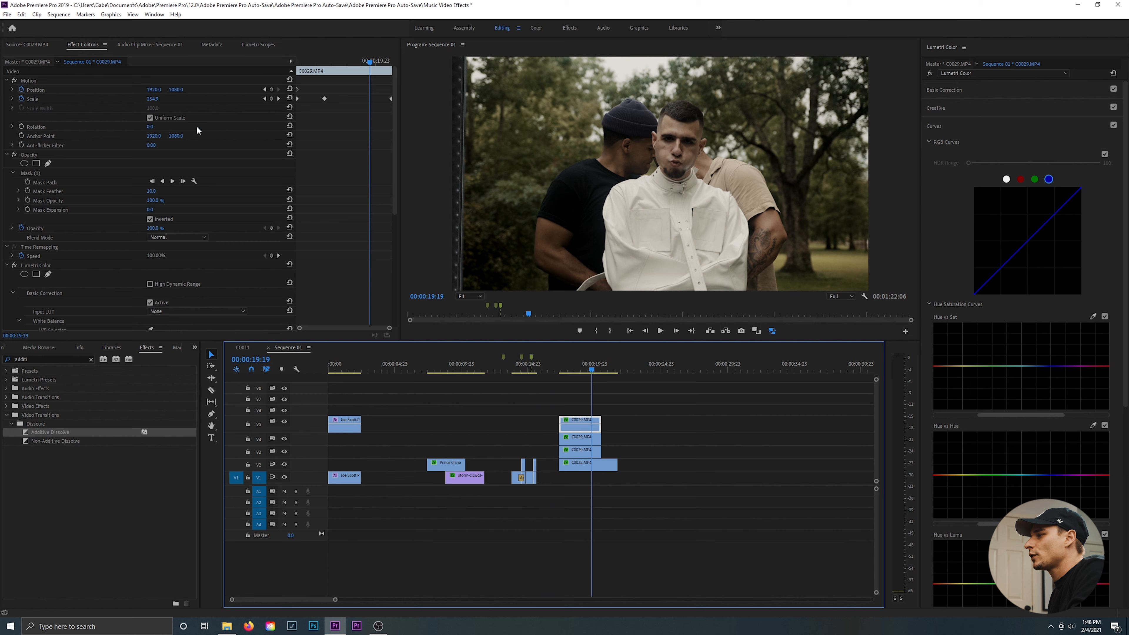
left_click_drag(151, 127, 156, 100)
left_click_drag(316, 85, 282, 120)
Step: Remove all Position and Scale keyframes from the V5 frame clip
left_click(22, 90)
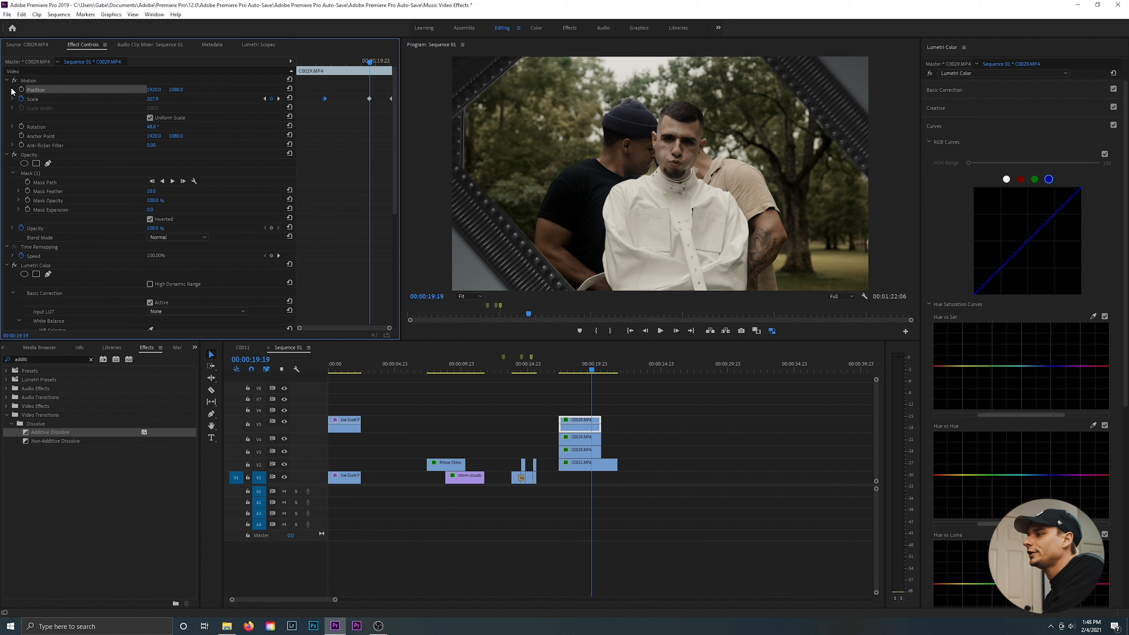
left_click(22, 99)
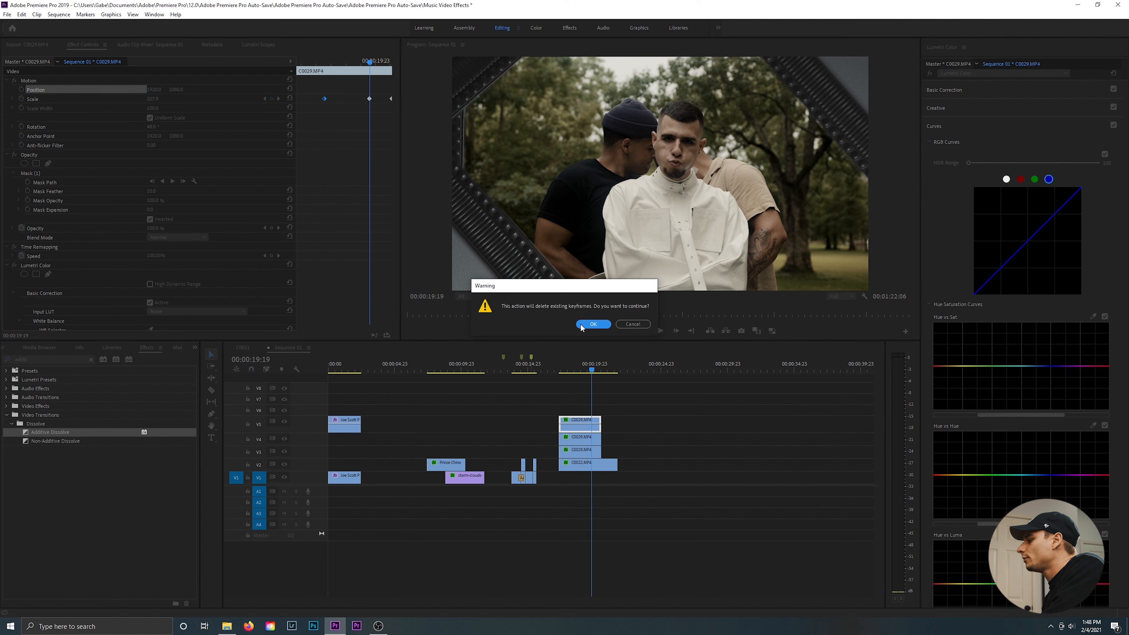
left_click(591, 323)
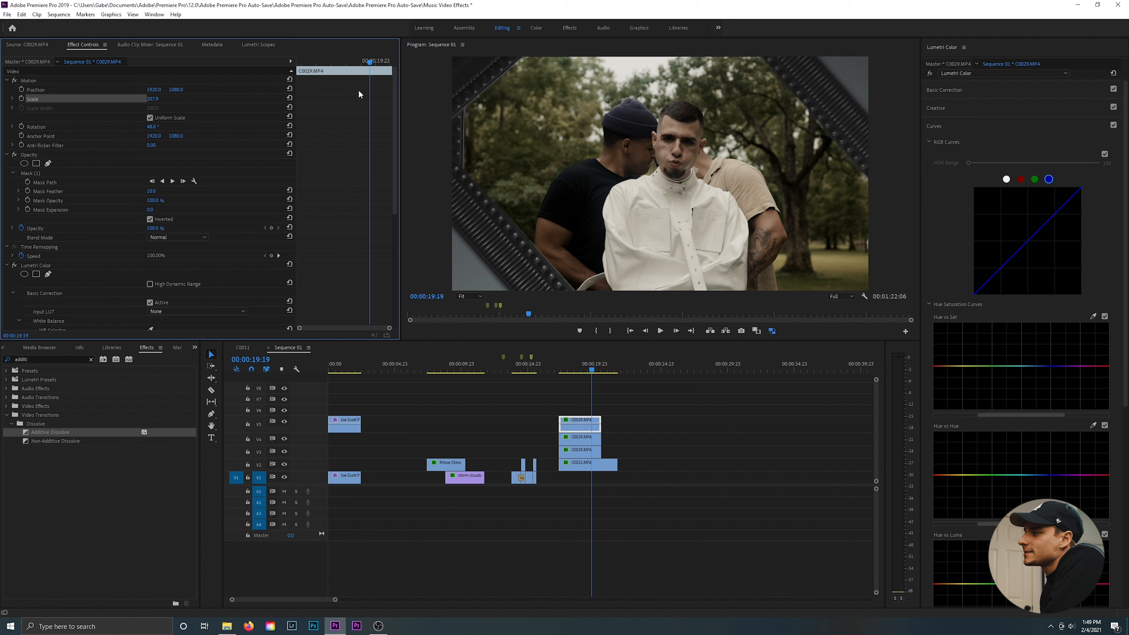
Step: Enable Position and Scale keyframes at the start of the V5 frame clip with Scale at about 218, and preview the result
key("Up")
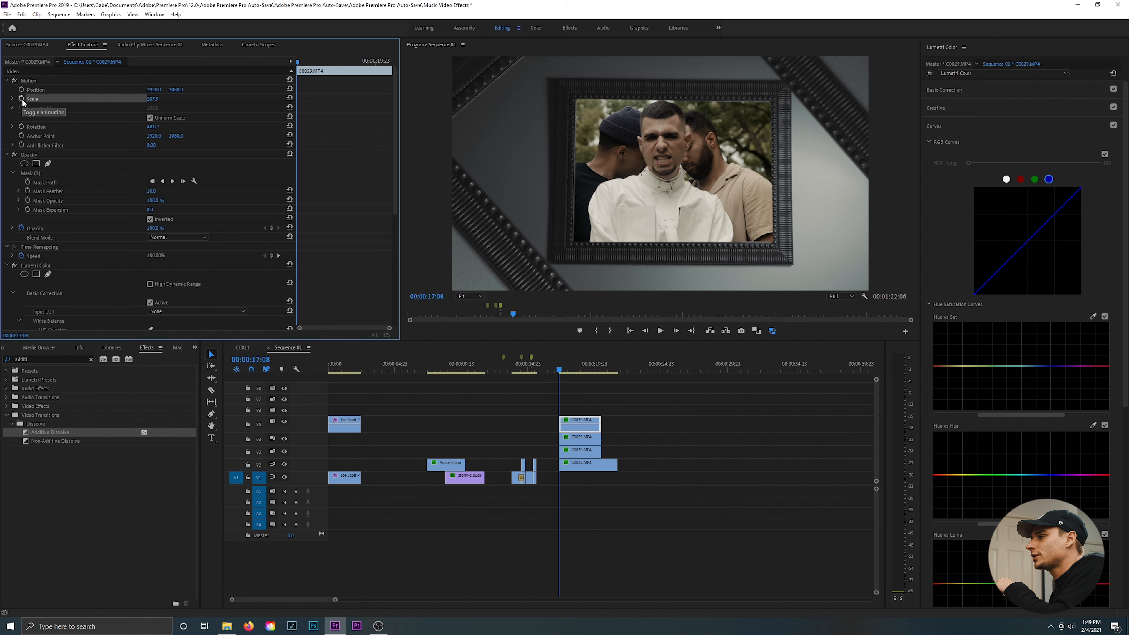
left_click(21, 89)
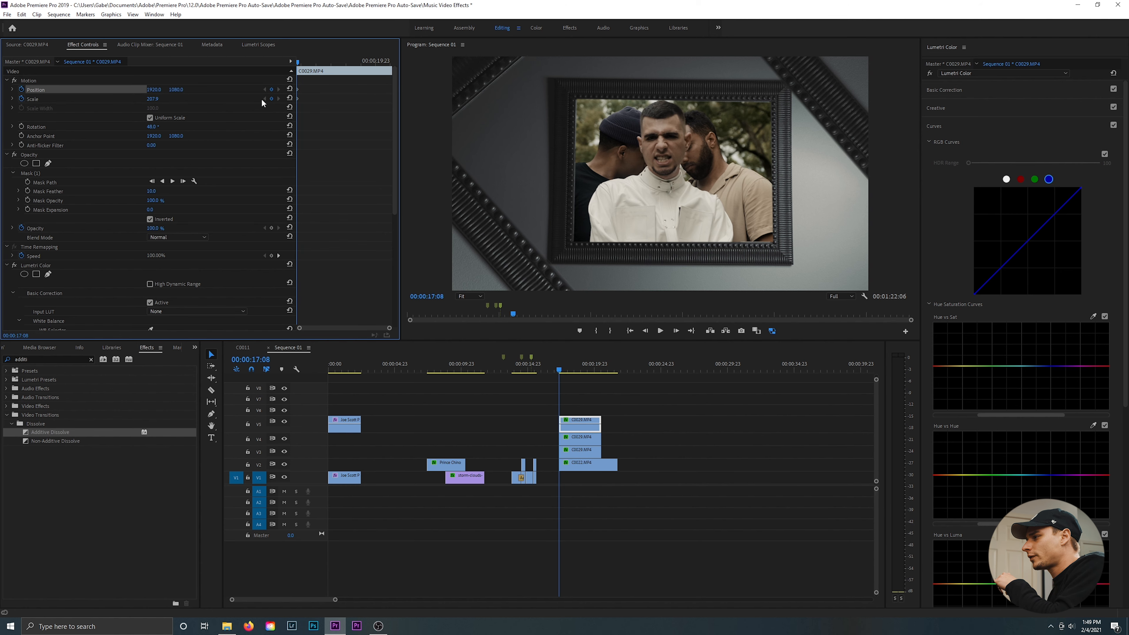
left_click(289, 98)
left_click_drag(156, 100, 209, 100)
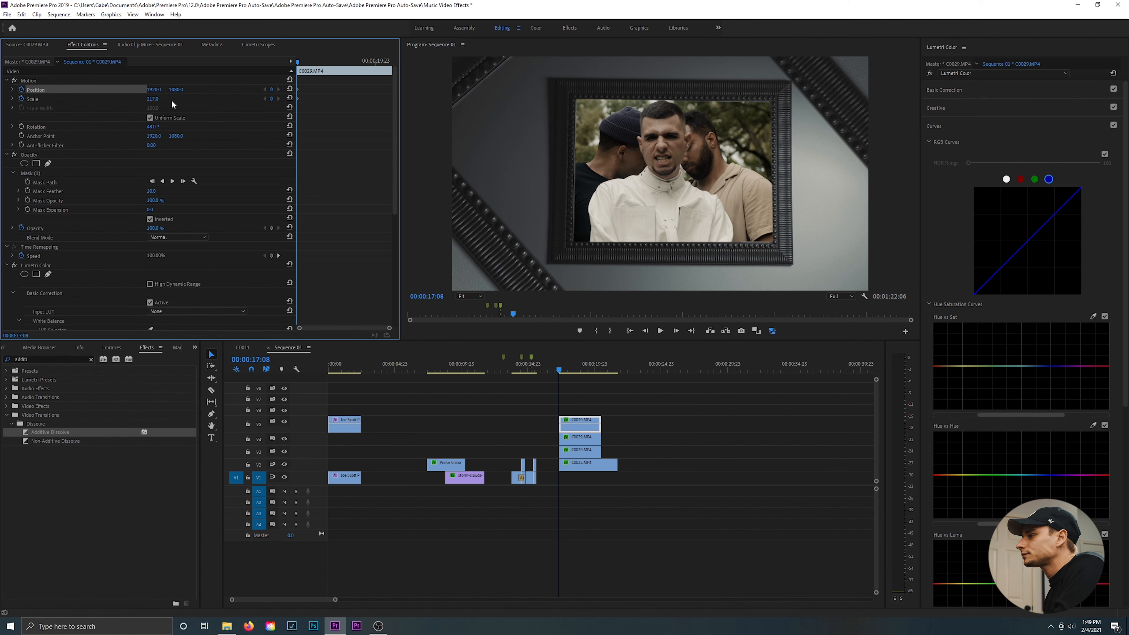
key("space")
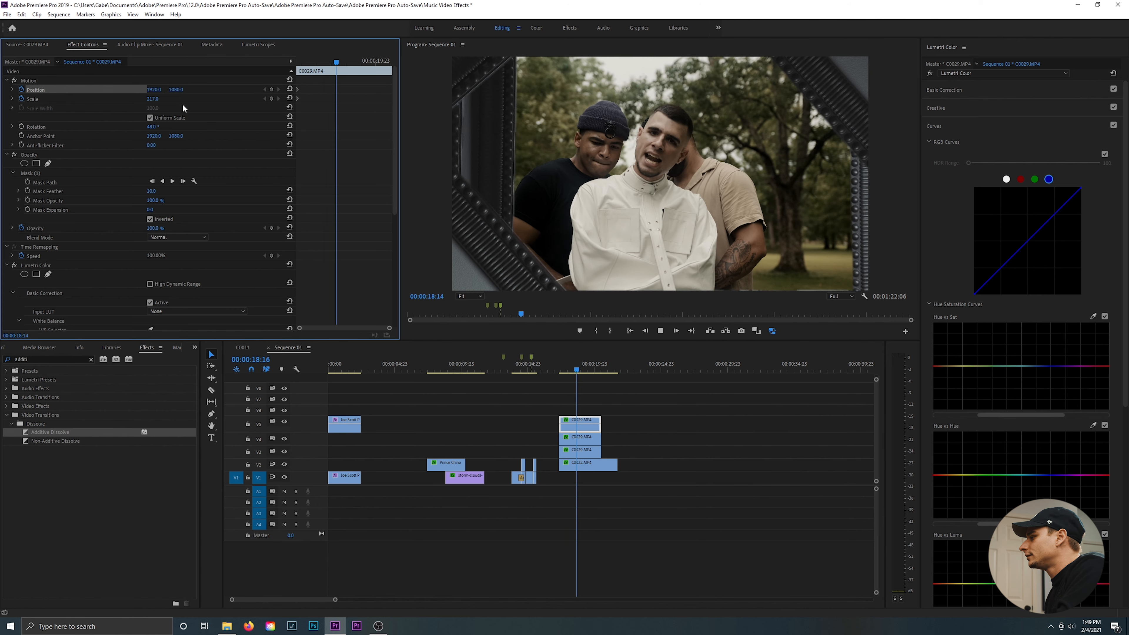
key("space")
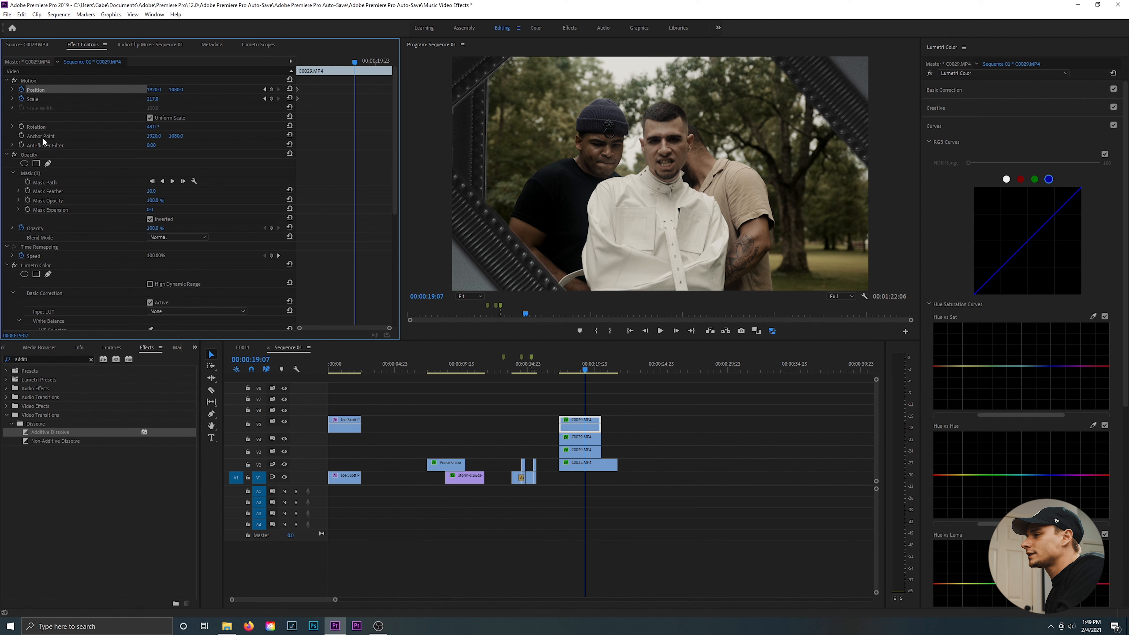
Step: Animate the V5 frame clip's Rotation from 48° at its start to 130° at its end, and preview the spin
left_click(159, 127)
left_click_drag(159, 128, 195, 127)
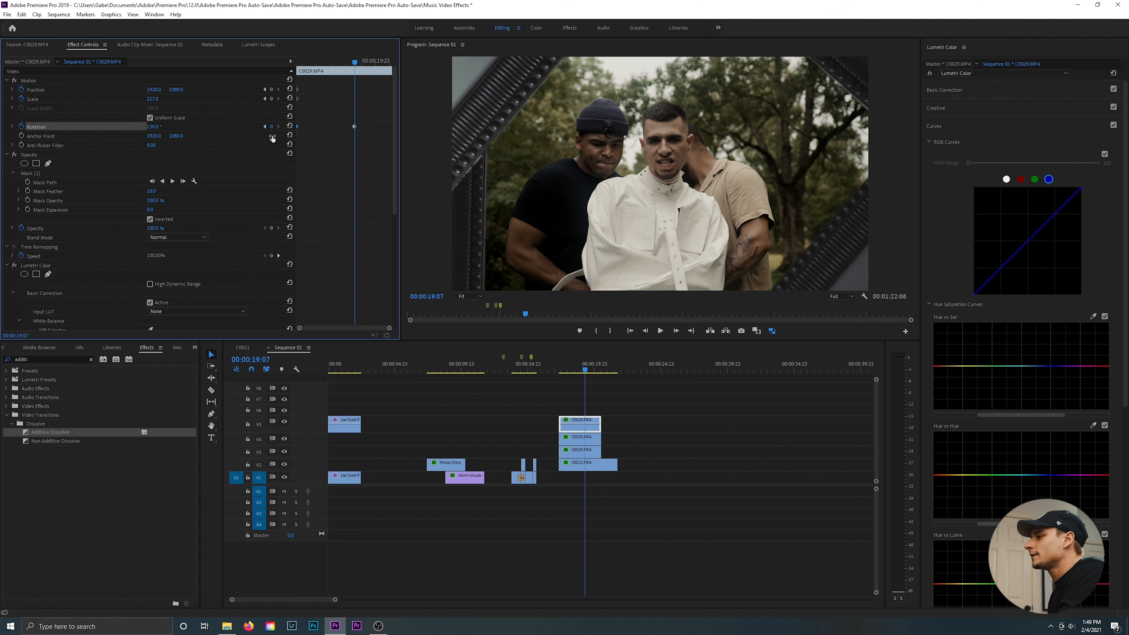
left_click_drag(354, 126, 559, 247)
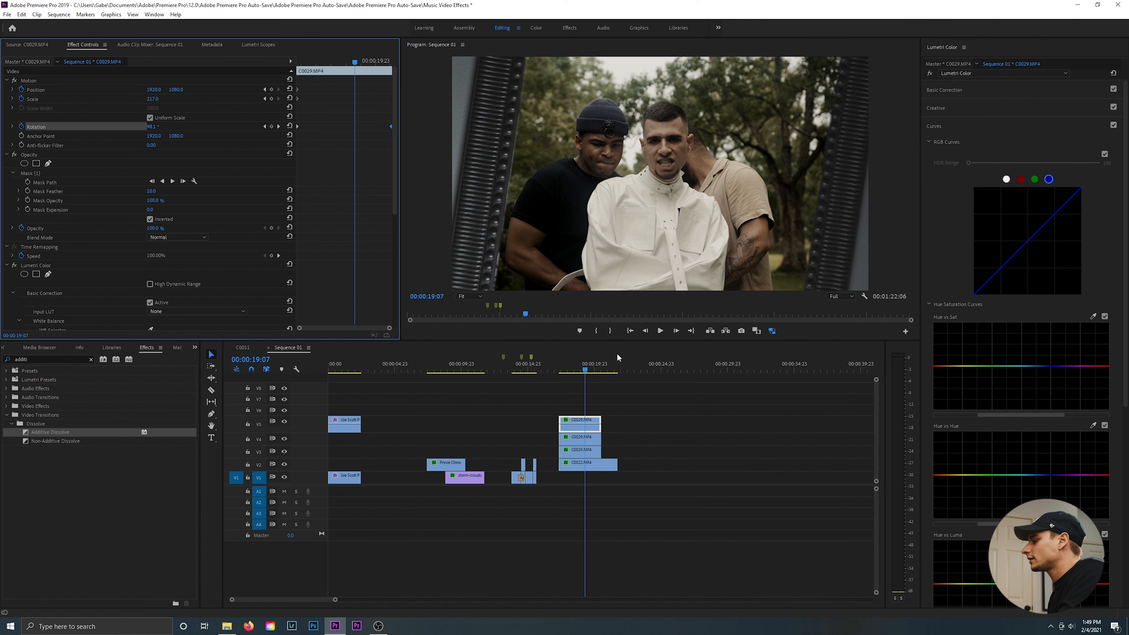
left_click(556, 370)
key("space")
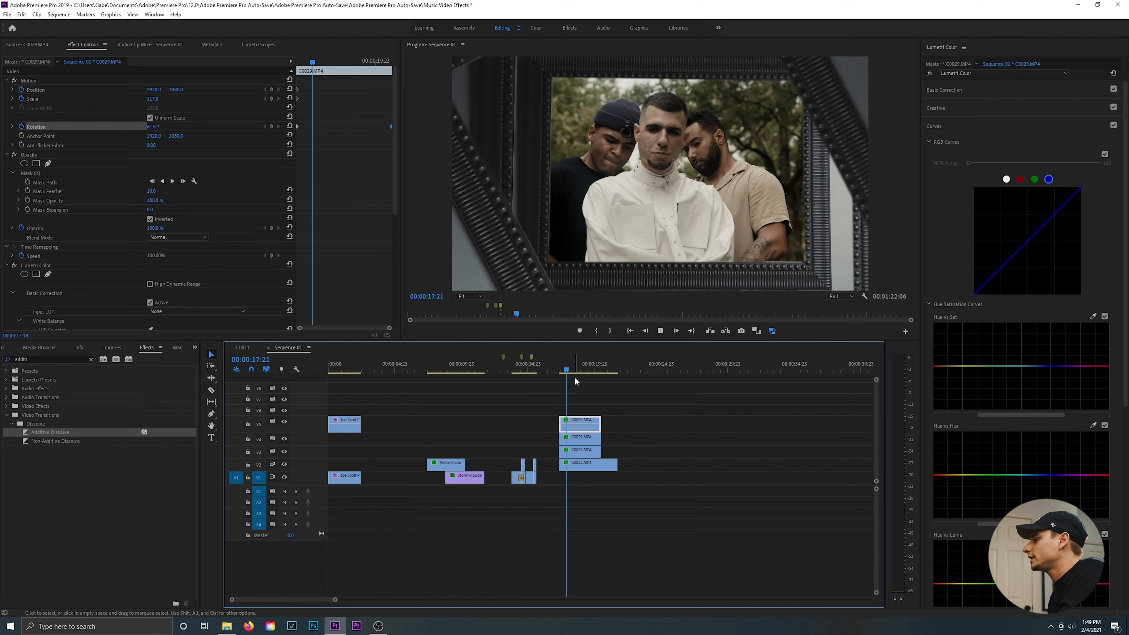